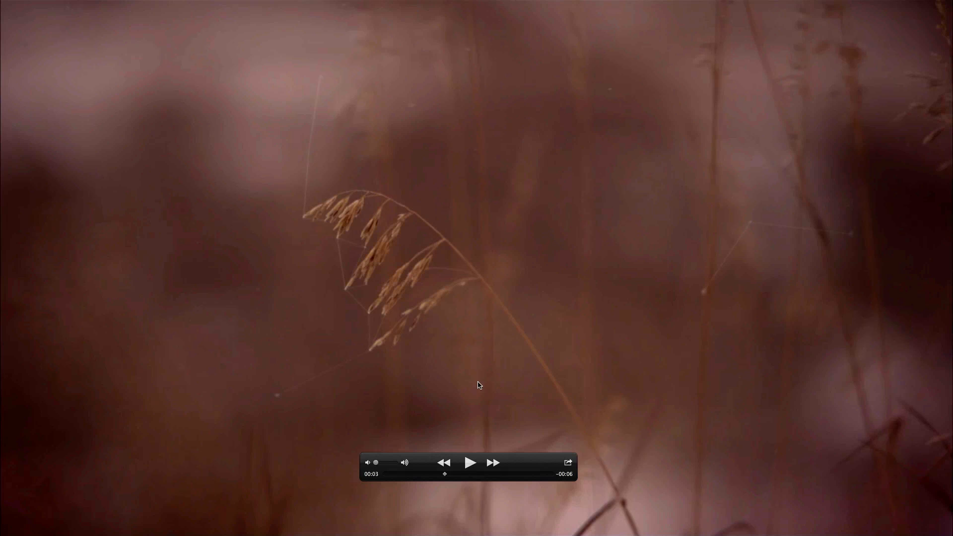
Step: Scrub the full-screen dry-grass clip back to about the two-second mark and return to the desktop
mouse_move(414, 475)
left_mouse_down()
mouse_move(458, 476)
mouse_move(425, 474)
left_mouse_up()
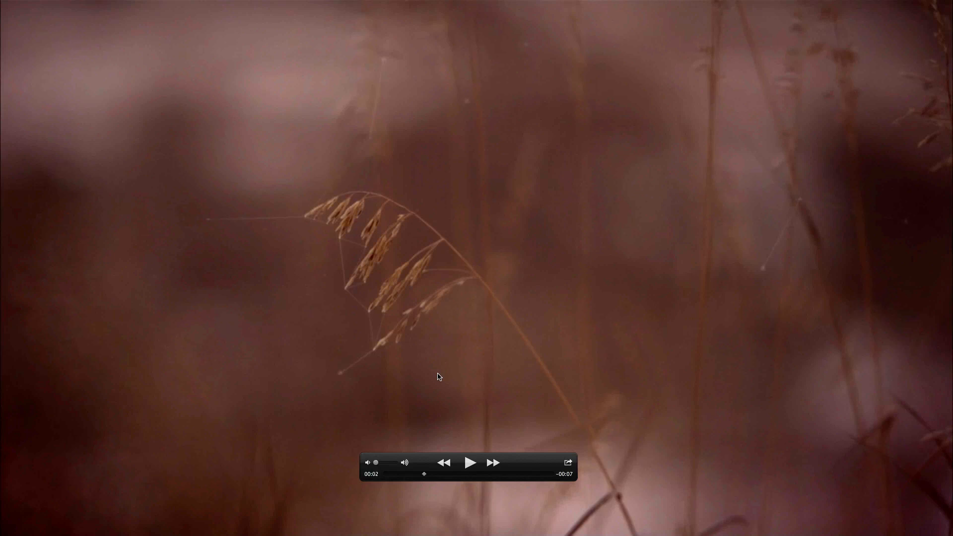
key("ctrl+Left")
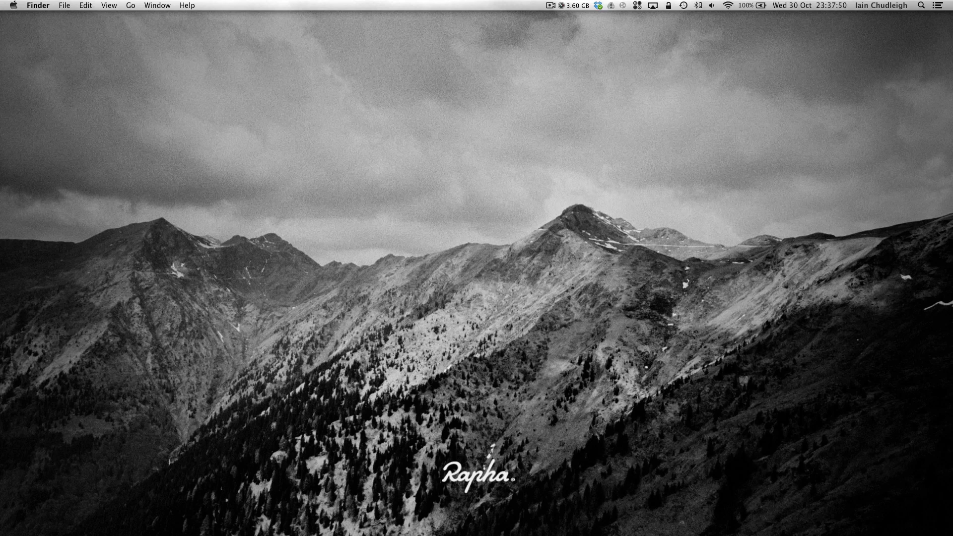
Step: Switch to Safari, look through the Dissolve stock footage home page from the banner to the featured clips, and hide the browser
key("super+Tab")
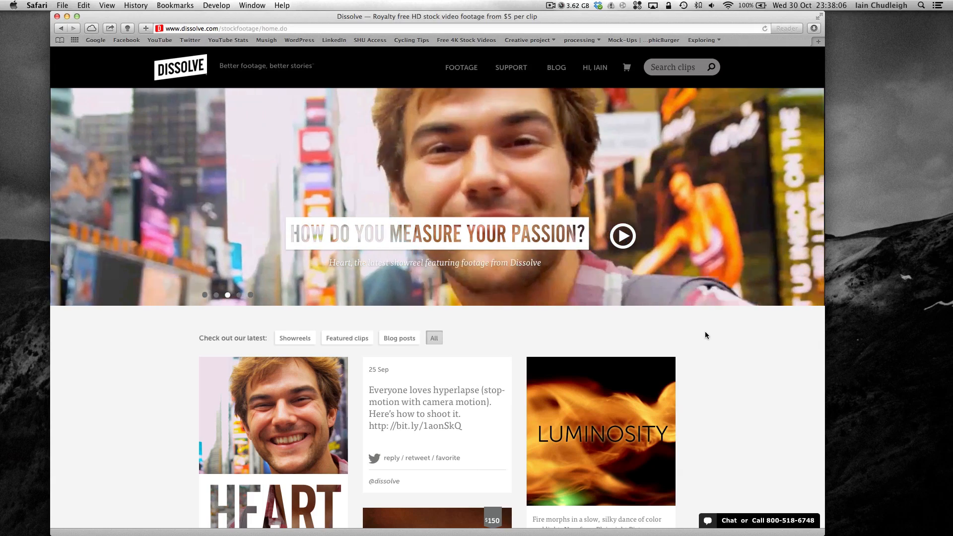
scroll(705, 332, "down", 5)
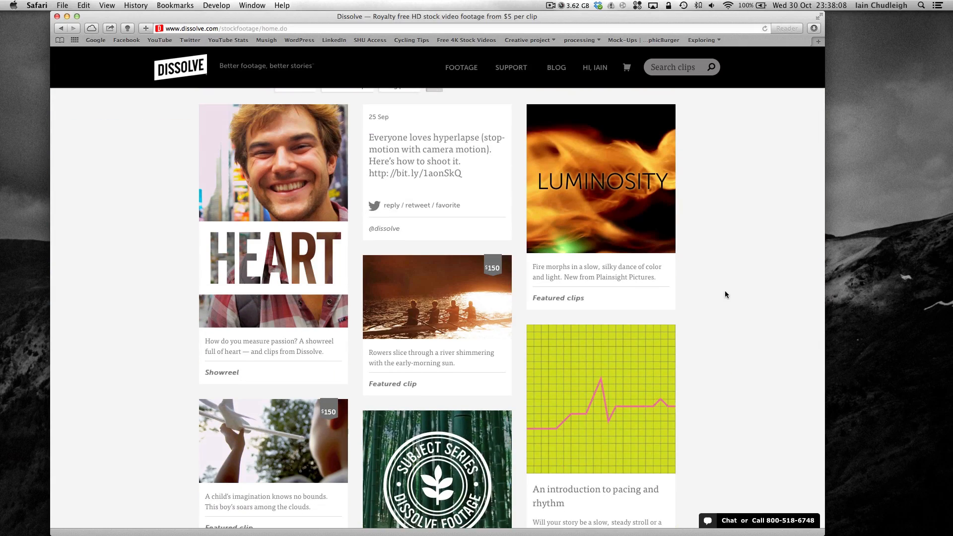
scroll(725, 294, "down", 2)
scroll(724, 294, "down", 3)
scroll(724, 294, "up", 10)
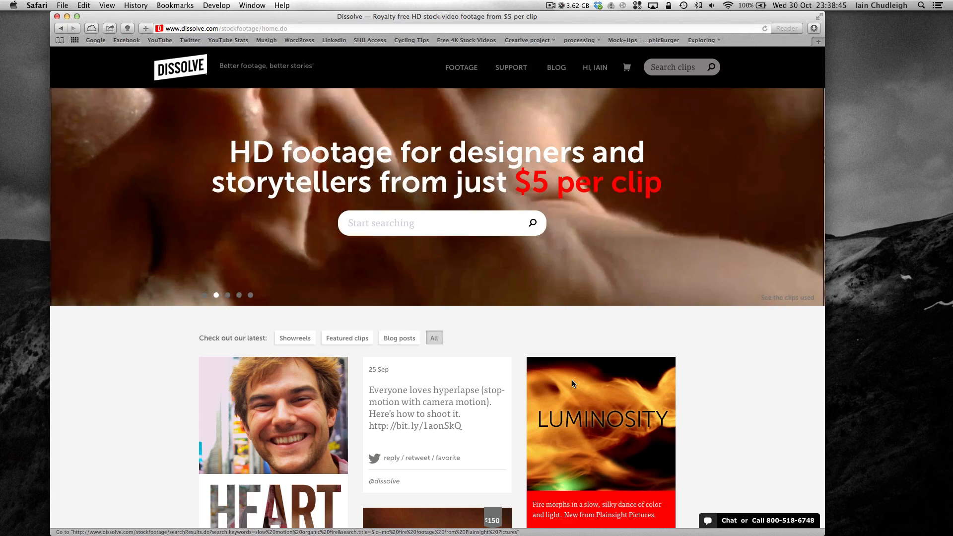
scroll(571, 383, "down", 5)
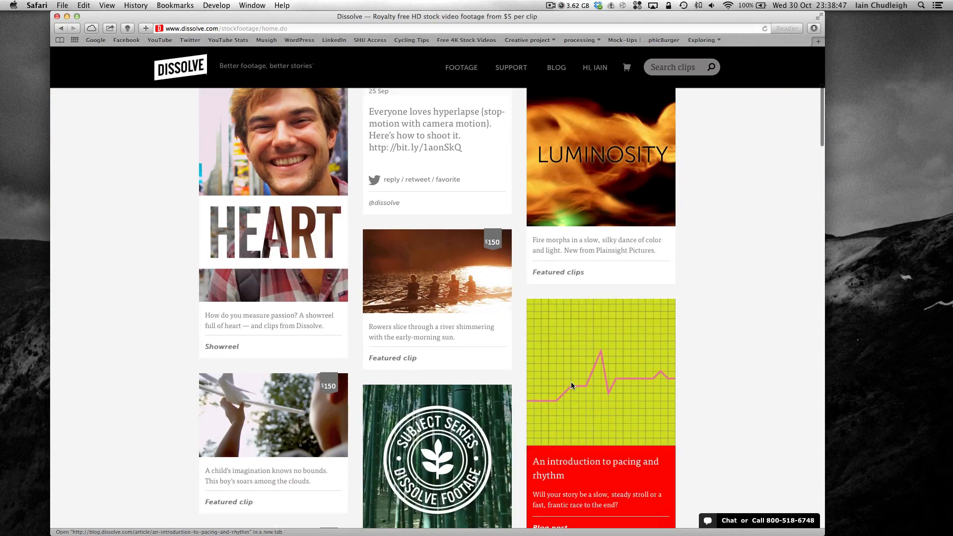
scroll(570, 385, "up", 5)
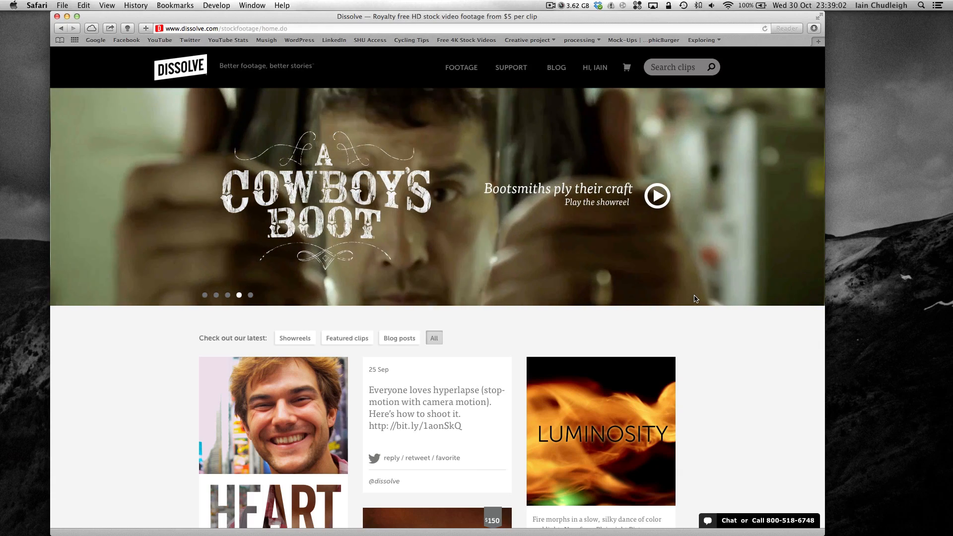
key("super+h")
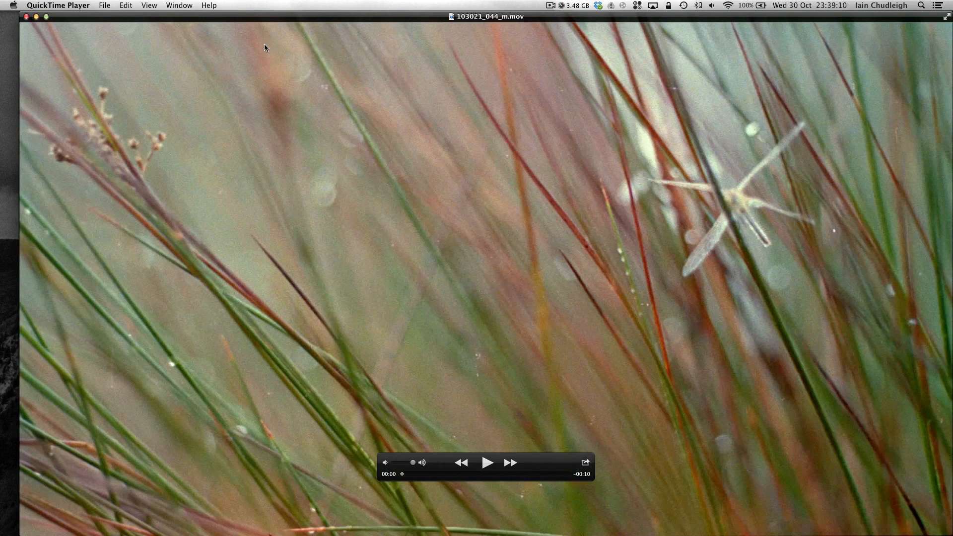
Step: Scrub through 103021_044_m.mov in QuickTime Player to about the seven-second mark to examine its noise, and quit the player
left_click_drag(423, 477, 475, 477)
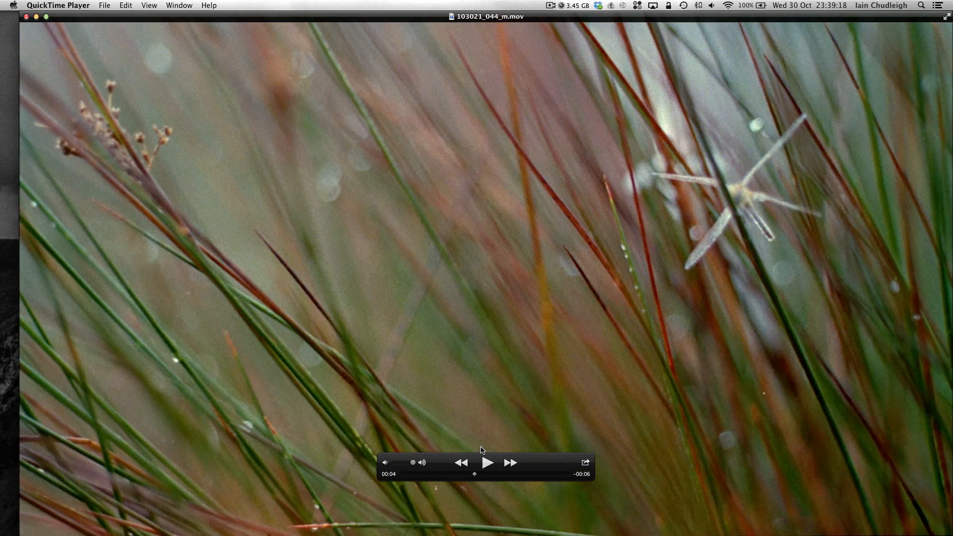
left_click_drag(474, 476, 496, 465)
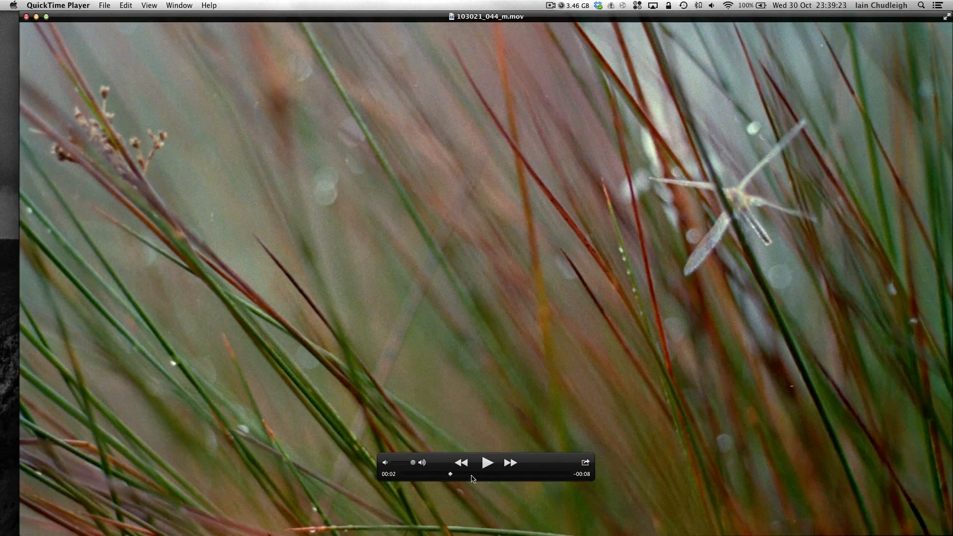
left_click(529, 474)
left_click_drag(528, 475, 529, 476)
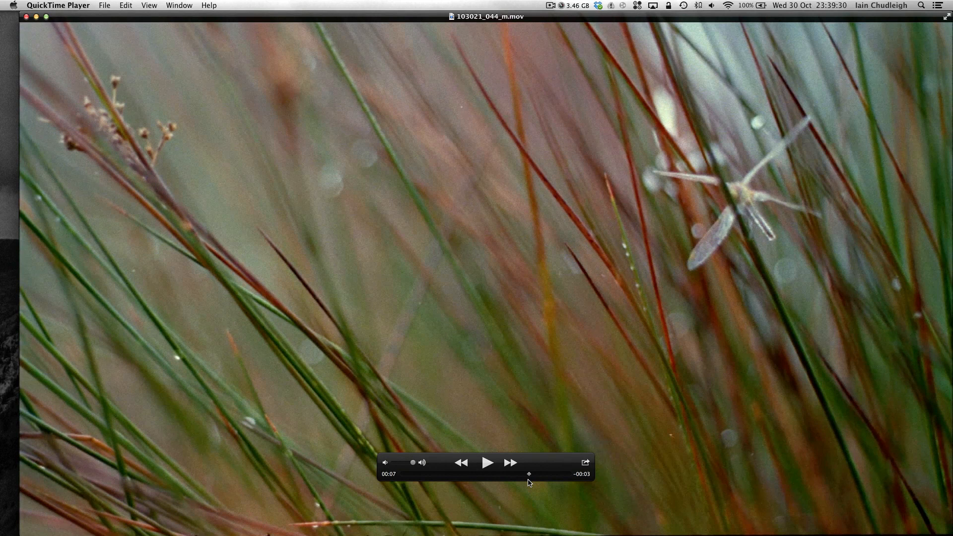
key("super+q")
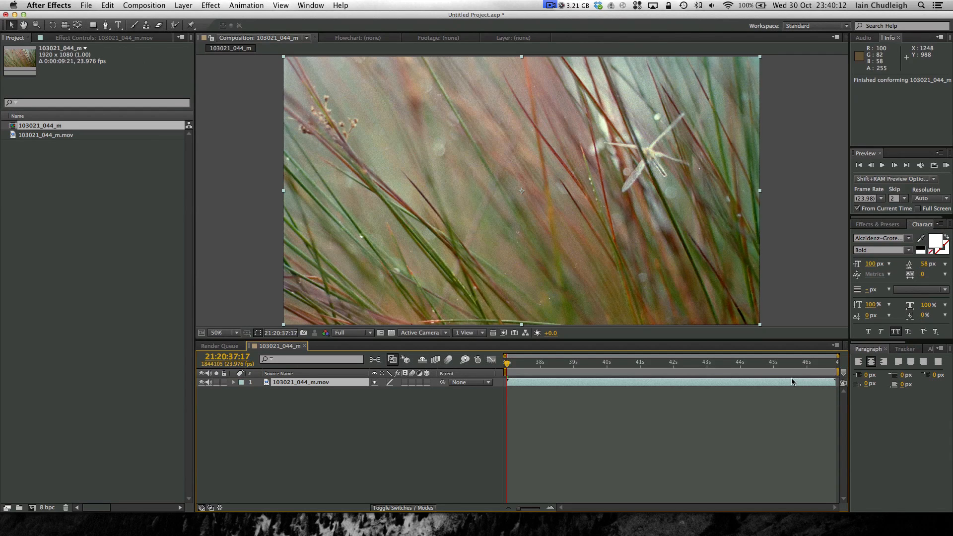
Step: Move the current time to 21:20:41:21 and set the composition view's resolution to Half
left_click_drag(507, 363, 645, 365)
left_click(353, 332)
key("Escape")
left_click(23, 15)
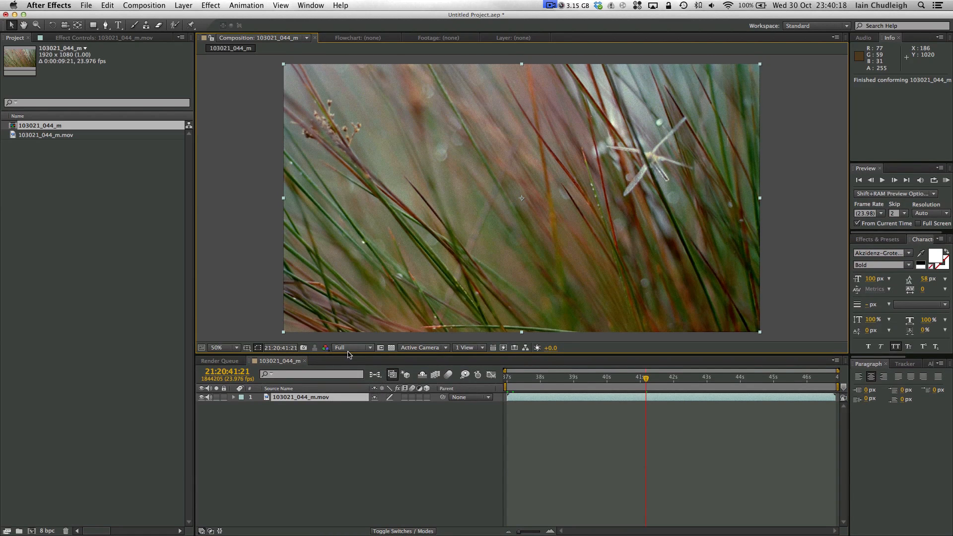
left_click(345, 349)
left_click(345, 382)
Step: Examine the grain in the grass footage at several frames, ending with a close look at 21:20:43:13
left_click(563, 387)
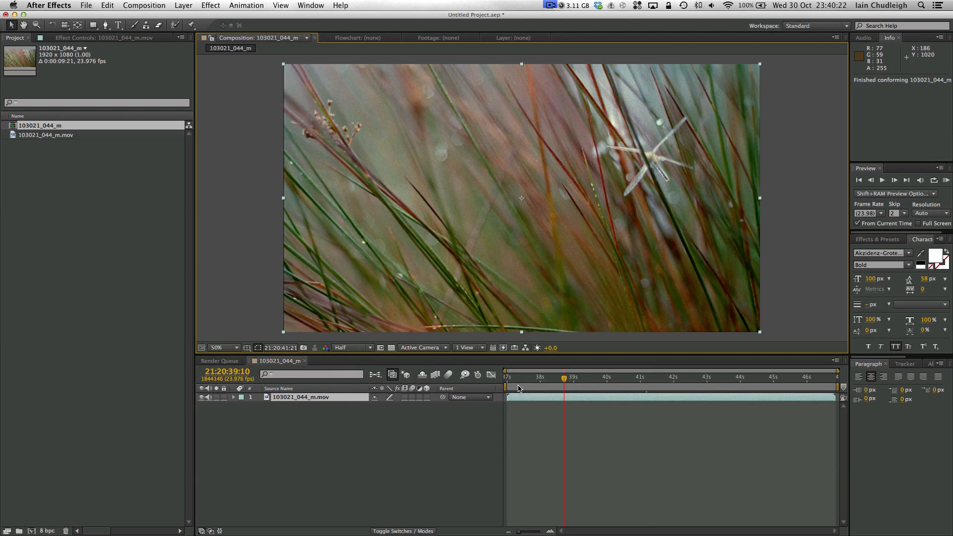
left_click(664, 385)
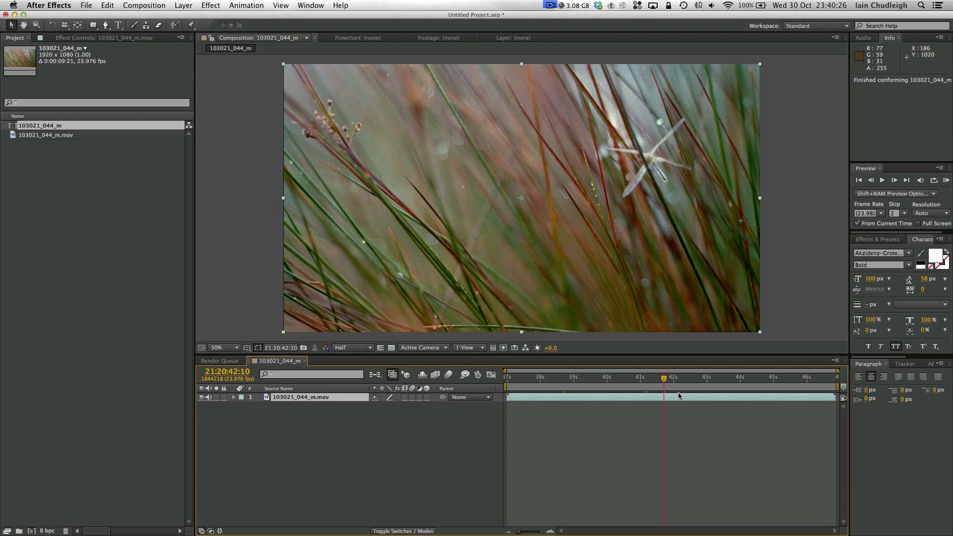
left_click(701, 386)
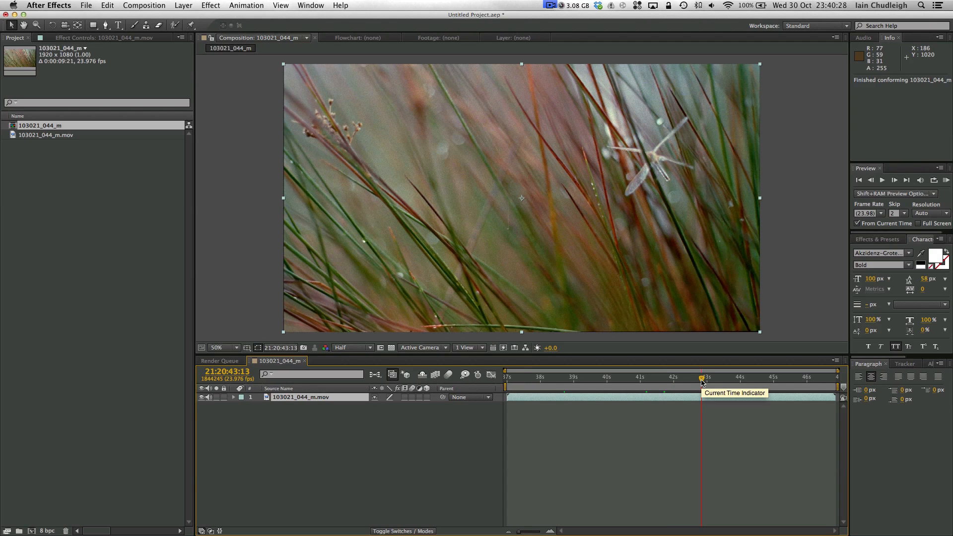
key("period")
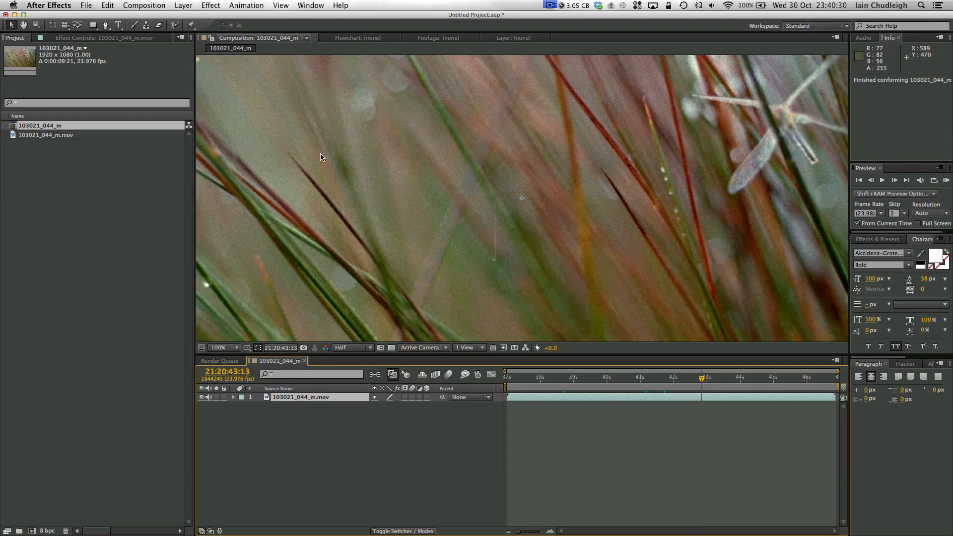
key("period")
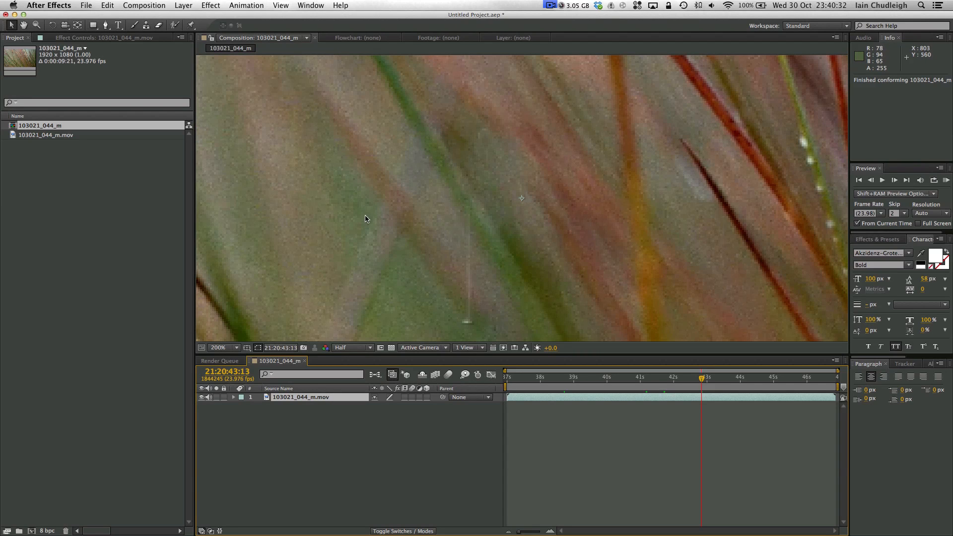
Step: Apply the Remove Grain effect to the 103021_044_m.mov layer and set its viewing mode to Final Output
left_click(99, 38)
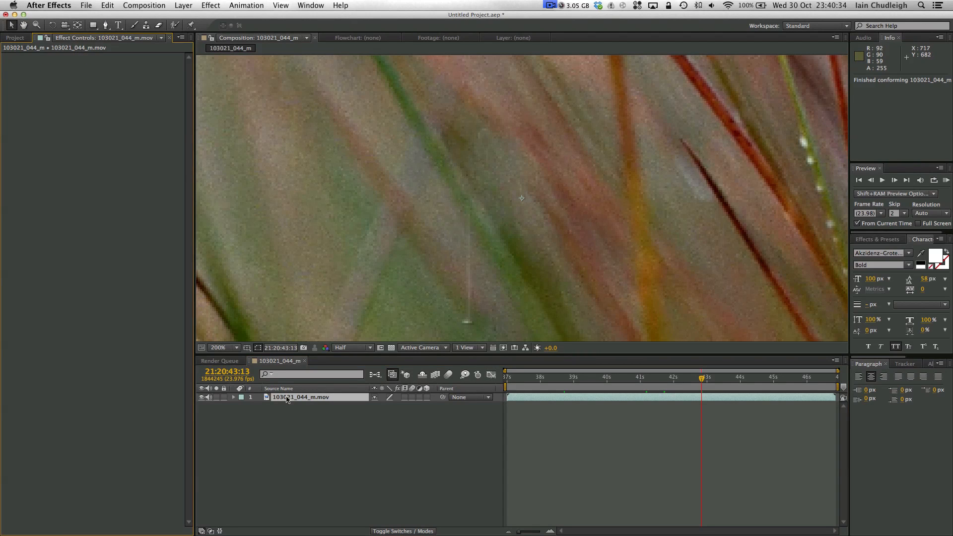
right_click(71, 169)
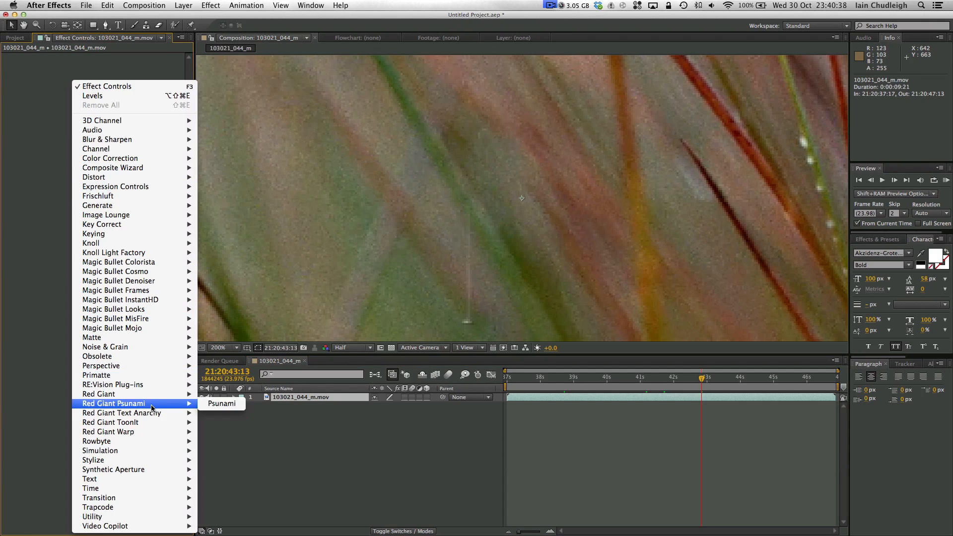
mouse_move(153, 351)
left_click(232, 431)
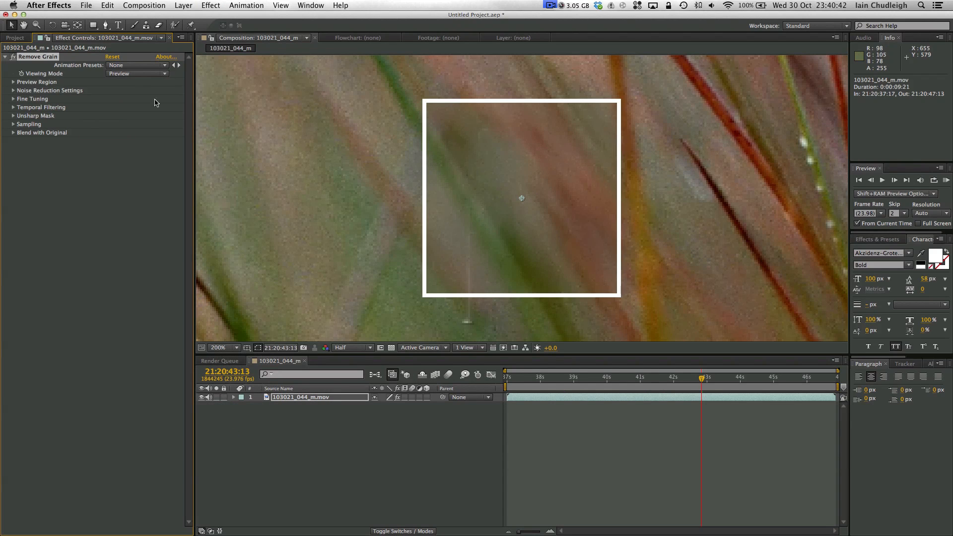
left_click(109, 76)
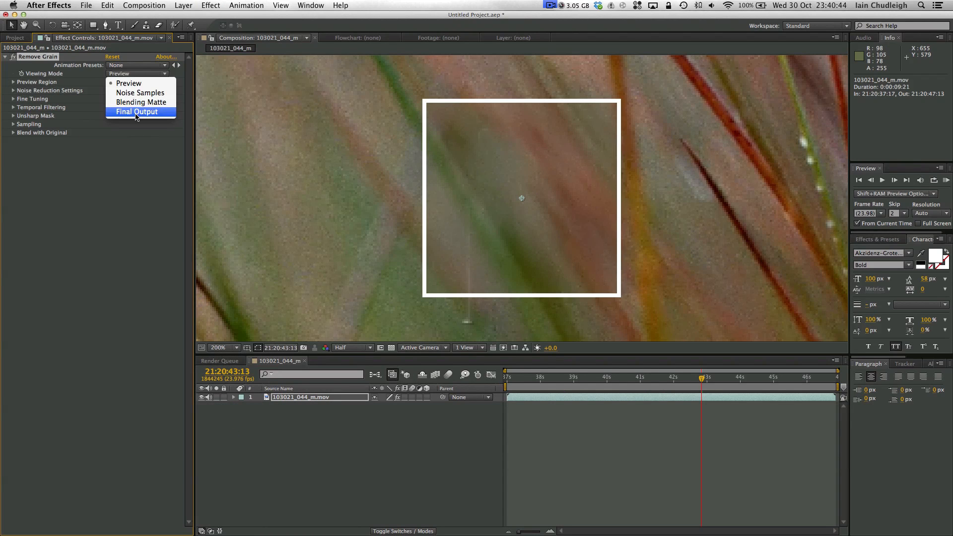
left_click(133, 113)
Step: Inspect the remaining grain up close and set Remove Grain's Noise Reduction to 2
key("comma")
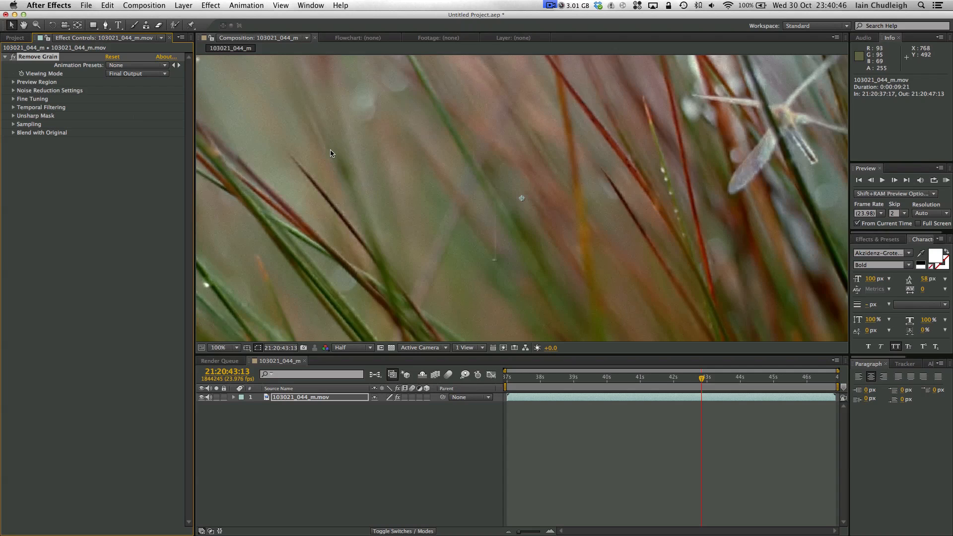
key("period")
key("period")
key("space")
left_click_drag(313, 171, 496, 198)
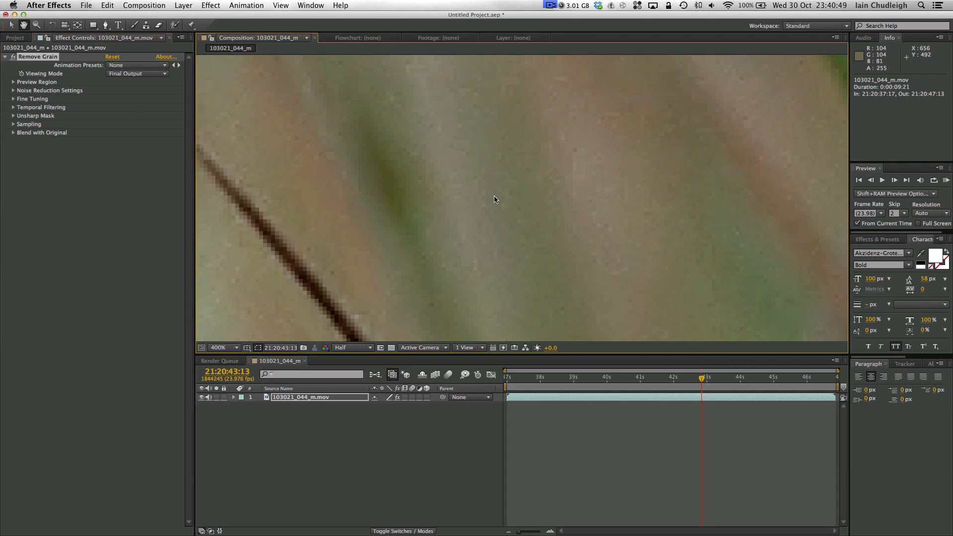
left_click(13, 99)
left_click(13, 90)
left_click(113, 99)
type("2")
key("Return")
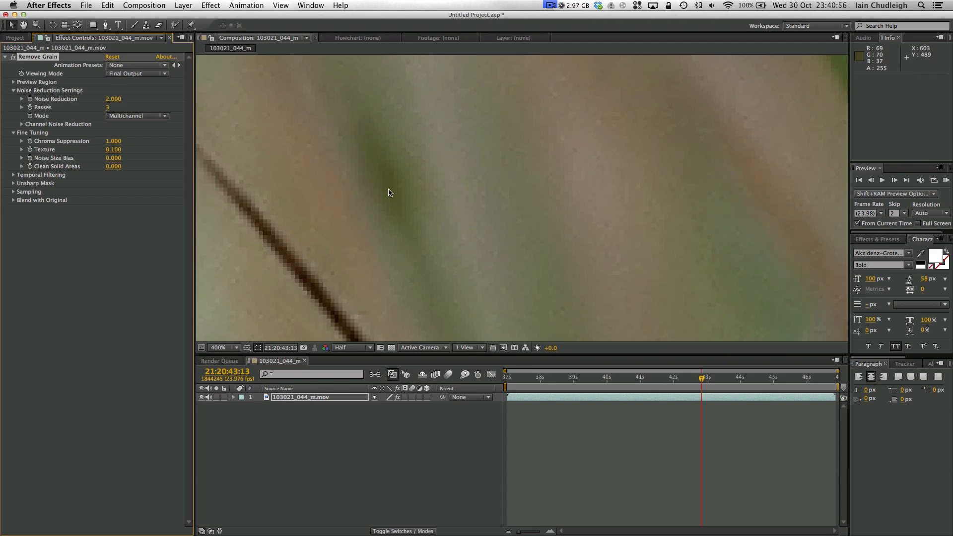
Step: Check the denoised frame as a whole, collapse the Remove Grain settings and deselect the layer
scroll(388, 192, "down", 1)
scroll(388, 191, "down", 3)
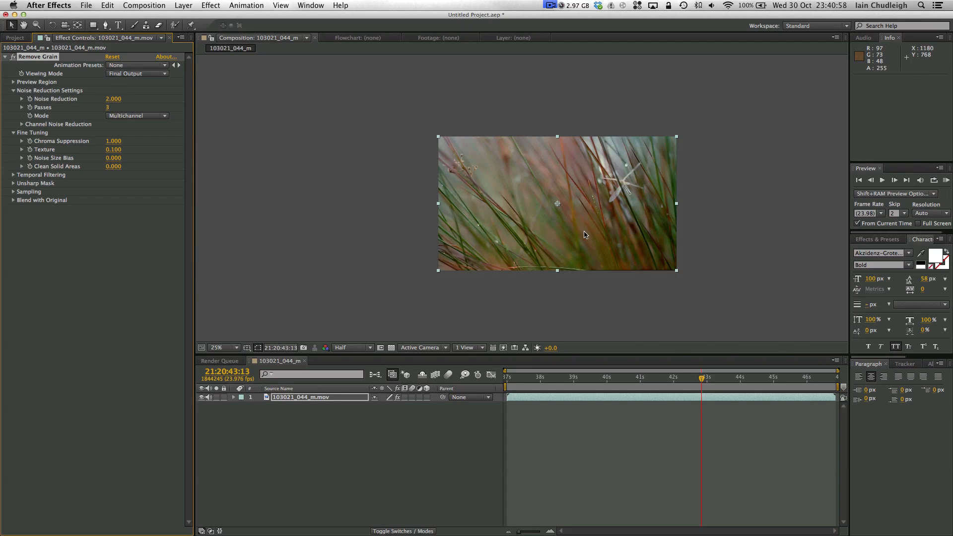
scroll(581, 234, "up", 1)
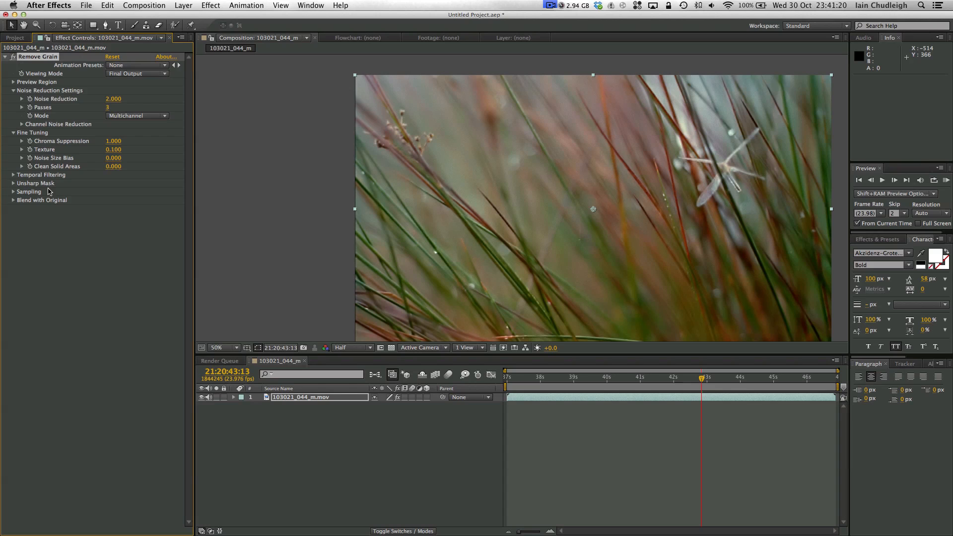
left_click(6, 56)
left_click(340, 454)
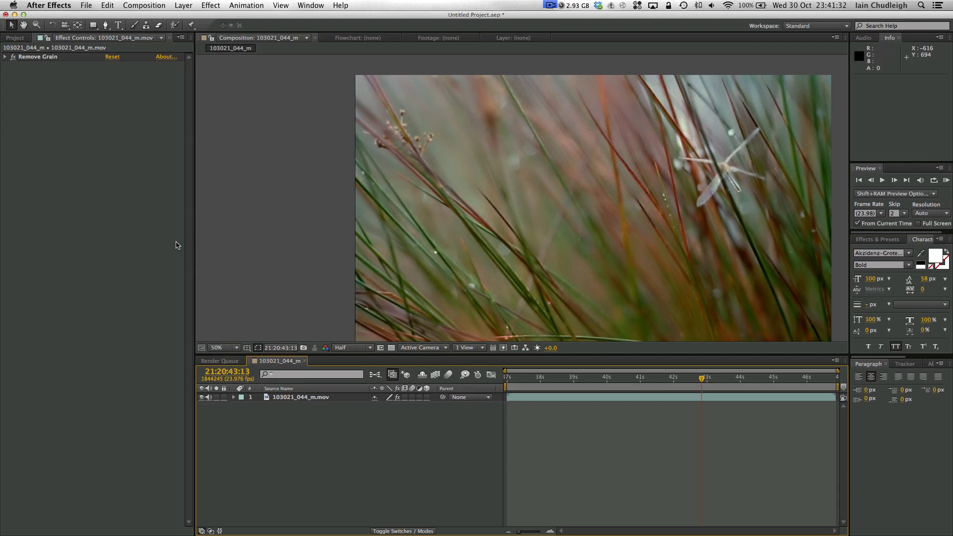
Step: Add the 103021_044_m composition to the render queue with the TIFF Sequence with Alpha output module
left_click(122, 5)
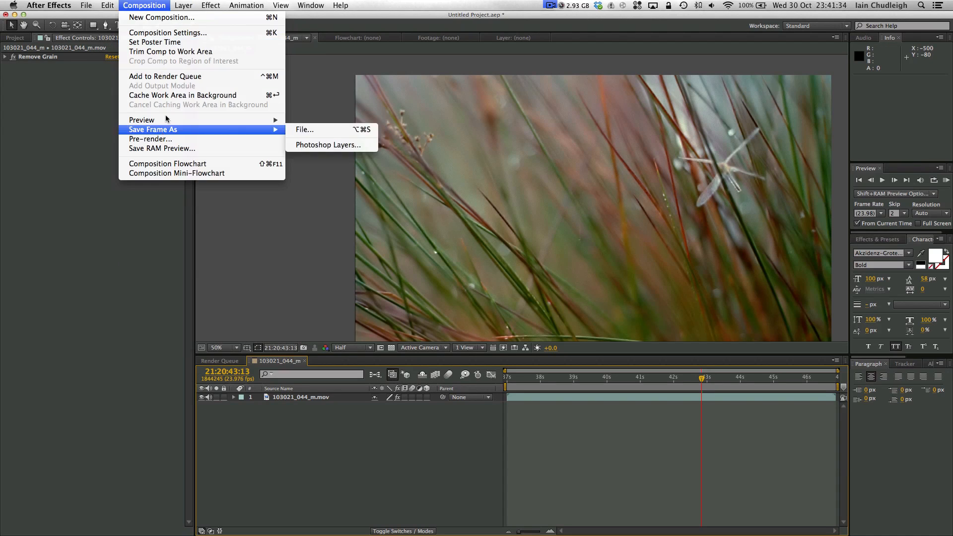
left_click(172, 77)
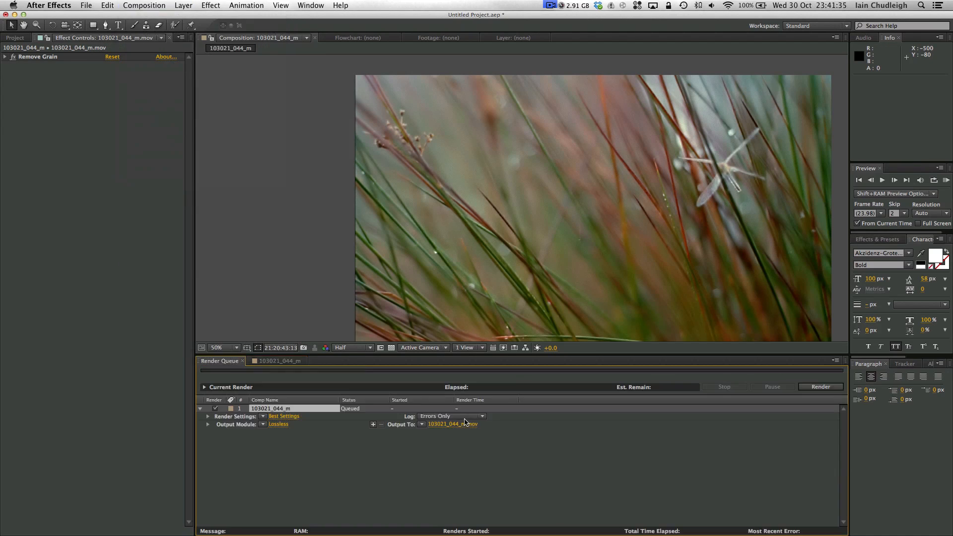
left_click(263, 424)
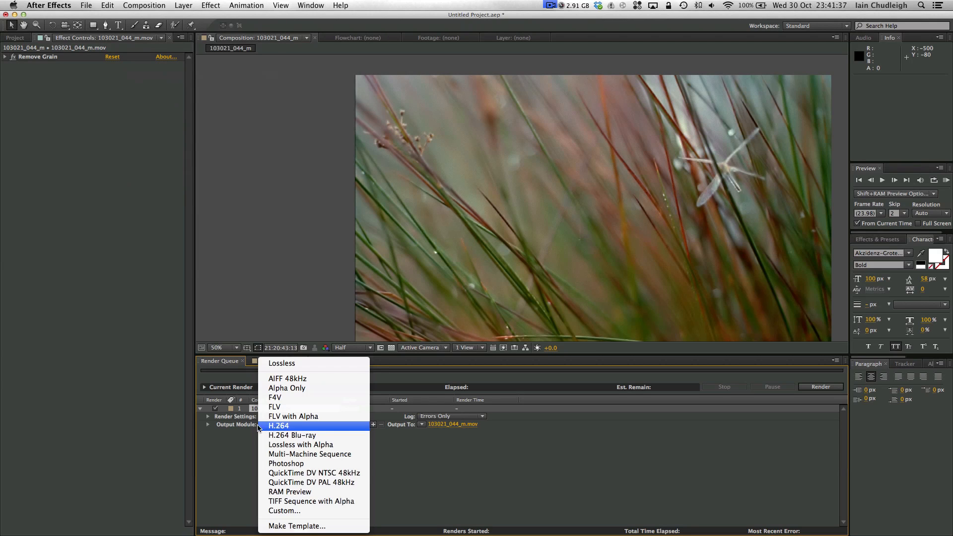
left_click(281, 502)
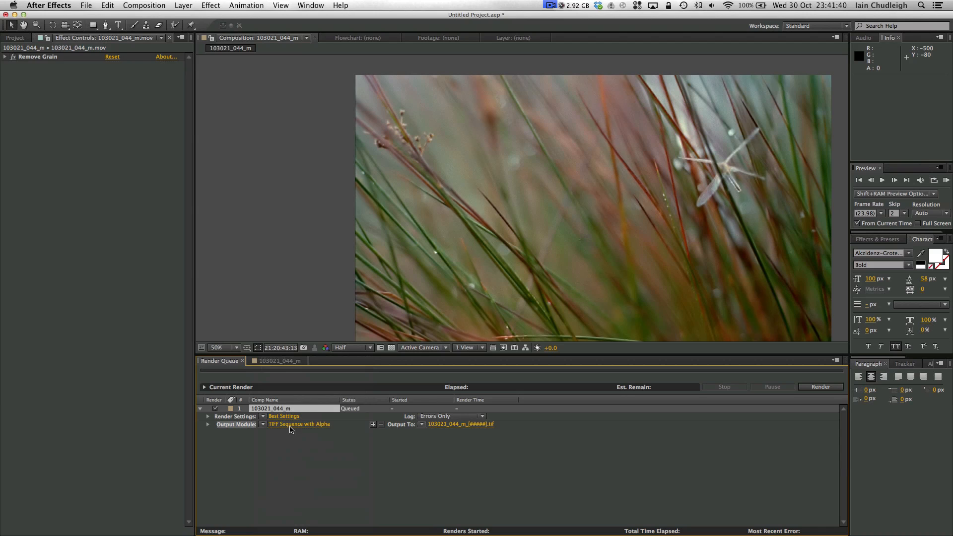
Step: Set the TIFF sequence's video output channels to RGB and accept the output module settings
left_click(290, 425)
left_click(90, 156)
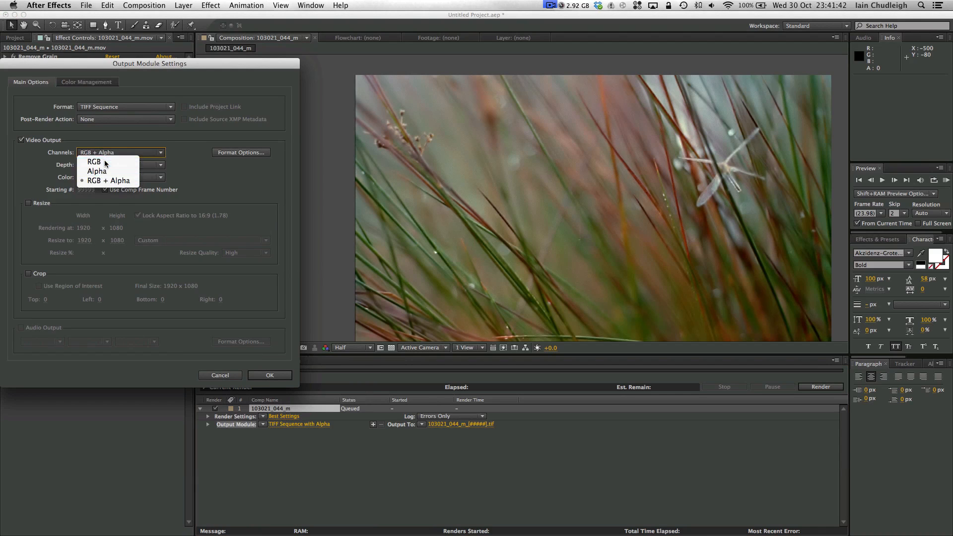
left_click(92, 159)
left_click(263, 373)
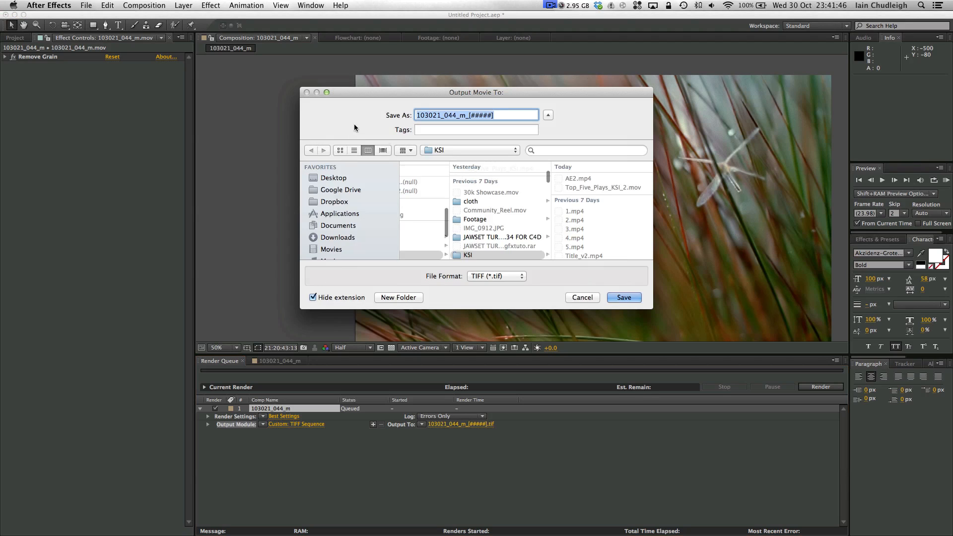
Step: In the Desktop's Dissolve folder, create a TUTORIAL folder with a Sequence folder inside it for the output
left_click(463, 149)
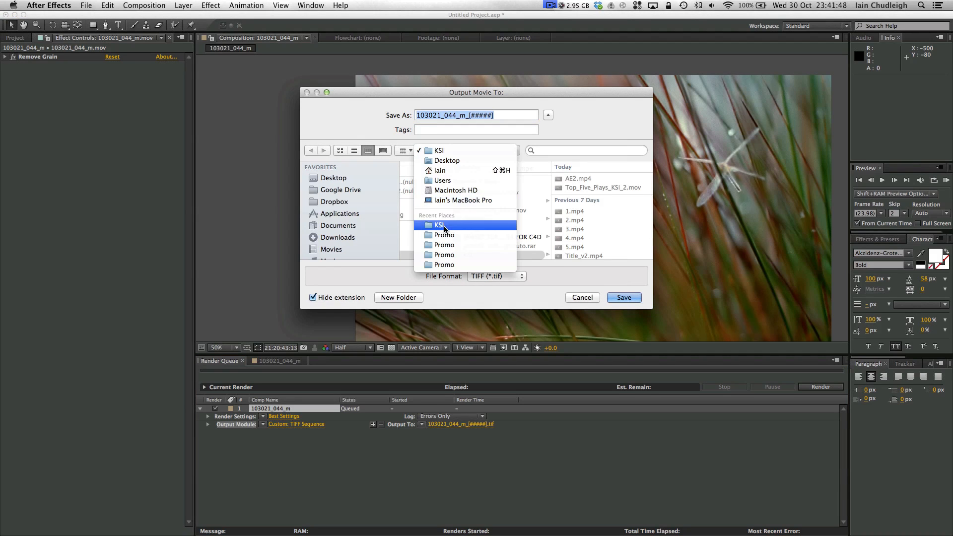
left_click(446, 160)
left_click(446, 178)
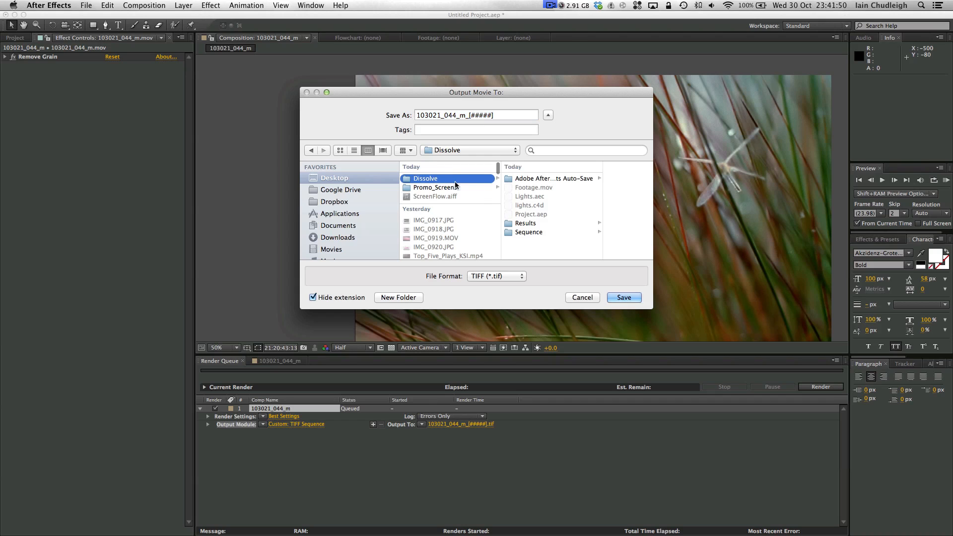
left_click(410, 298)
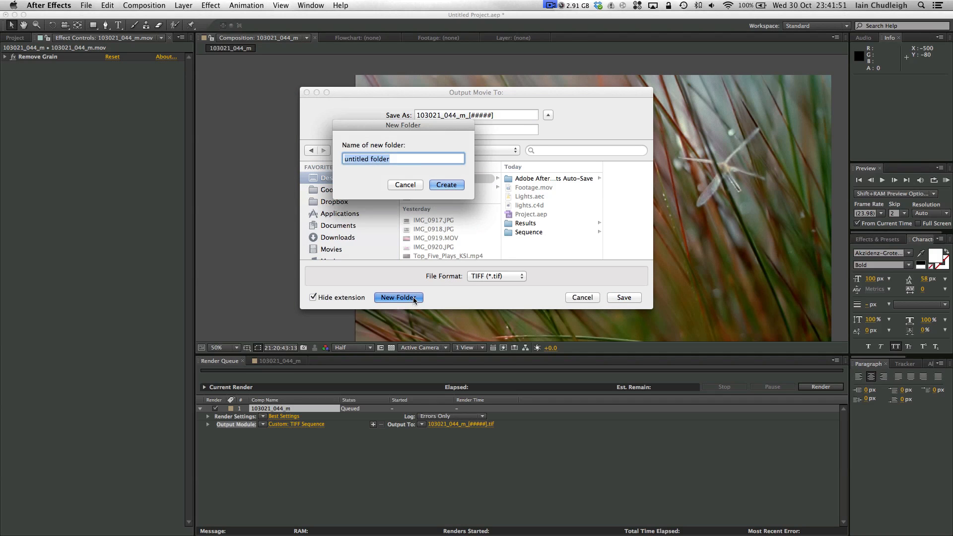
type("TUTOR")
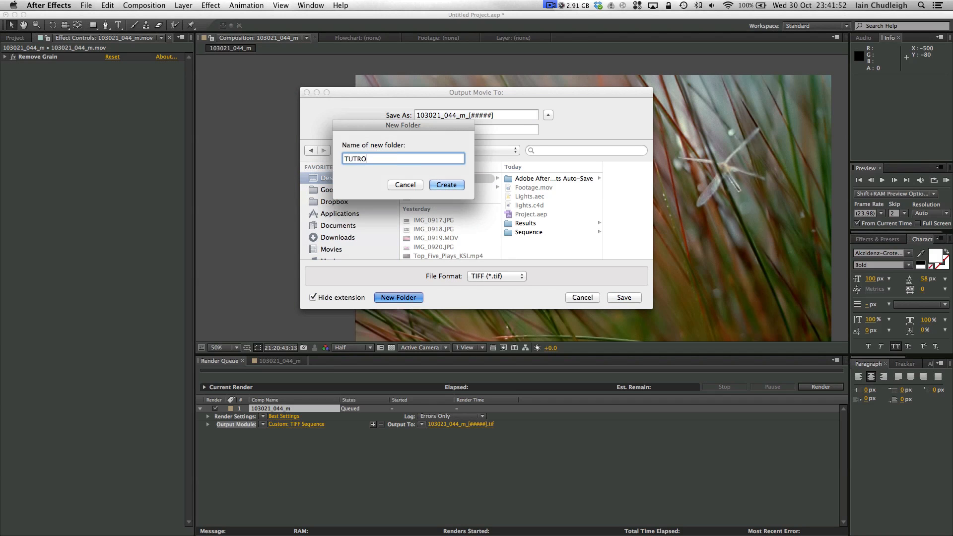
type("IAL")
key("Return")
left_click(418, 296)
type("Seuuence")
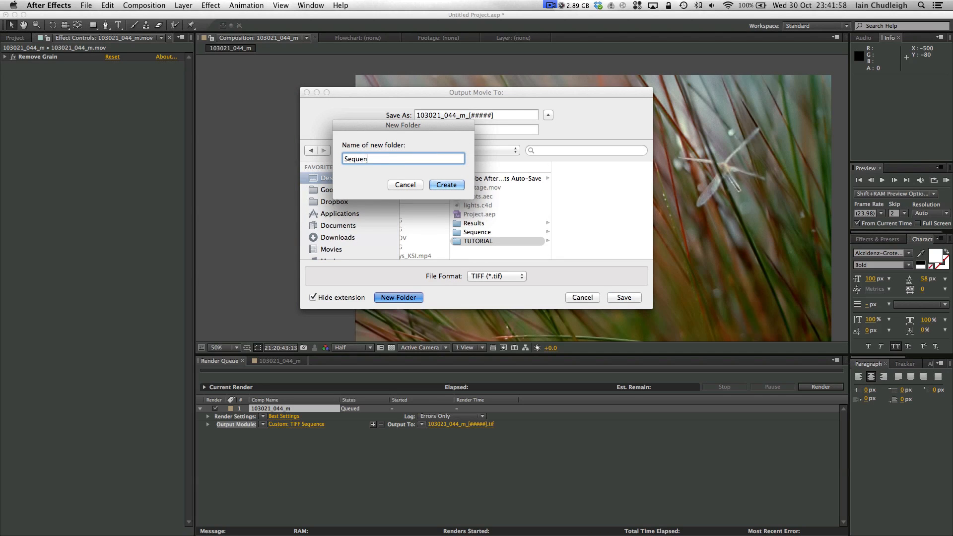
key("Return")
Step: Name the TIFF output footage_[#####] and save it to the new Sequence folder
left_click_drag(512, 115, 374, 115)
left_click(466, 117)
key("super+shift+Left")
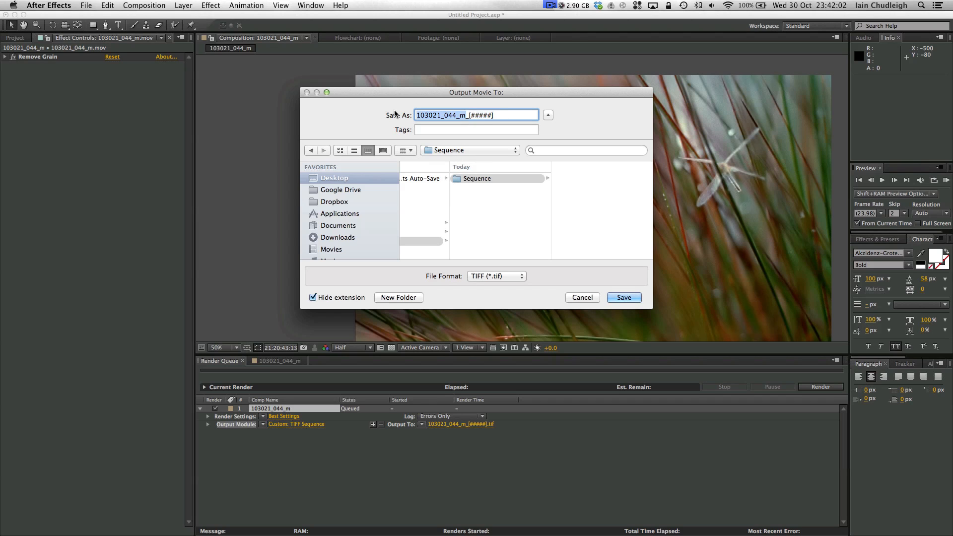
type("footage")
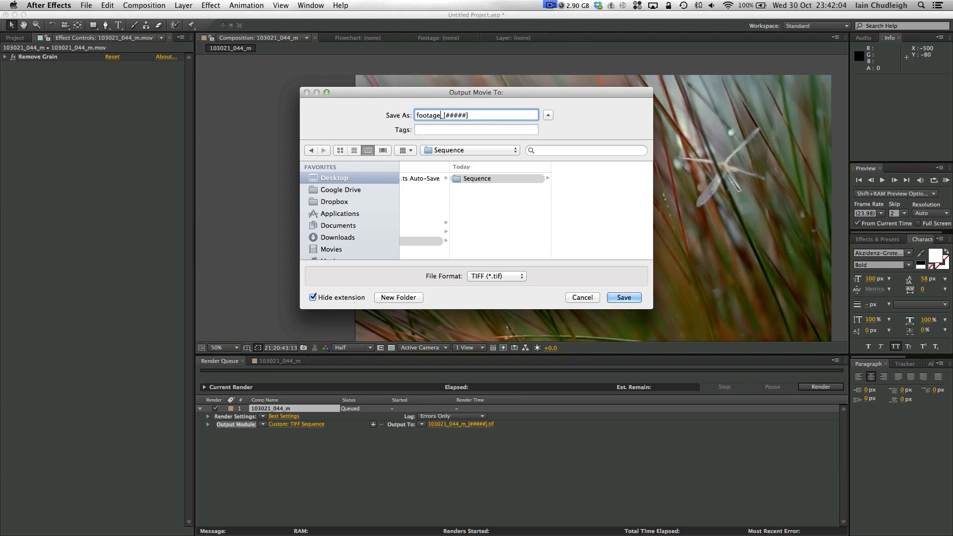
key("Return")
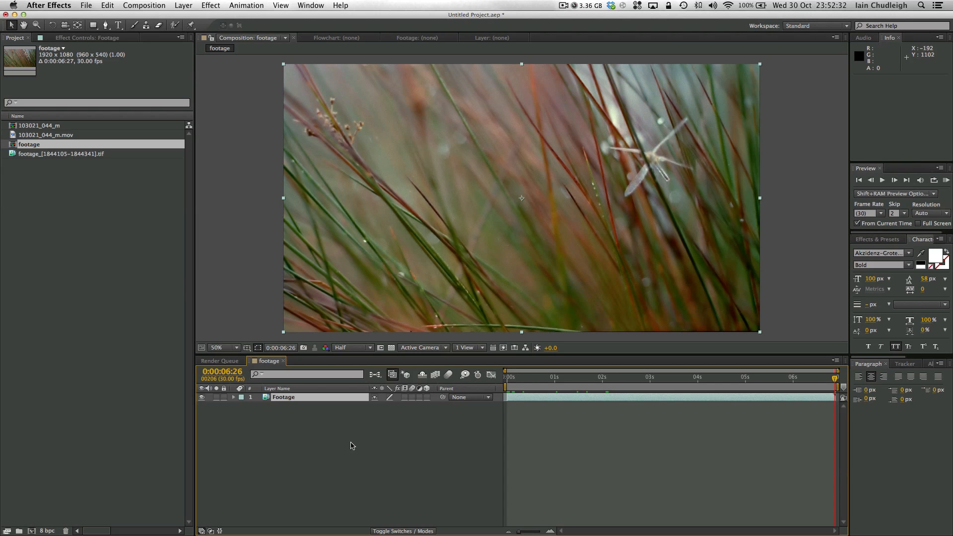
Step: Return to the first frame of the footage composition and start Track Motion on the Footage layer
left_click(319, 416)
left_click_drag(550, 377, 283, 419)
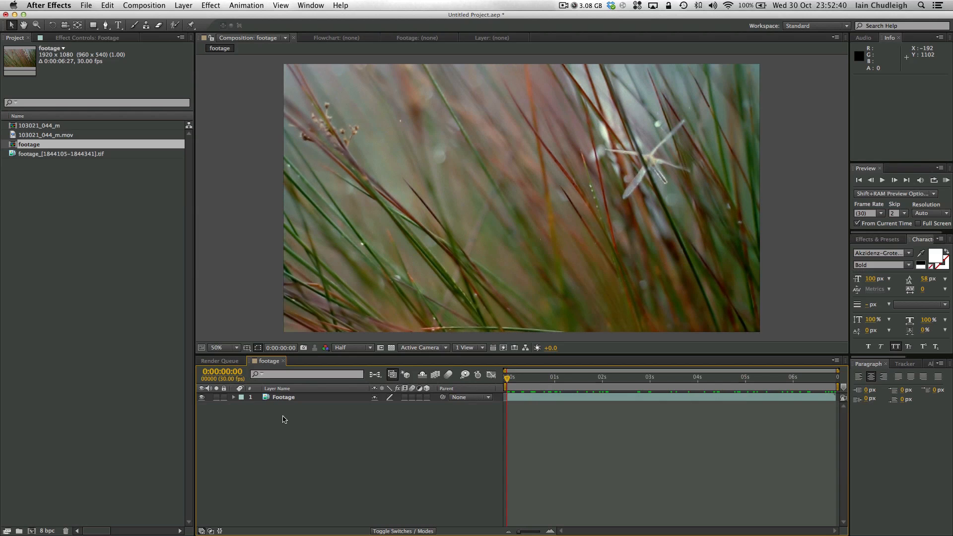
left_click(286, 399)
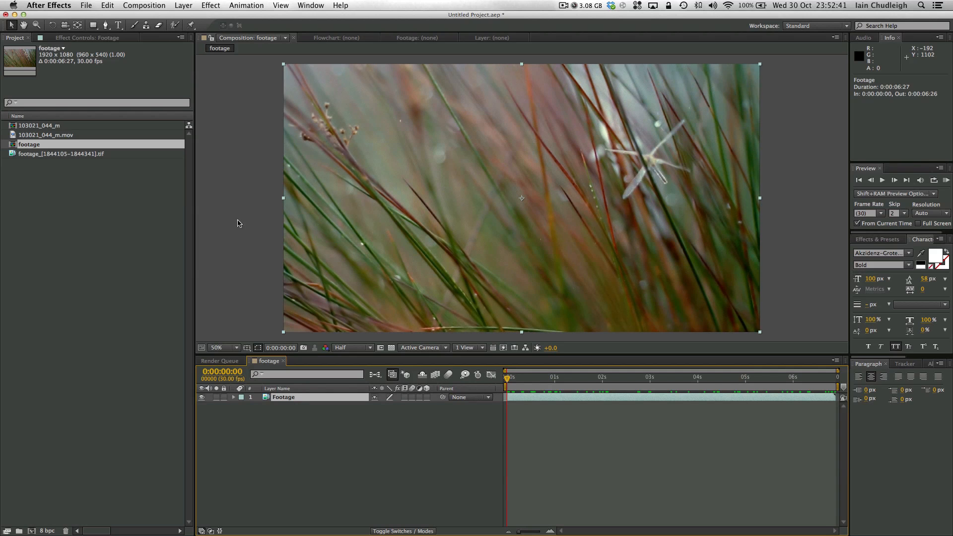
left_click(246, 5)
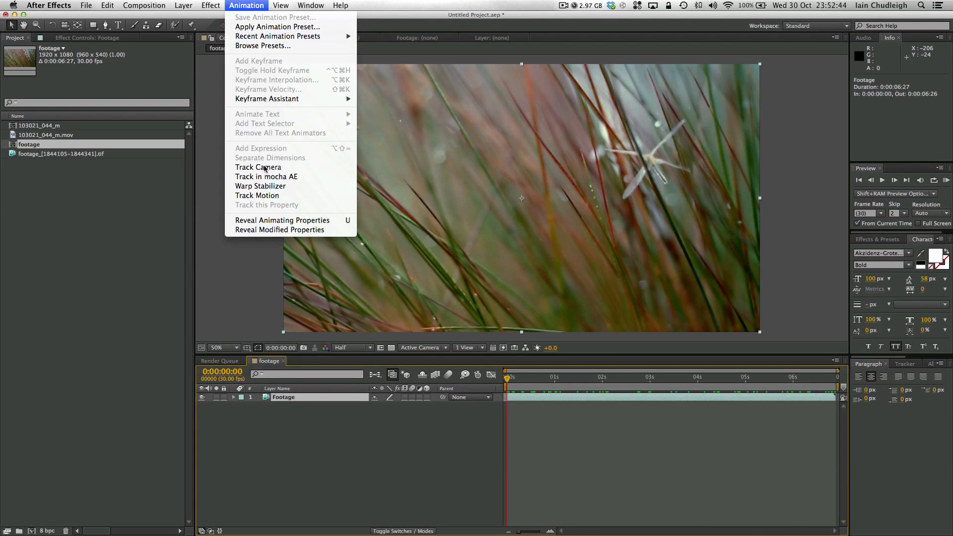
left_click(257, 195)
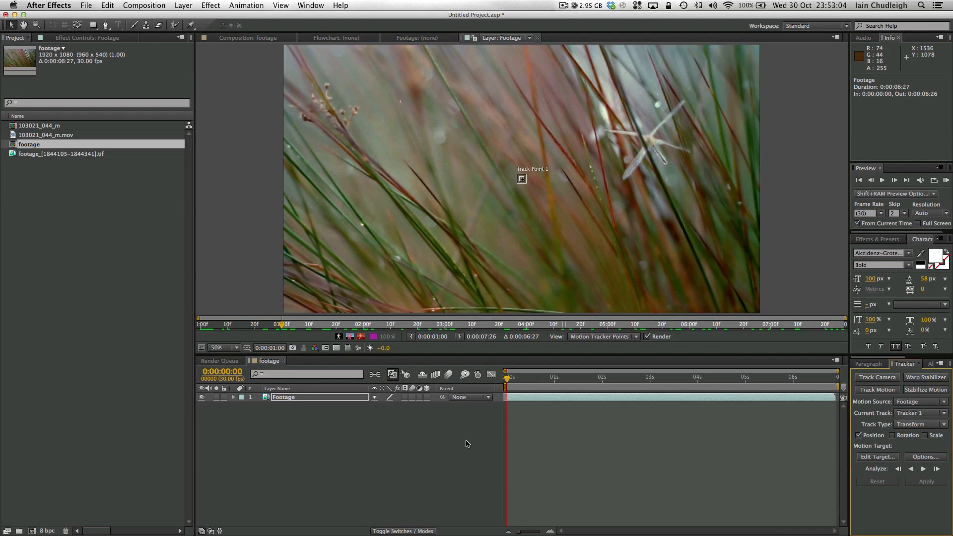
Step: Add a null object to the footage composition and rename it Track_1
right_click(296, 437)
mouse_move(313, 433)
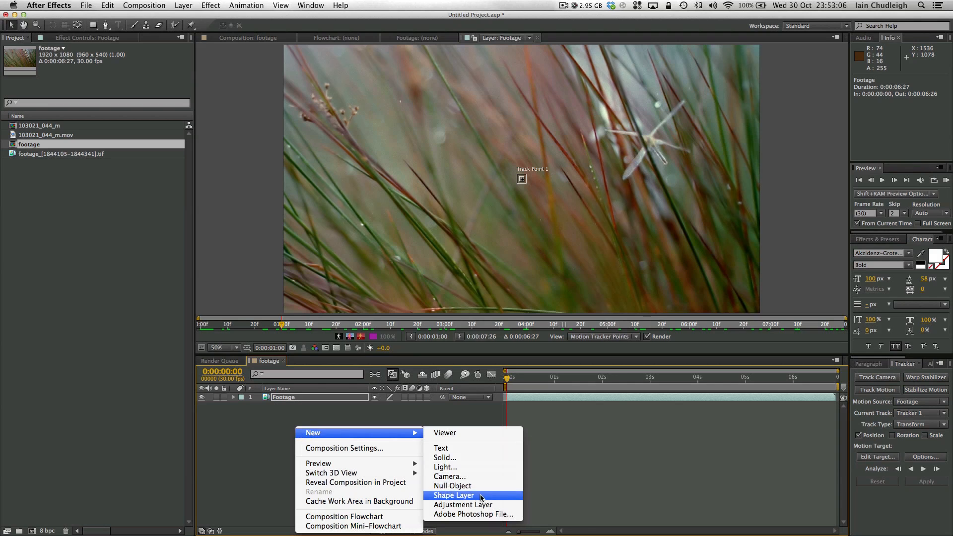
left_click(466, 485)
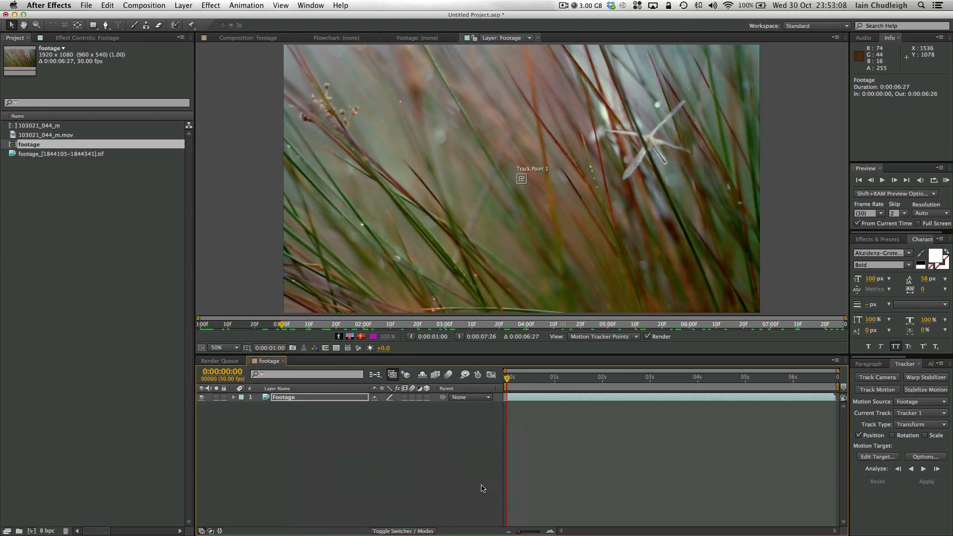
key("Return")
type("T")
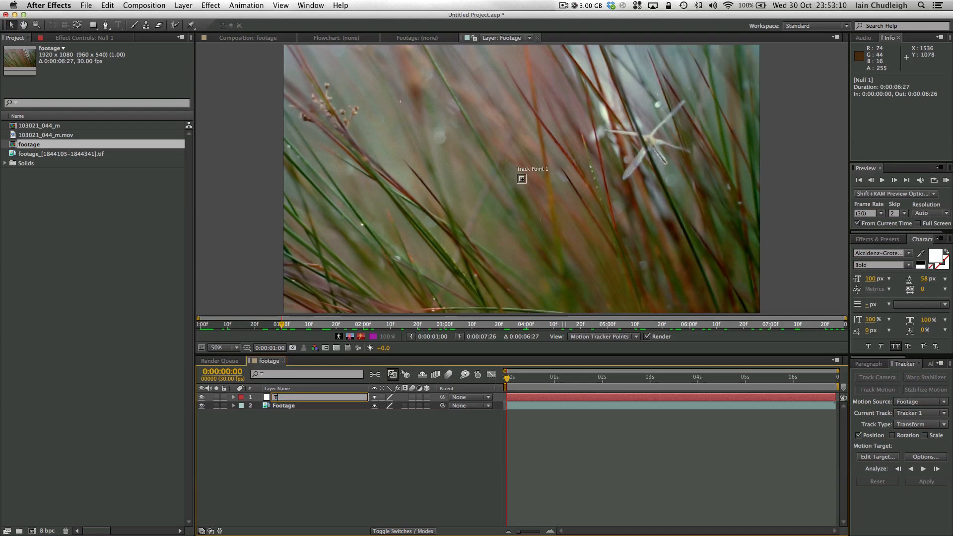
type("rack_1")
key("Return")
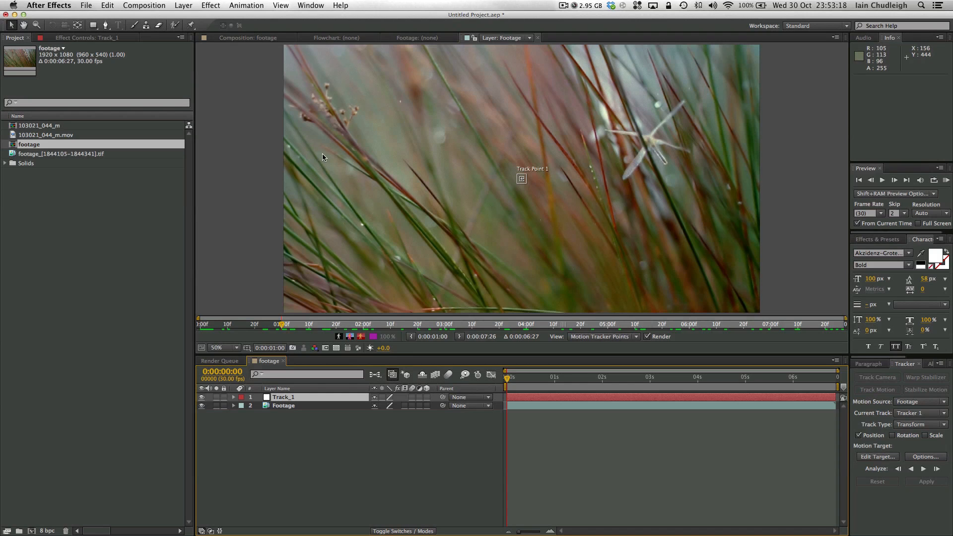
Step: Place Track Point 1 on the tip of the insect's tail and enlarge its feature and search regions
key("period")
left_click_drag(522, 185, 802, 148)
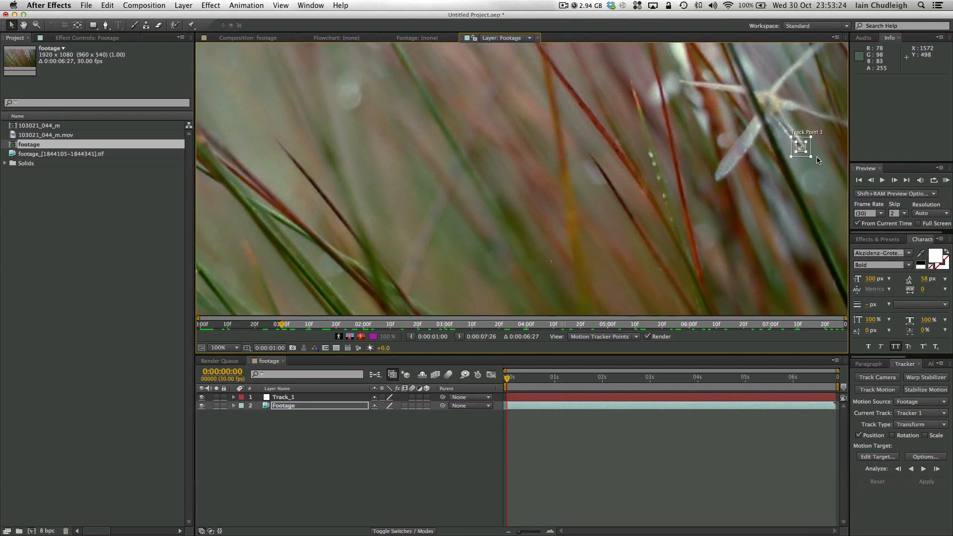
key("space")
left_click_drag(694, 216, 403, 249)
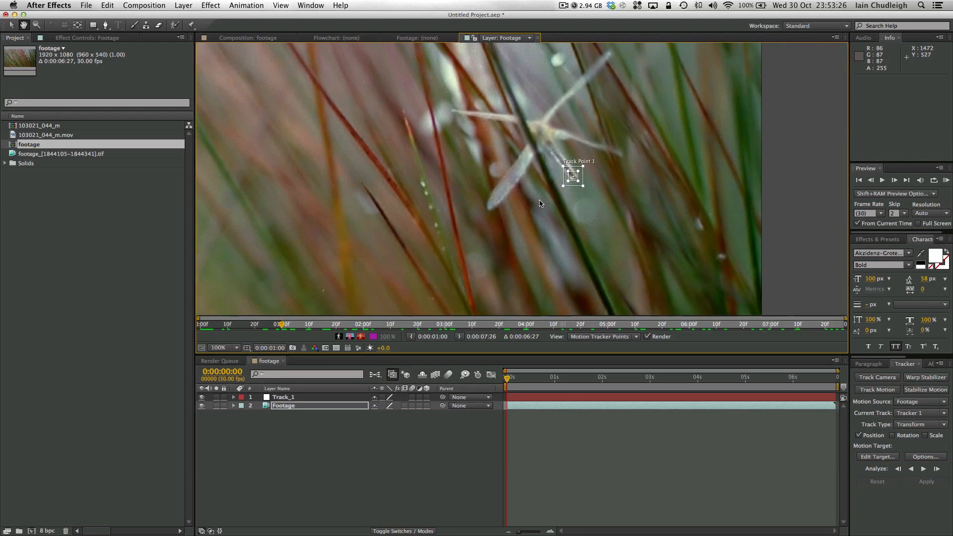
scroll(575, 180, "up", 2)
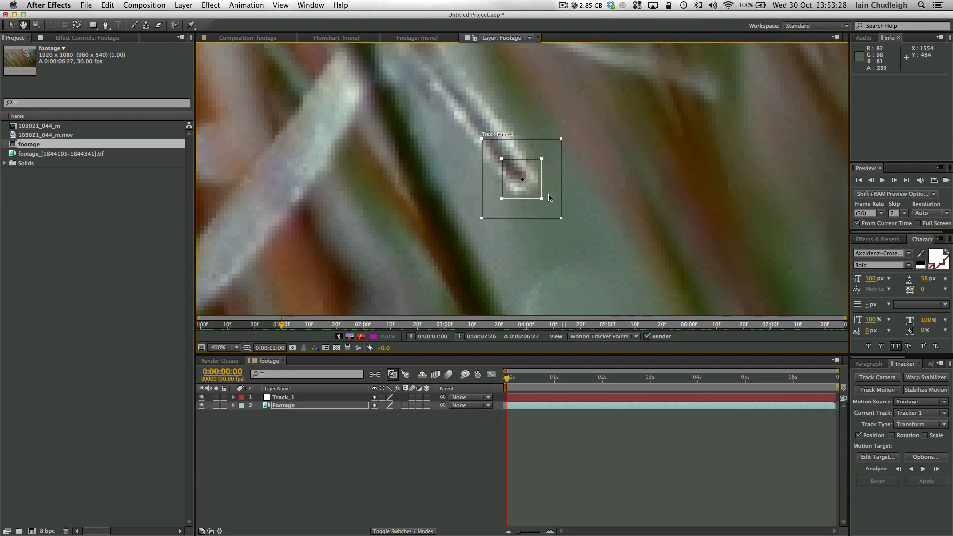
left_click_drag(541, 198, 575, 230)
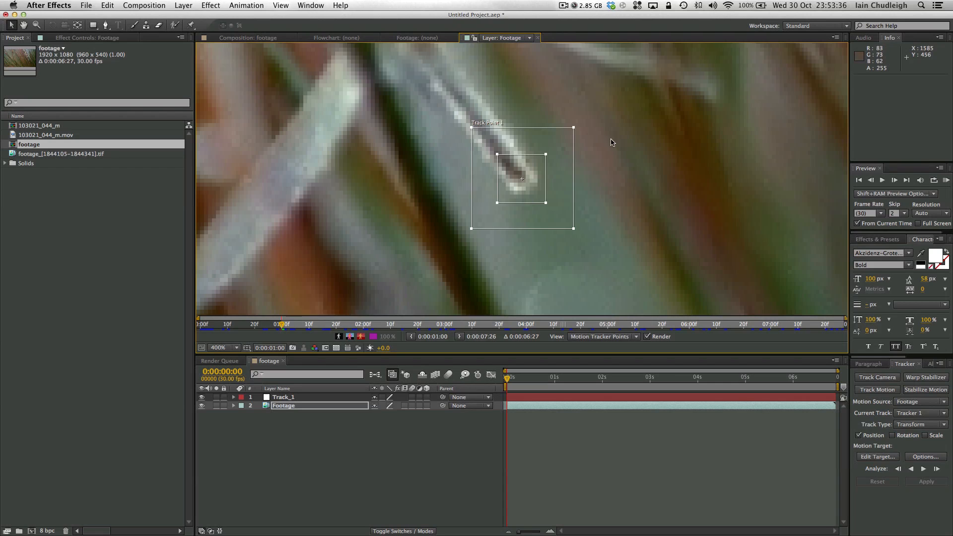
left_click_drag(573, 229, 572, 230)
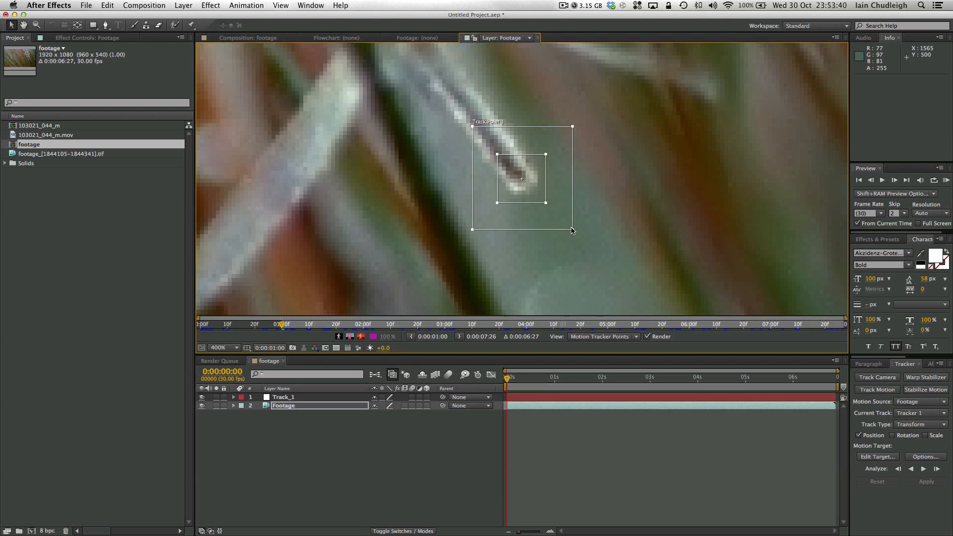
left_click_drag(538, 201, 537, 199)
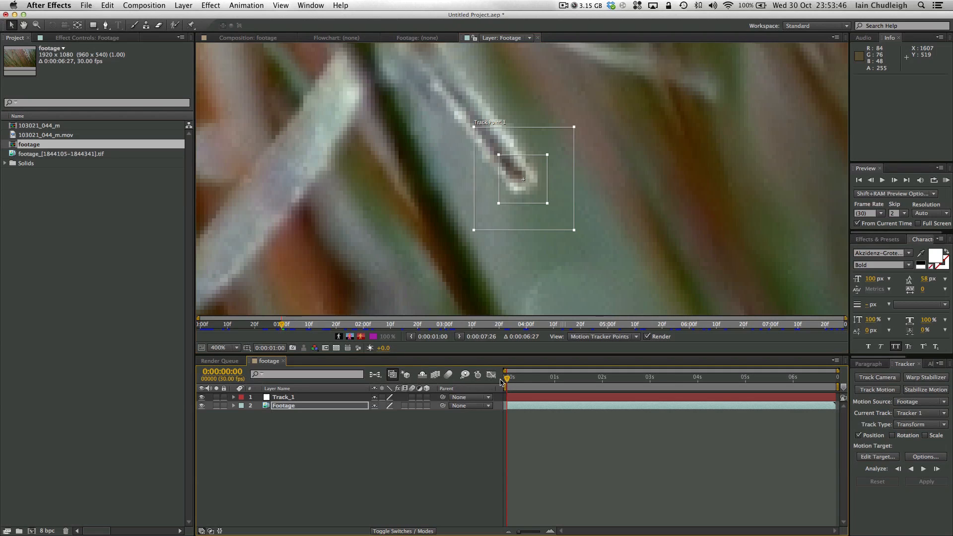
Step: Analyze the motion forward through the whole clip and play it back to check the track point
left_click(924, 470)
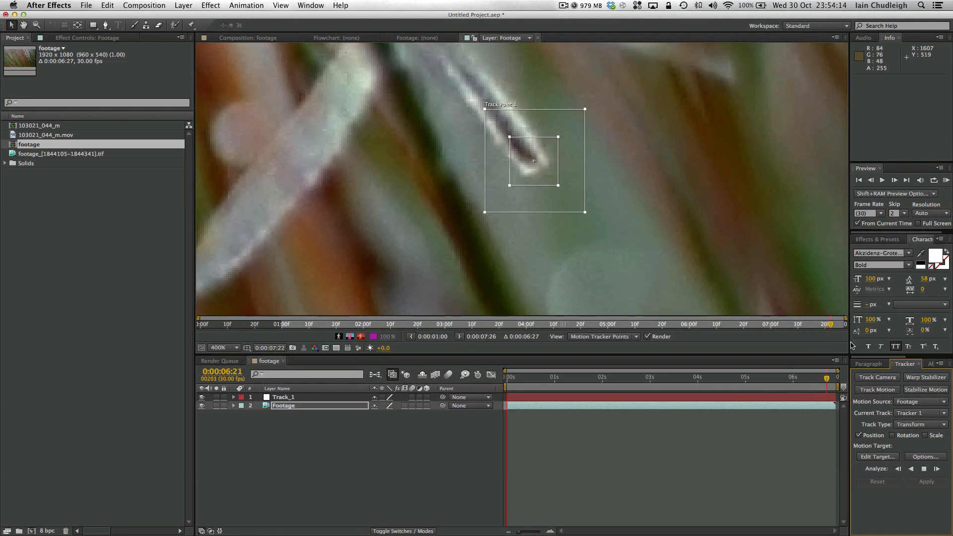
left_click_drag(767, 377, 586, 377)
left_click(528, 427)
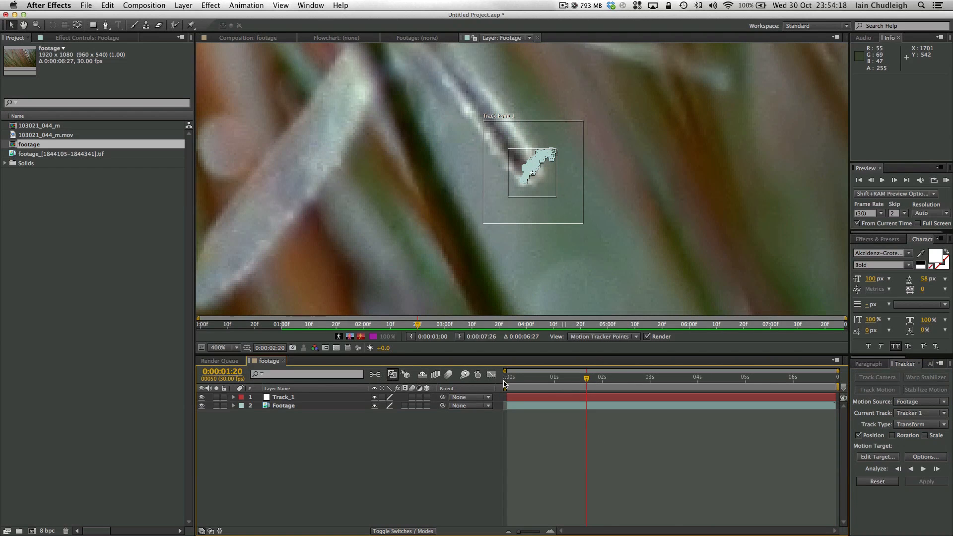
key("space")
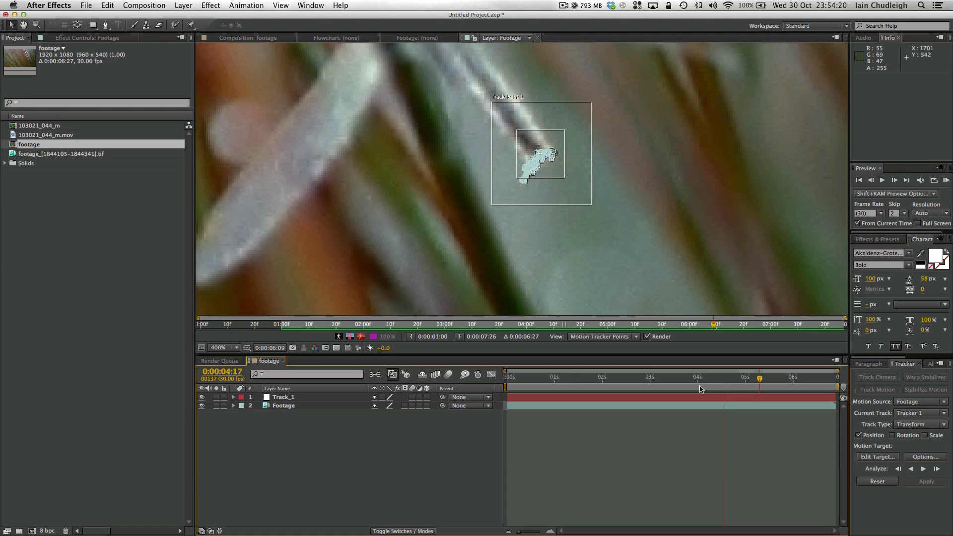
key("End")
Step: Set Track_1 as the motion target and apply the tracking data in X and Y from the first frame
left_click(888, 461)
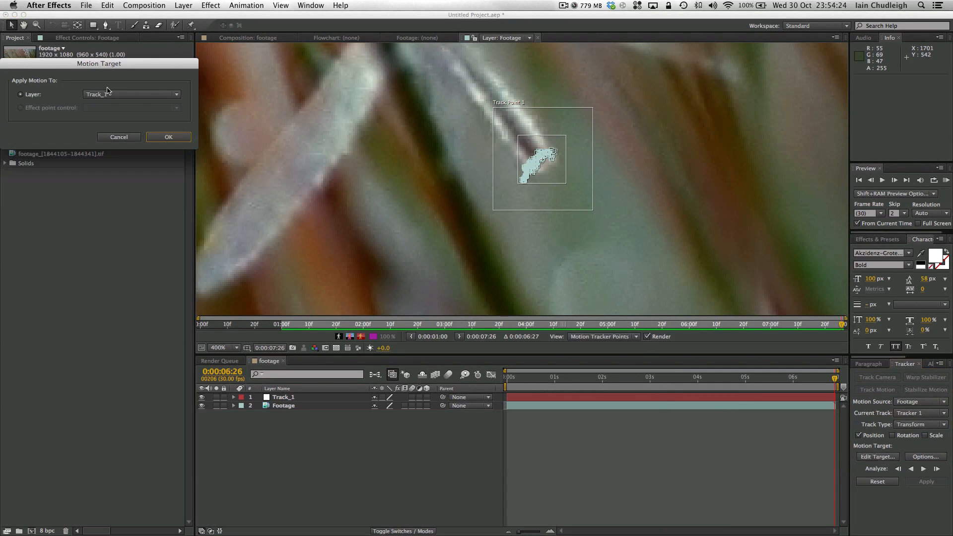
left_click(166, 136)
key("Home")
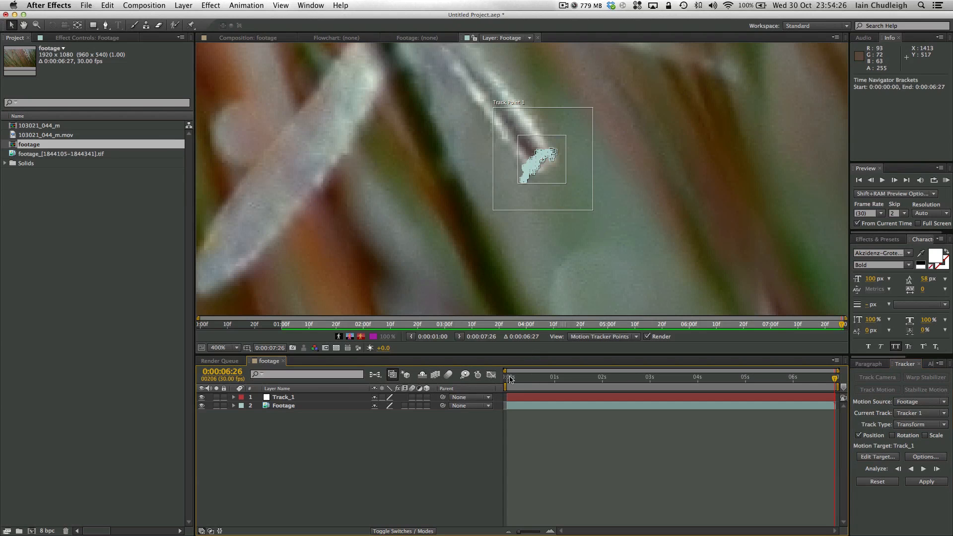
left_click(935, 483)
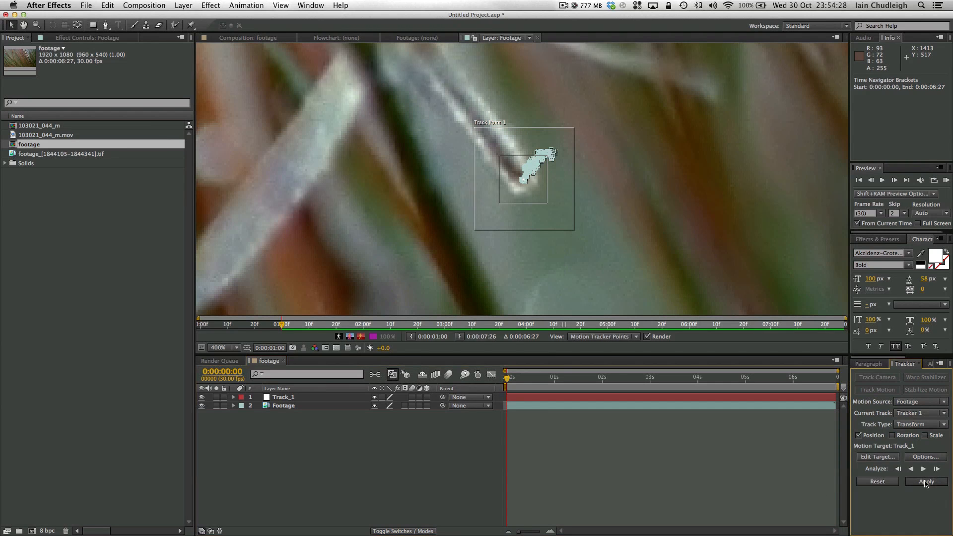
left_click_drag(69, 66, 538, 238)
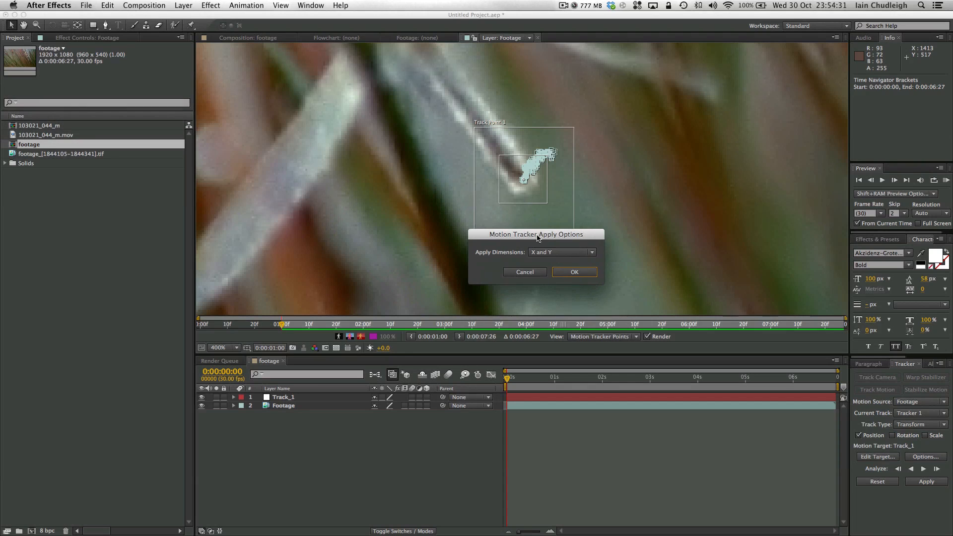
left_click(580, 273)
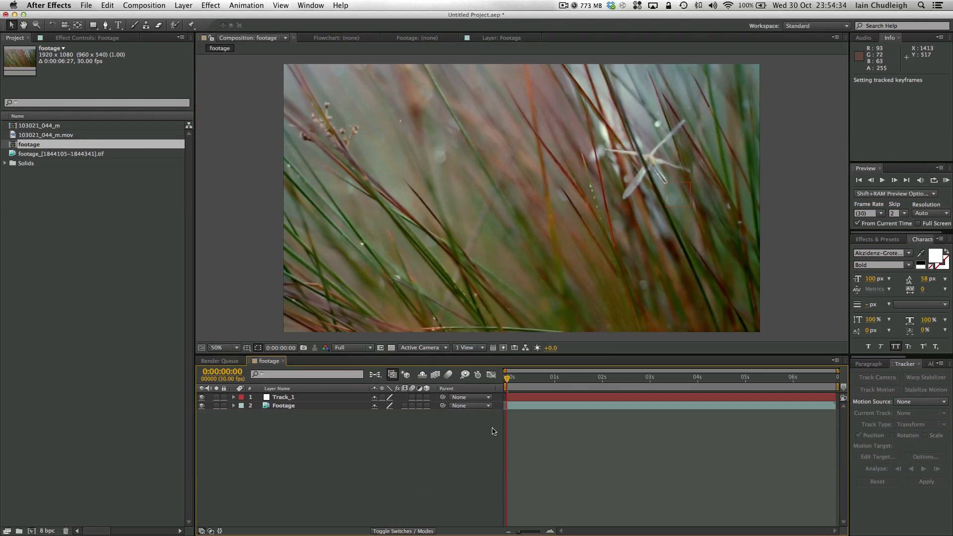
Step: Scale the Track_1 null to 43% and deselect it
left_click(313, 399)
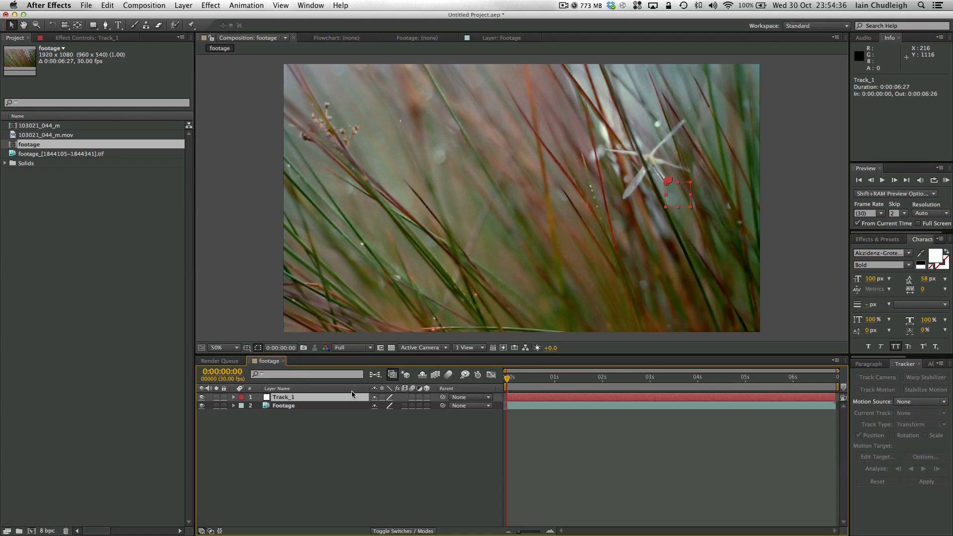
key("s")
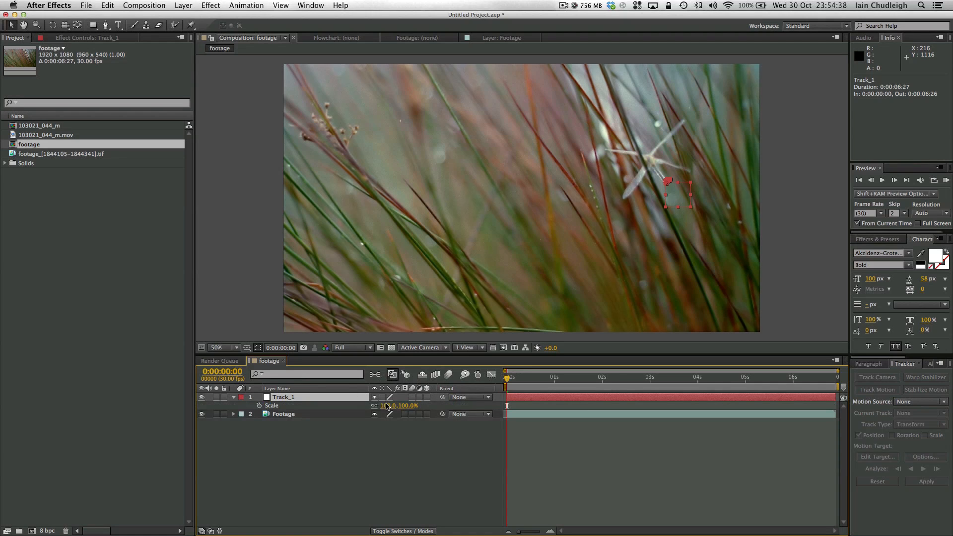
left_click(361, 408)
left_click(373, 451)
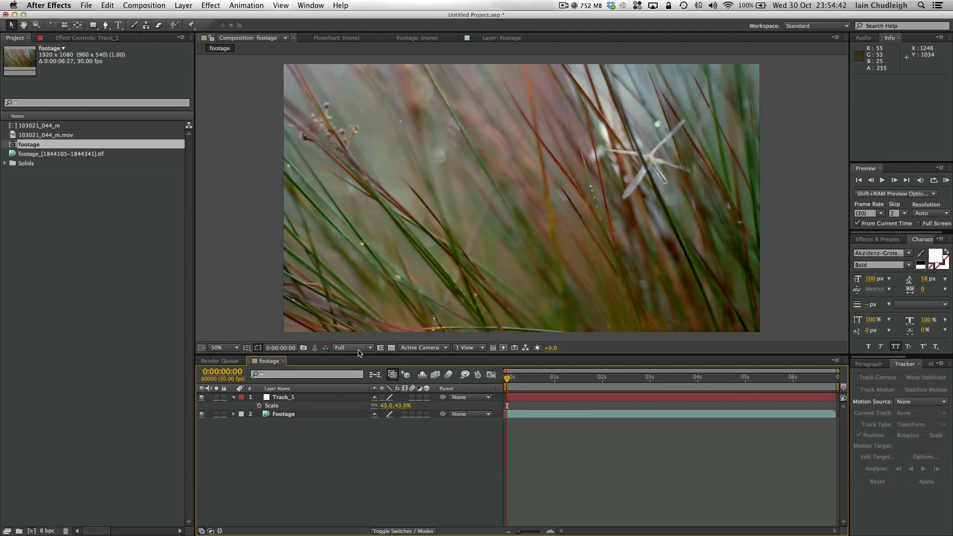
Step: Set the composition preview resolution to Half and scrub the timeline to check the tracked null
left_click(353, 347)
left_click(464, 395)
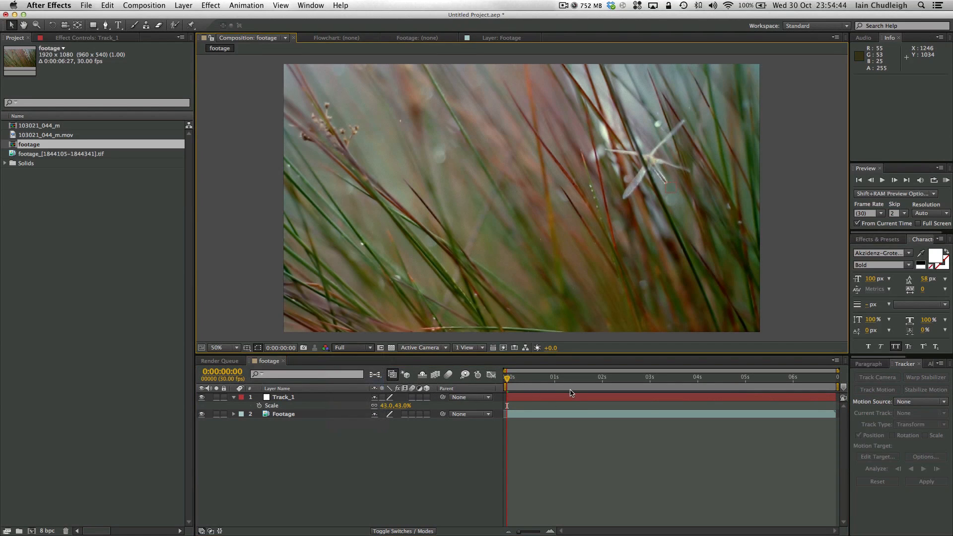
left_click_drag(527, 381, 437, 393)
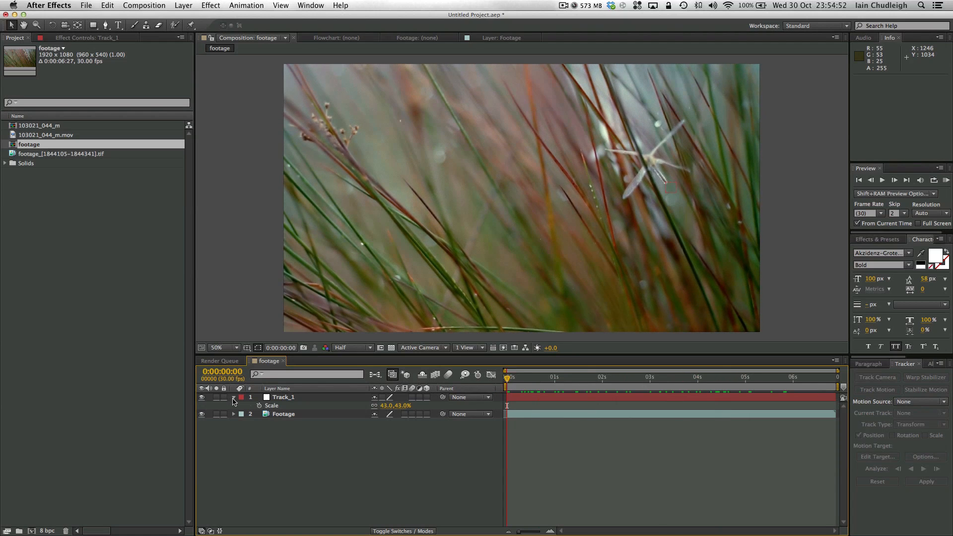
Step: Collapse the Track_1 layer's properties, then add a new null object to the composition and name it Track_2
left_click(235, 398)
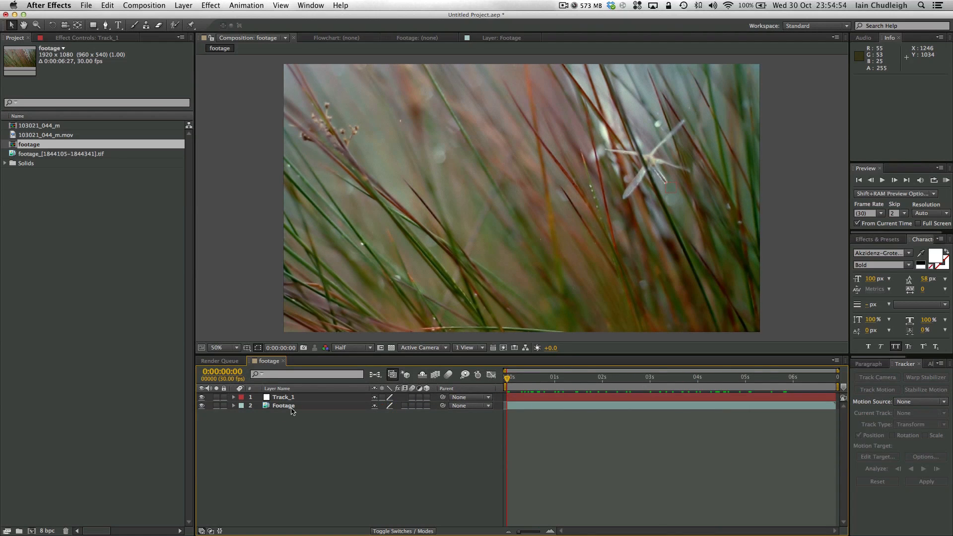
right_click(270, 427)
mouse_move(377, 433)
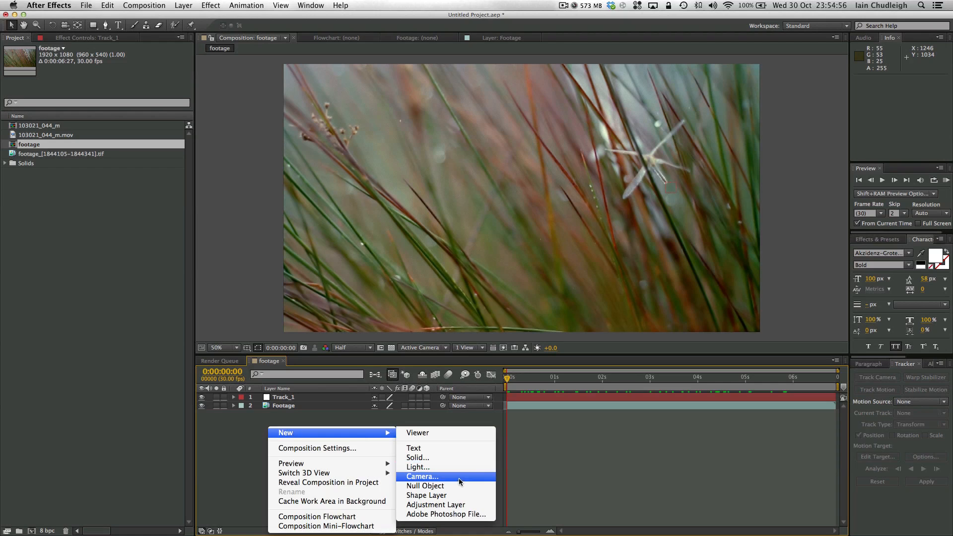
left_click(436, 486)
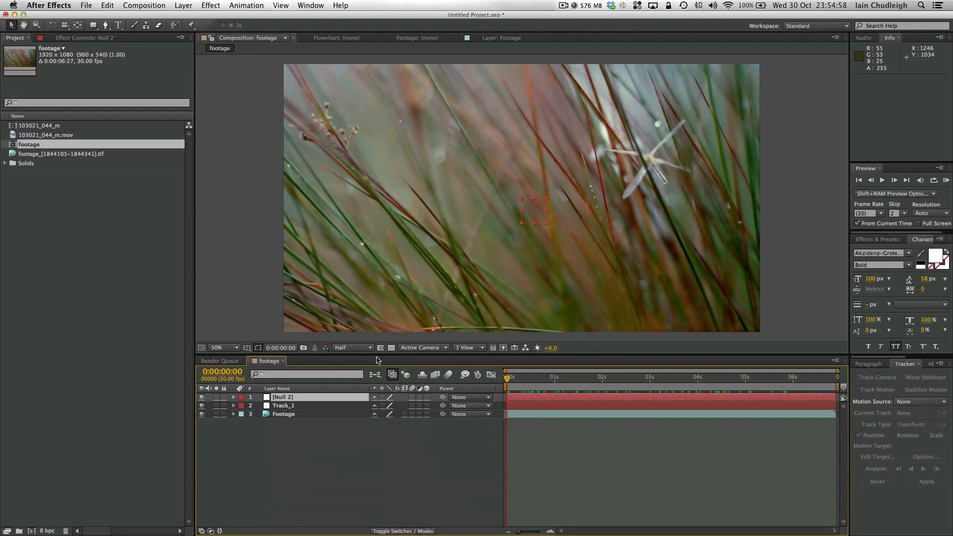
key("Return")
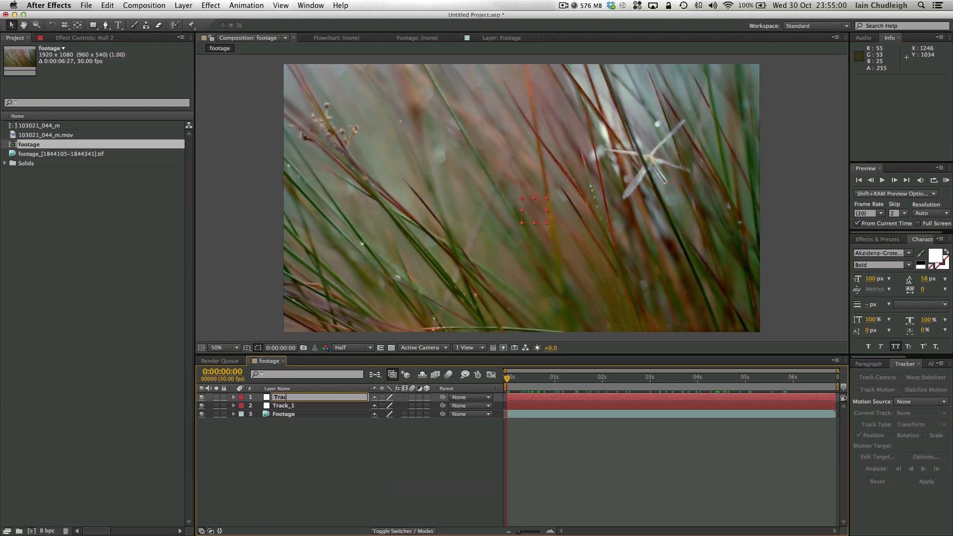
type("Track_2")
key("Return")
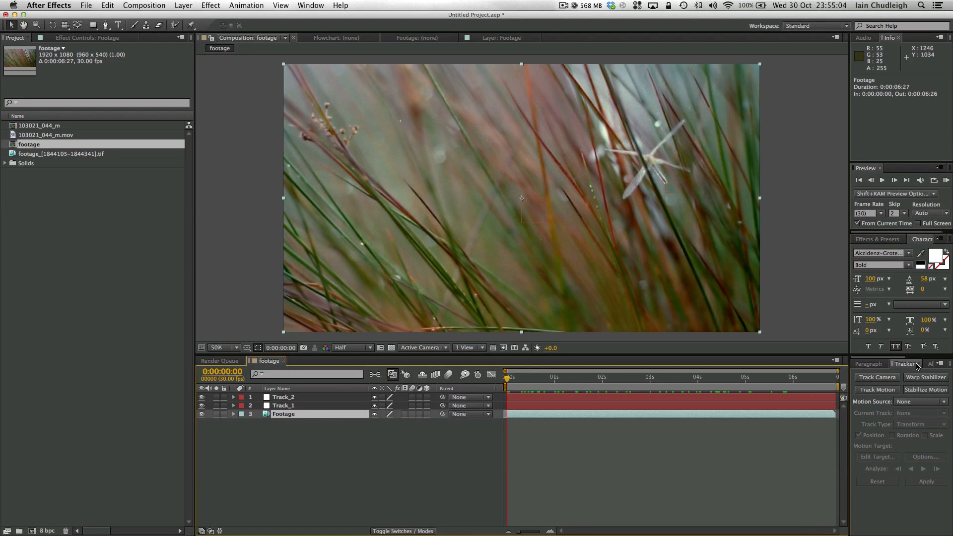
Step: Start a second motion track on the Footage layer, placing the track point on the tip of the insect's lower wing and enlarging its feature and search regions
left_click(883, 390)
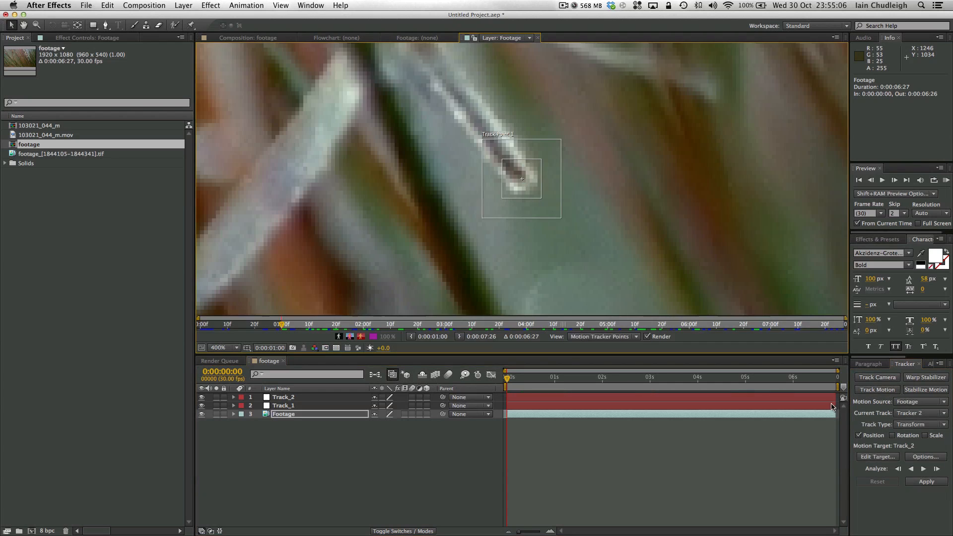
key("comma")
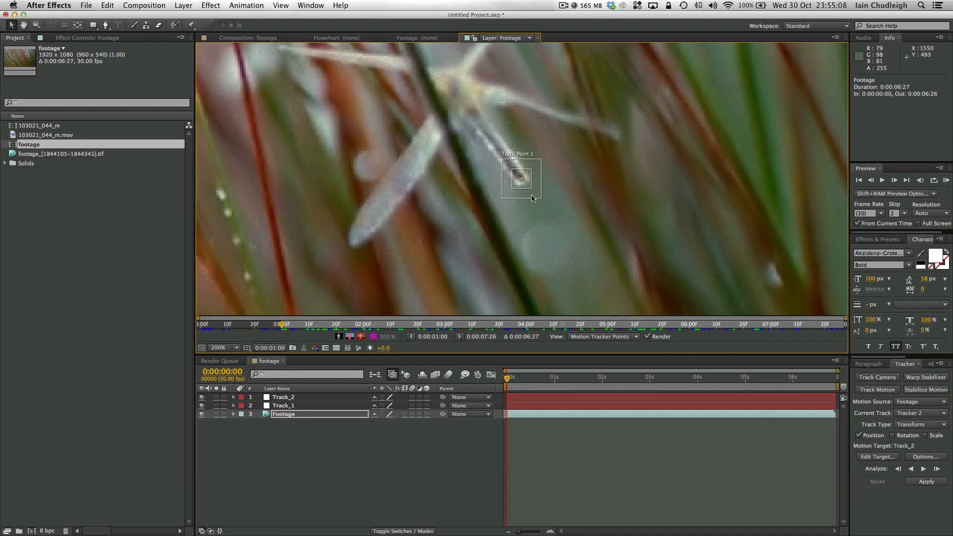
key("comma")
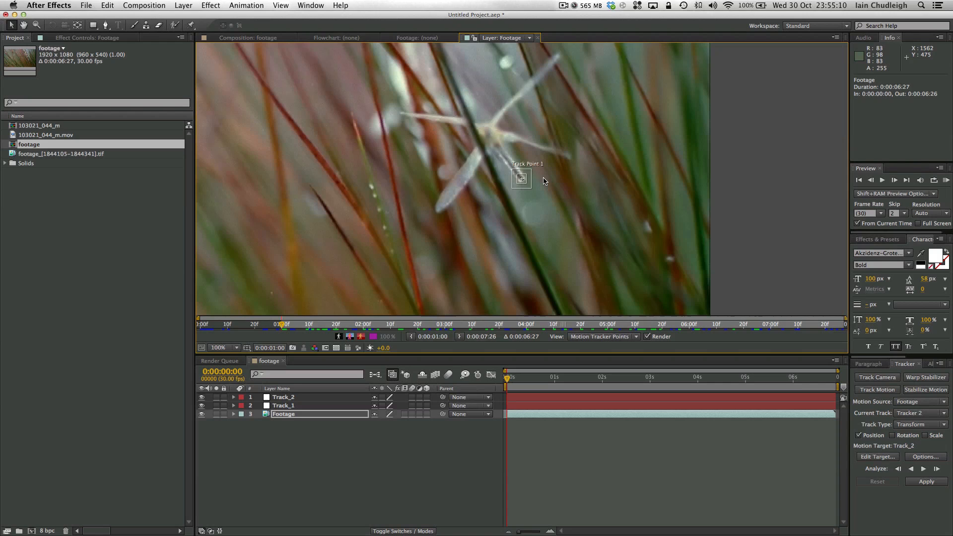
key("comma")
key("comma")
key("period")
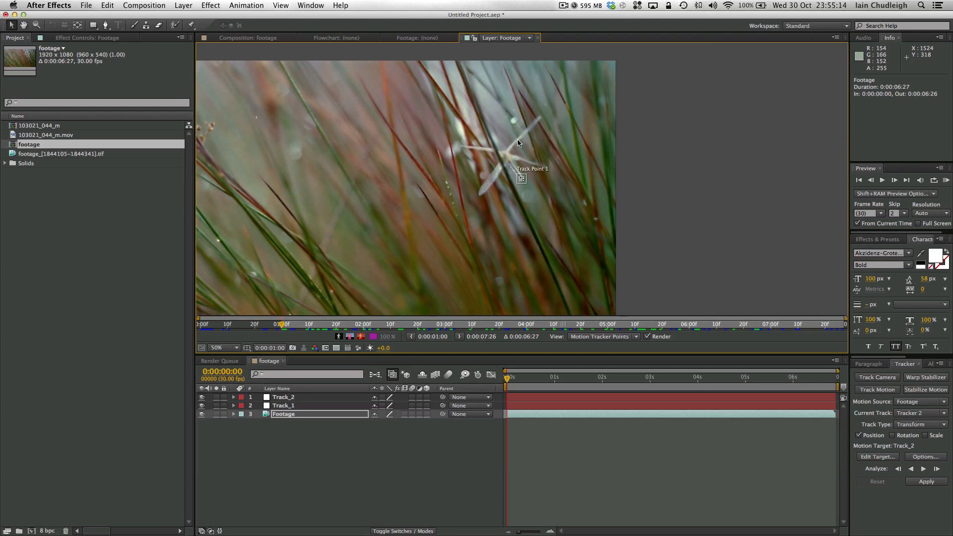
scroll(520, 177, "up", 1)
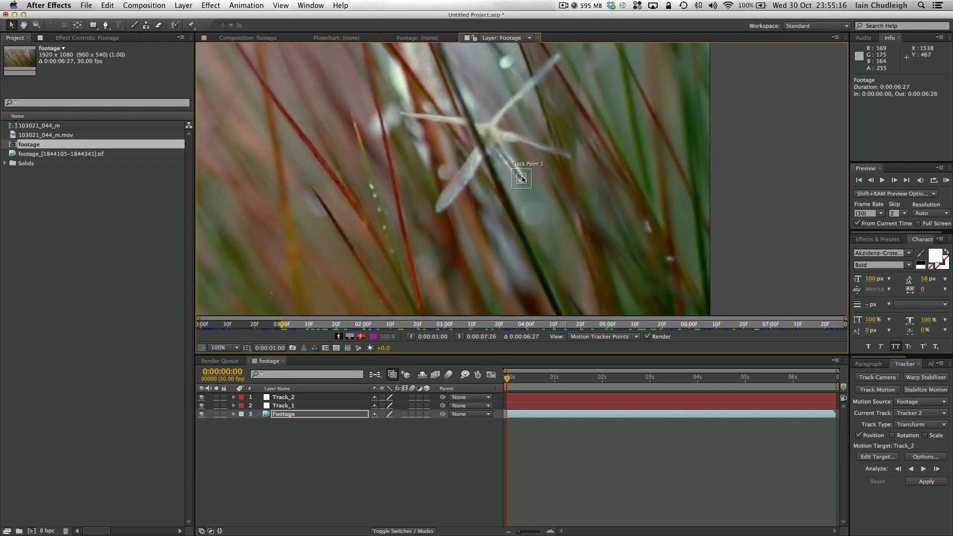
left_click_drag(522, 181, 438, 211)
scroll(518, 191, "up", 1)
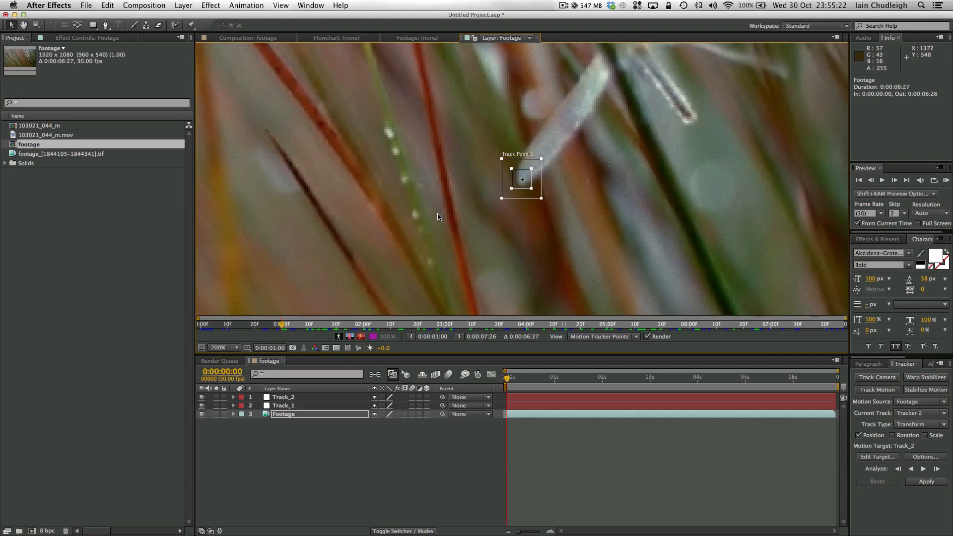
left_click_drag(531, 189, 543, 203)
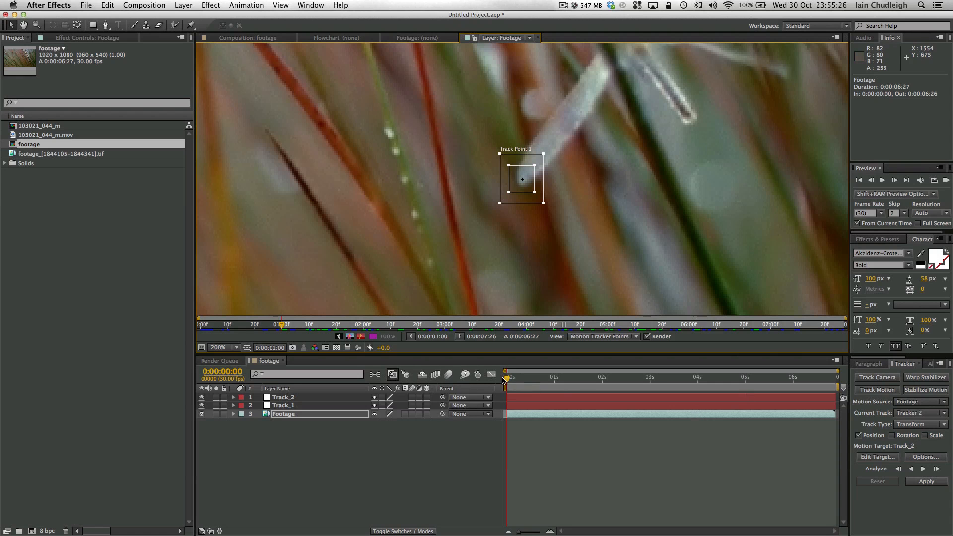
Step: Analyze the wing-tip motion forward through the whole clip and apply the X and Y tracking data to Track_2 from the first frame
left_click(923, 469)
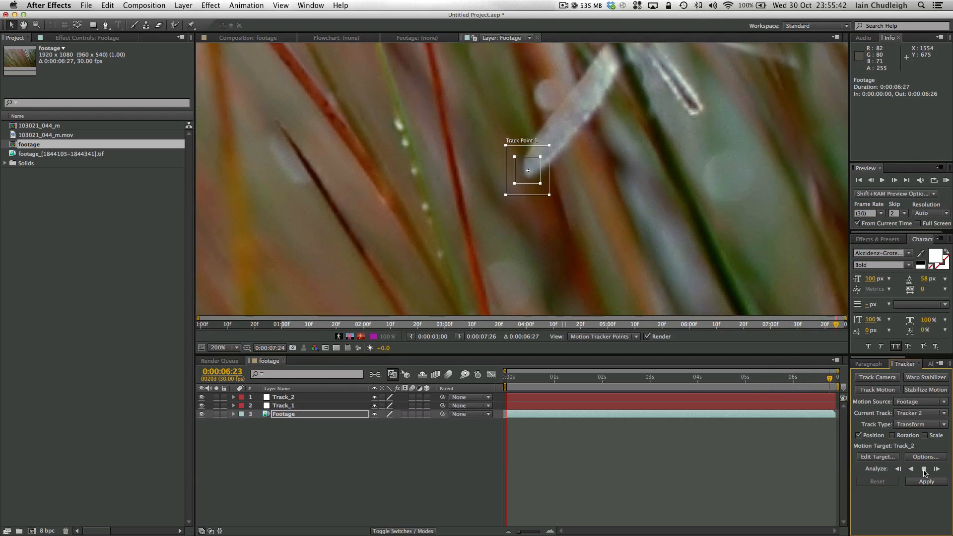
key("Home")
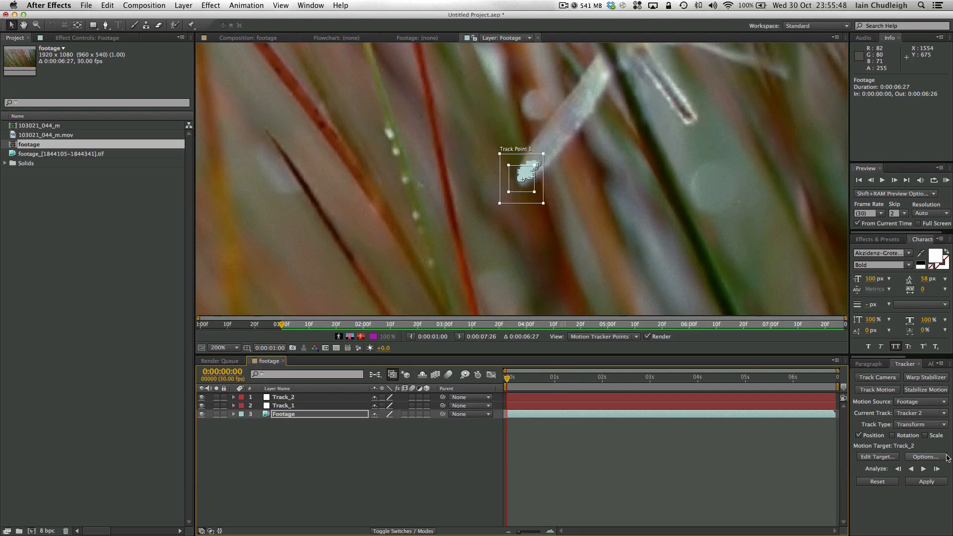
left_click(876, 457)
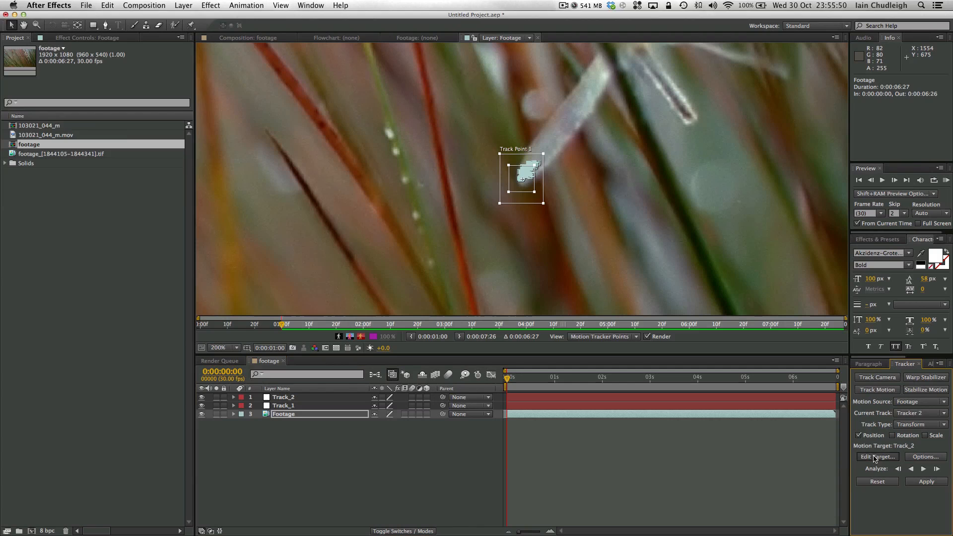
left_click(161, 137)
left_click(926, 482)
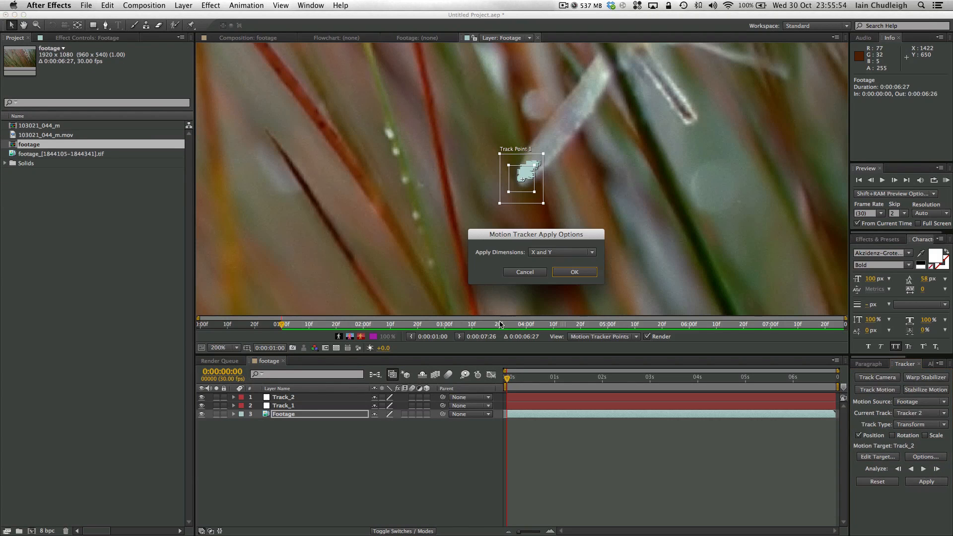
left_click(574, 272)
left_click_drag(525, 379, 321, 413)
left_click(234, 414)
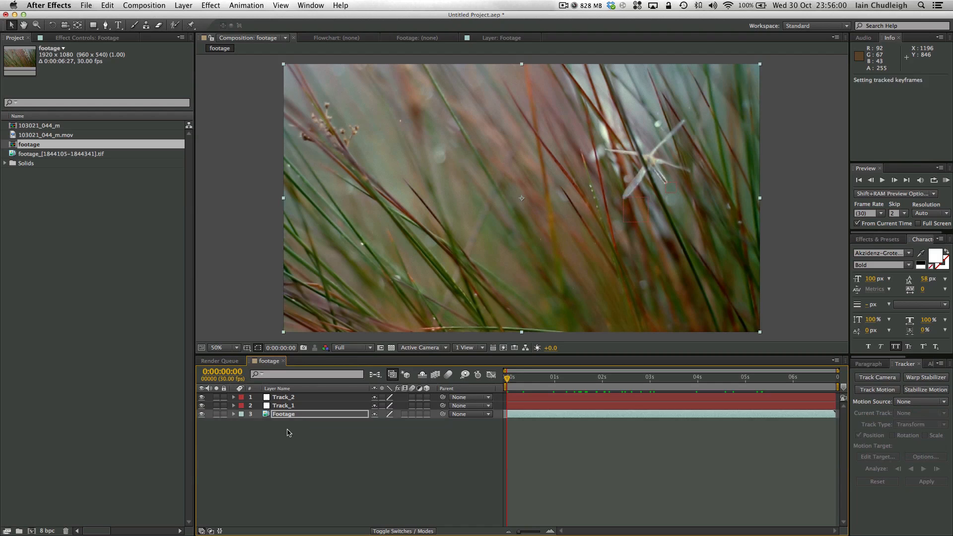
left_click(287, 431)
Step: Add another null object to the composition and name it Track_3
right_click(305, 440)
mouse_move(377, 432)
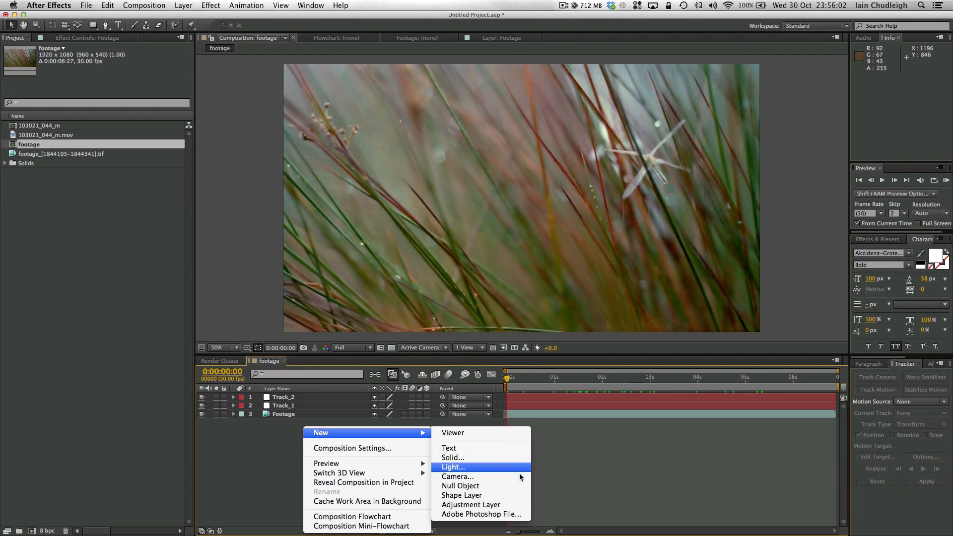
left_click(505, 489)
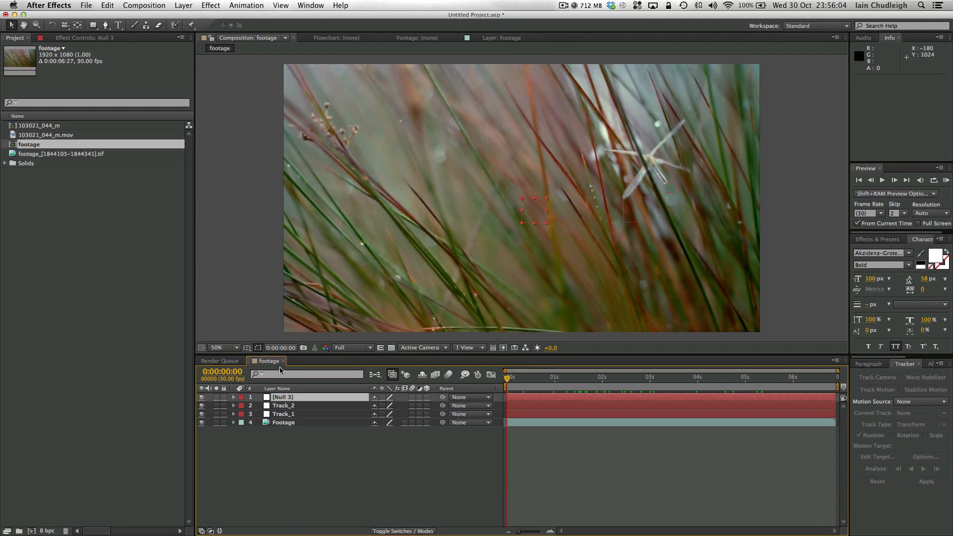
key("Return")
type("Track_3")
key("Return")
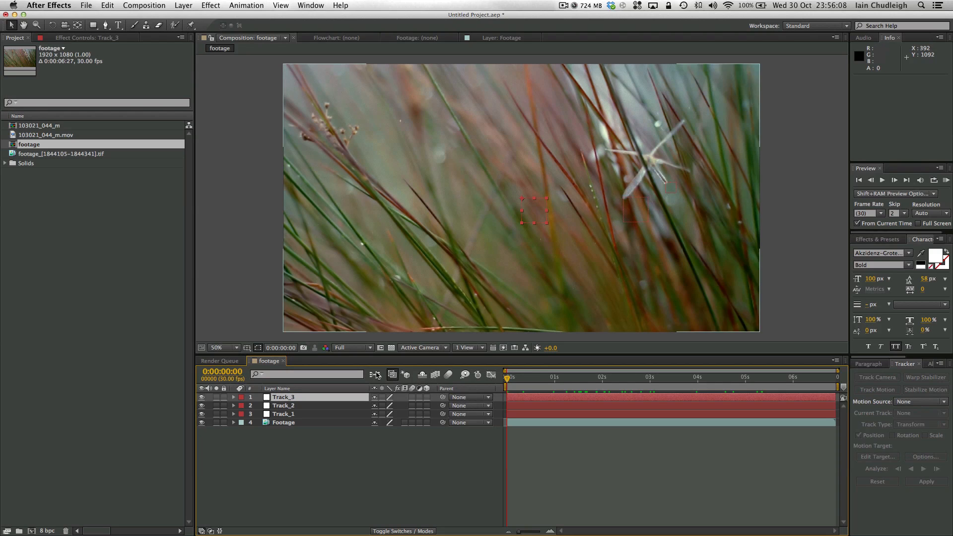
Step: Start a third motion track on the Footage layer, placing the track point on the outermost seed head and slightly enlarging its feature and search regions
left_click(322, 423)
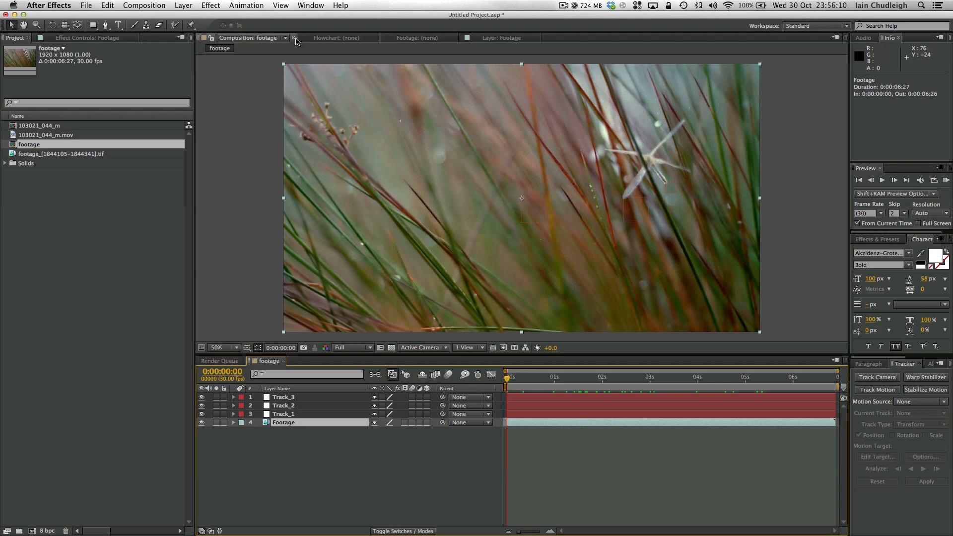
left_click(877, 389)
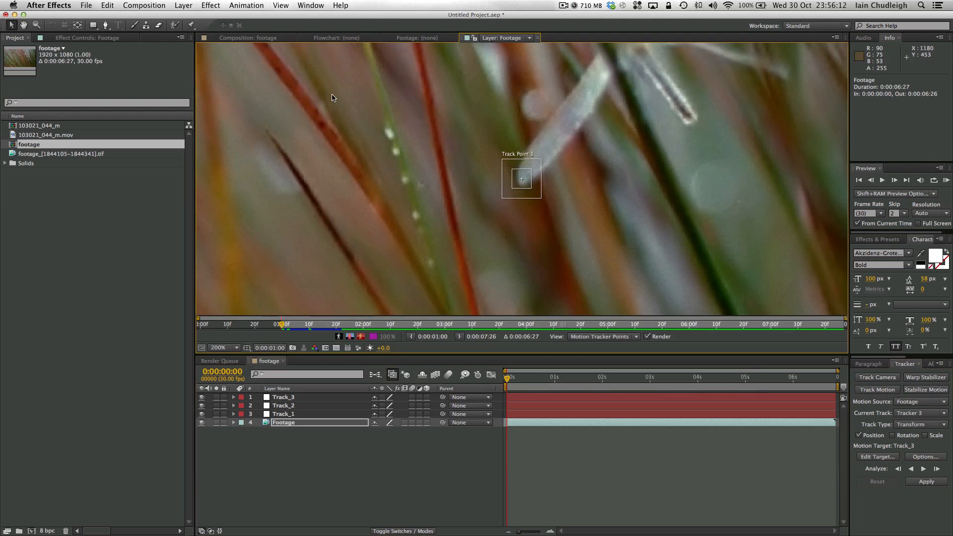
scroll(387, 155, "down", 3)
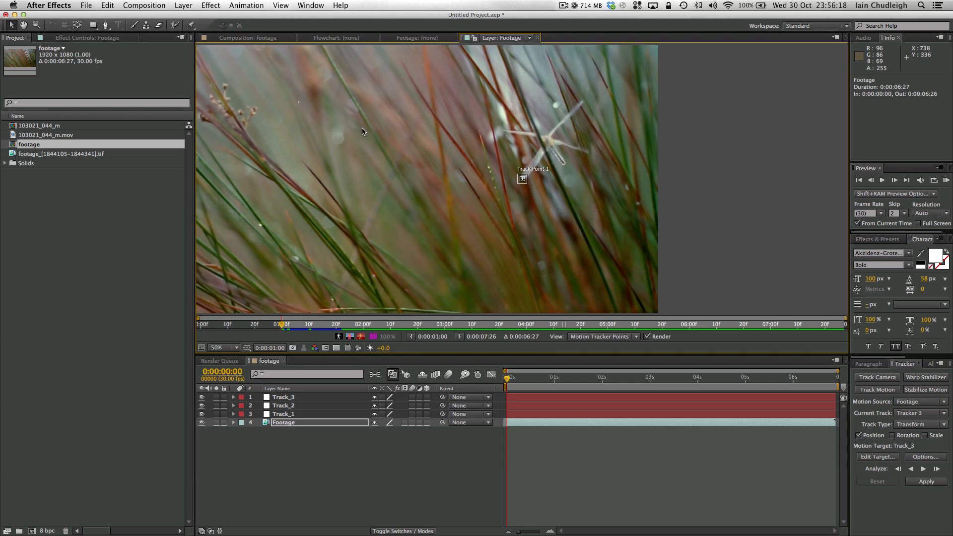
left_click_drag(522, 177, 313, 157)
key("period")
key("period")
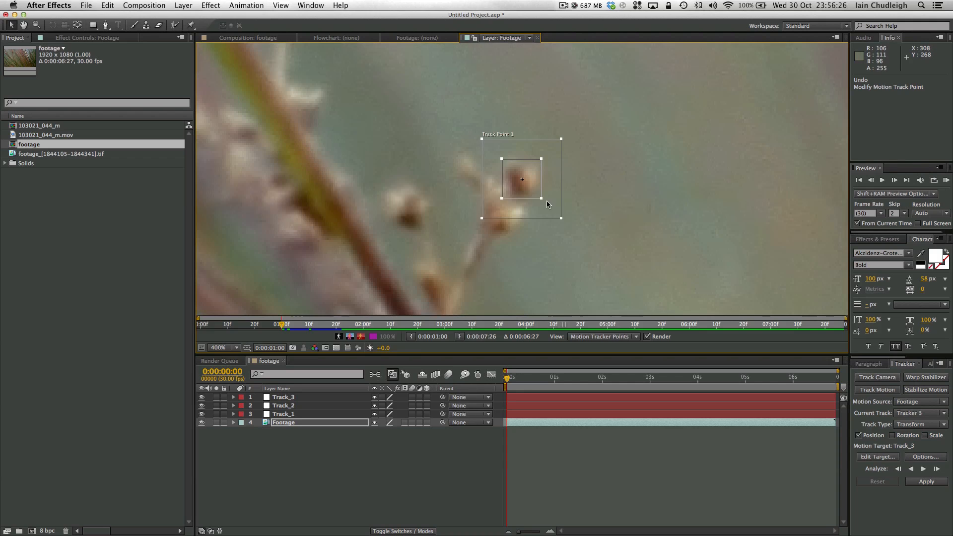
left_click_drag(541, 200, 564, 223)
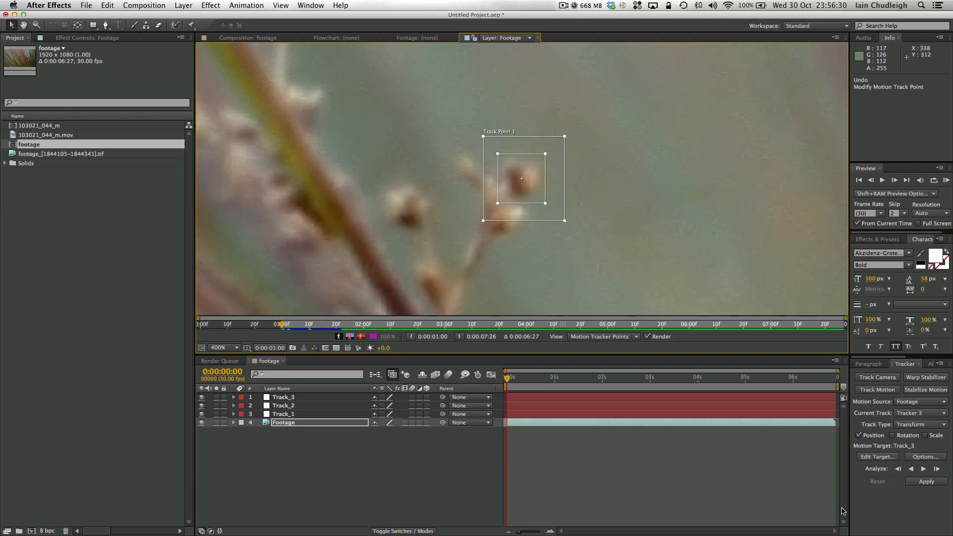
Step: Analyze the seed head's motion forward through the clip and apply the X and Y tracking data to Track_3 from the first frame
left_click(922, 470)
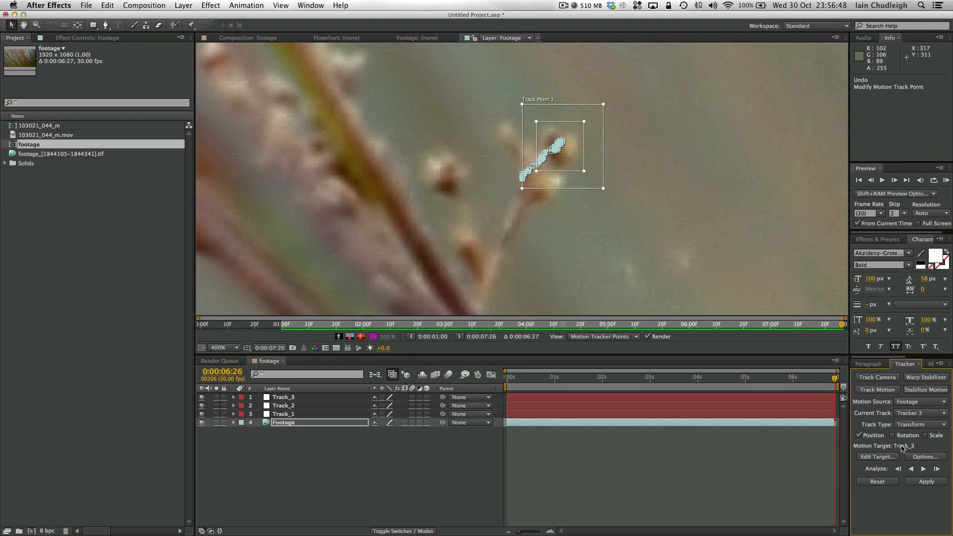
left_click(889, 456)
left_click(168, 136)
key("Home")
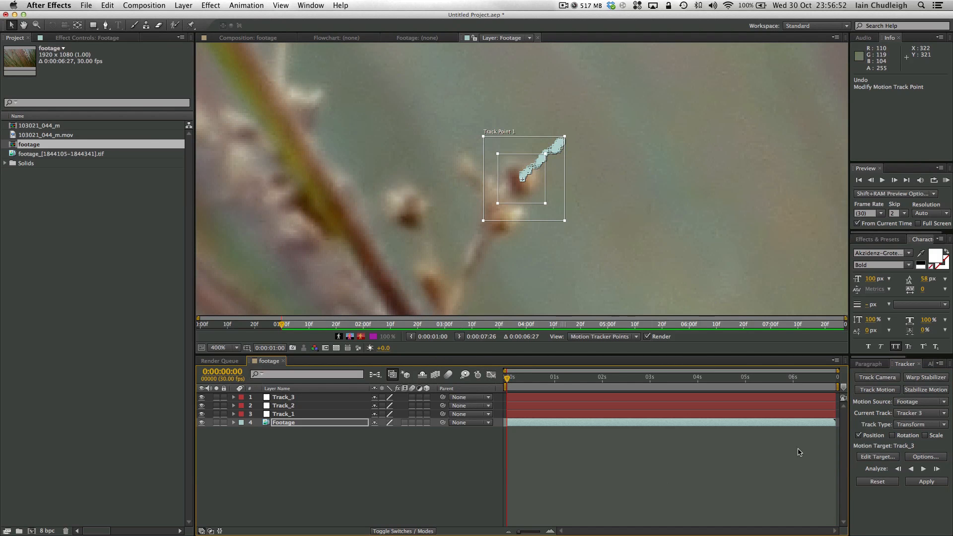
left_click(926, 482)
left_click(575, 273)
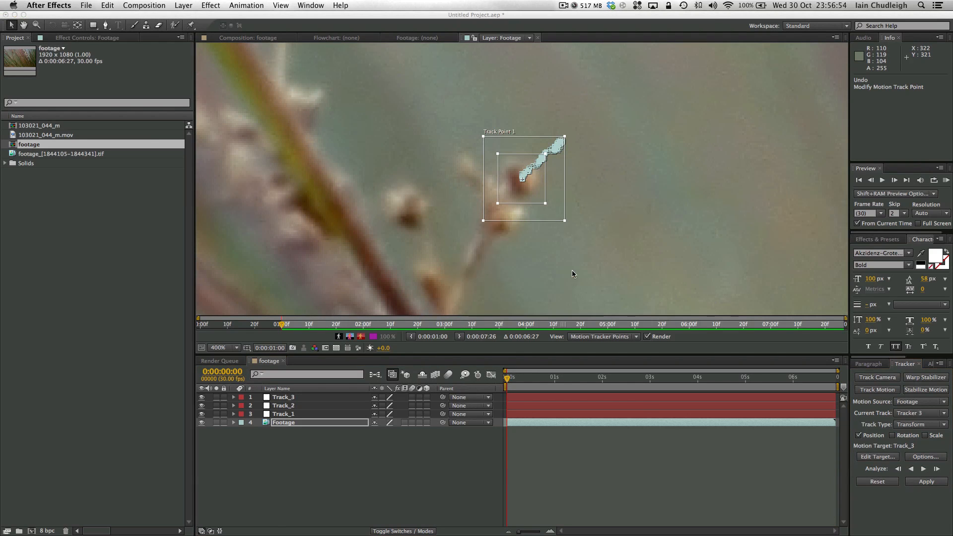
scroll(250, 407, "up", 3)
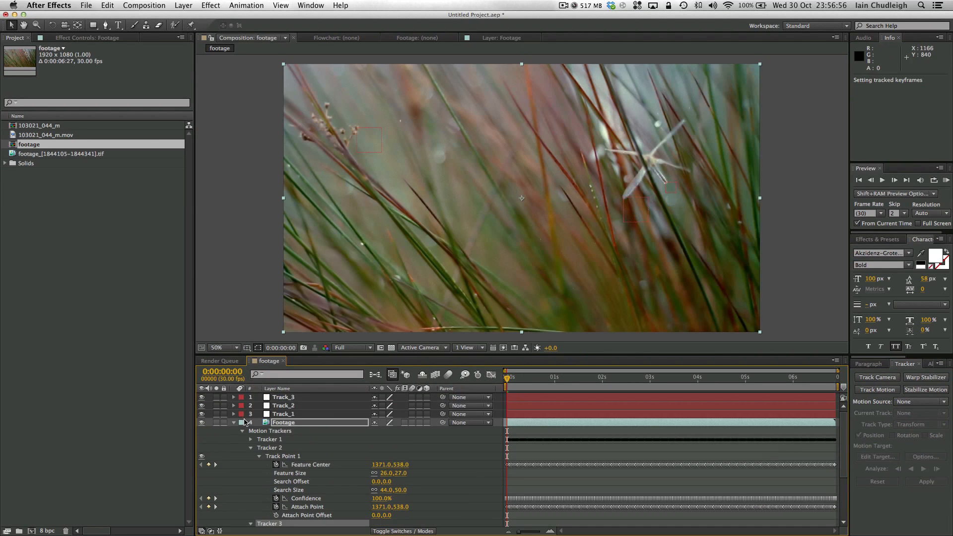
left_click(235, 423)
left_click(298, 466)
Step: Play back and scrub the composition to check how the tracked nulls follow the insect and the grass
key("space")
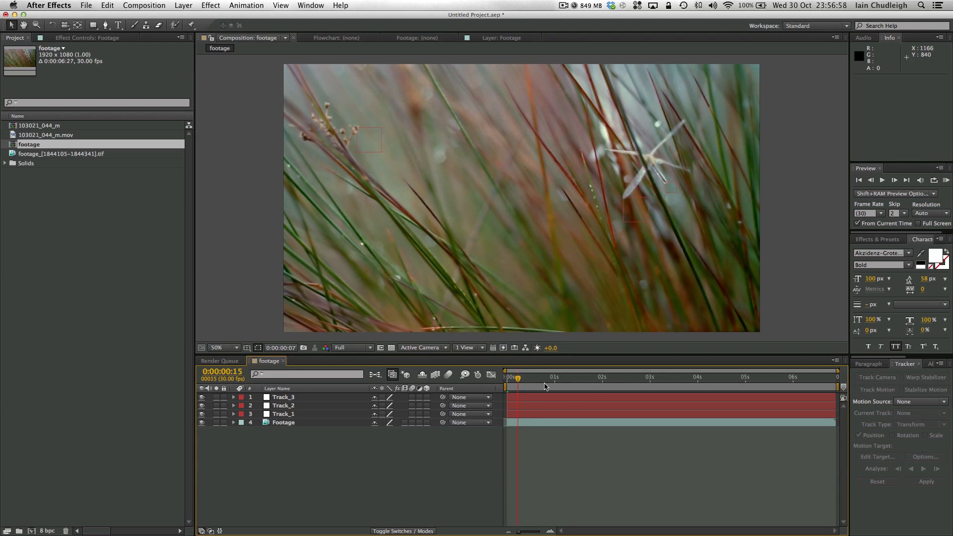
left_click(685, 378)
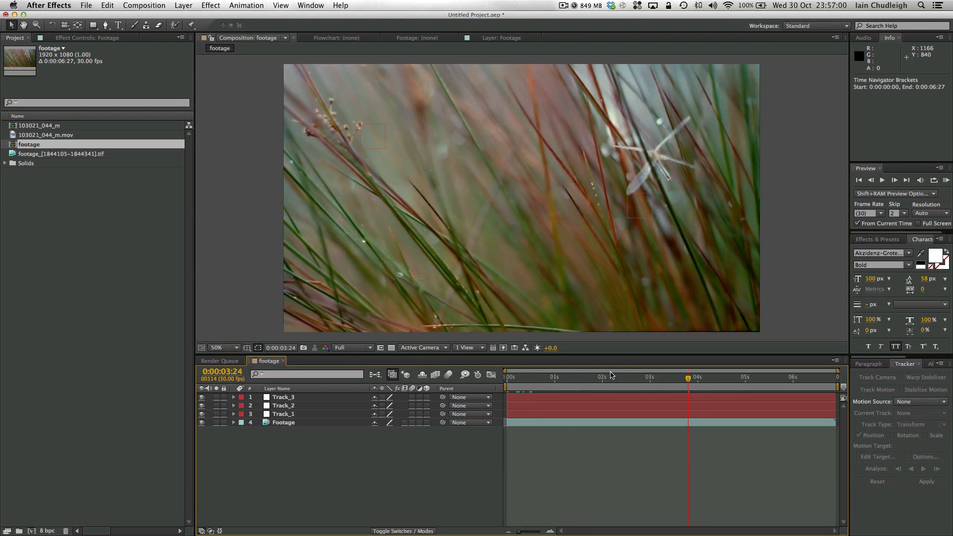
left_click_drag(537, 378, 475, 390)
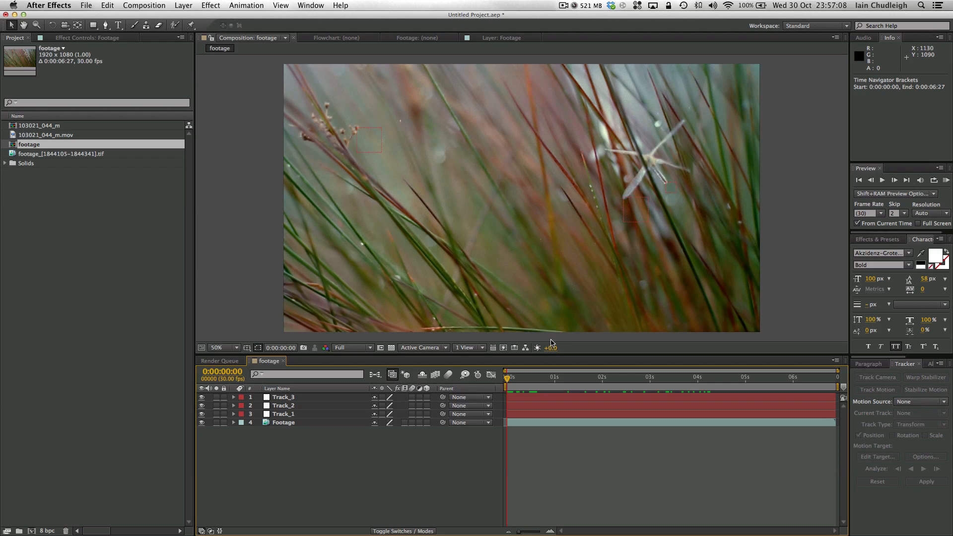
left_click(563, 6)
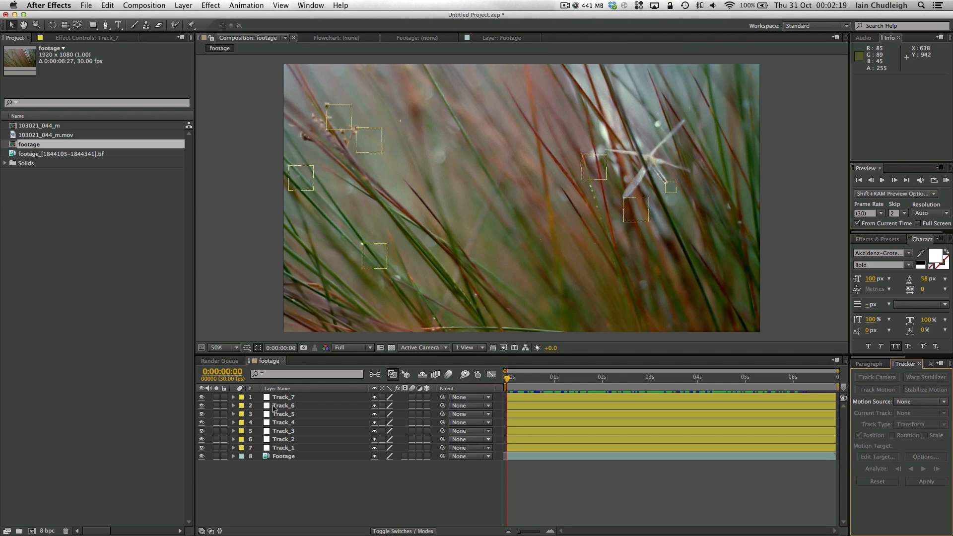
left_click_drag(507, 377, 546, 373)
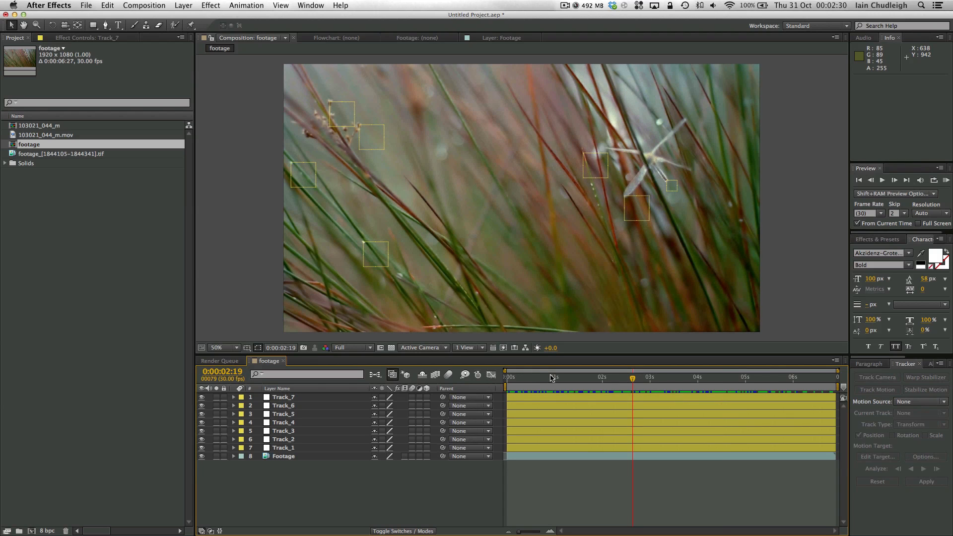
left_click_drag(558, 380, 525, 389)
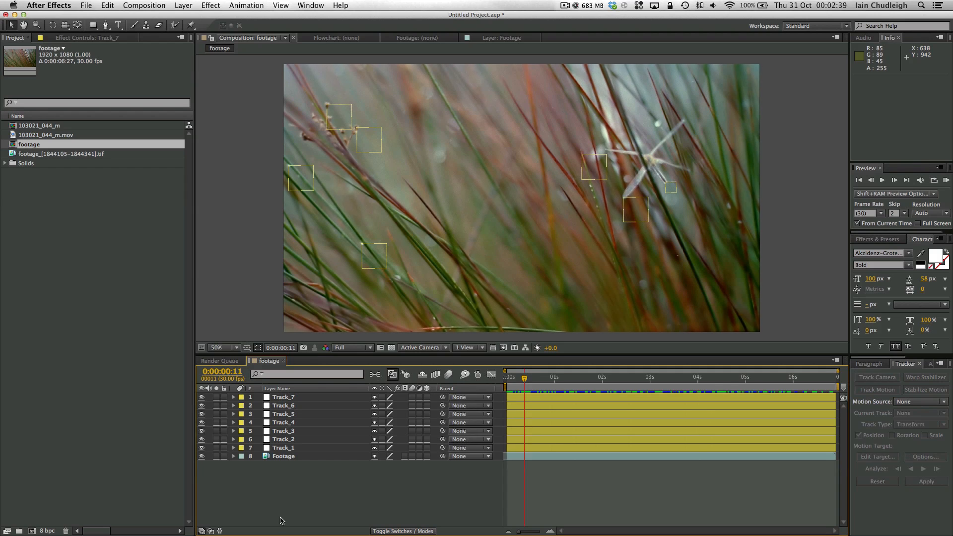
Step: Add a Point light named A Track with 221% intensity and Inverse Square Clamped falloff to the composition
right_click(264, 485)
mouse_move(278, 449)
left_click(454, 468)
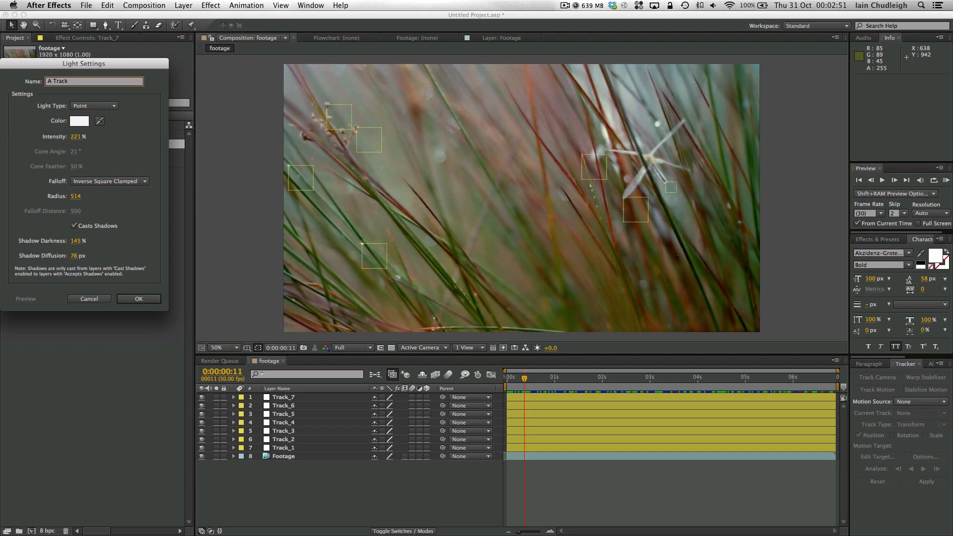
key("Return")
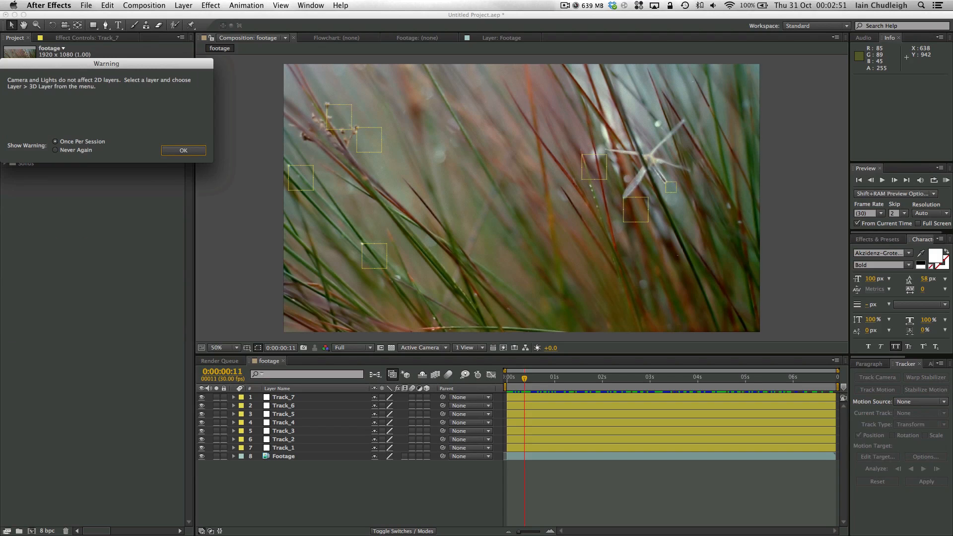
left_click(184, 151)
Step: Duplicate the A Track light six times and arrange the layers so one light sits directly beneath each Track null
left_click_drag(288, 404, 367, 446)
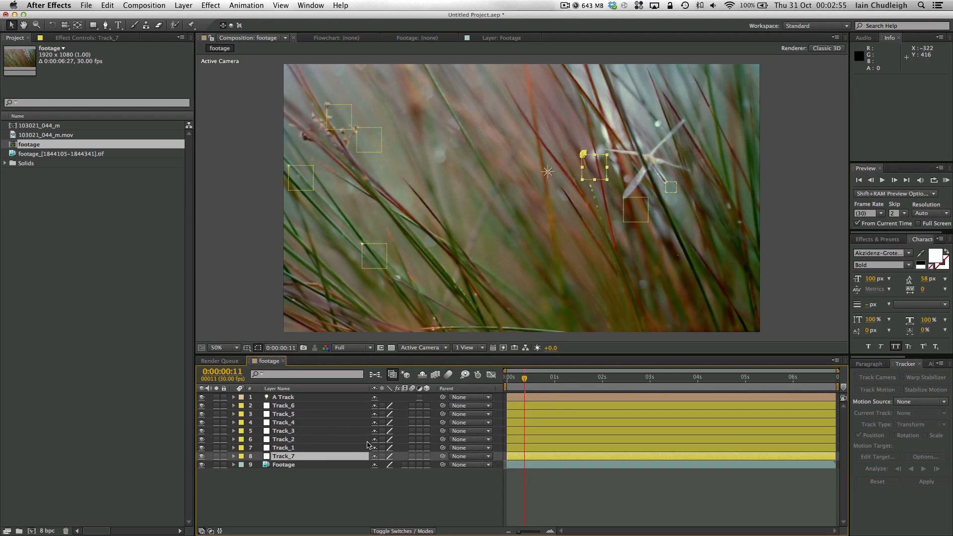
key("super+z")
mouse_move(280, 398)
left_mouse_down()
mouse_move(286, 460)
mouse_move(280, 404)
mouse_move(294, 404)
left_mouse_up()
key("super+d")
key("super+d")
key("super+d")
key("super+d")
key("super+d")
key("super+d")
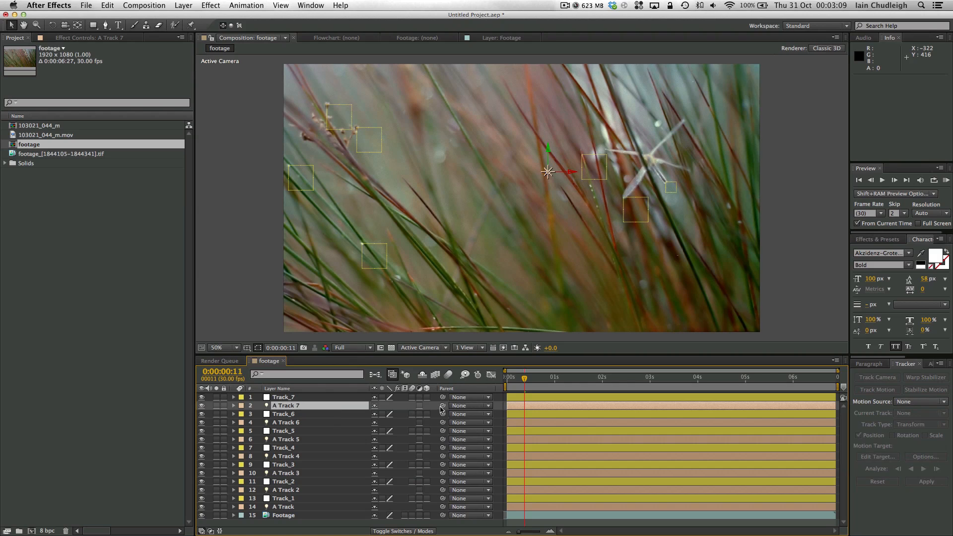
Step: Parent each A Track light to the matching Track null directly above it, from Track_7 through Track_1
left_click_drag(443, 405, 288, 397)
left_click_drag(442, 423, 285, 414)
left_click_drag(443, 440, 299, 438)
left_click_drag(405, 458, 286, 448)
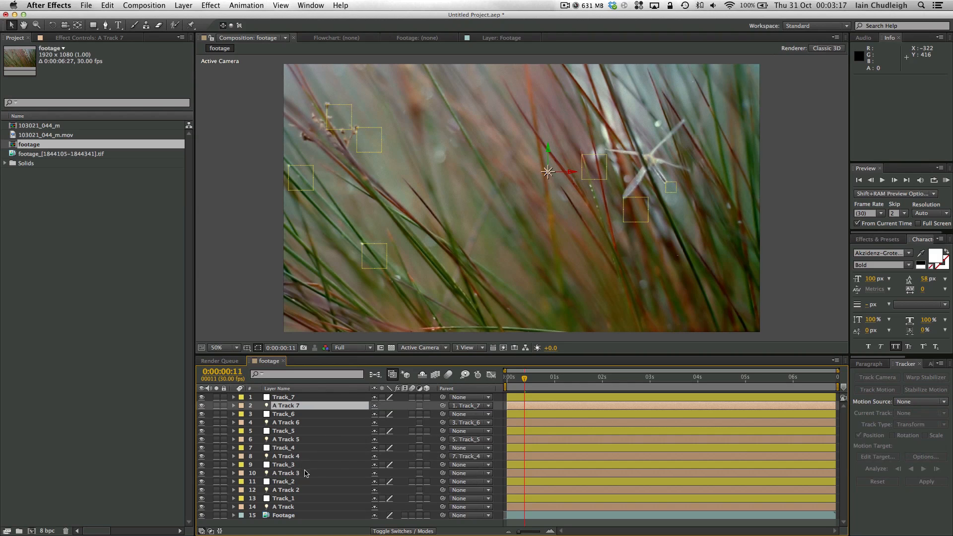
left_click_drag(443, 473, 281, 465)
left_click_drag(443, 490, 285, 482)
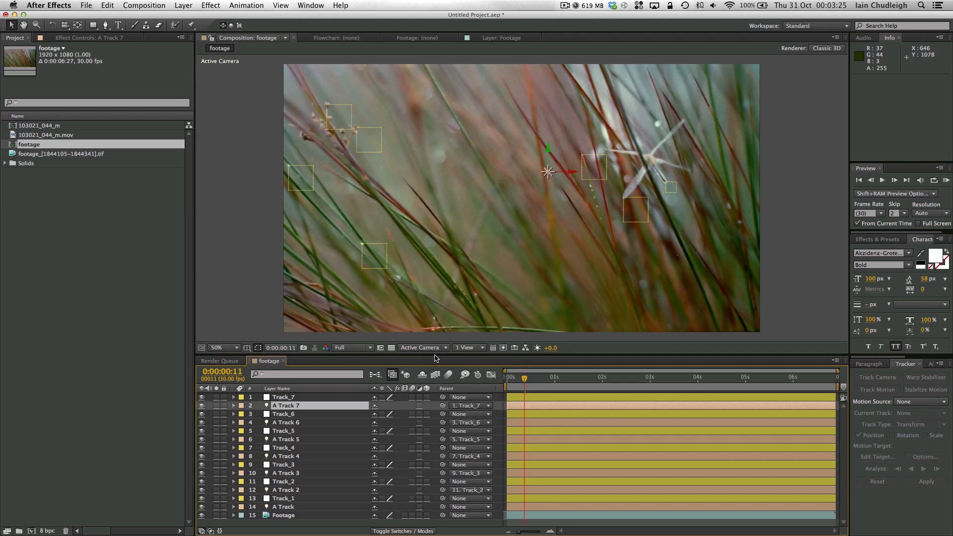
left_click_drag(435, 356, 433, 310)
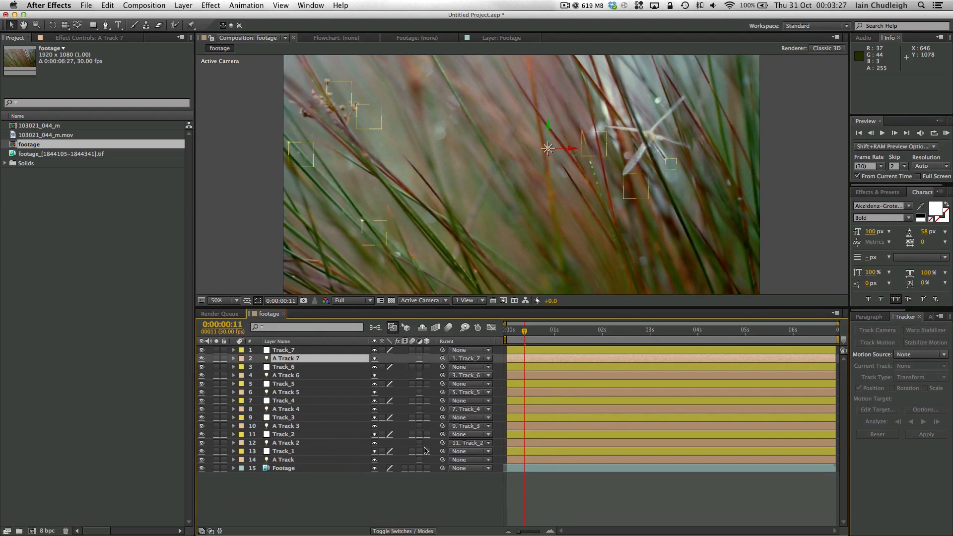
left_click_drag(442, 460, 288, 451)
Step: Set the Position of the A Track 7 light to 0, 0, 0
left_click(275, 361)
key("p")
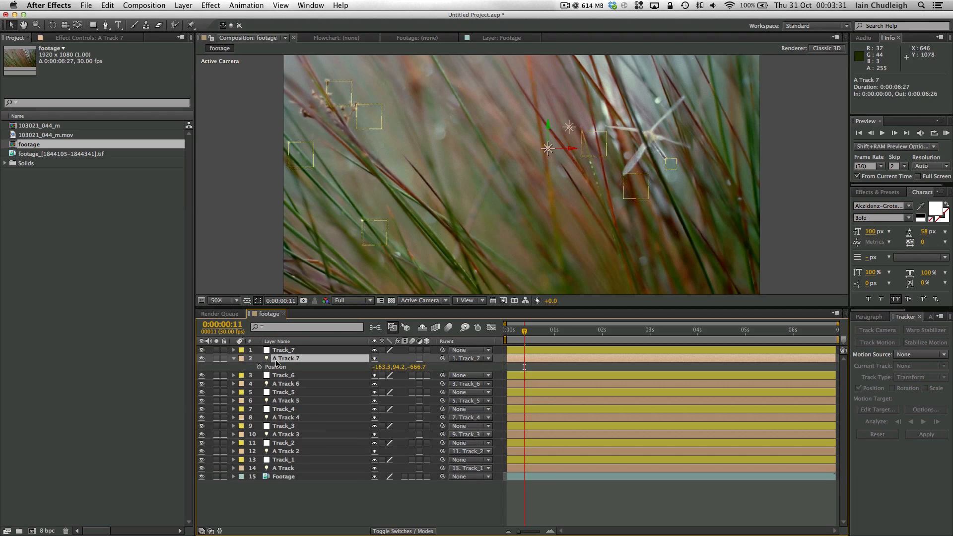
left_click(383, 369)
type("0")
key("Tab")
type("0")
key("Tab")
type("0")
key("Return")
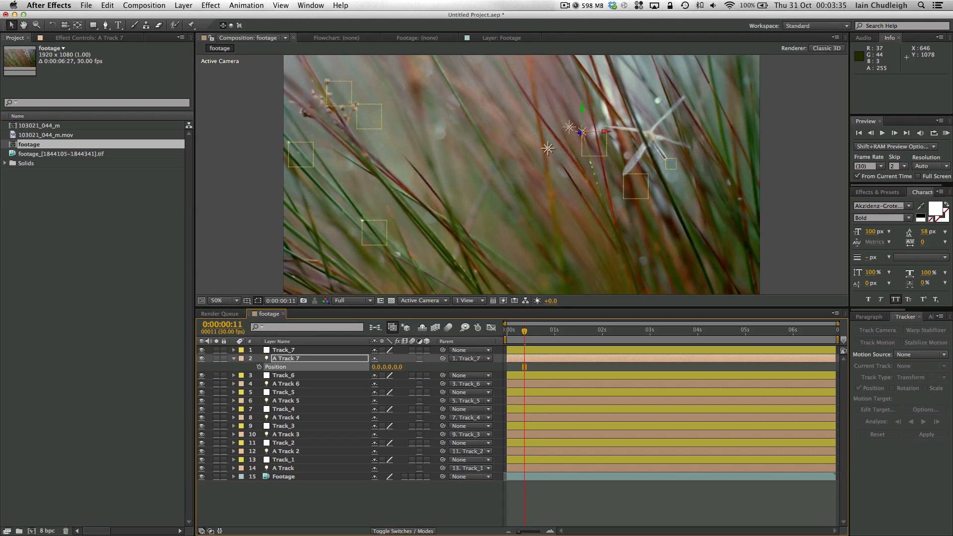
Step: Set the Position of the other six lights, A Track 6 through A Track, to 0, 0, 0 together
left_click(285, 386)
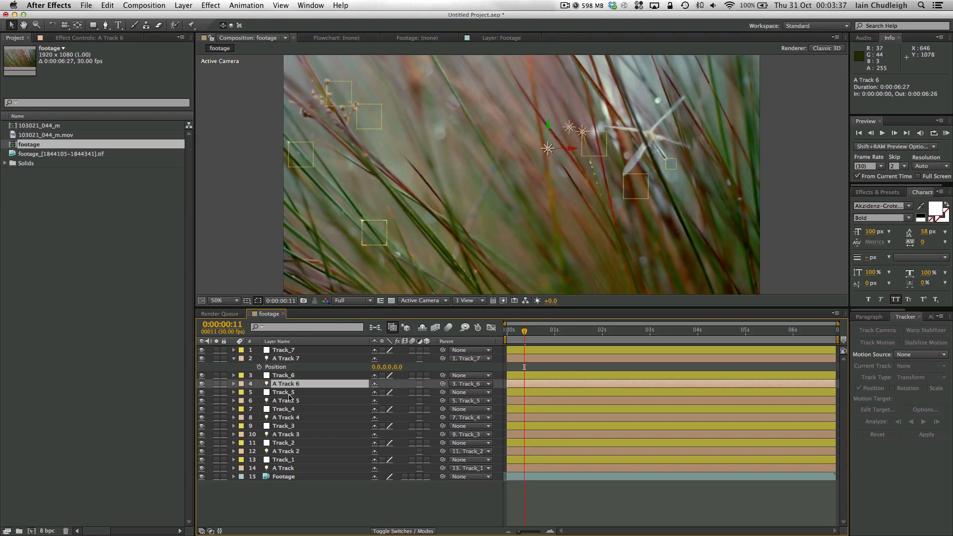
left_click(284, 402, "super")
left_click(284, 418, "super")
left_click(294, 385)
key("super+z")
left_click(288, 419, "super")
left_click(287, 434, "super")
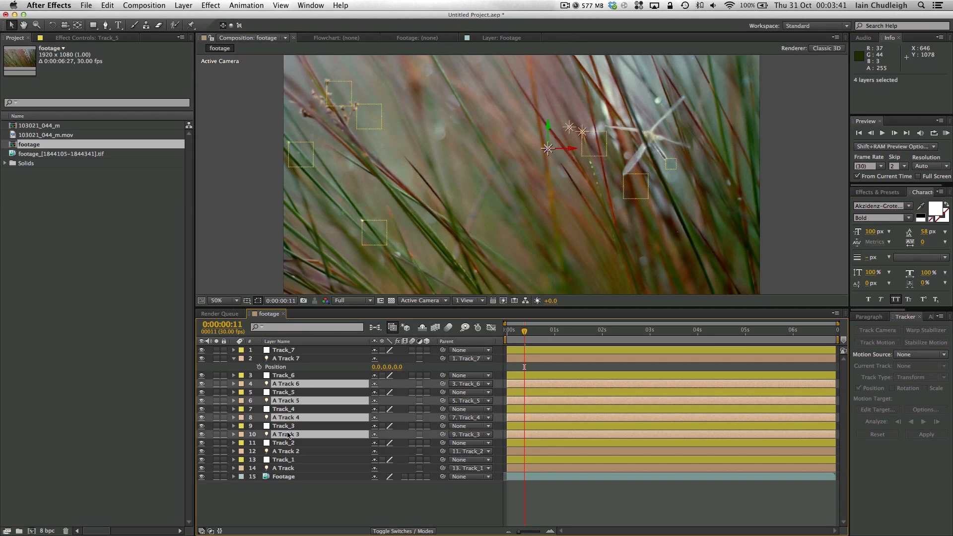
left_click(286, 452, "super")
left_click(281, 468, "super")
key("p")
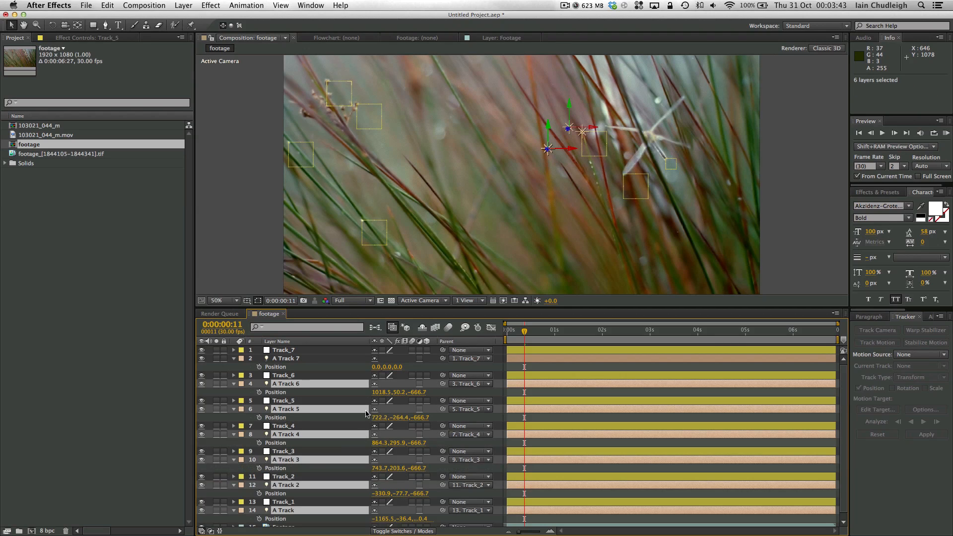
left_click(380, 393)
type("0")
key("Tab")
type("0")
key("Tab")
type("0")
key("Return")
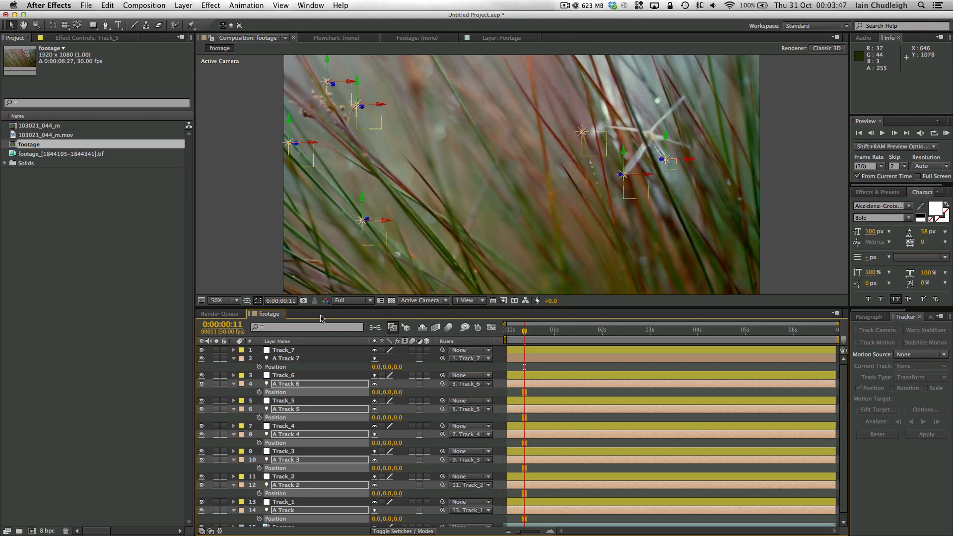
Step: Collapse the lights' Position properties, deselect the layers and return to the first frame
left_click(233, 383)
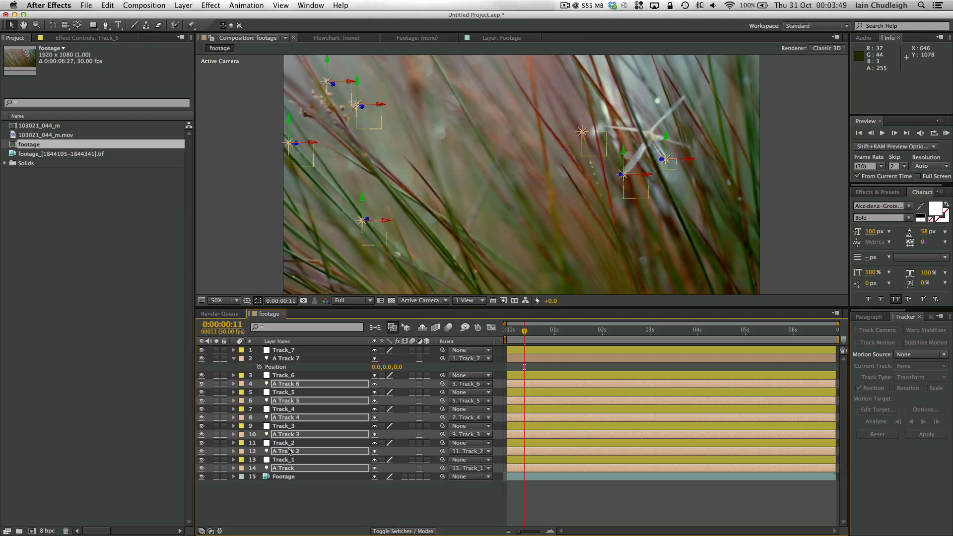
left_click(337, 499)
left_click(233, 358)
left_click_drag(525, 333, 504, 348)
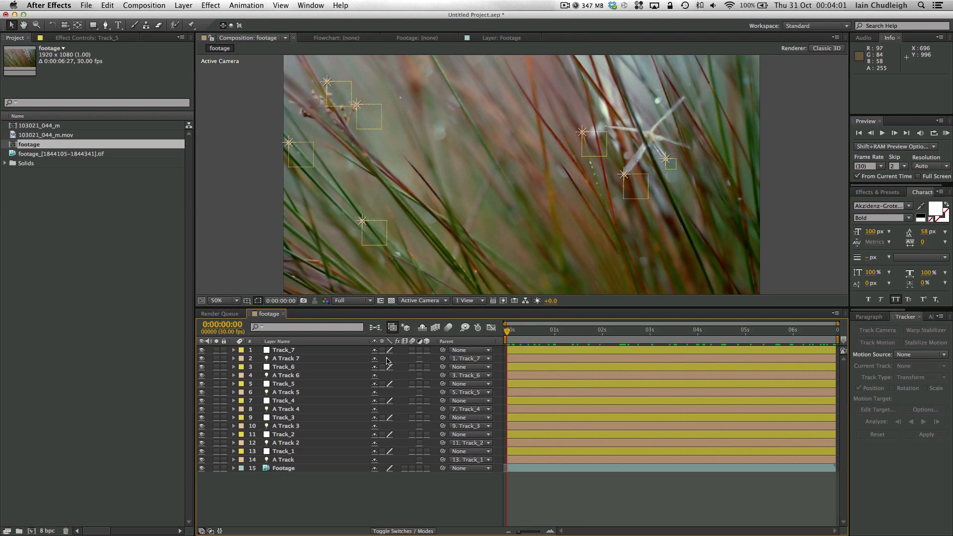
Step: Mark all the Track nulls and lights as shy and hide them from the timeline
left_click(281, 461)
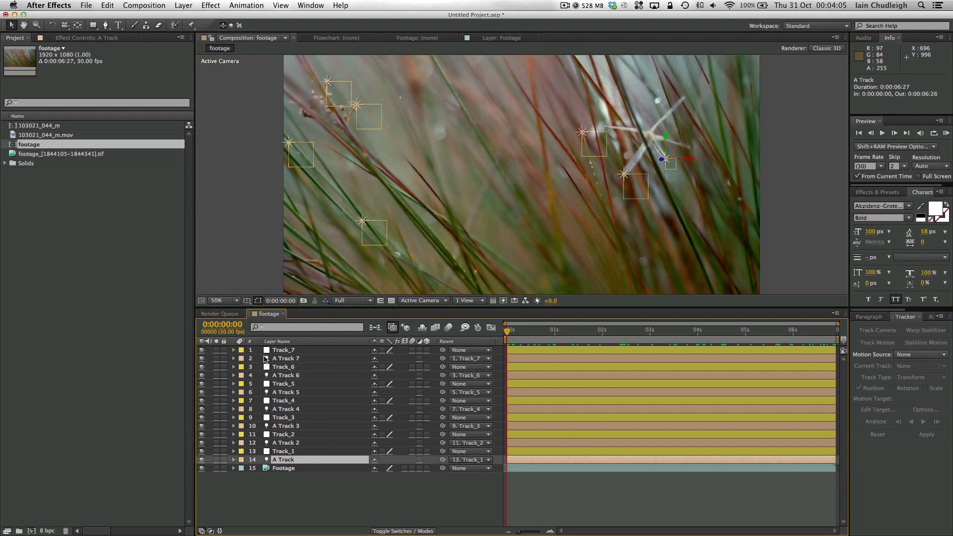
left_click(256, 350, "shift")
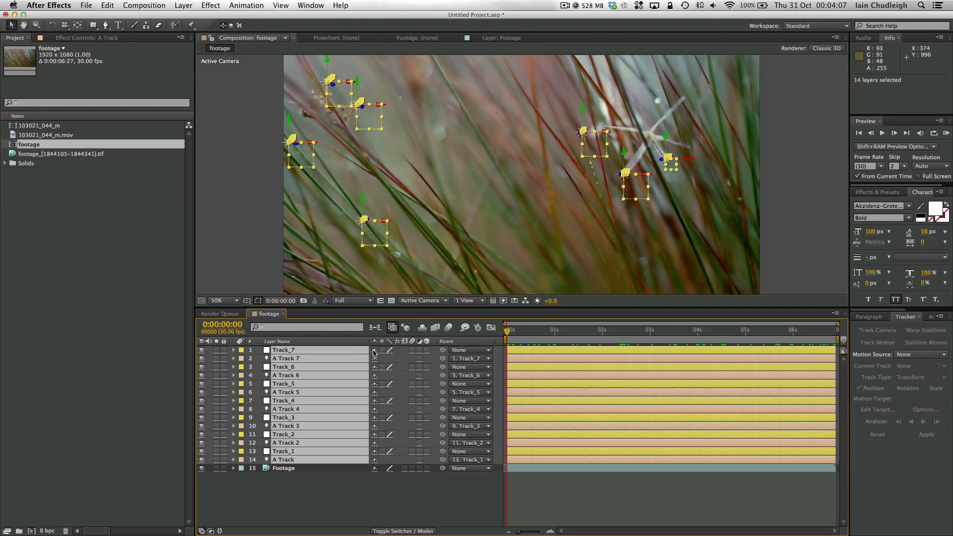
left_click(374, 351)
left_click(423, 328)
left_click(403, 378)
Step: Scrub the composition from the start to 0:00:01:15 and back to check how the lights follow the tracked points
left_click(529, 331)
left_click_drag(530, 331, 578, 329)
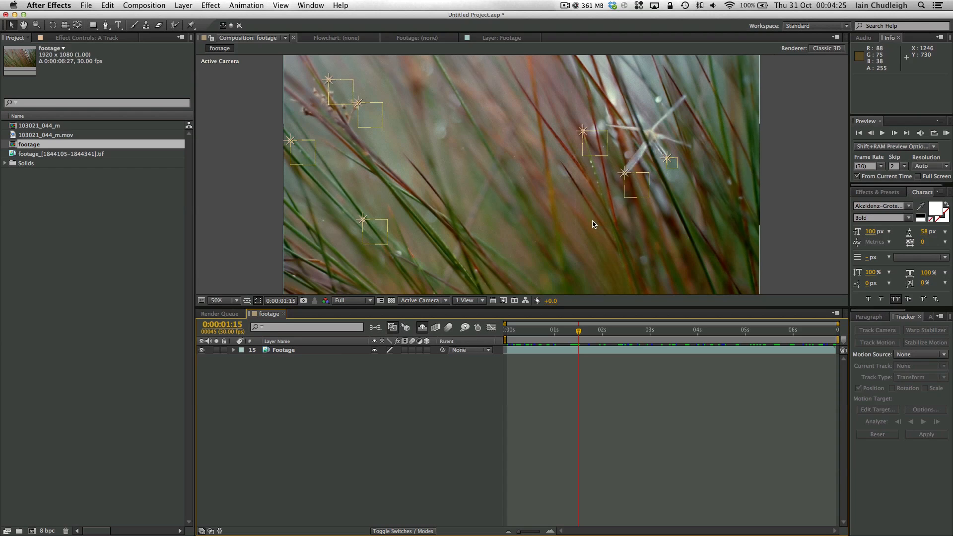
left_click_drag(578, 330, 475, 343)
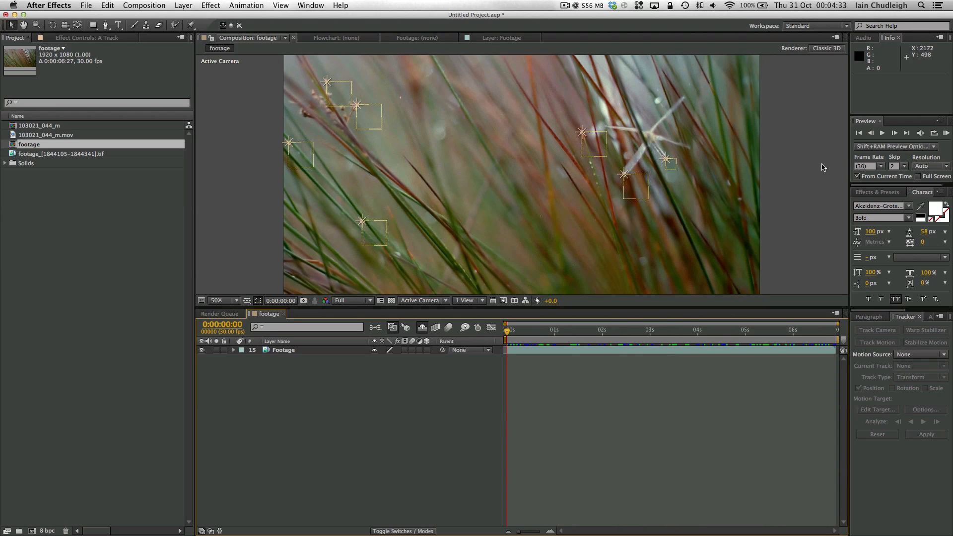
key("comma")
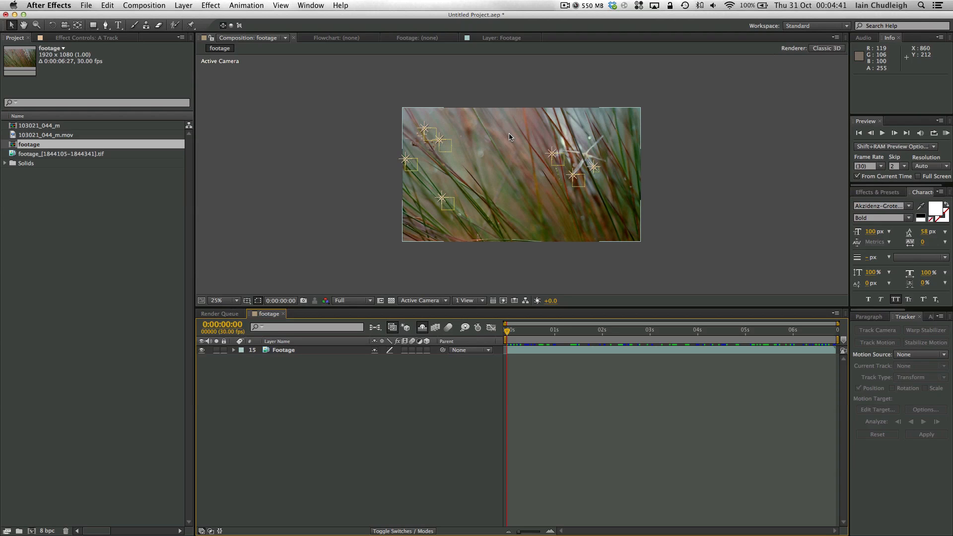
Step: Switch to Cinema 4D and apply the HDV 1080 29.97 output preset in the render settings
key("super+h")
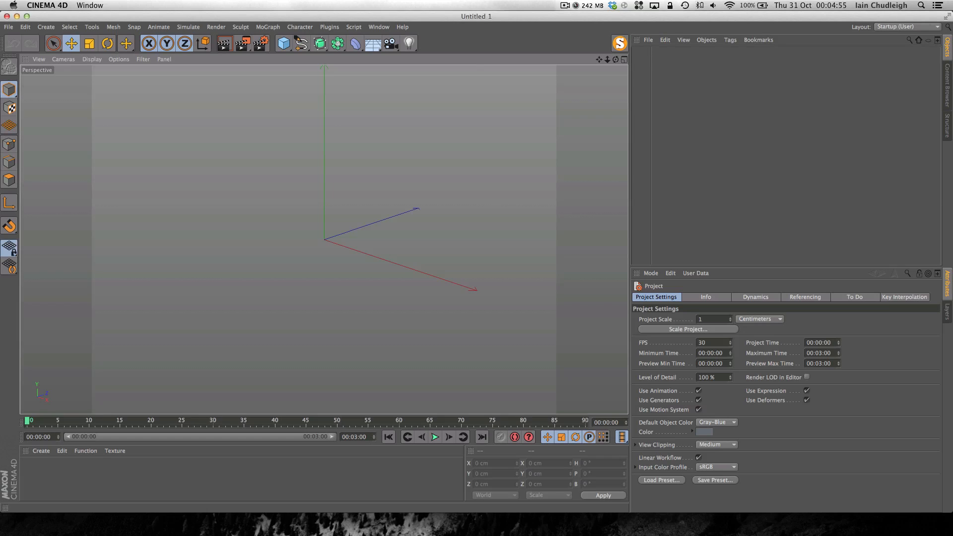
left_click(260, 43)
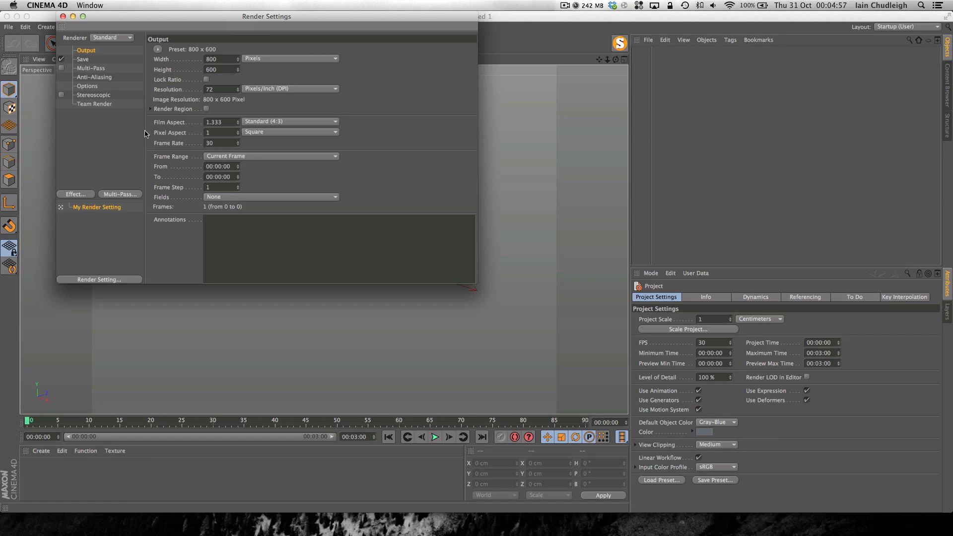
left_click(158, 50)
mouse_move(186, 79)
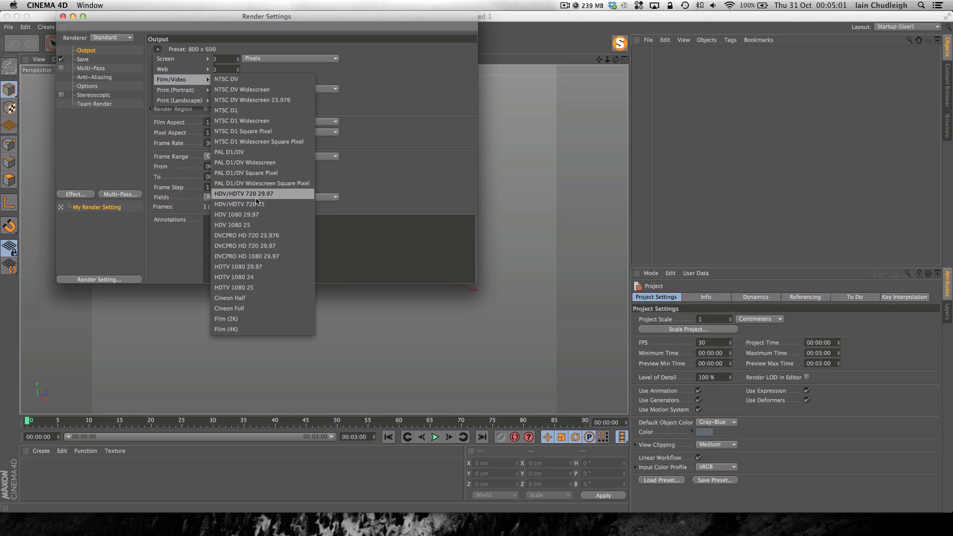
left_click(262, 214)
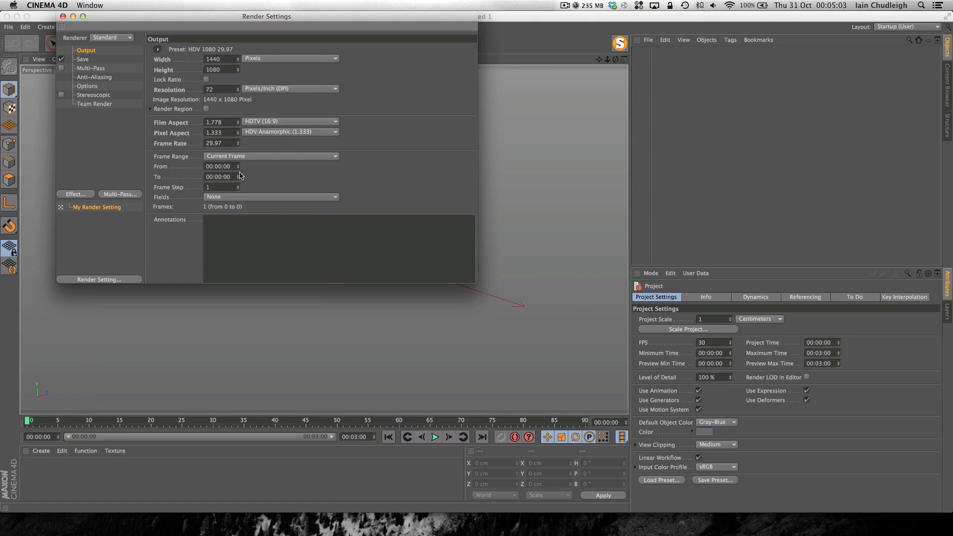
Step: Set the render output size to 1920 by 1080 pixels
left_click(212, 61)
type("10")
type("20")
key("Tab")
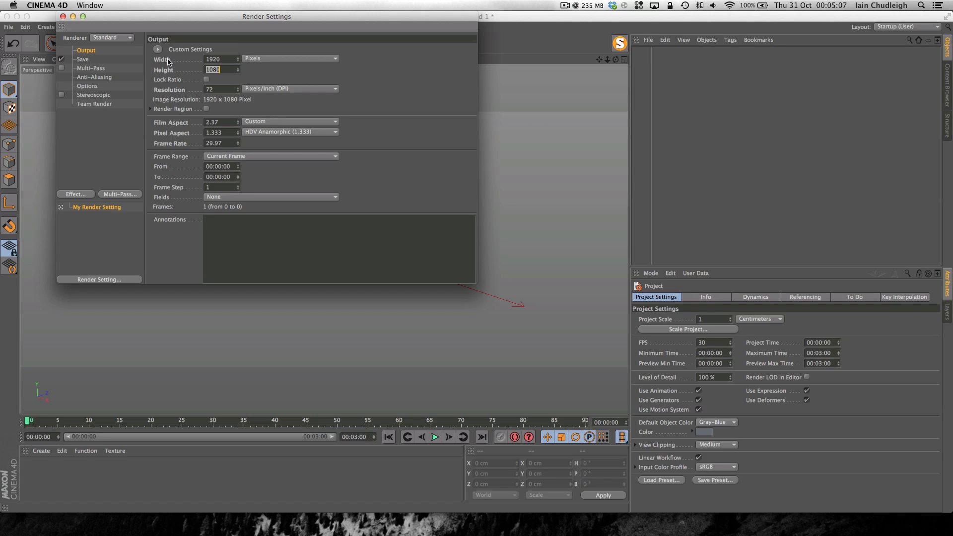
type("109")
key("BackSpace")
type("80")
Step: Move the Render Settings window clear of the viewport's edge and set the pixel aspect to Square
left_click_drag(194, 23, 330, 43)
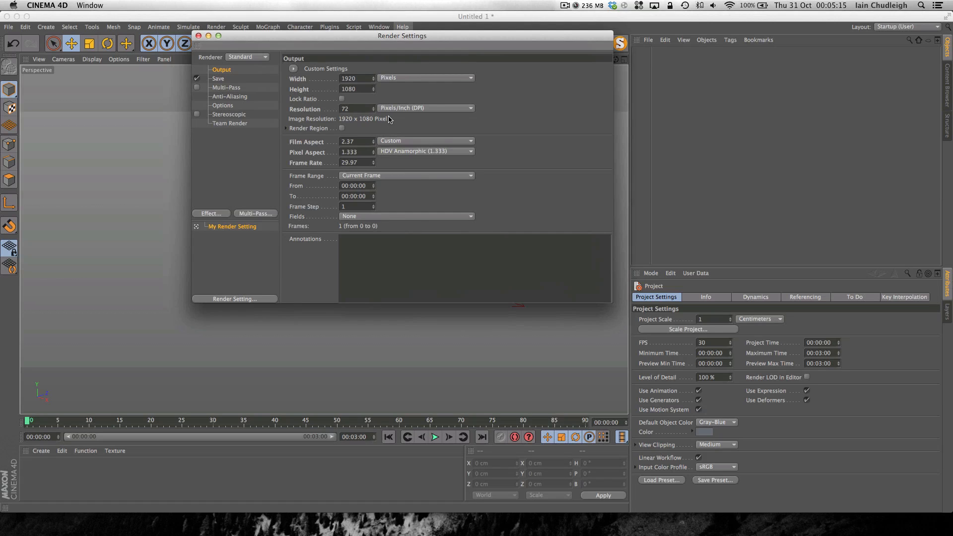
left_click(425, 152)
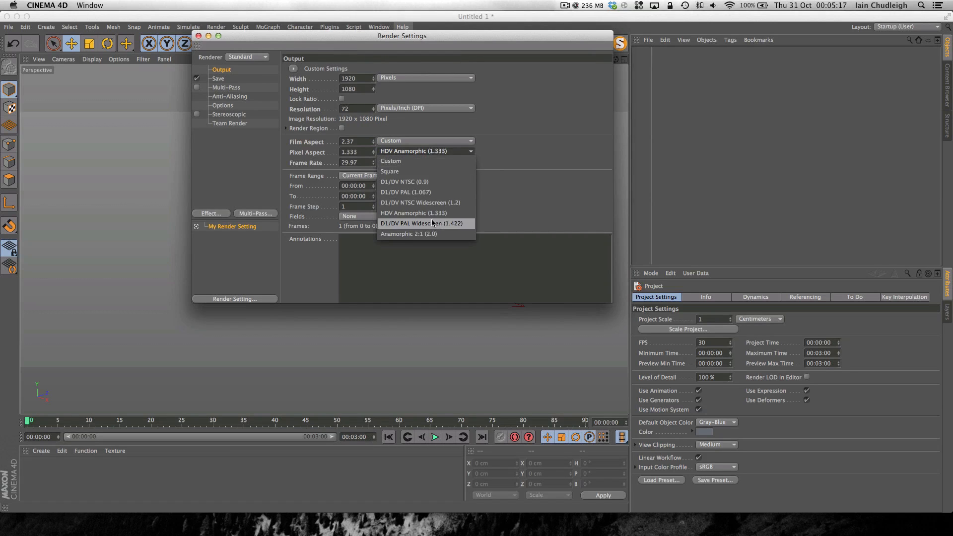
left_click(435, 174)
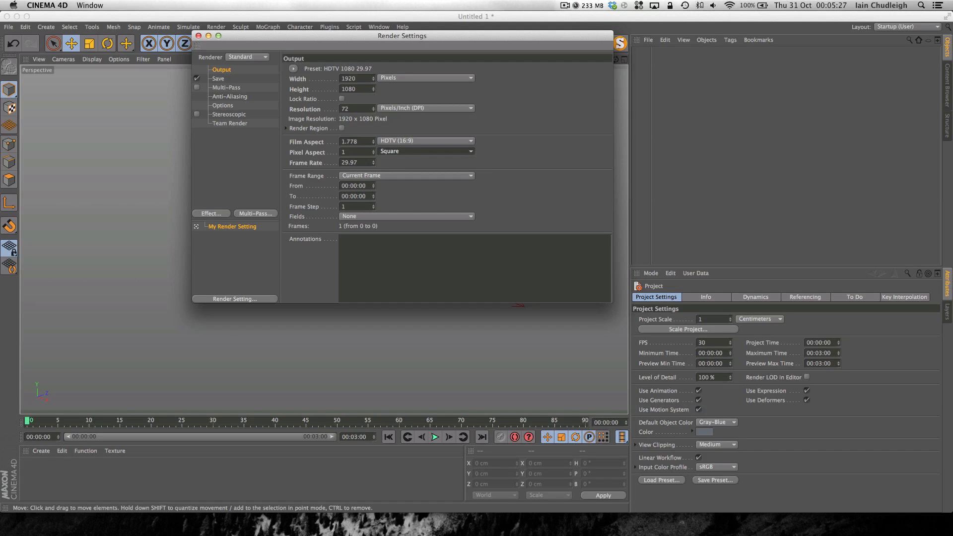
Step: Check the composition's frame rate in After Effects, set Cinema 4D's render frame rate to 30, and enlarge its main window
key("super+Tab")
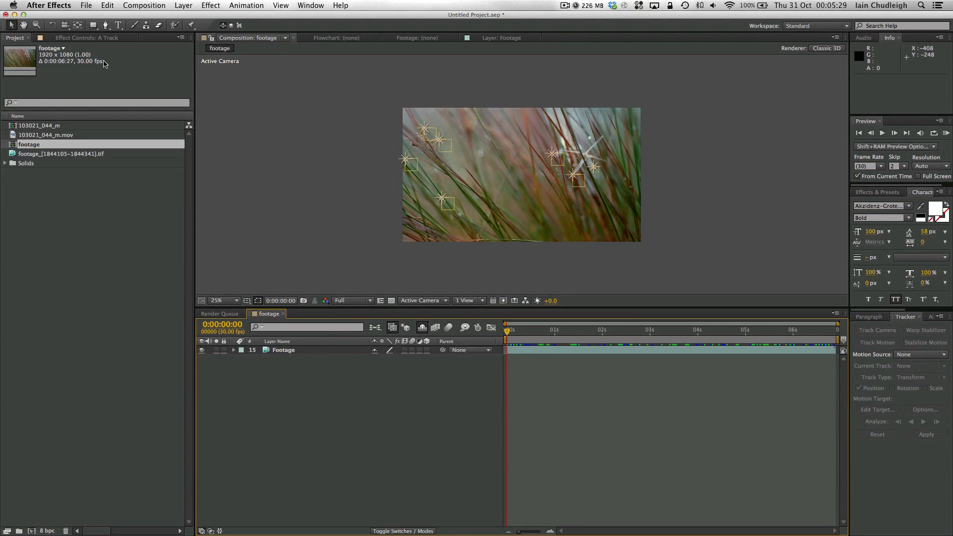
key("super+Tab")
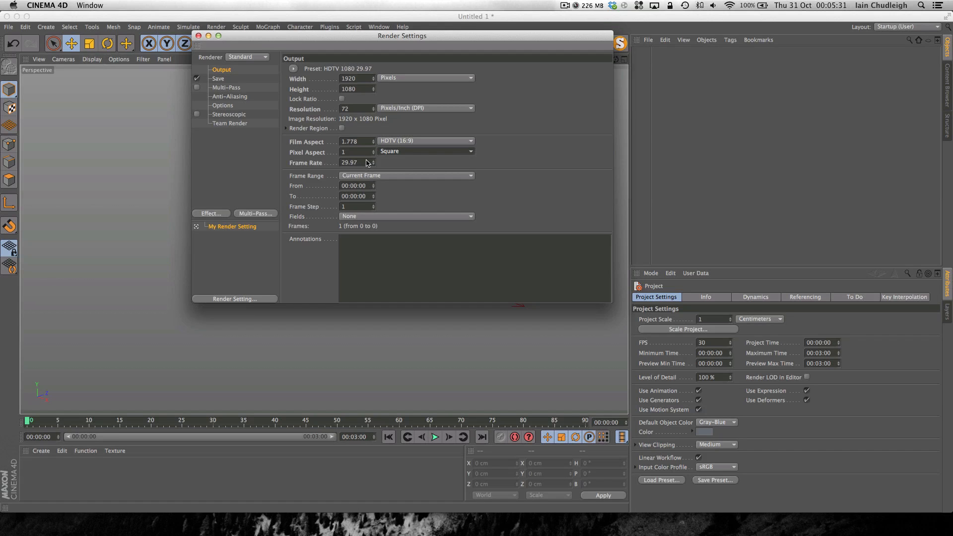
left_click_drag(365, 163, 297, 161)
type("30")
key("Return")
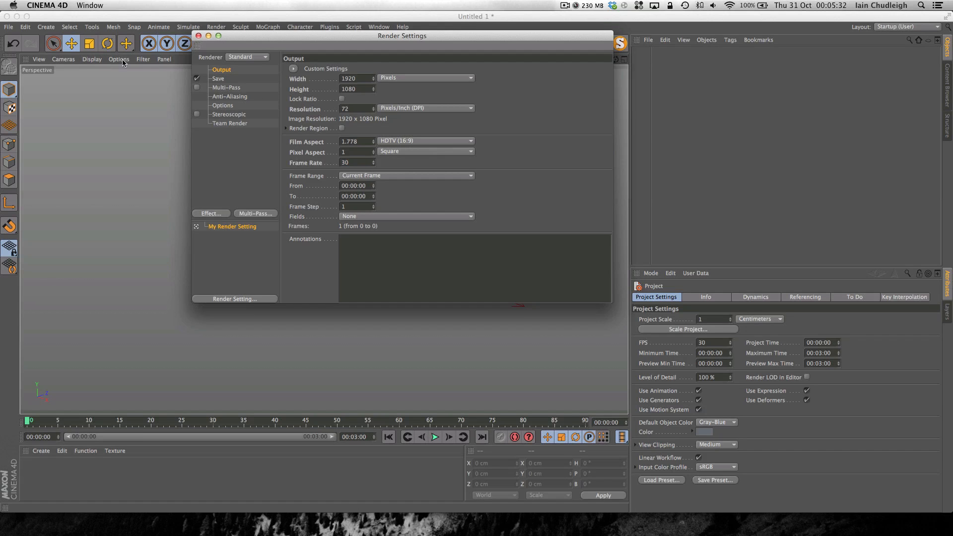
left_click(27, 17)
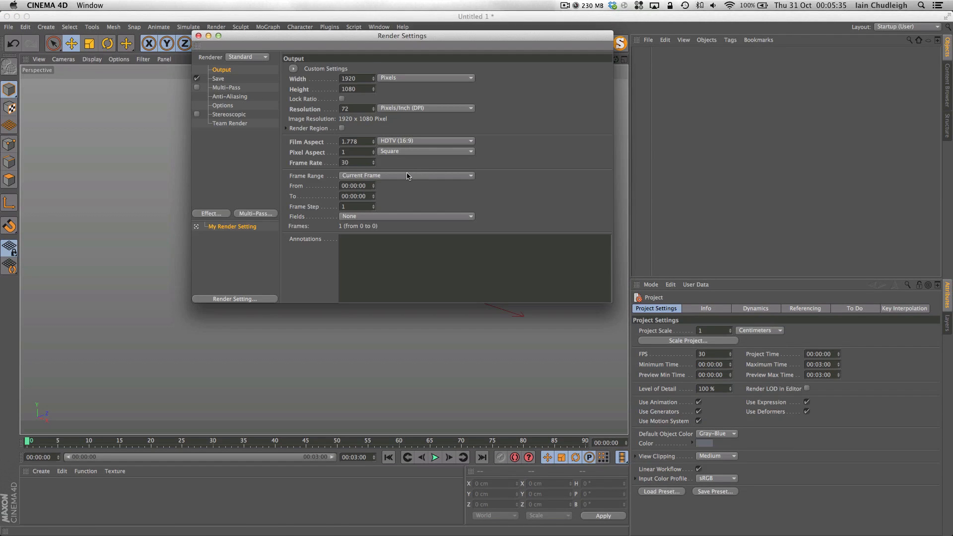
Step: Check the composition's last frame in After Effects, then set Cinema 4D's frame range to Manual, from 00:00:00 to 00:06:26
key("super+Tab")
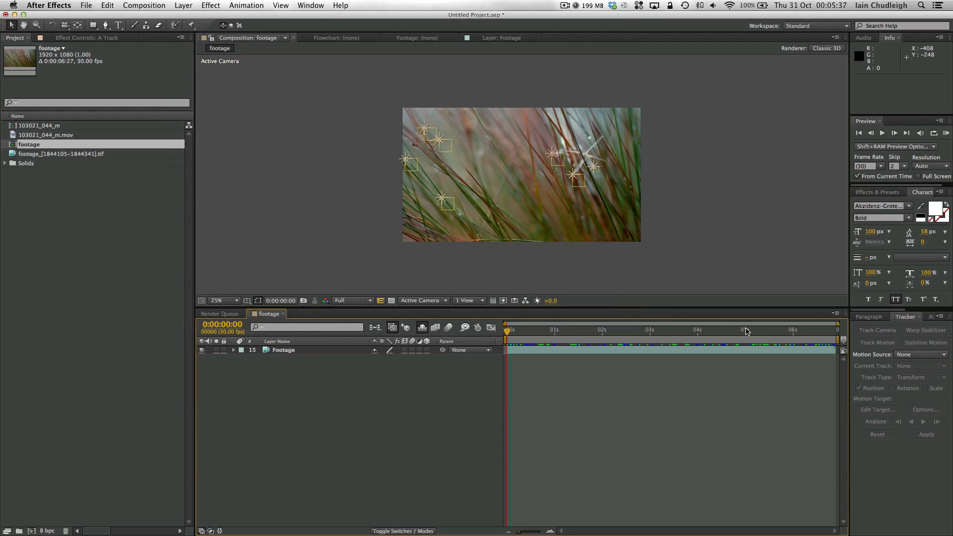
key("End")
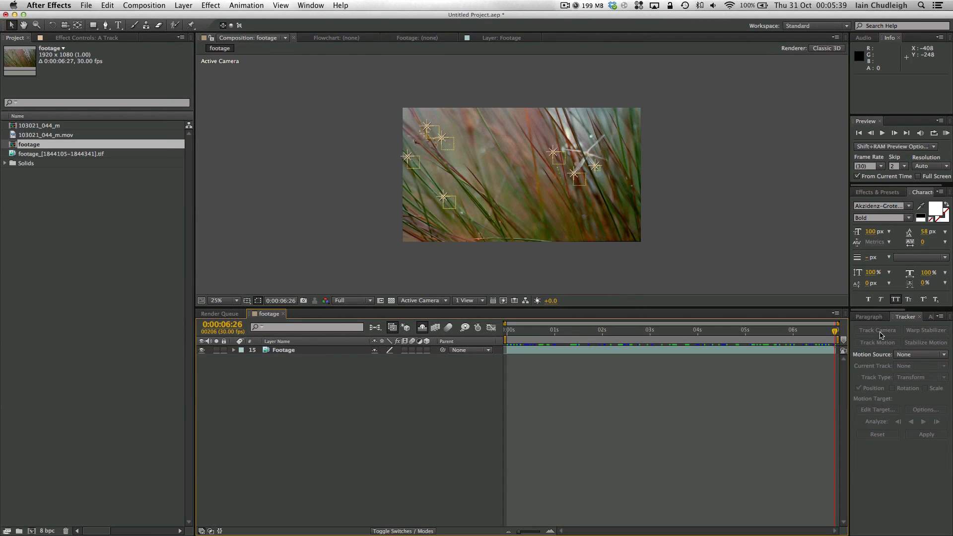
key("super+Tab")
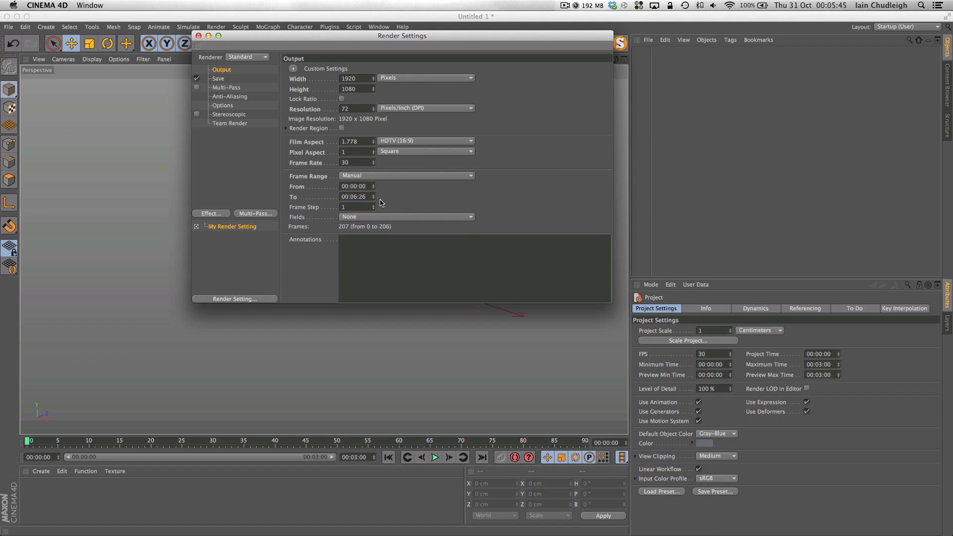
Step: Set the project's timeline end to 00:06:26, extend the preview range over its full length, and close the render settings
double_click(359, 197)
key("super+c")
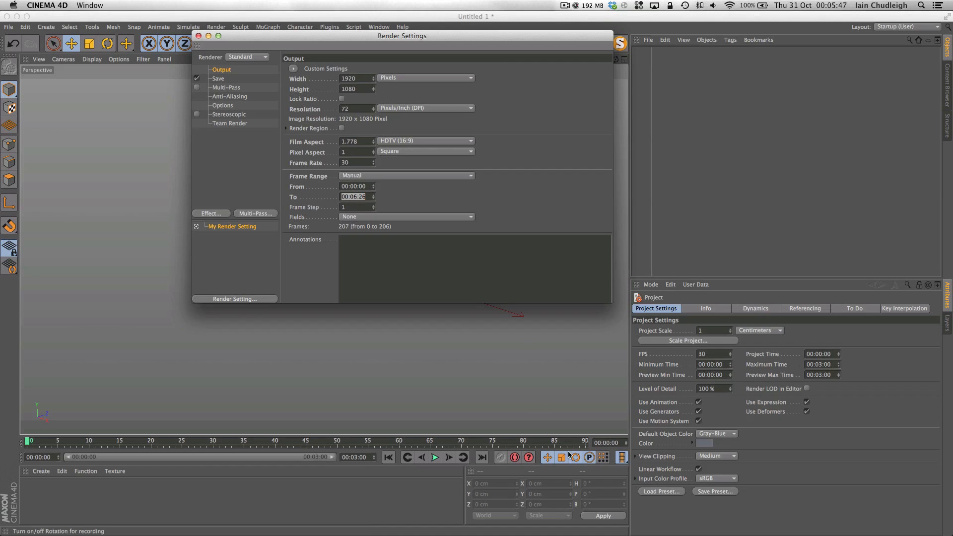
left_click(332, 495)
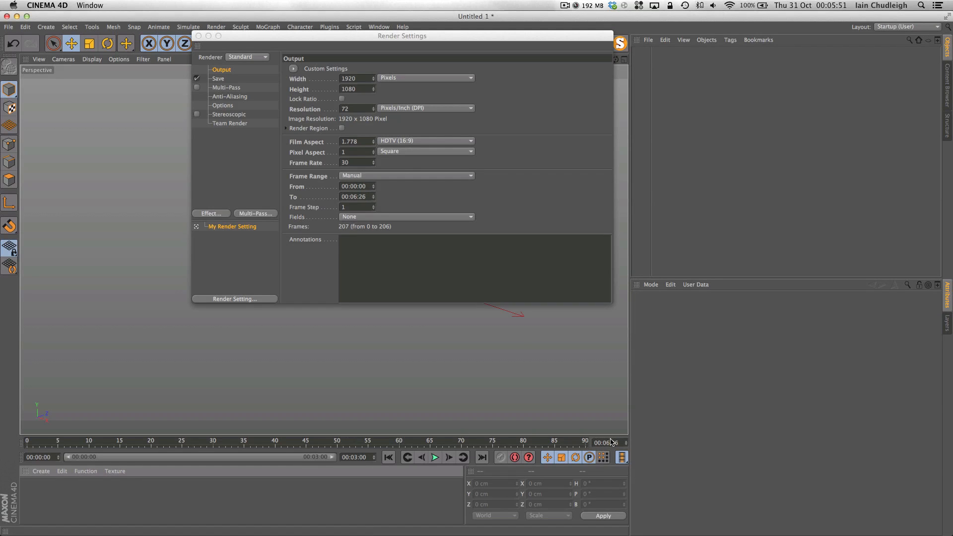
double_click(357, 457)
key("super+v")
key("Return")
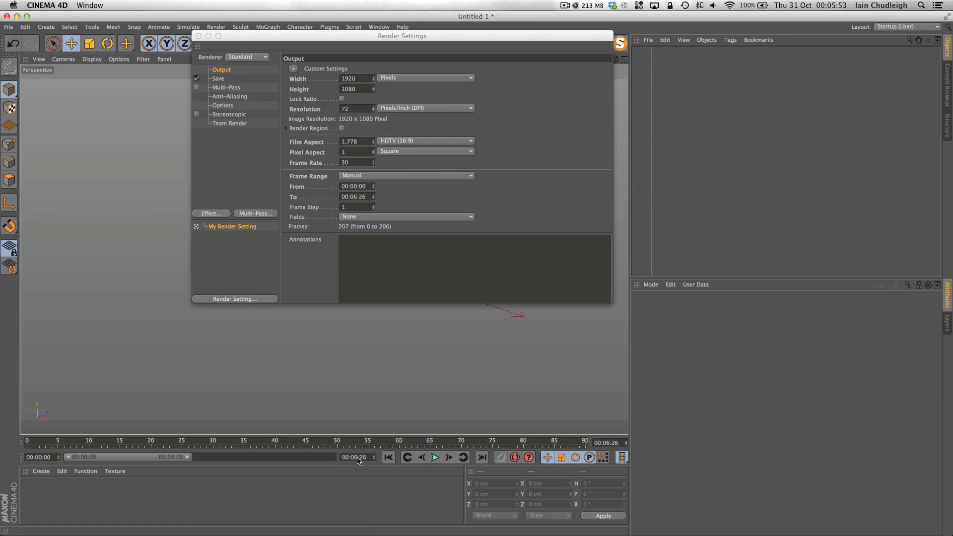
left_click_drag(187, 457, 339, 457)
left_click_drag(477, 442, 27, 440)
left_click(198, 36)
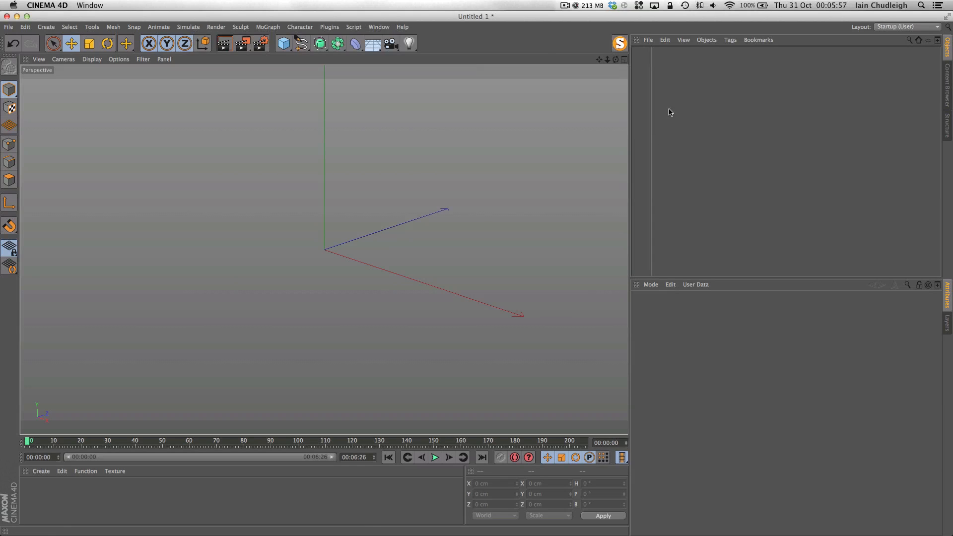
Step: Add a camera and set its position to X 0, Y 0 and Z -1000 cm
left_click(390, 43)
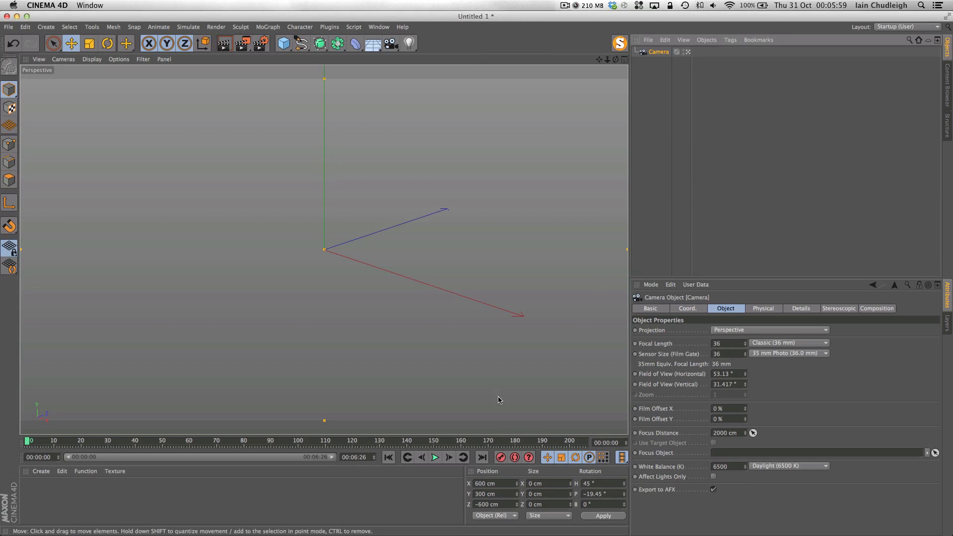
double_click(490, 491)
double_click(492, 485)
type("0")
key("Tab")
type("0")
key("Tab")
type("-1000")
Step: Set the camera's H and P rotation to 0° and apply the new coordinates
key("Tab")
key("Tab")
key("Tab")
key("Tab")
key("Tab")
key("Tab")
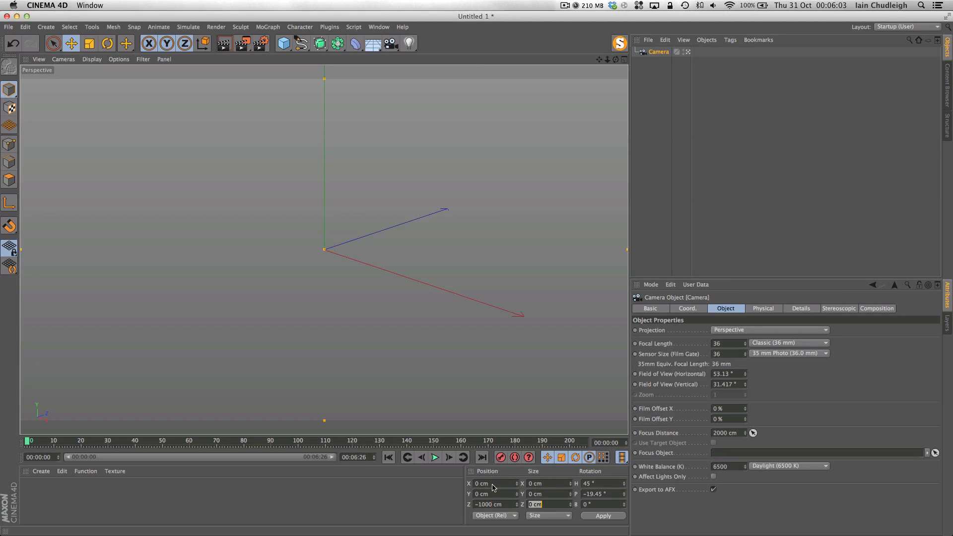
type("0")
key("Tab")
type("0")
key("Return")
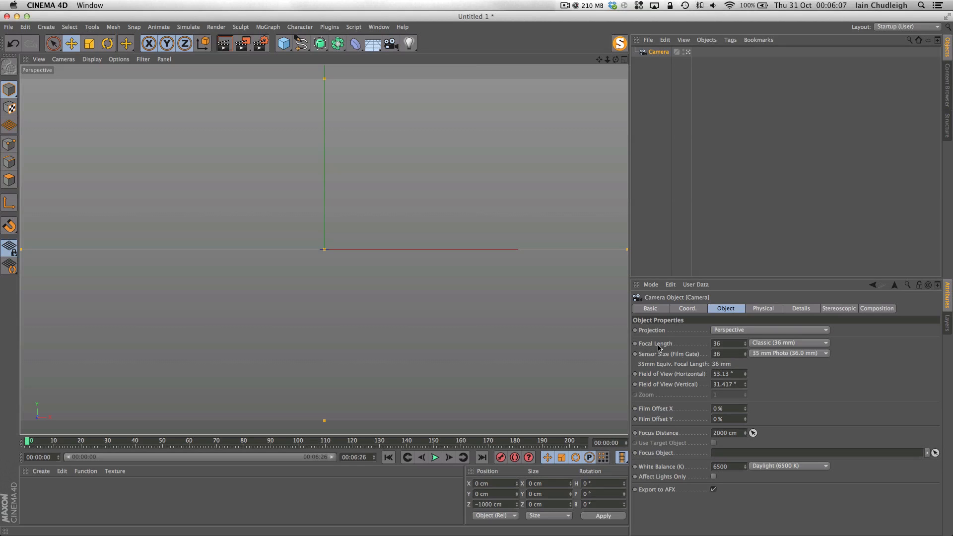
Step: Add a particle emitter, rotate it to a 90° heading, and scrub the timeline to check the emission direction
left_click(188, 27)
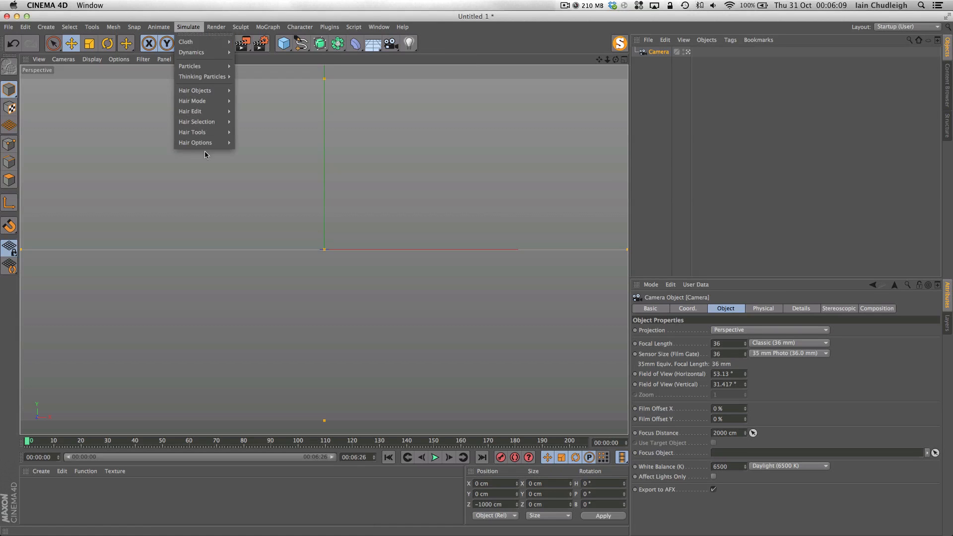
mouse_move(192, 70)
left_click(255, 69)
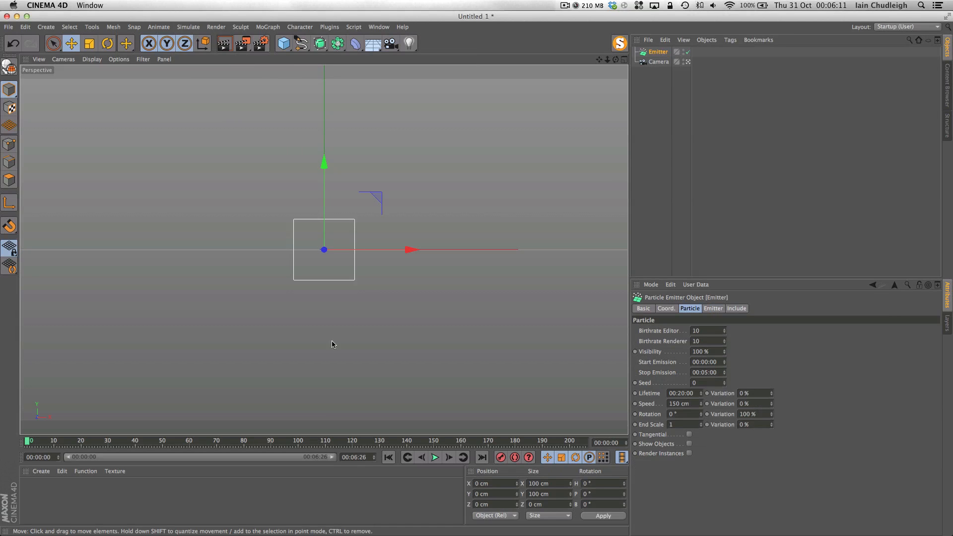
key("r")
left_click_drag(313, 249, 419, 256)
left_click_drag(78, 441, 197, 442)
Step: Increase the emitter's Y-Size to 543 cm and move it along X to about 591 cm, just outside the camera view
left_click(657, 51)
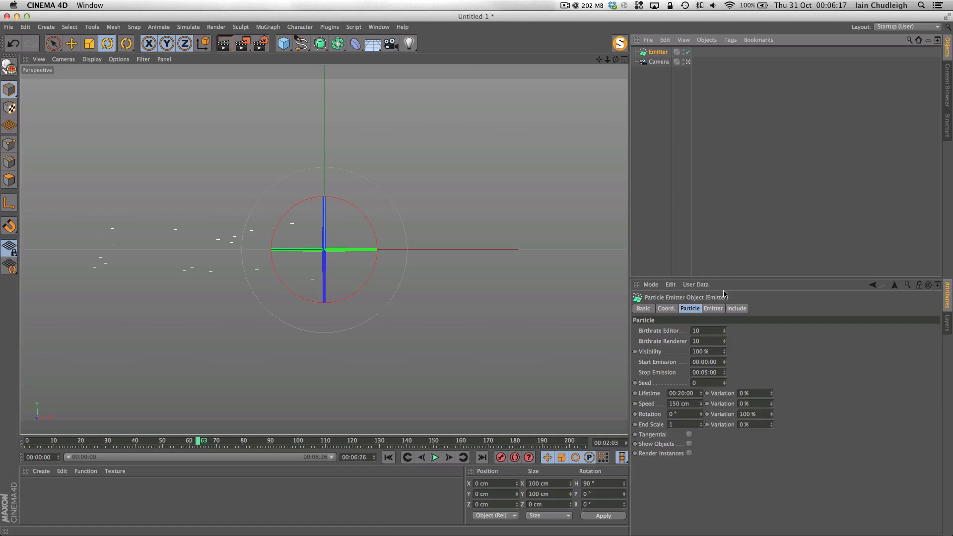
left_click(713, 308)
left_click_drag(720, 349, 720, 327)
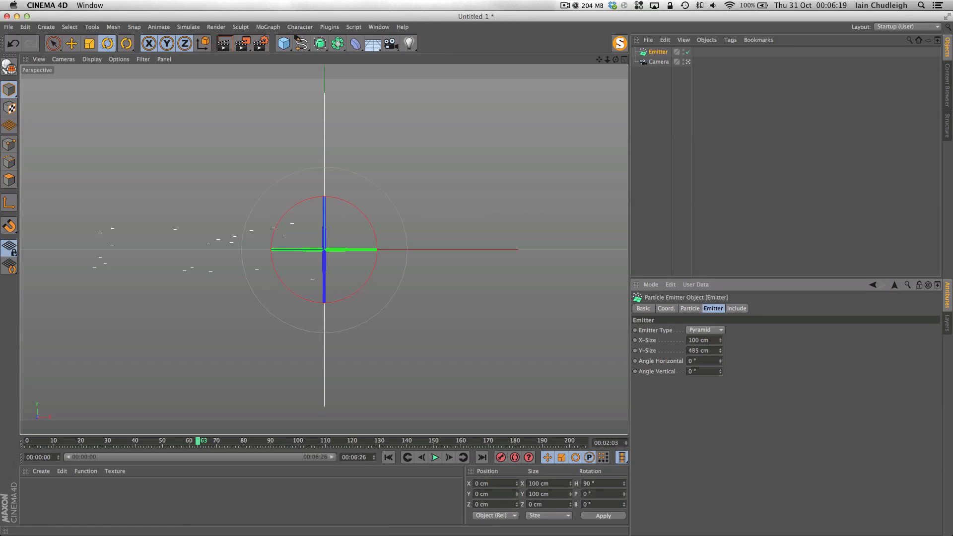
key("e")
left_click_drag(248, 251, 606, 270)
Step: Play the animation from the first frame to check how the particles enter the camera view
left_click(388, 457)
left_click(435, 457)
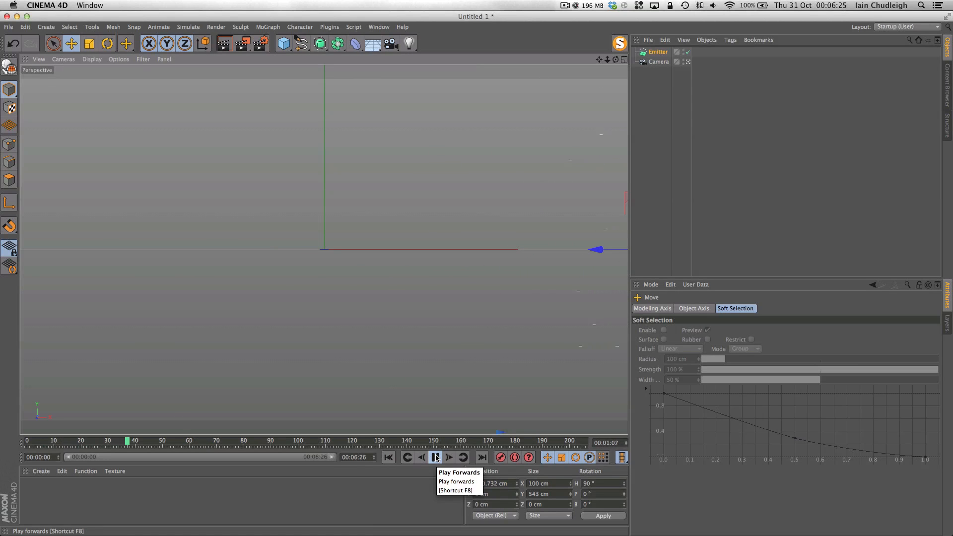
left_click(435, 457)
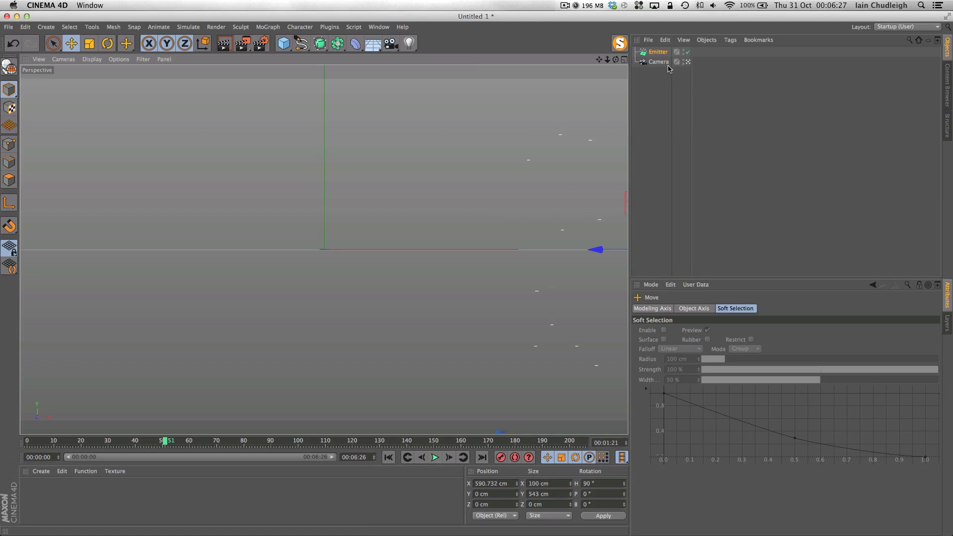
Step: Set the emitter's Speed to 100 cm with 100% variation, Rotation to 100°, and End Scale variation to 100%
left_click(659, 52)
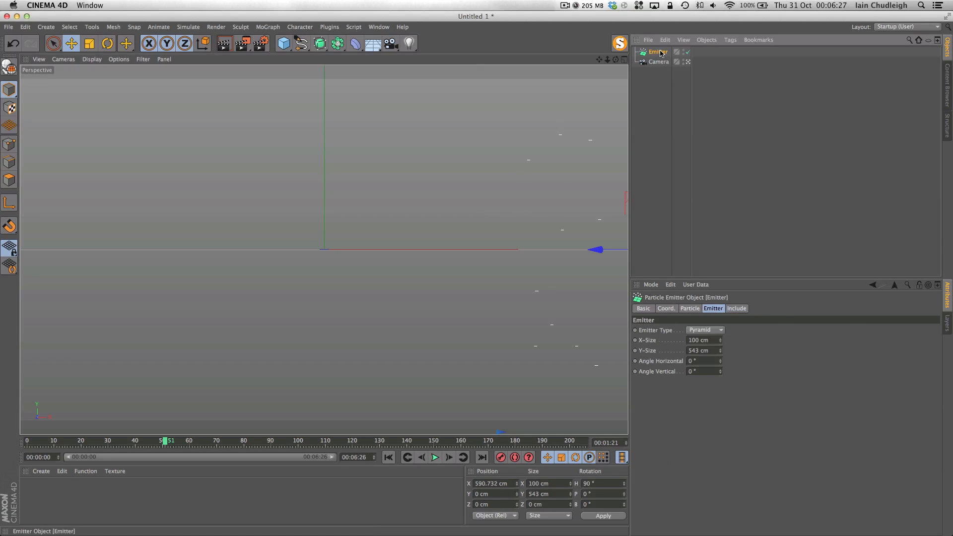
left_click(690, 308)
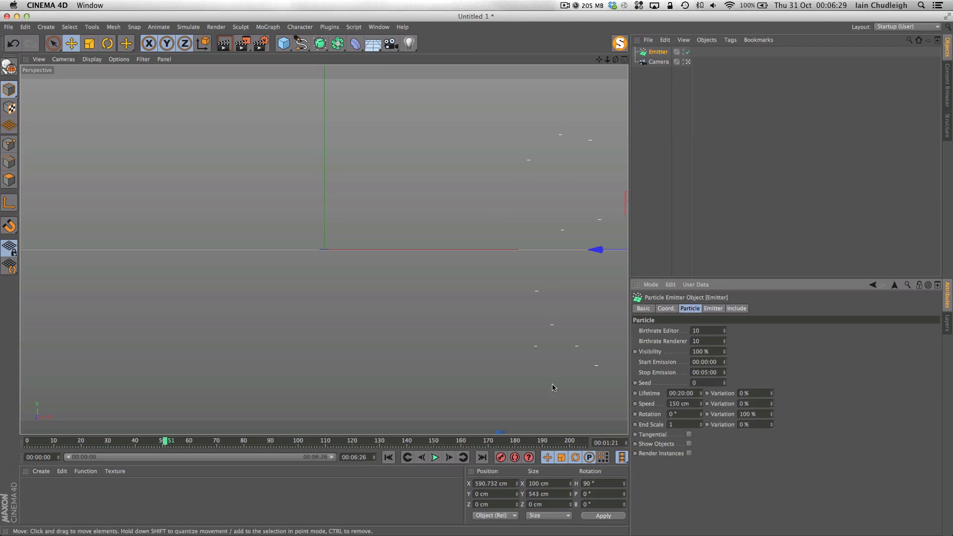
left_click(685, 406)
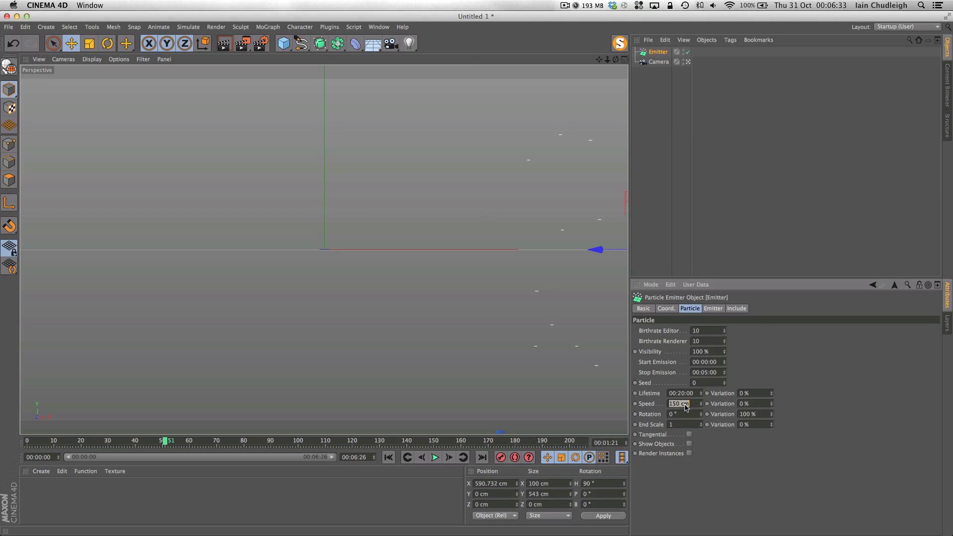
type("100")
key("Tab")
type("100")
key("Tab")
key("Tab")
key("Tab")
key("Tab")
type("1")
Step: Add a light as a child of the emitter, enable Show Objects, and scrub the timeline to check the emitted lights
left_click(408, 43)
left_click_drag(654, 63, 654, 62)
left_click(656, 52)
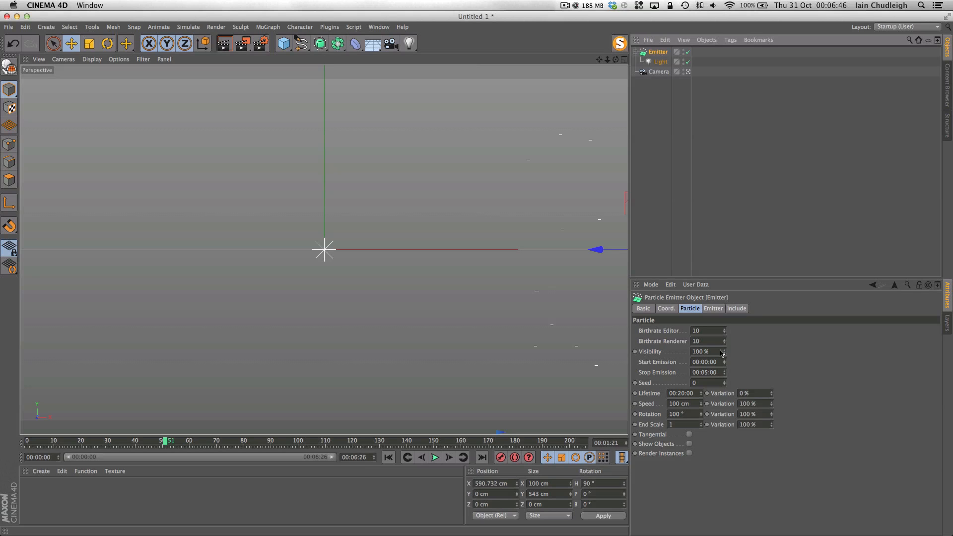
left_click(689, 443)
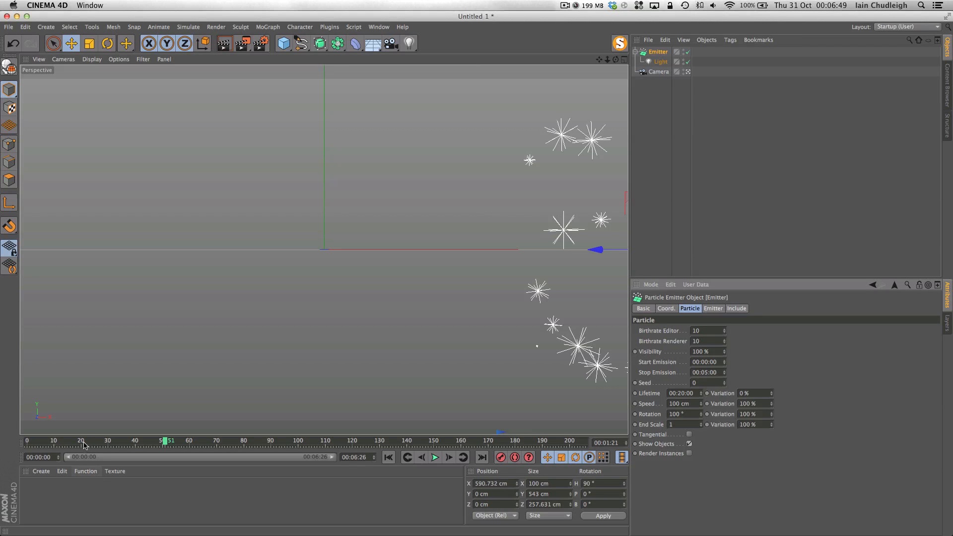
left_click_drag(295, 446, 317, 444)
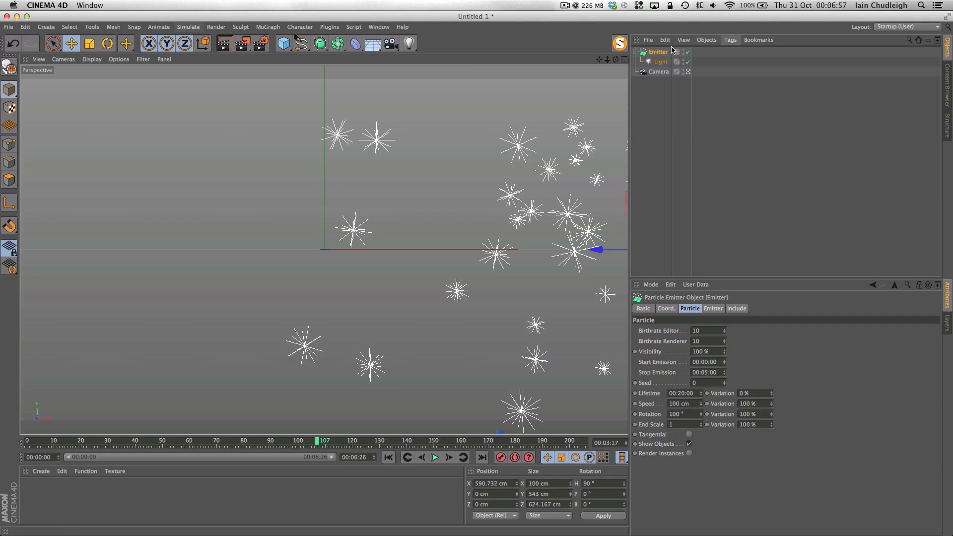
Step: Add a Turbulence object to the scene and play the animation from the first frame to check its effect
left_click(270, 28)
mouse_move(196, 29)
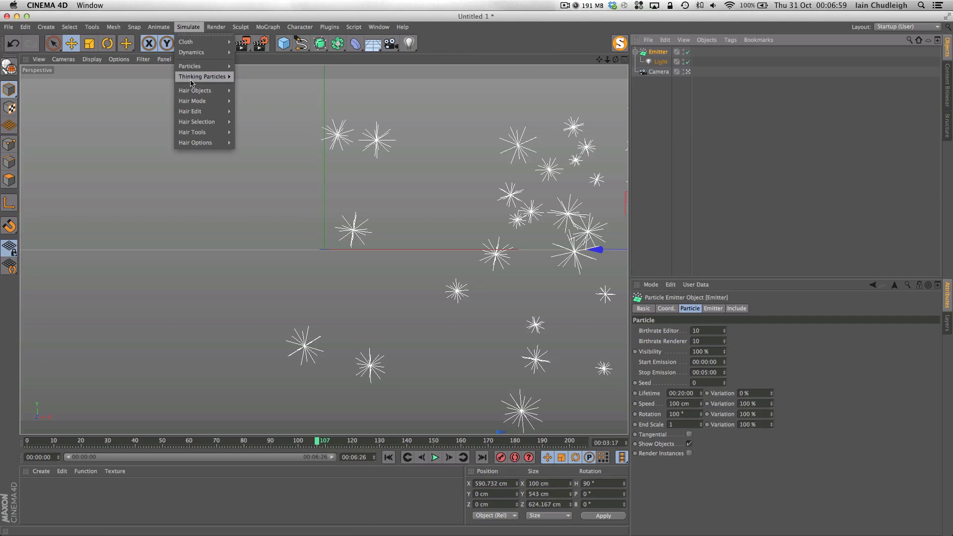
mouse_move(188, 66)
left_click(260, 147)
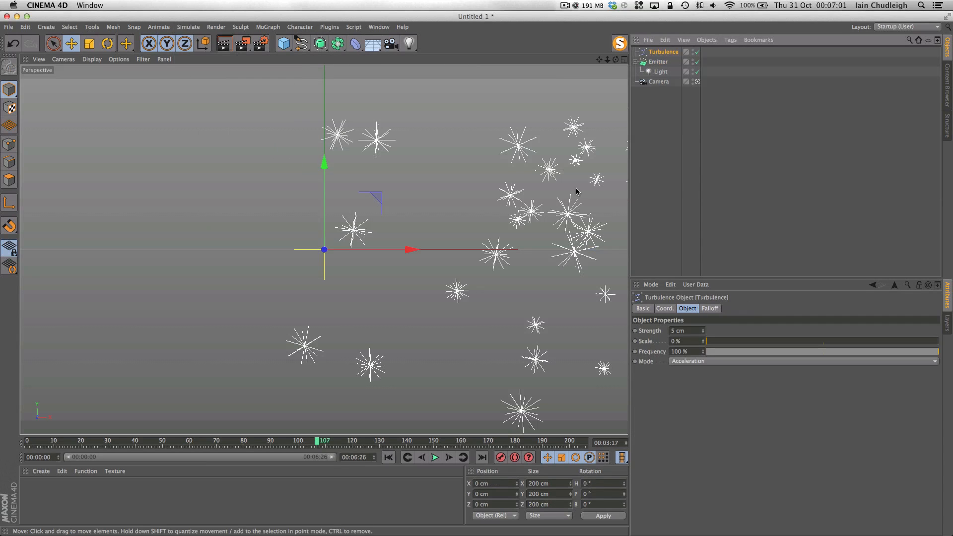
left_click_drag(244, 441, 293, 441)
left_click(389, 458)
left_click(434, 457)
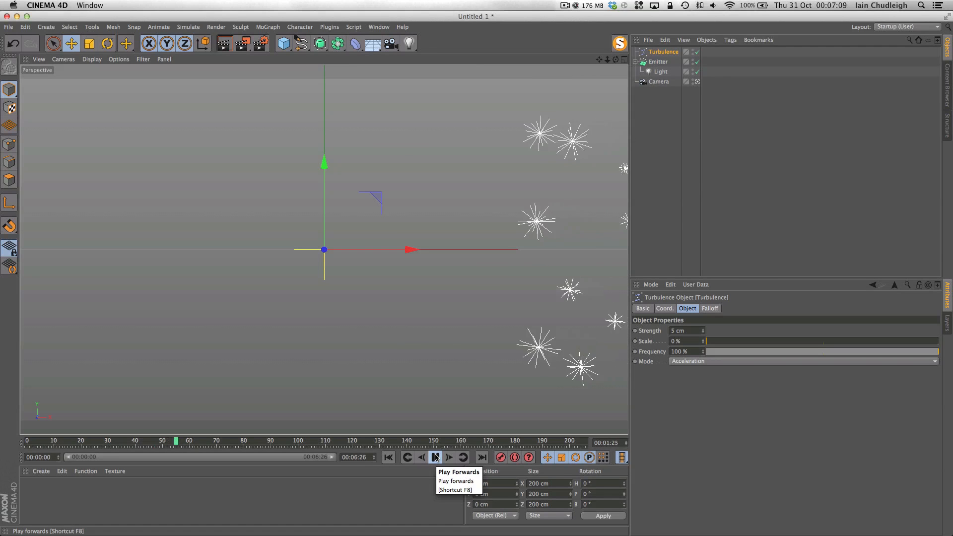
Step: Set the emitter's editor and renderer birthrates to 3 and play the animation from the start
left_click(658, 61)
left_click(690, 331)
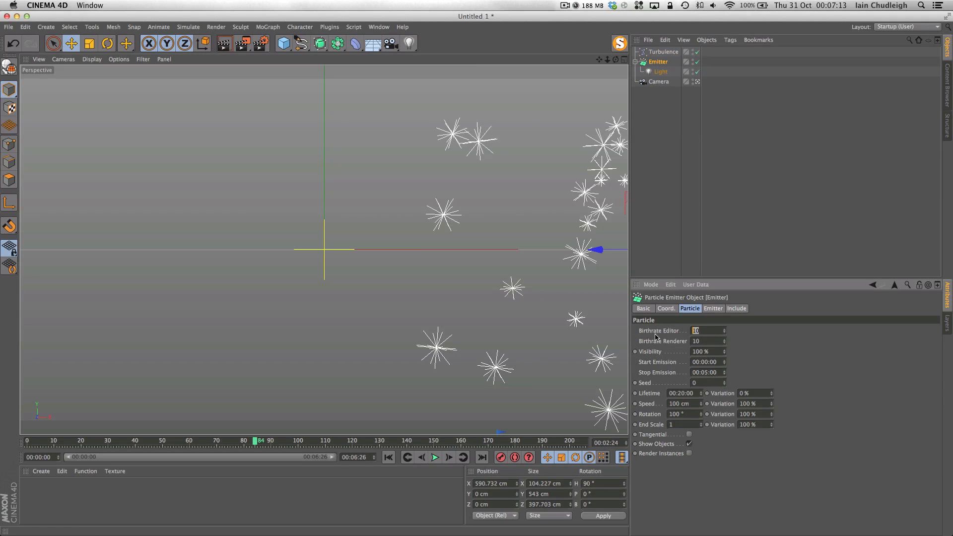
type("3")
key("Tab")
type("3")
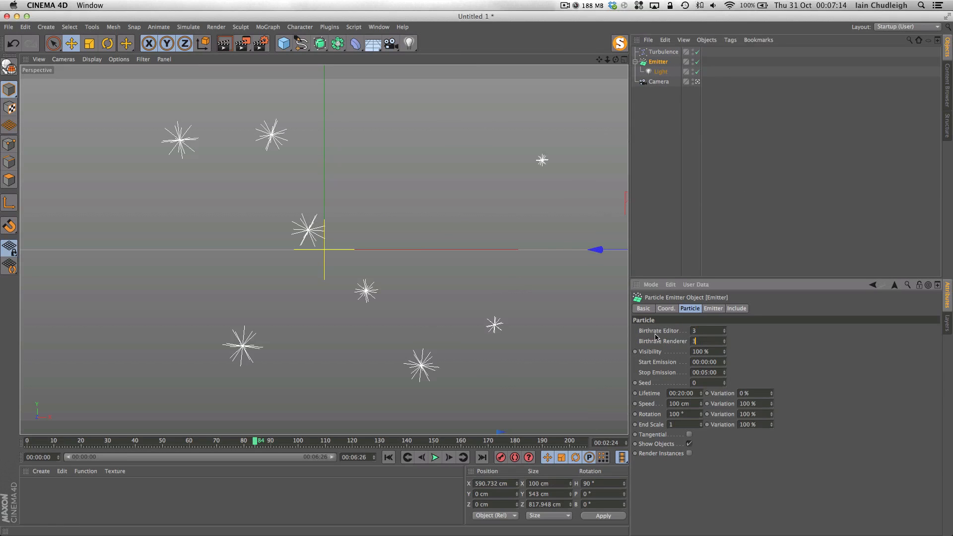
left_click(388, 458)
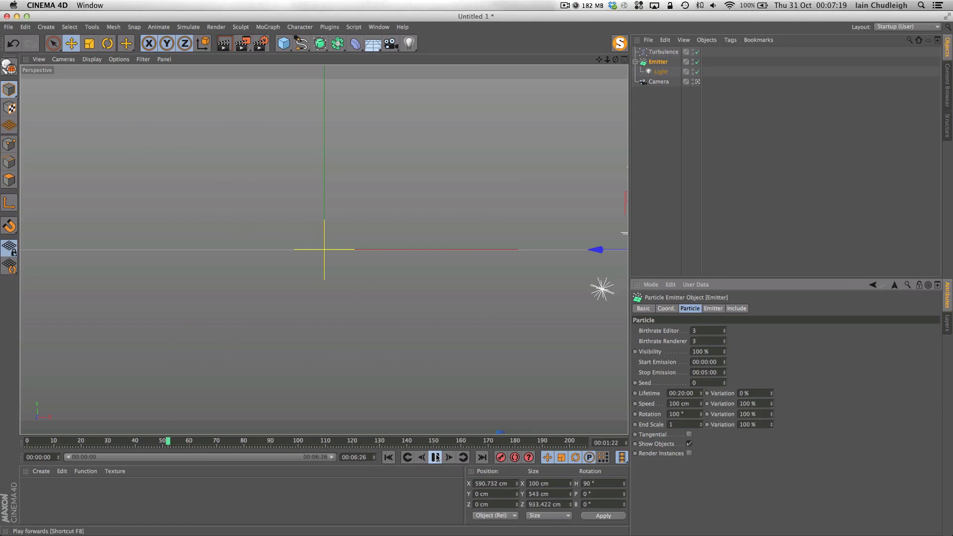
left_click(436, 457)
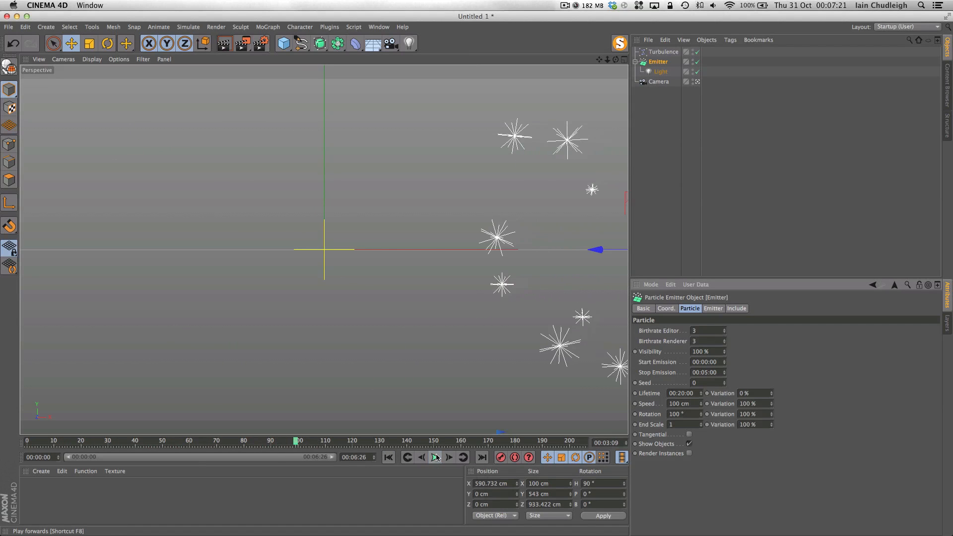
Step: Set the emitter's End Scale variation to 0% and its editor and renderer birthrates to 2
type("0")
key("Return")
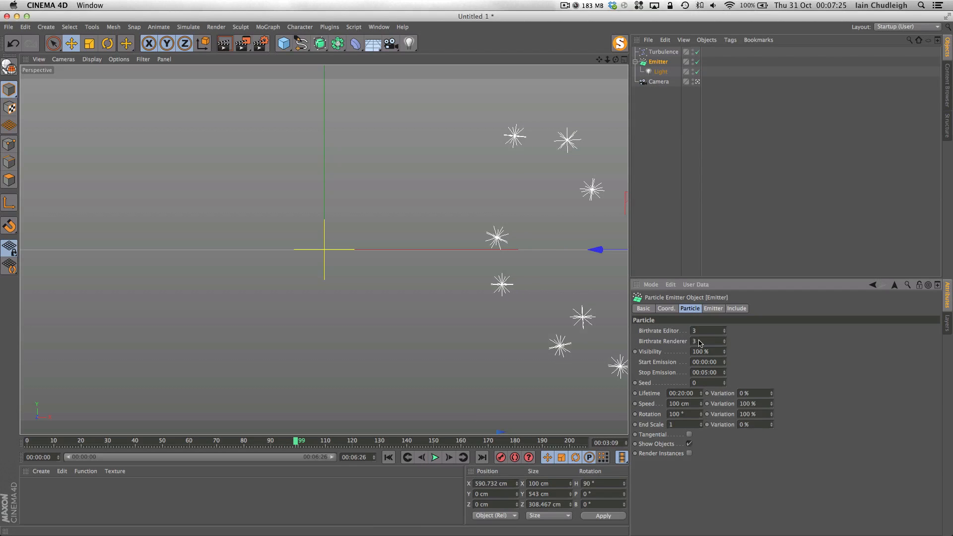
type("2")
key("Tab")
type("2")
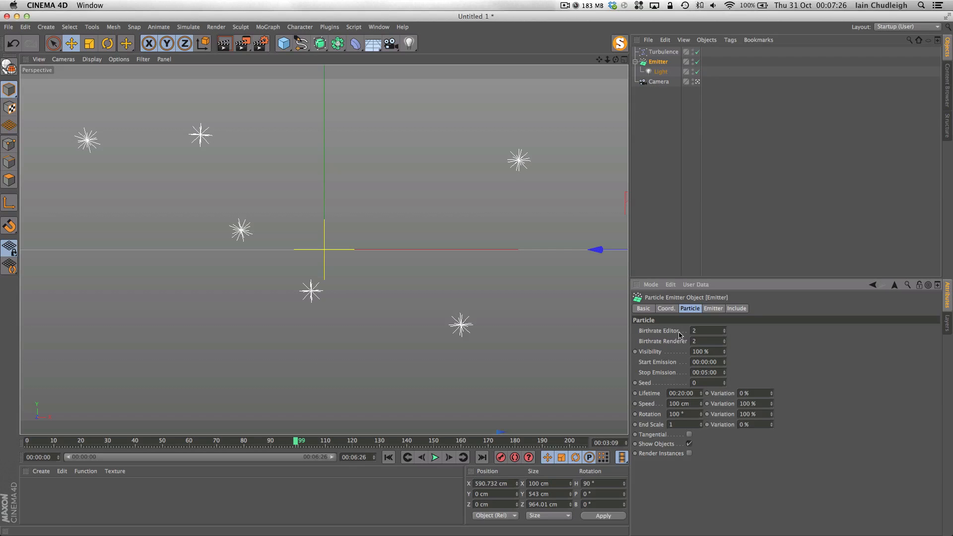
Step: Replay the animation from the first frame to check the lights with the reduced birthrate
left_click(389, 457)
left_click(436, 457)
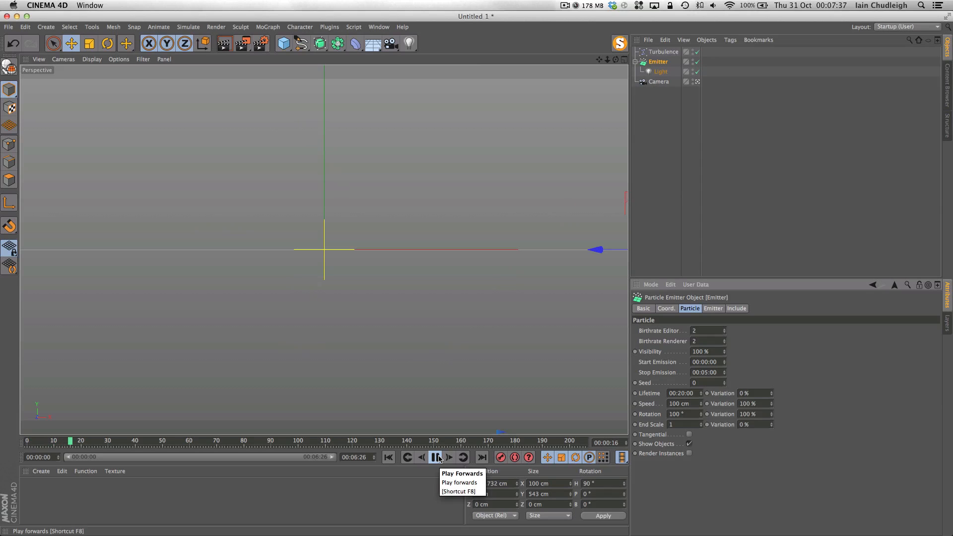
left_click(435, 457)
Step: Add an External Compositing tag to the emitter and copy it onto the child light
left_click(733, 204)
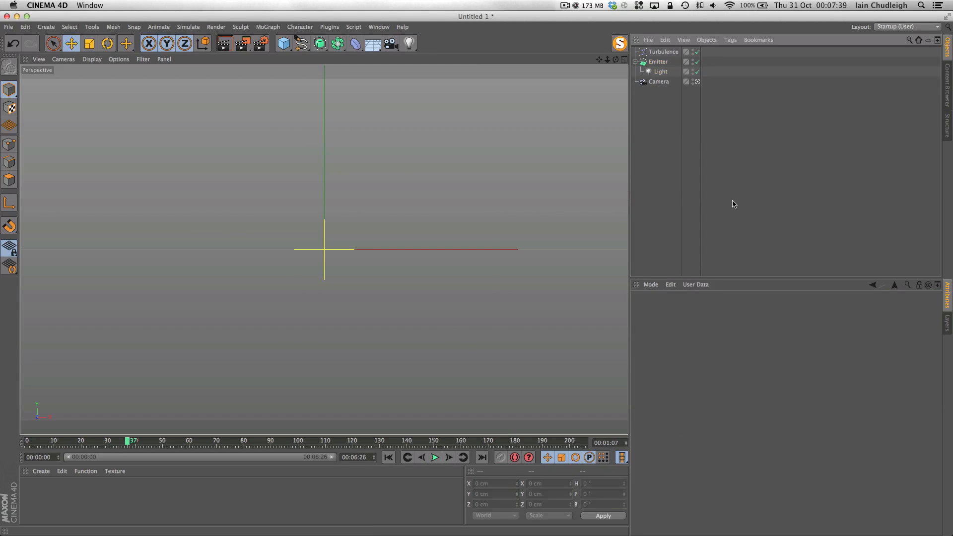
right_click(659, 63)
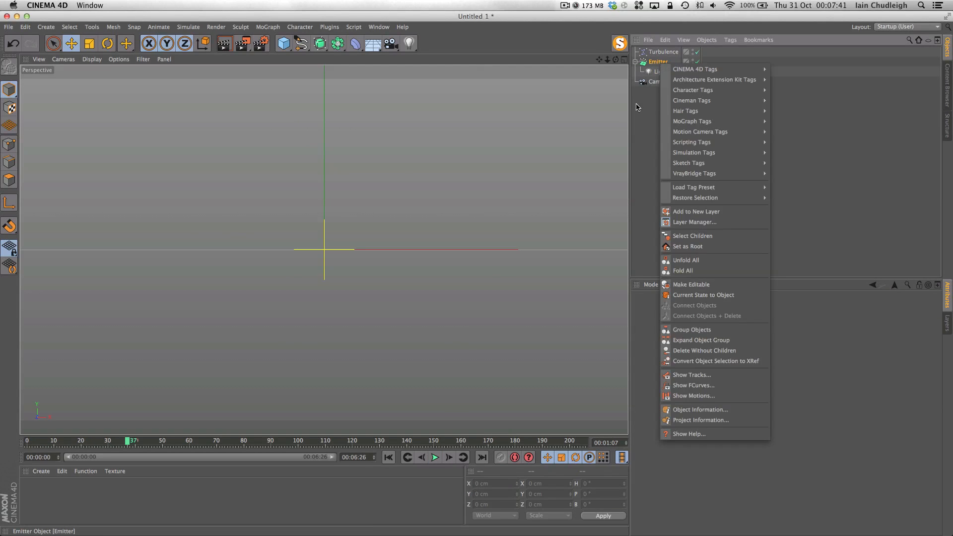
mouse_move(710, 70)
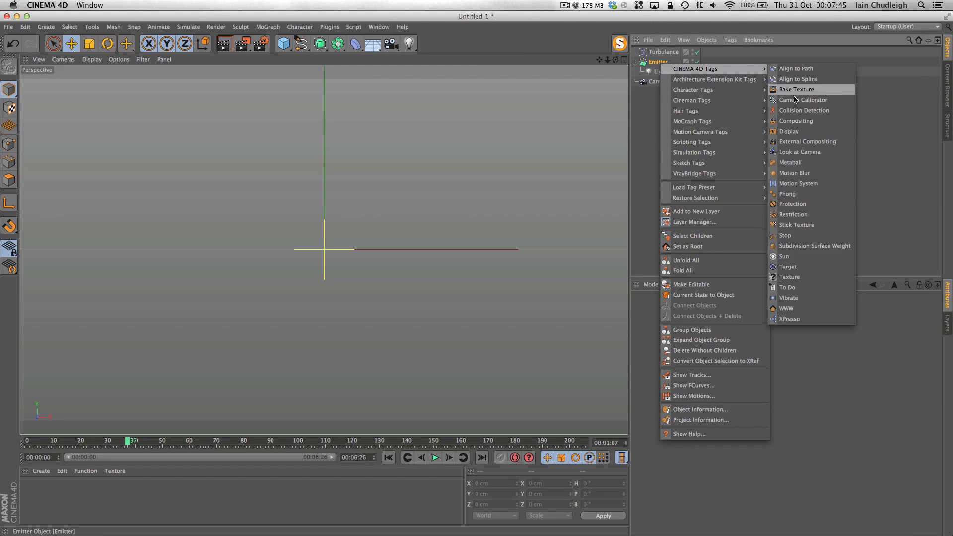
left_click(807, 142)
left_click_drag(705, 62, 705, 72)
left_click(674, 116)
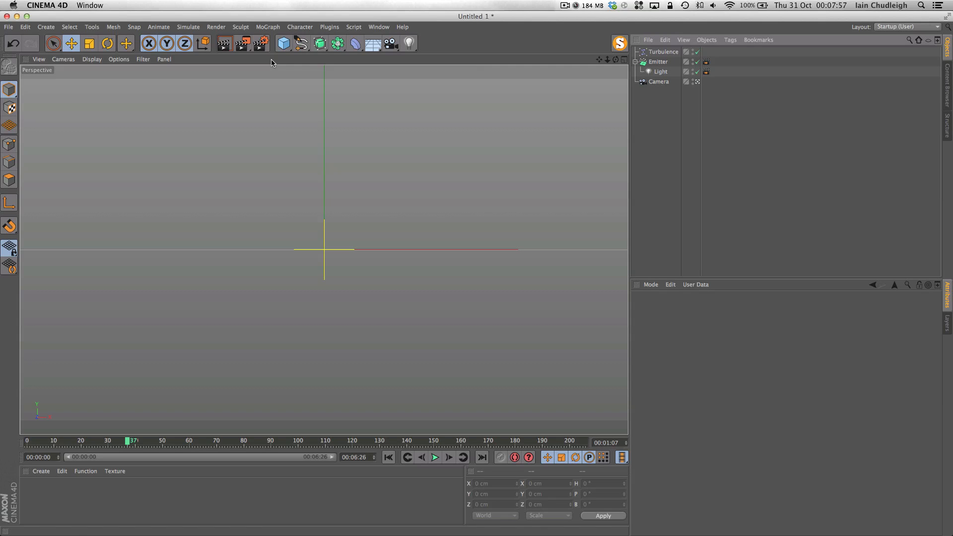
Step: Set the render output's frame range to All Frames
left_click(261, 43)
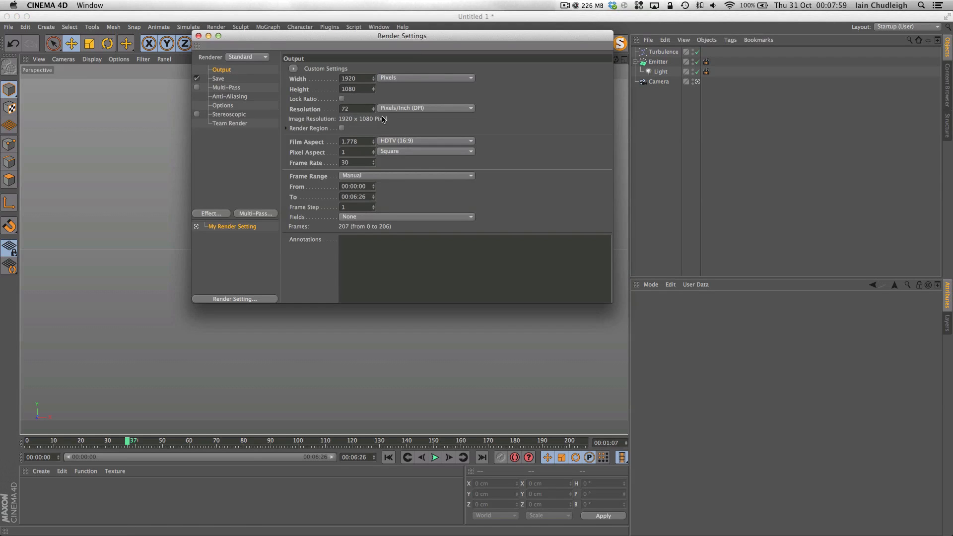
left_click(382, 176)
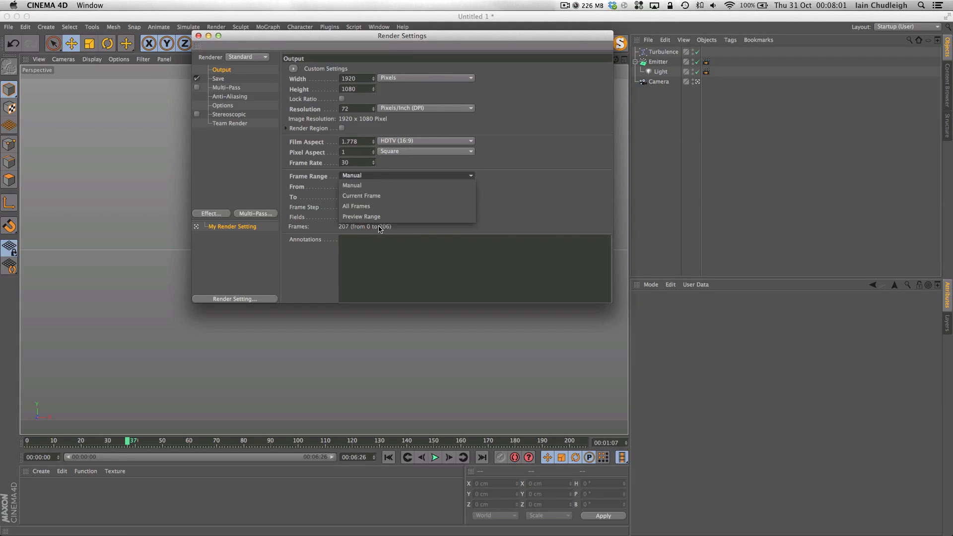
left_click(417, 206)
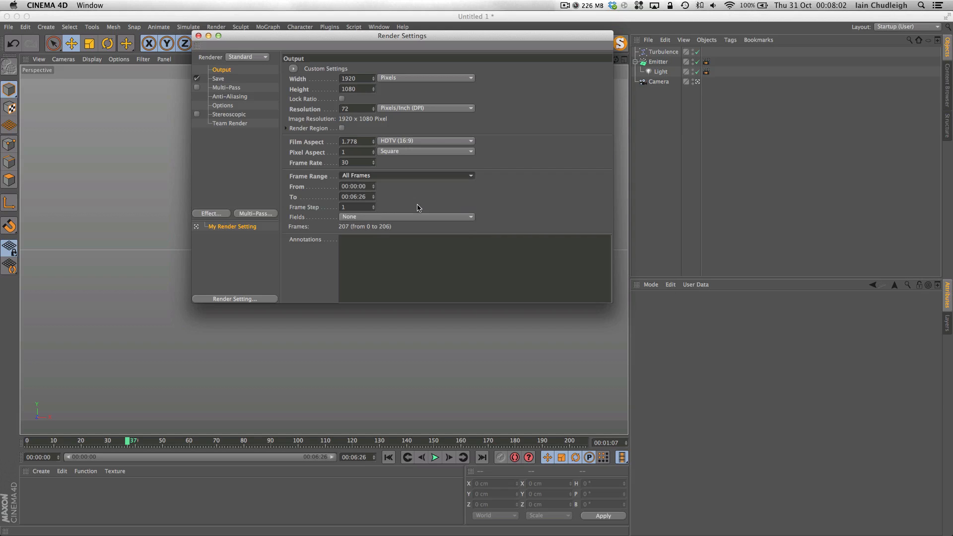
Step: Set the regular image's output file to Lights in the TUTORIAL folder inside Dissolve
left_click(218, 79)
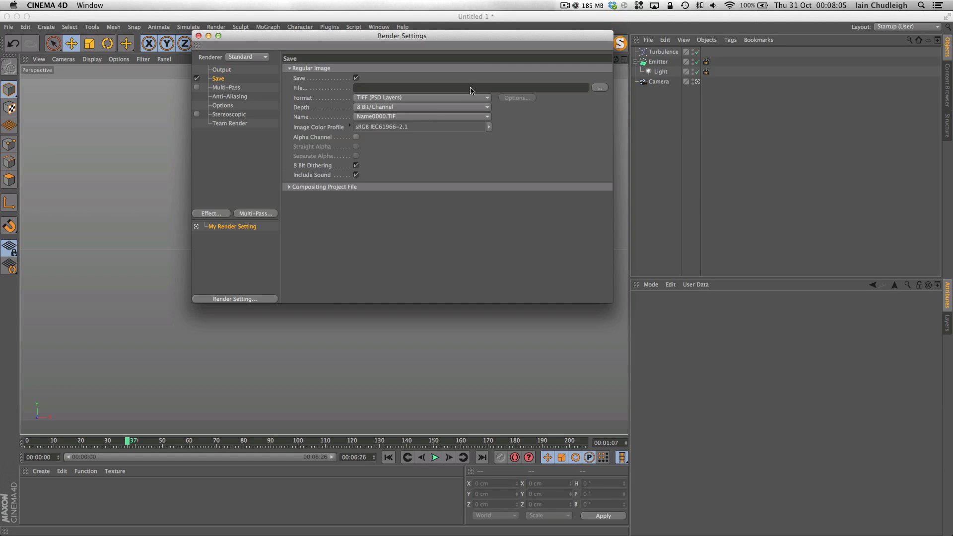
left_click(599, 88)
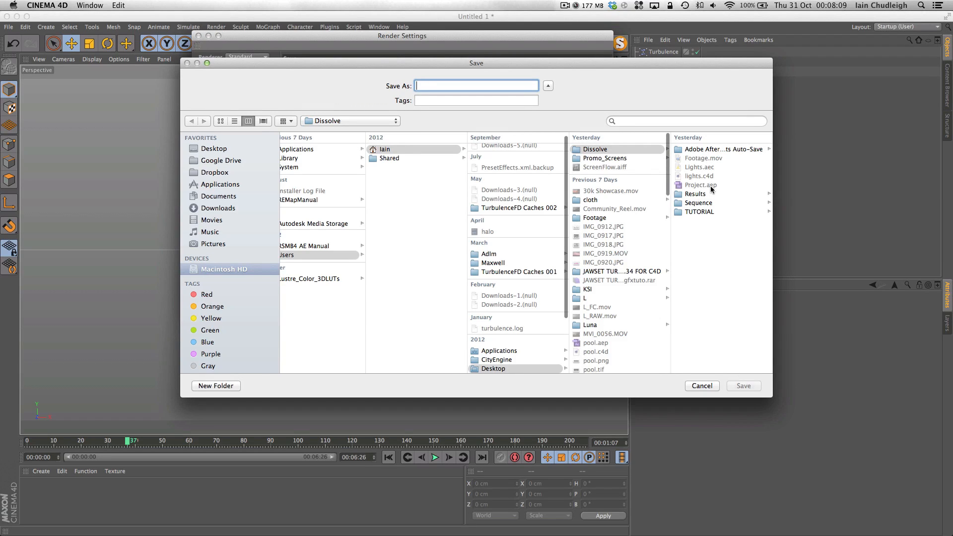
left_click(695, 212)
left_click(469, 89)
type("Lights")
key("Return")
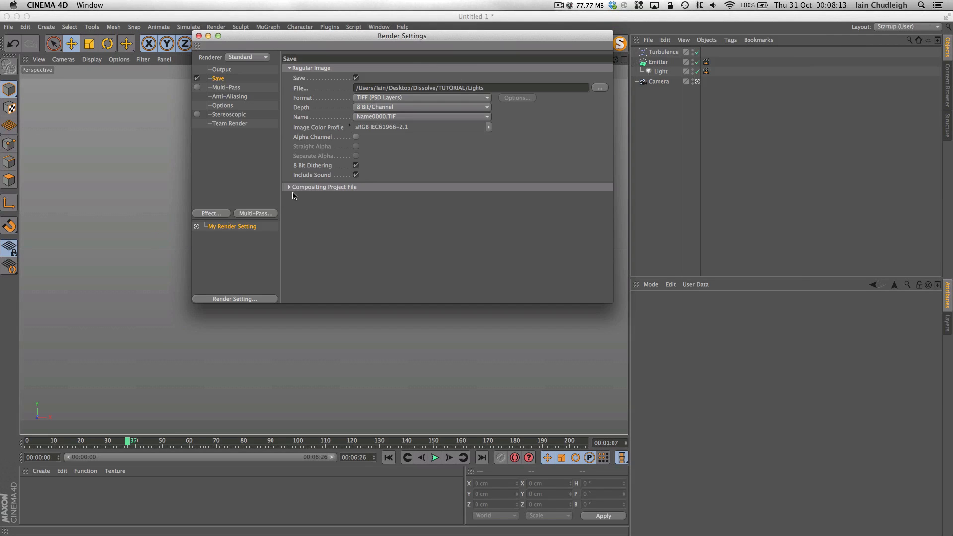
Step: Enable saving an After Effects compositing project file with the Relative, Include Timeline Marker and Include 3D Data options
left_click(298, 187)
left_click(362, 197)
left_click(363, 215)
left_click(362, 234)
left_click(365, 226)
Step: Save the compositing project file as Lights.aec in the TUTORIAL folder
left_click(322, 255)
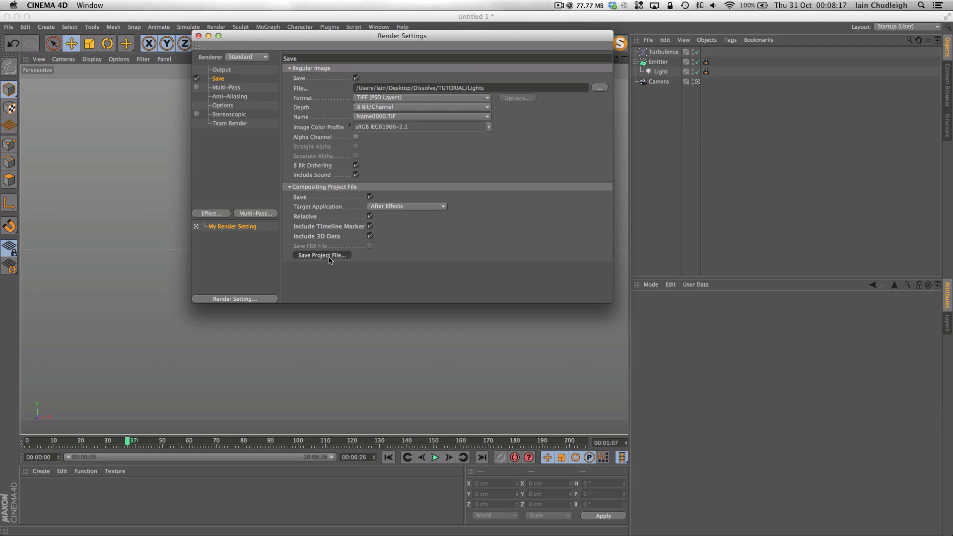
left_click(440, 86)
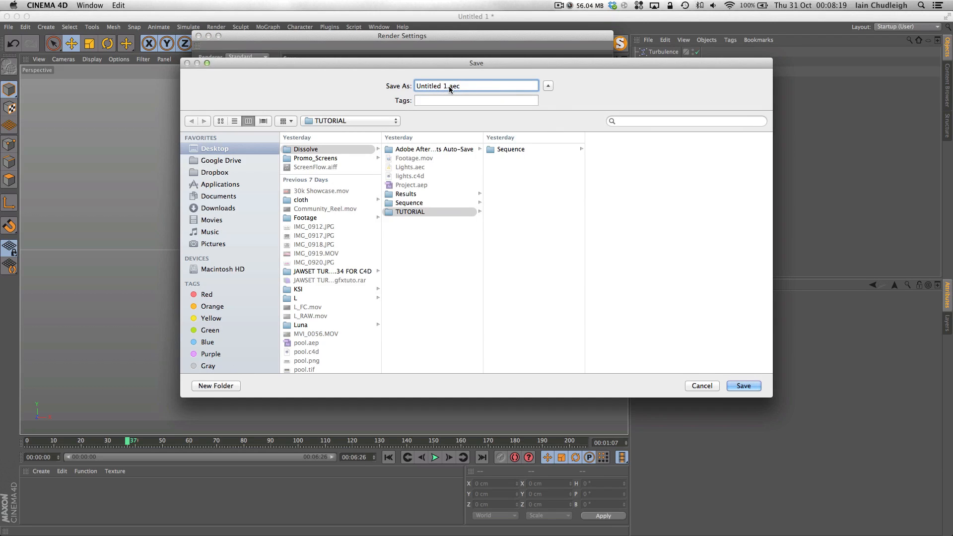
left_click_drag(448, 86, 332, 82)
type("Lights")
key("Return")
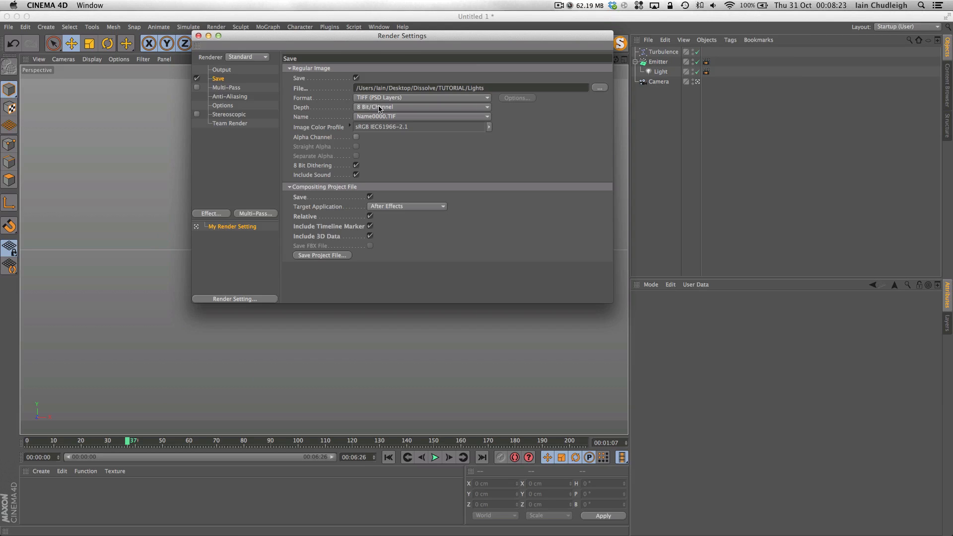
Step: Close the render settings and quit Cinema 4D without saving the project
key("super+w")
key("super+q")
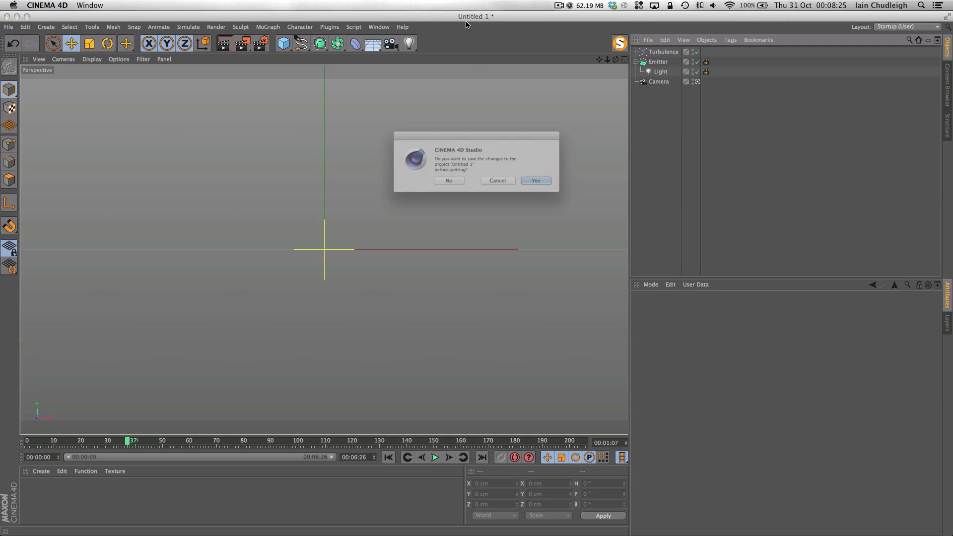
left_click(437, 185)
Step: Switch to After Effects and import Lights.aec from the TUTORIAL folder
left_click(105, 234)
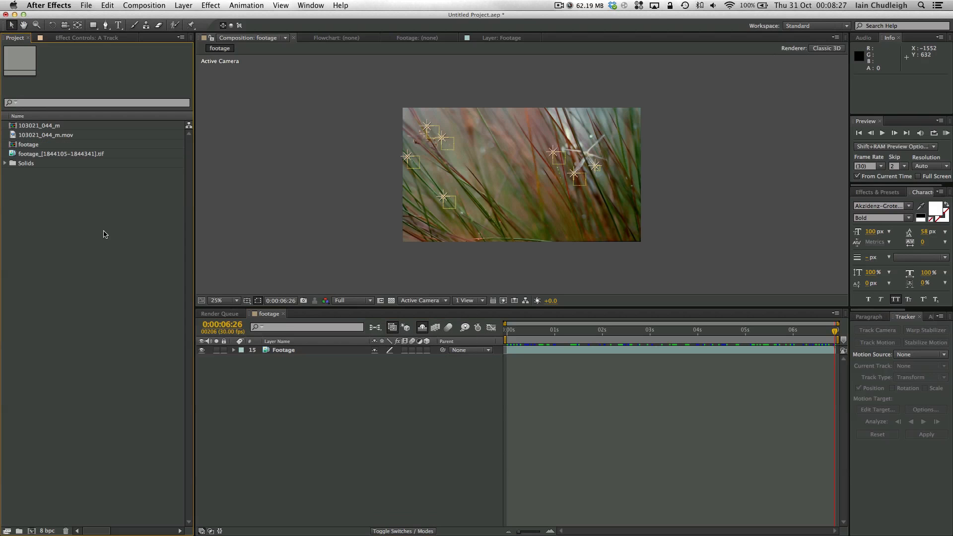
double_click(110, 220)
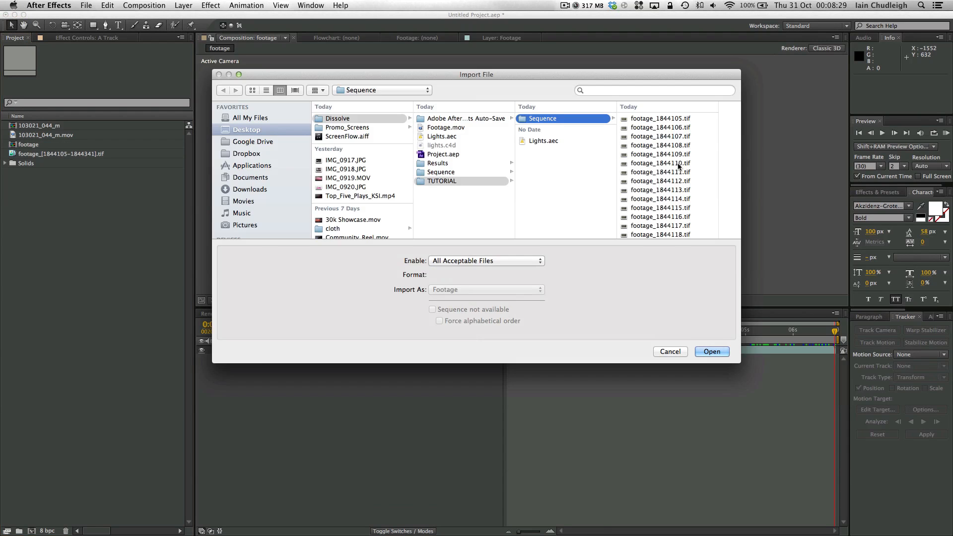
left_click(541, 141)
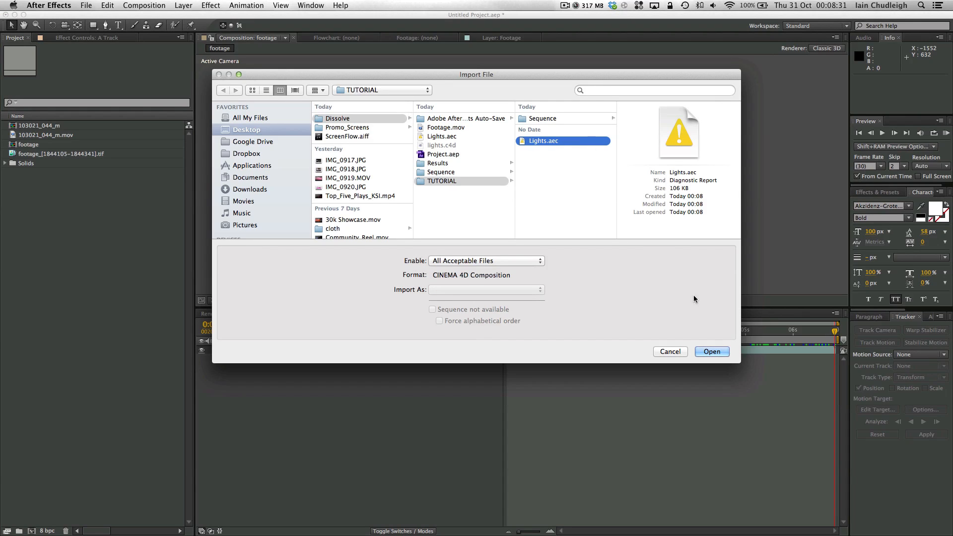
left_click(709, 351)
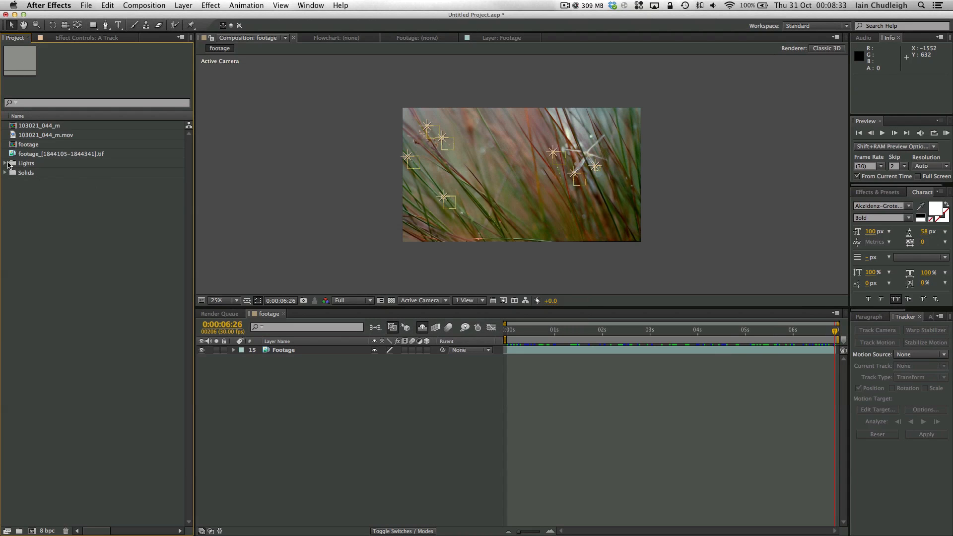
Step: Open the imported Lights composition and scrub through its timeline to check the lights' motion
left_click(5, 164)
double_click(29, 173)
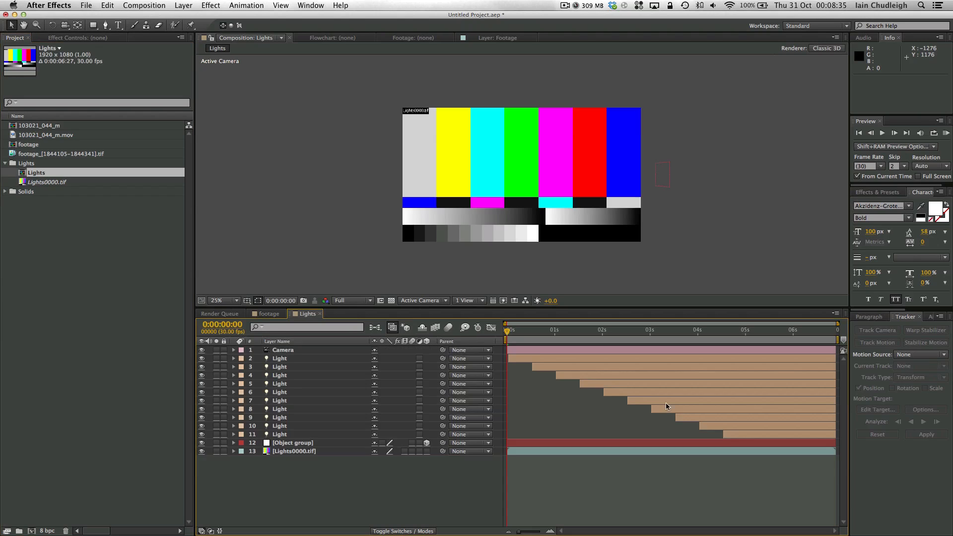
left_click_drag(534, 336, 689, 340)
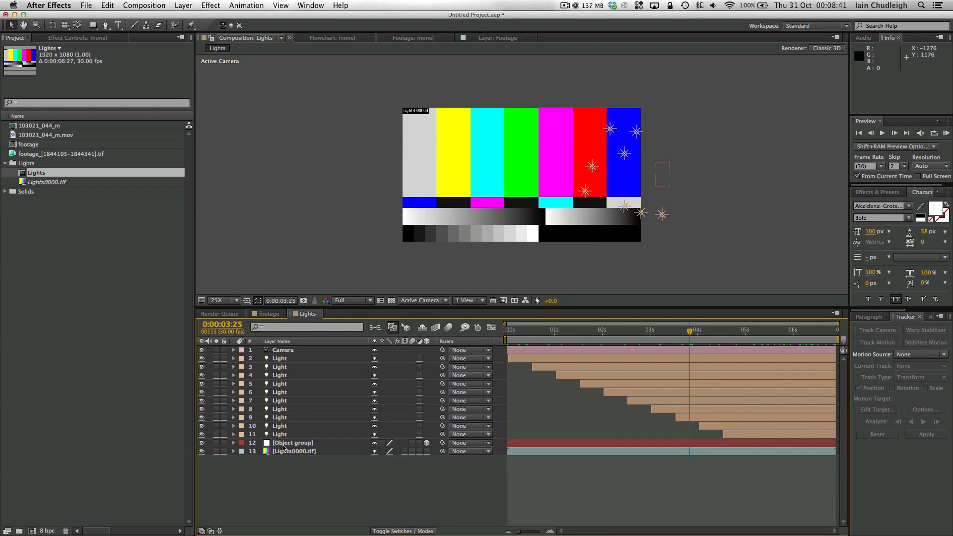
Step: Delete the Object group, Lights0000.tif and Camera layers from the Lights composition
left_click(285, 451)
left_click(289, 444, "shift")
key("Delete")
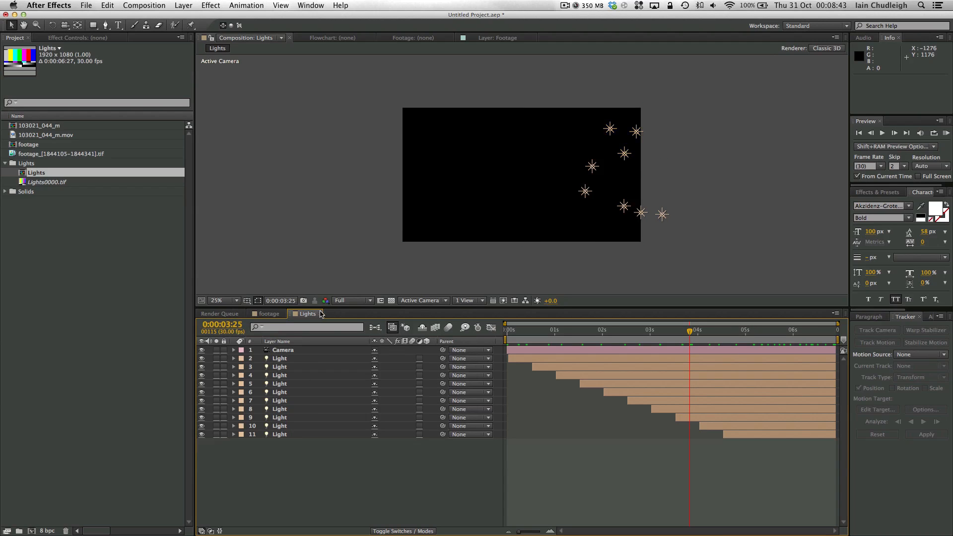
left_click(283, 351)
key("Delete")
Step: Add a null object to the Lights composition and parent all ten lights to it
left_click_drag(523, 337, 676, 341)
left_click_drag(285, 466, 265, 348)
right_click(259, 429)
mouse_move(303, 432)
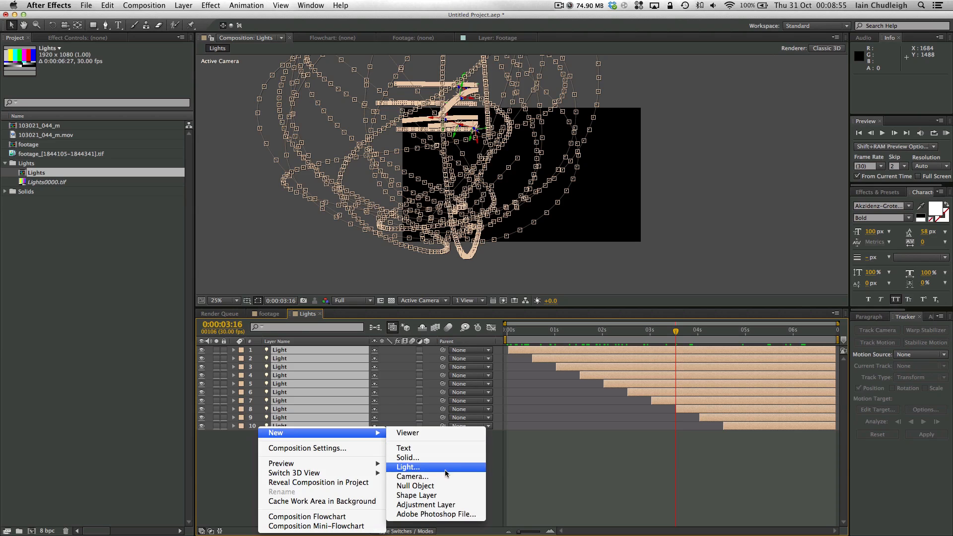
left_click(447, 485)
left_click_drag(341, 479, 304, 356)
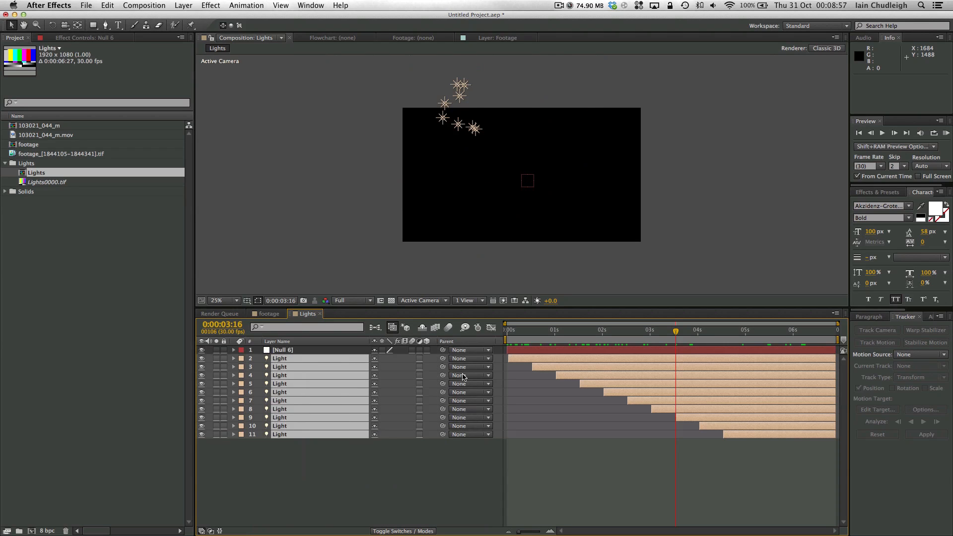
left_click_drag(442, 359, 330, 351)
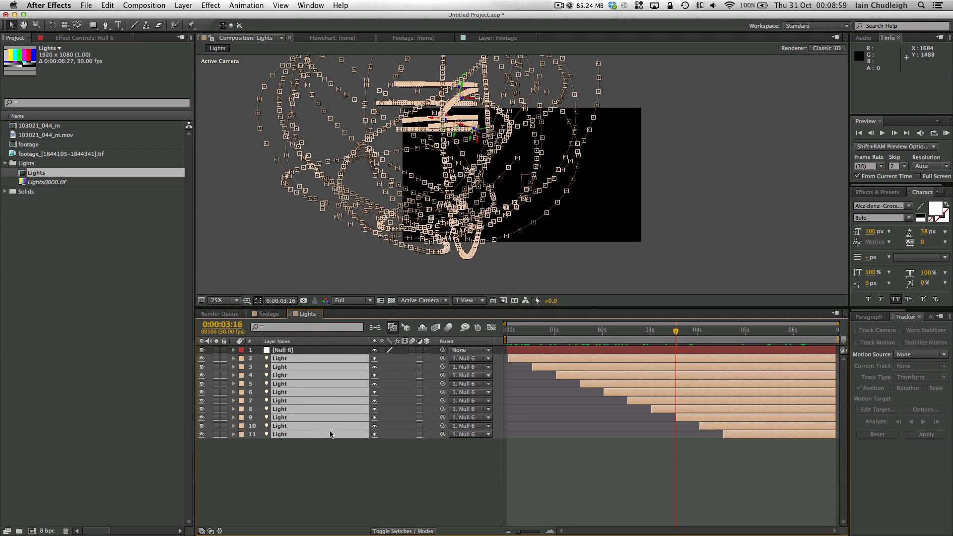
Step: Make the null a 3D layer
left_click(306, 350)
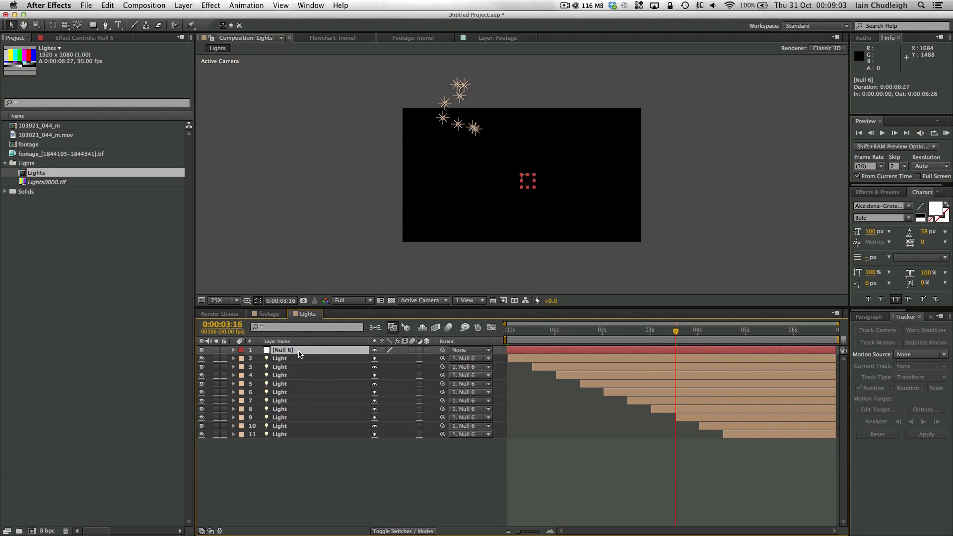
right_click(291, 350)
key("Escape")
left_click(426, 350)
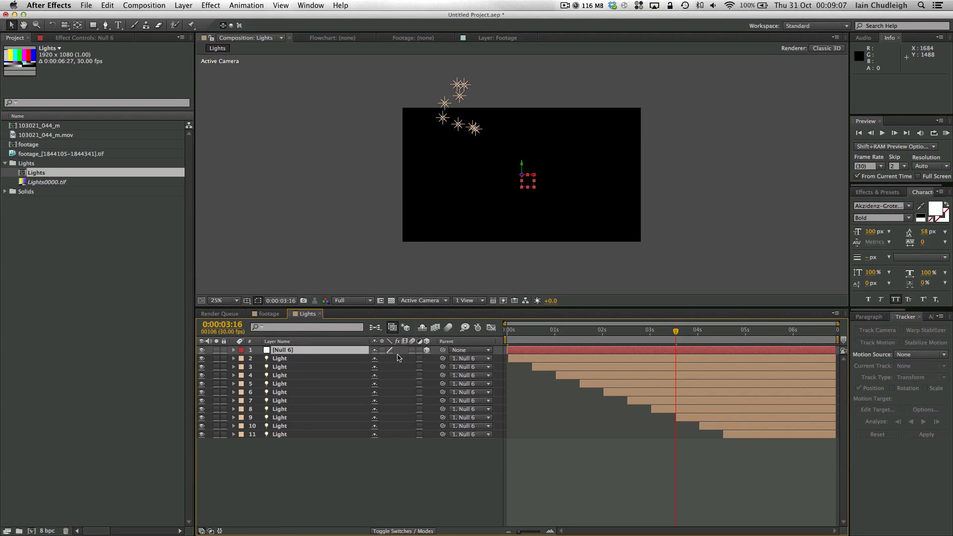
Step: Scale the null to about 316% and move it outside the frame to about X 2384, Y 1832
left_click_drag(528, 177, 704, 229)
left_click(515, 331)
left_click_drag(502, 333, 481, 335)
key("s")
left_click_drag(387, 359, 488, 358)
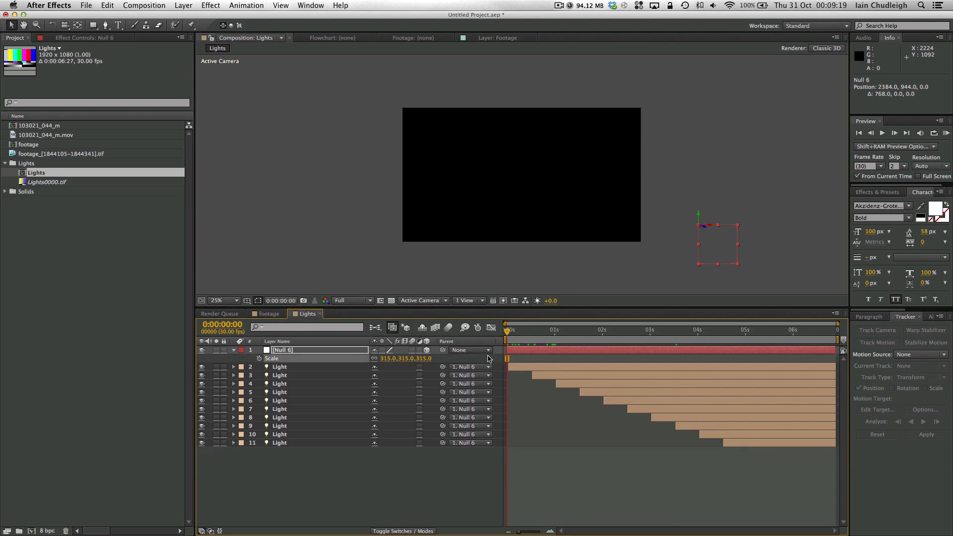
left_click_drag(541, 334, 658, 330)
left_click_drag(699, 212, 684, 273)
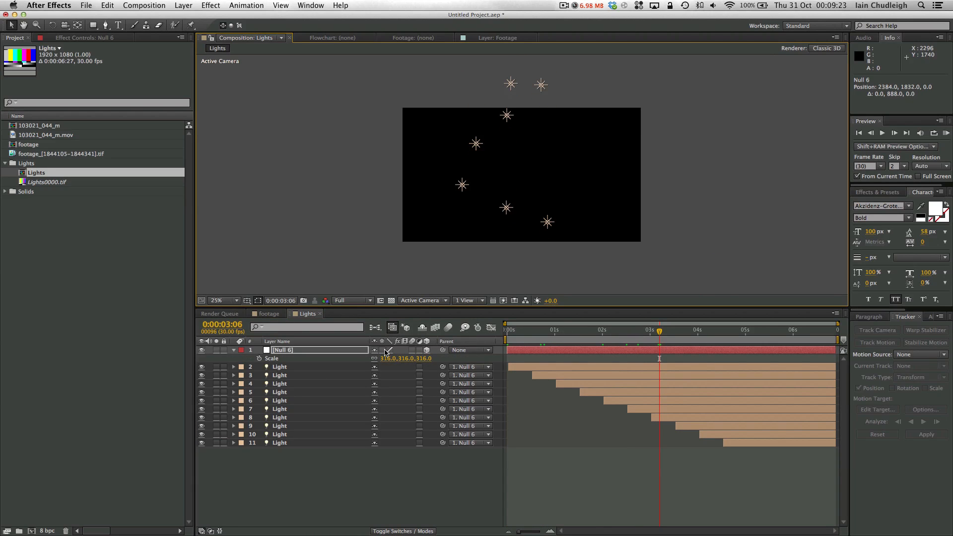
Step: Set the null's scale to 200% and its Y position to about 1700
left_click(387, 358)
type("200")
key("Return")
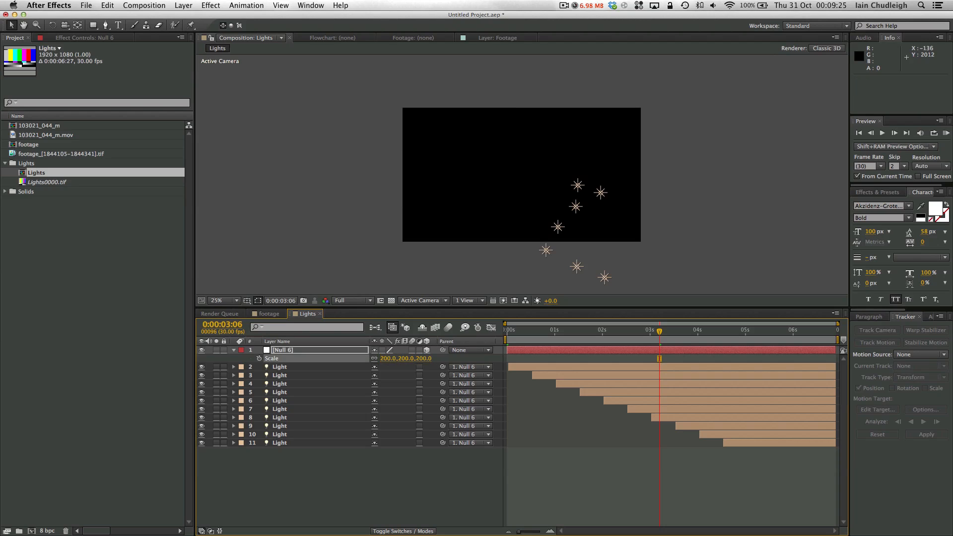
key("p")
left_click_drag(399, 358, 340, 360)
Step: Preview the lights from the first frame and shift the null's X position to about 2788
key("Home")
key("space")
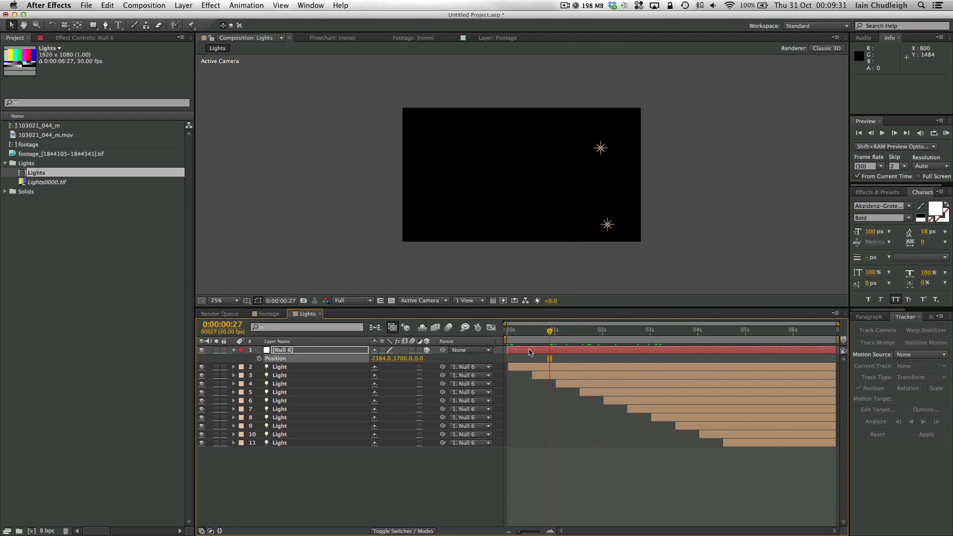
left_click_drag(388, 358, 522, 352)
key("shift+KP_0")
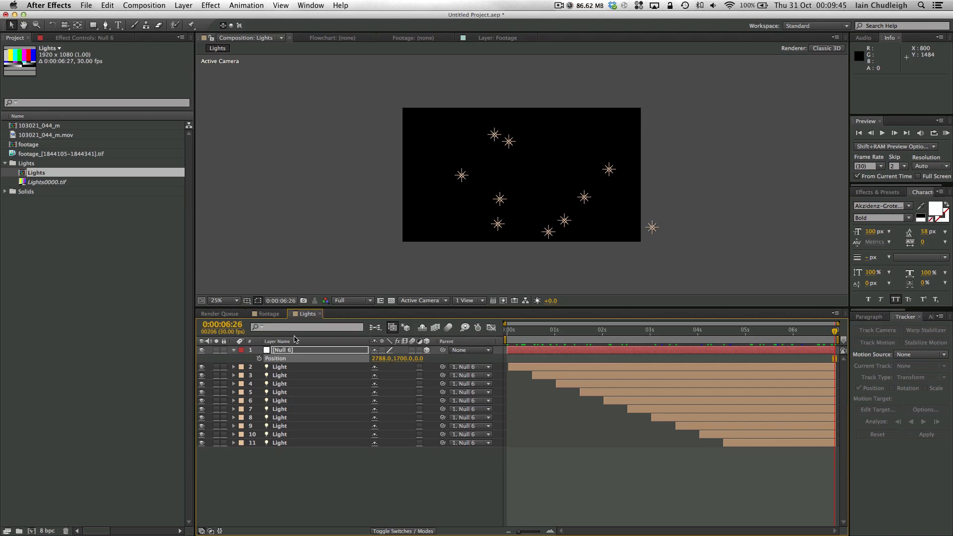
Step: Copy the null and all ten lights into the footage composition and scrub its timeline to check their motion
left_click_drag(296, 474, 280, 367)
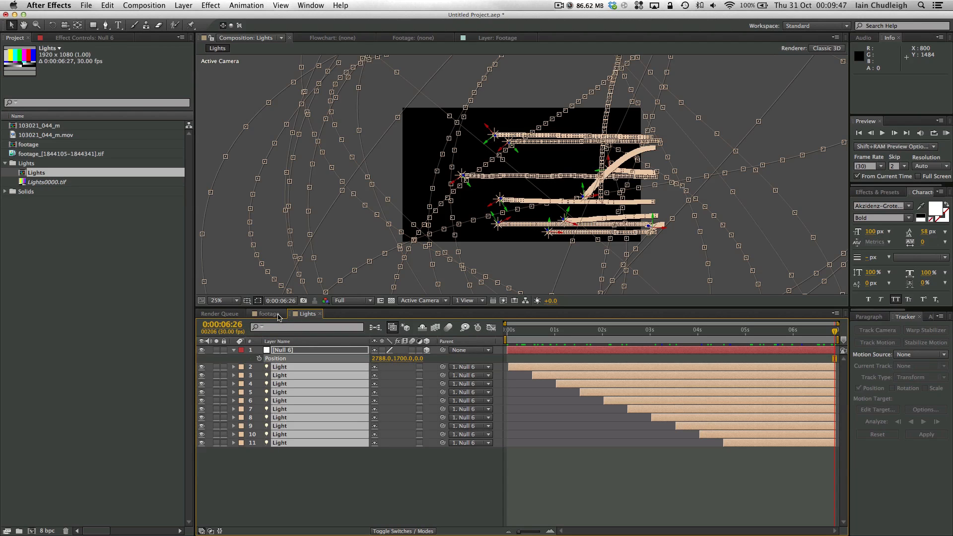
key("super+c")
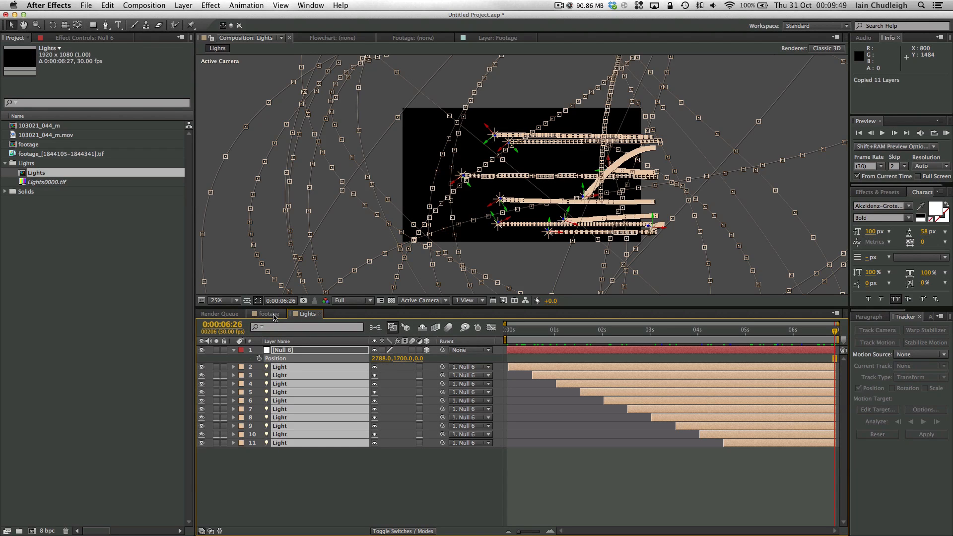
left_click(274, 314)
key("super+v")
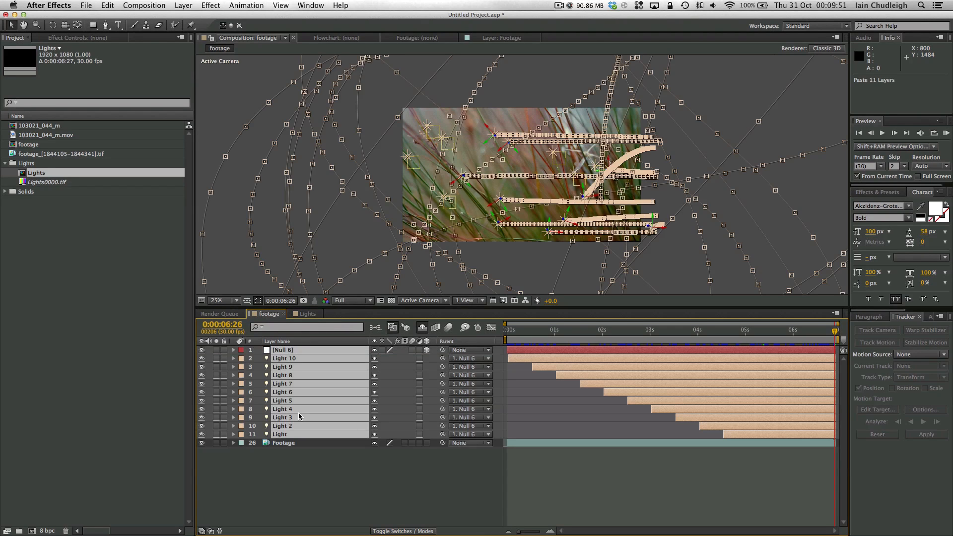
left_click(327, 472)
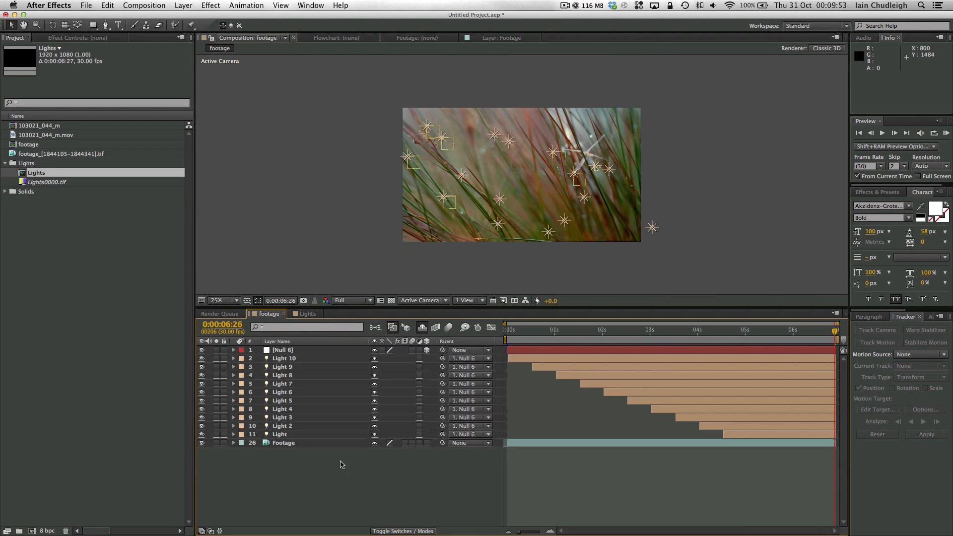
left_click_drag(536, 333, 508, 346)
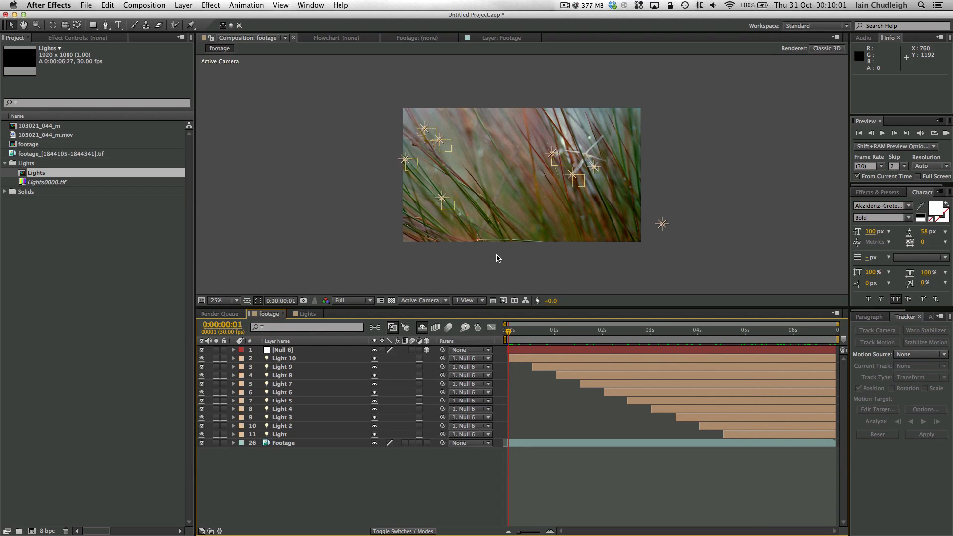
Step: Mark the null and all ten light layers as shy so that they are hidden from the footage composition's layer list
left_click(293, 351)
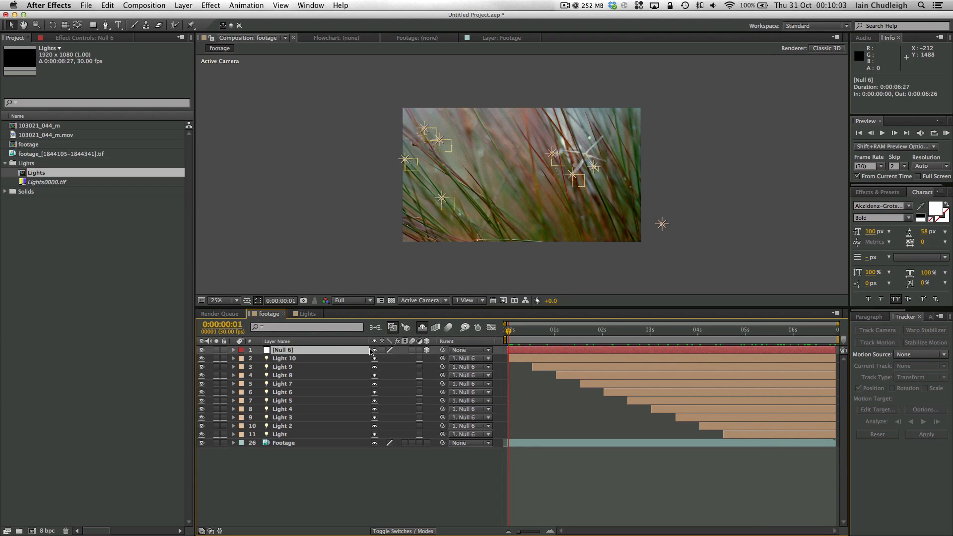
key("Delete")
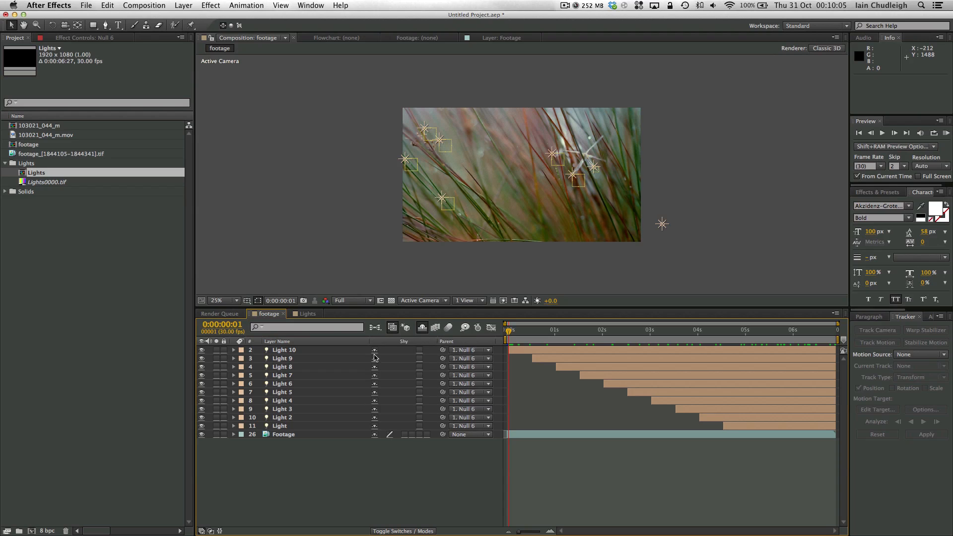
left_click(330, 351)
left_click(305, 425, "shift")
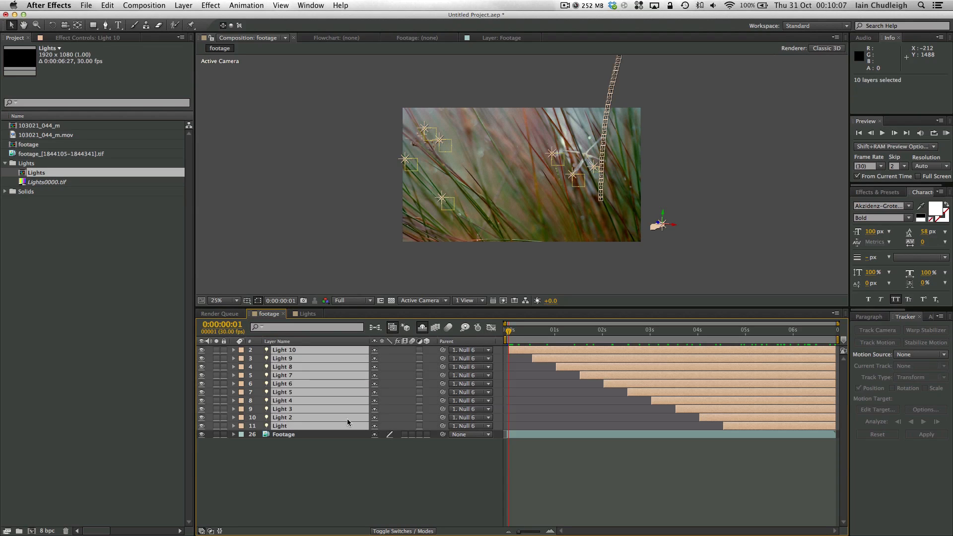
left_click(375, 427)
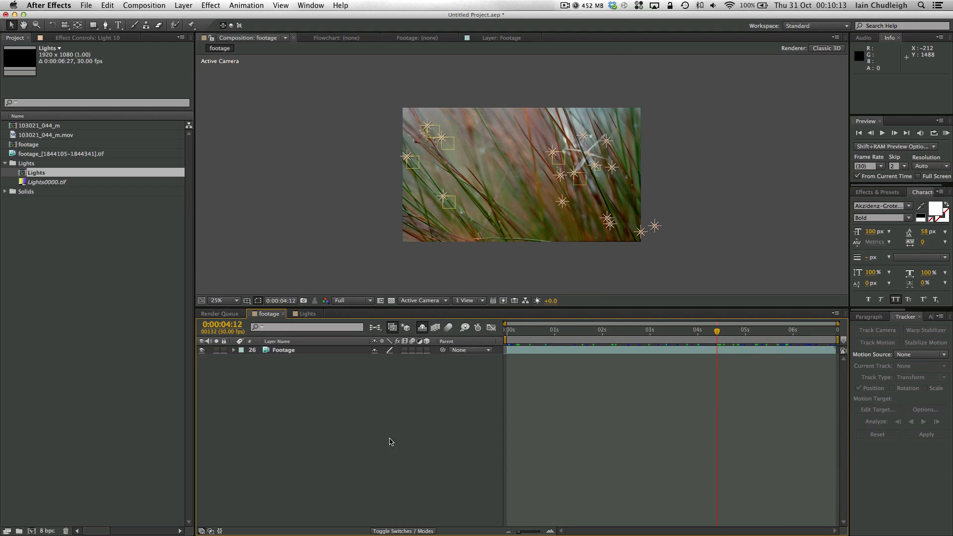
left_click(564, 4)
left_click(563, 5)
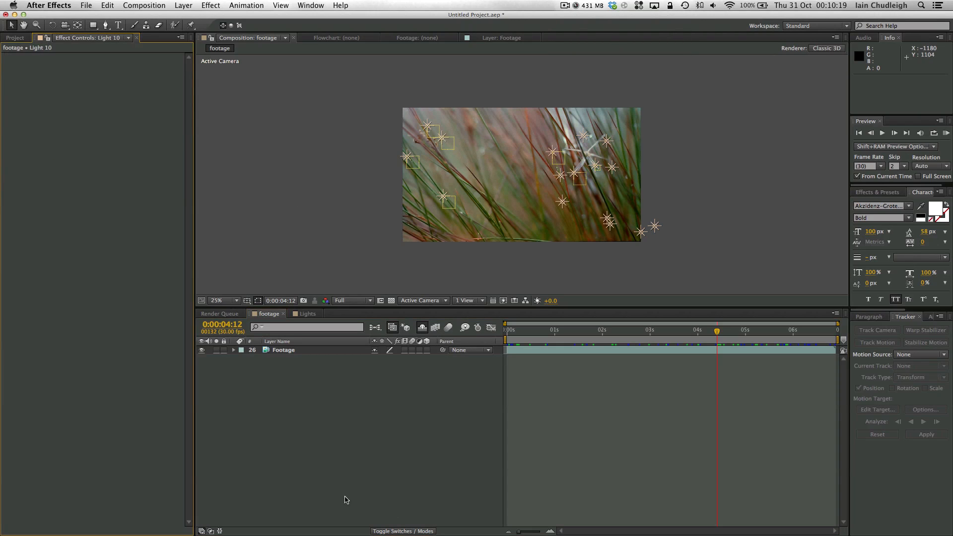
right_click(296, 381)
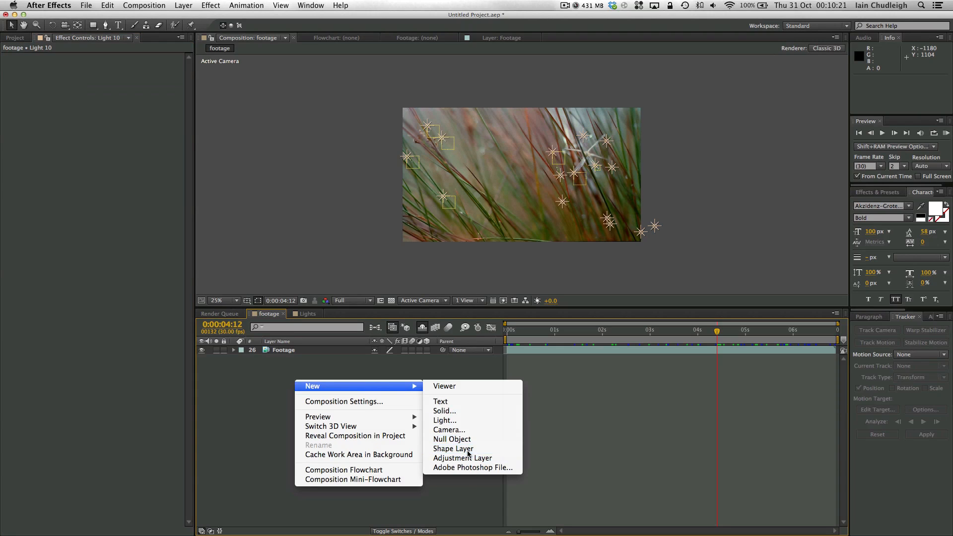
left_click(461, 452)
key("super+z")
Step: Create a 1920 × 1080 px black solid named Plexus in the footage composition
right_click(354, 404)
mouse_move(370, 409)
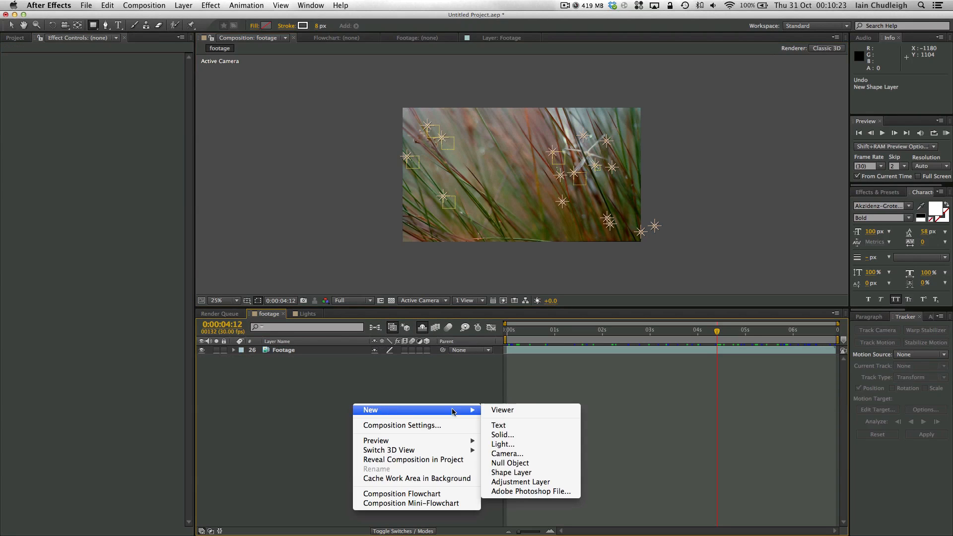
left_click(490, 434)
type("Plexus")
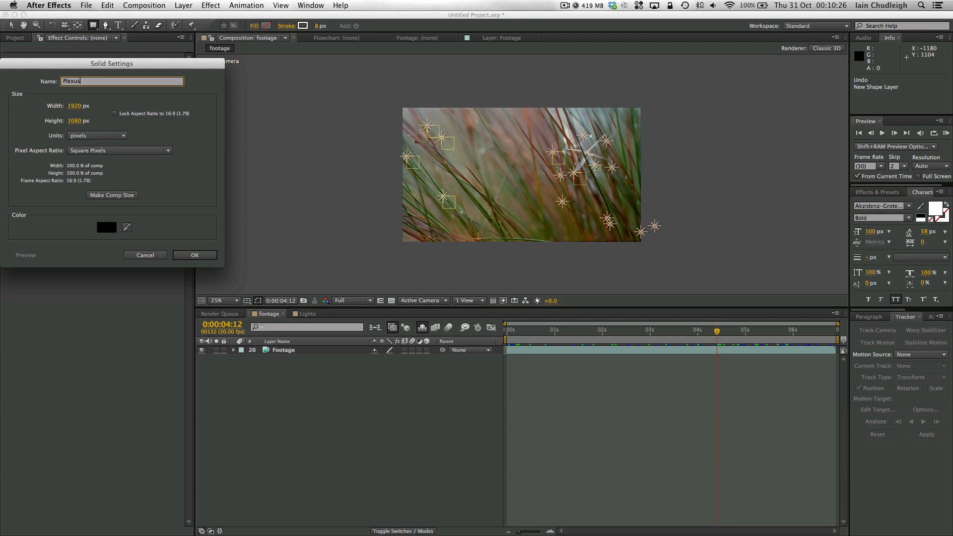
key("Return")
Step: Apply the Rowbyte Plexus effect to the Plexus solid and add a Layers geometry object
right_click(28, 142)
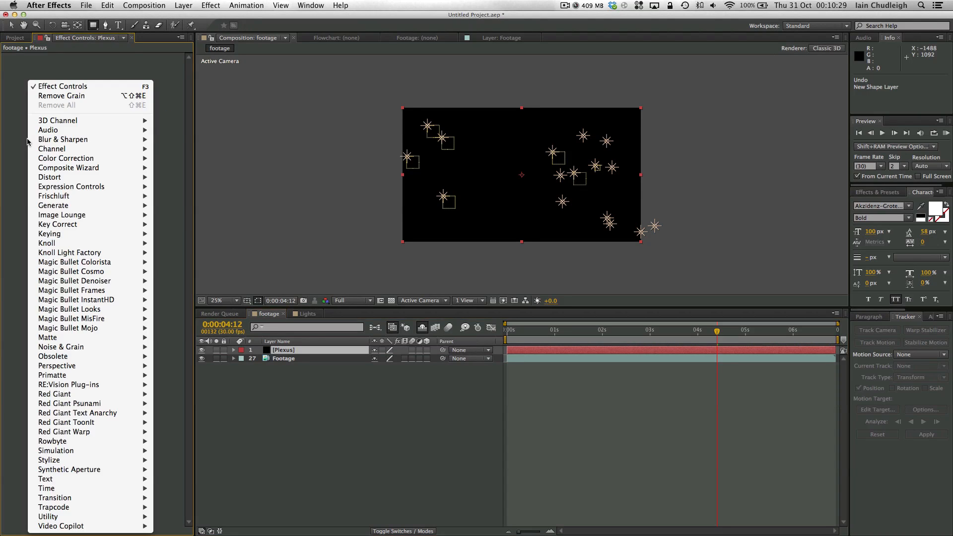
mouse_move(74, 441)
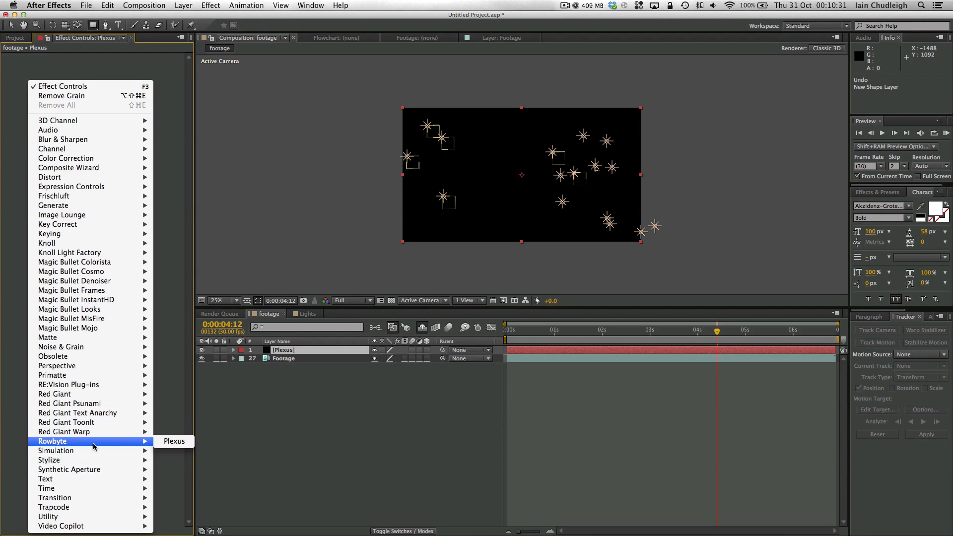
left_click(173, 442)
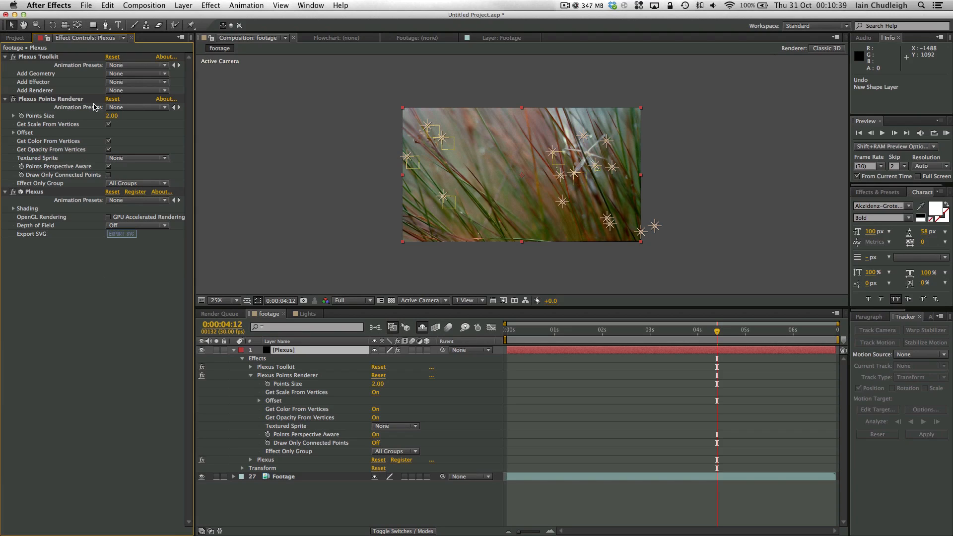
left_click(108, 74)
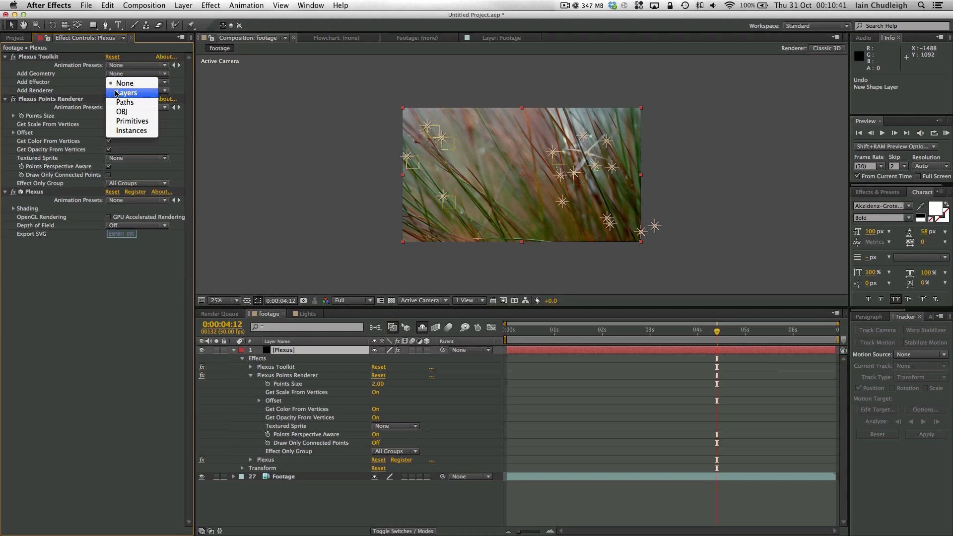
left_click(115, 93)
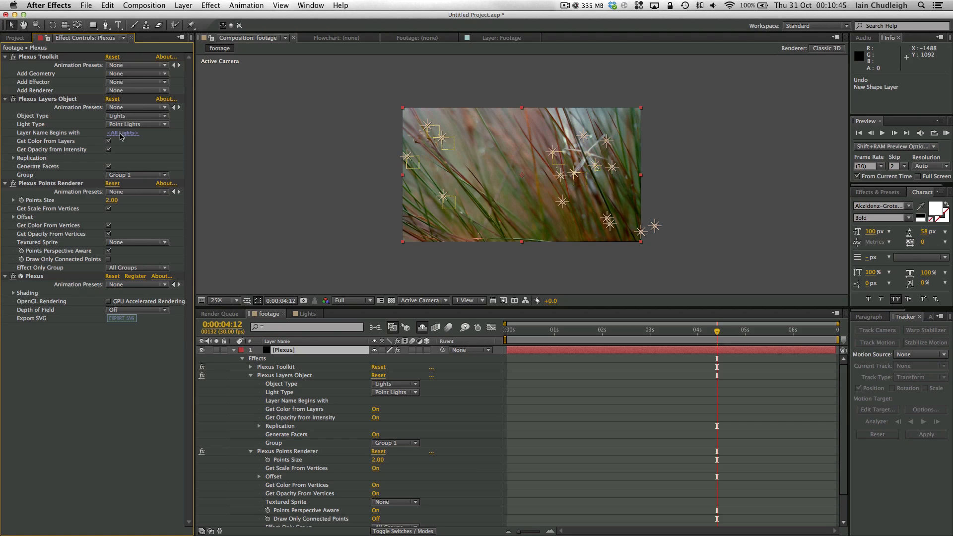
Step: Restrict the Plexus Layers Object to names beginning with "A Light" and set the Points Renderer's points size to 12
left_click(124, 134)
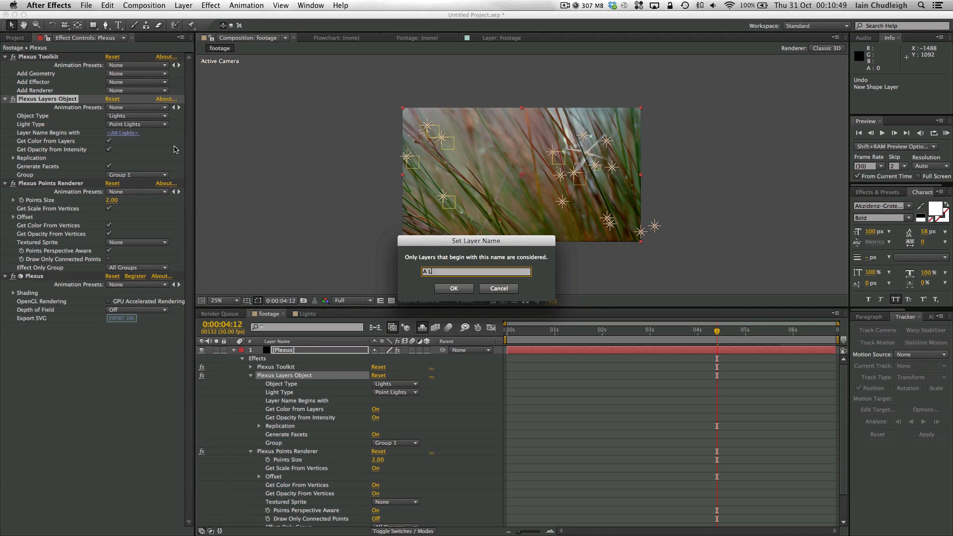
key("Return")
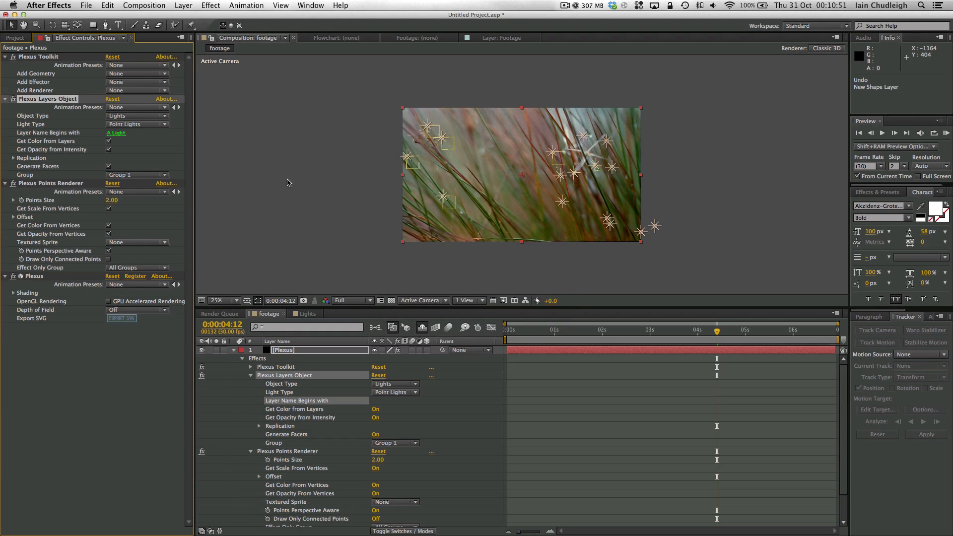
left_click(520, 333)
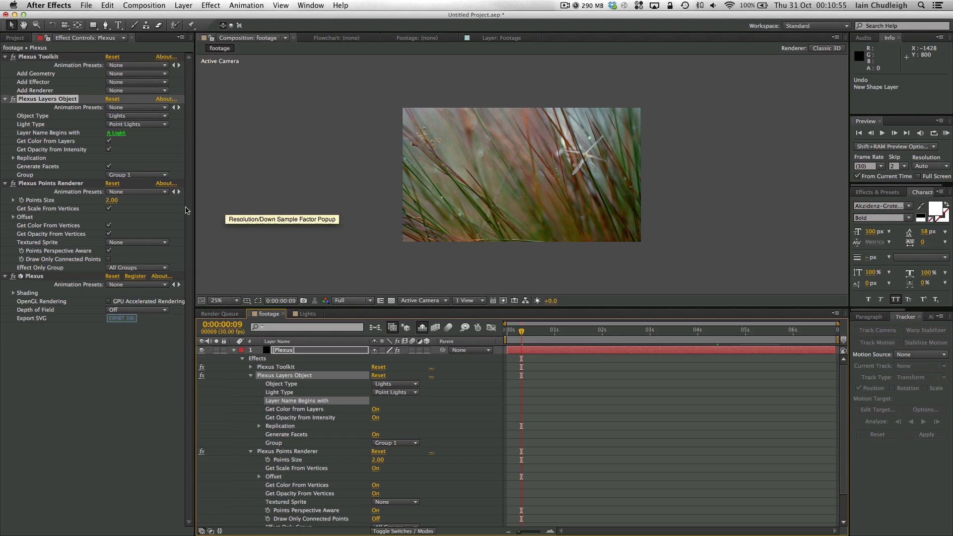
left_click_drag(118, 200, 182, 199)
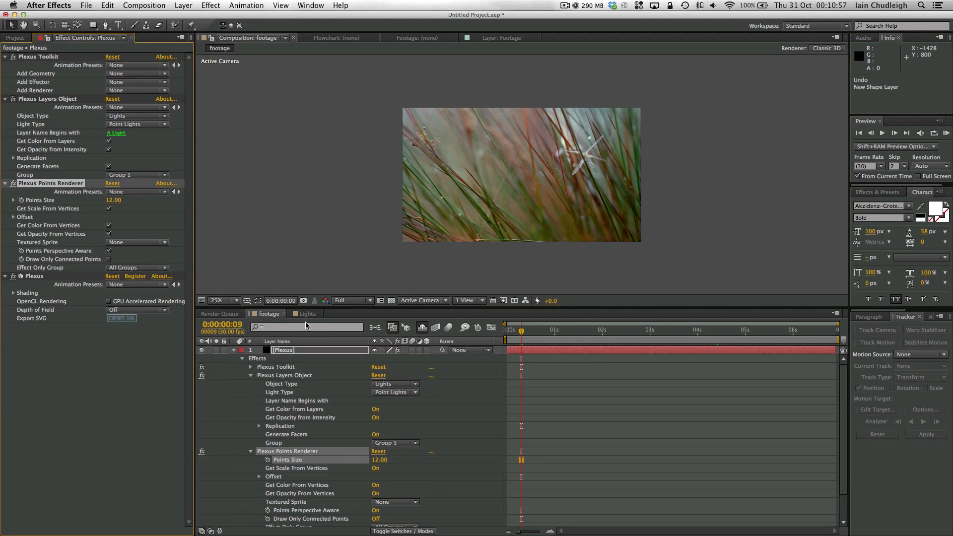
Step: Reveal the shy layers, set the Plexus Layers Object's name filter to "A Track", and hide the shy layers again
left_click(423, 328)
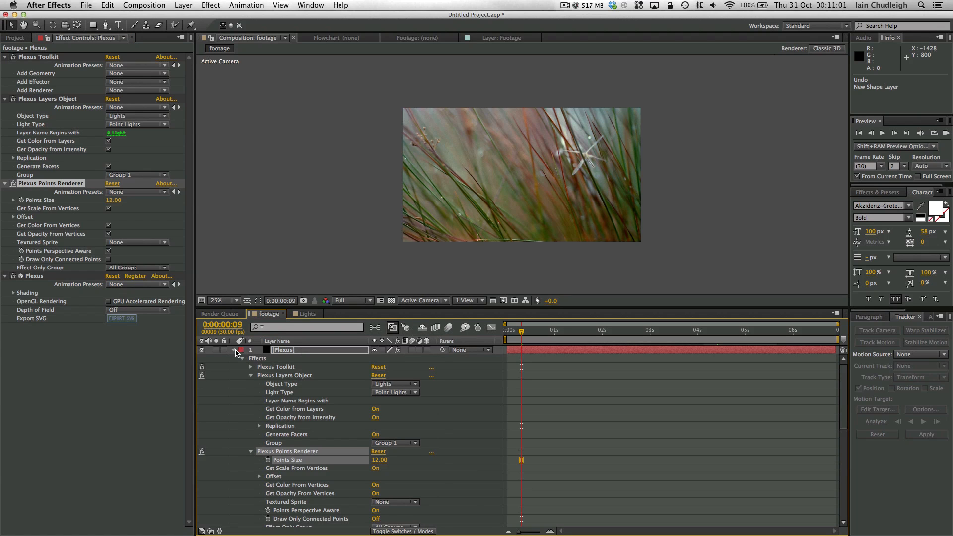
left_click(234, 350)
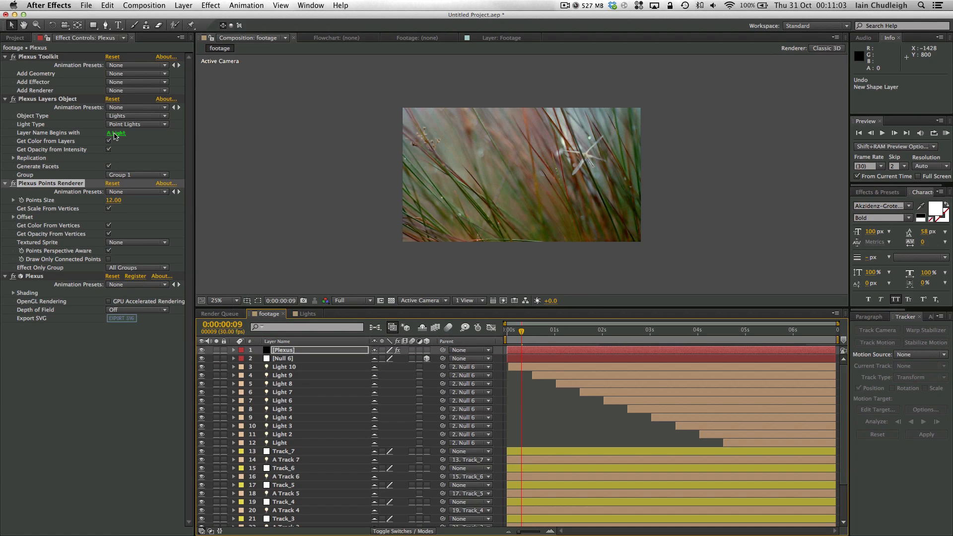
left_click(116, 133)
double_click(436, 272)
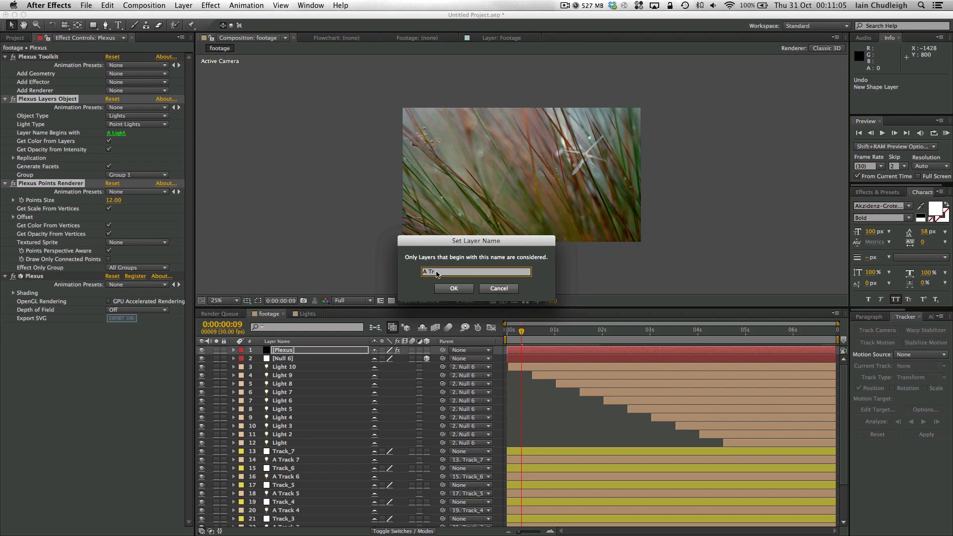
key("Return")
left_click_drag(514, 330, 476, 342)
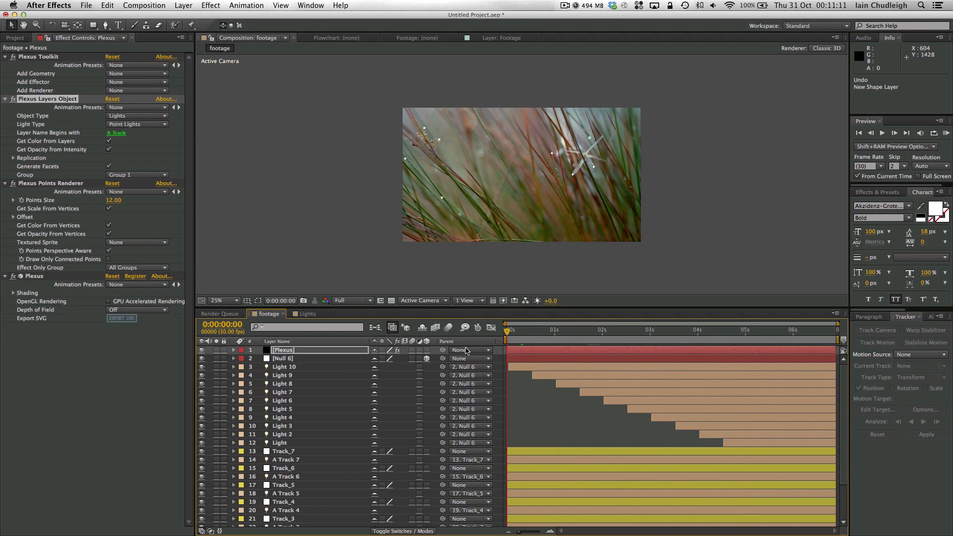
left_click(422, 328)
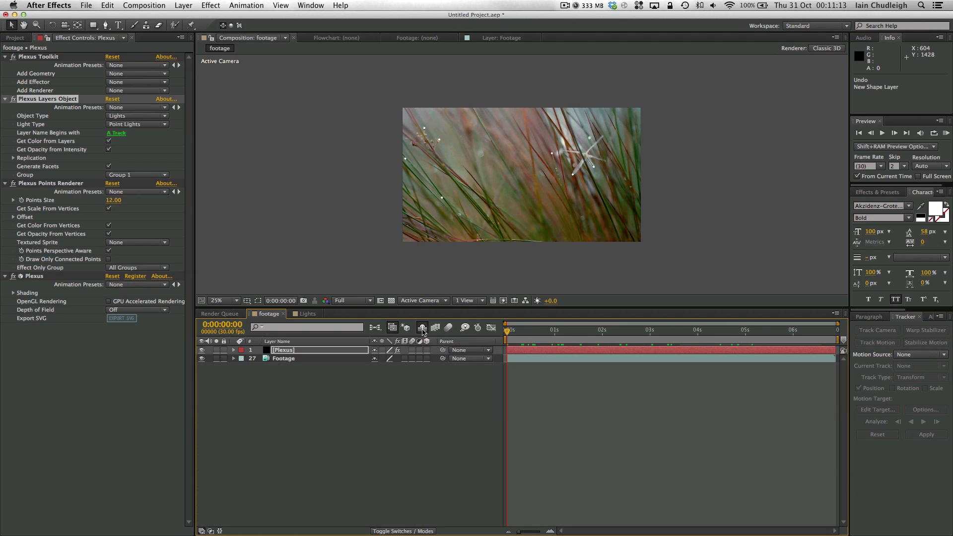
Step: Duplicate the Plexus Layers Object, set the copy's name filter to "Light", and scrub the timeline to check the points
left_click(49, 99)
key("super+d")
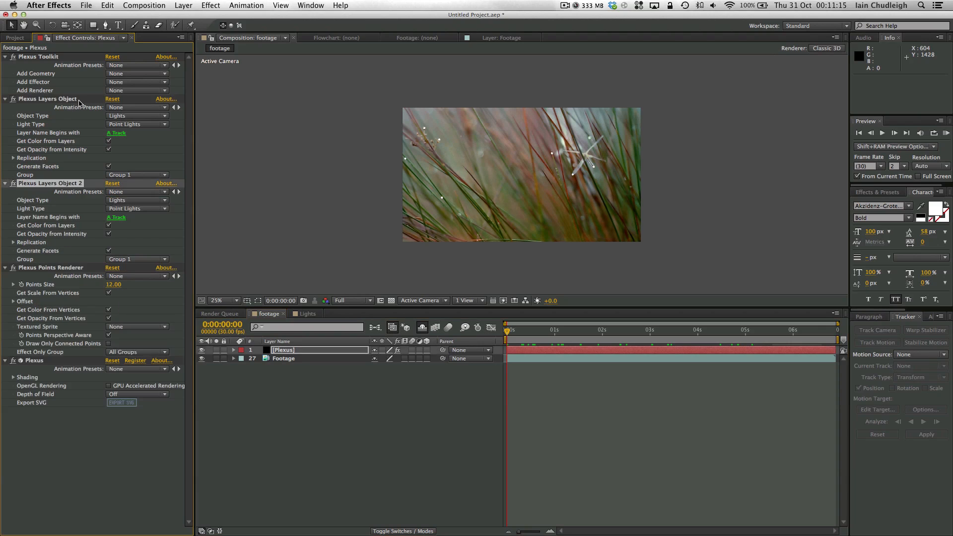
left_click(127, 218)
type("Light")
key("Return")
left_click(565, 339)
left_click_drag(605, 342, 740, 333)
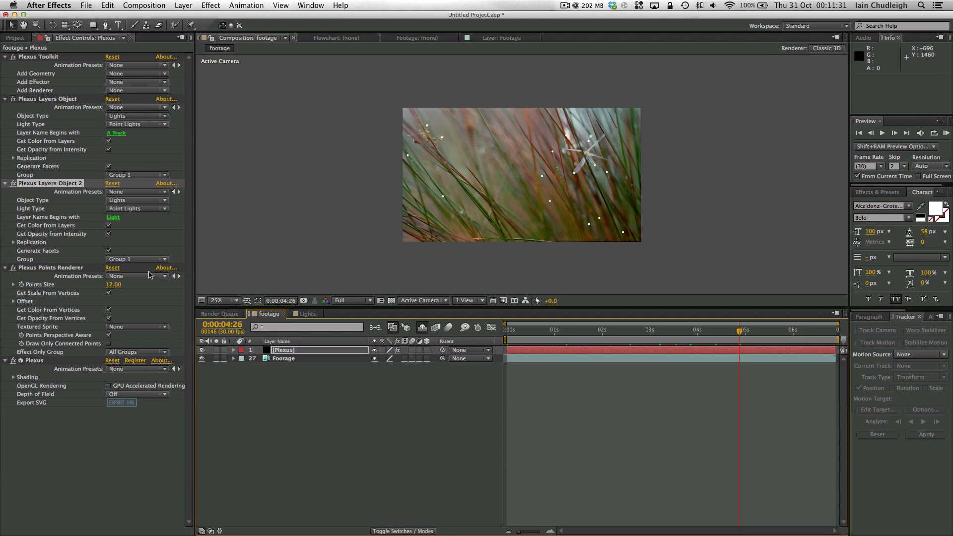
Step: Assign Plexus Layers Object 2 to Group 2 and limit the Points Renderer to Group 1
left_click(54, 99)
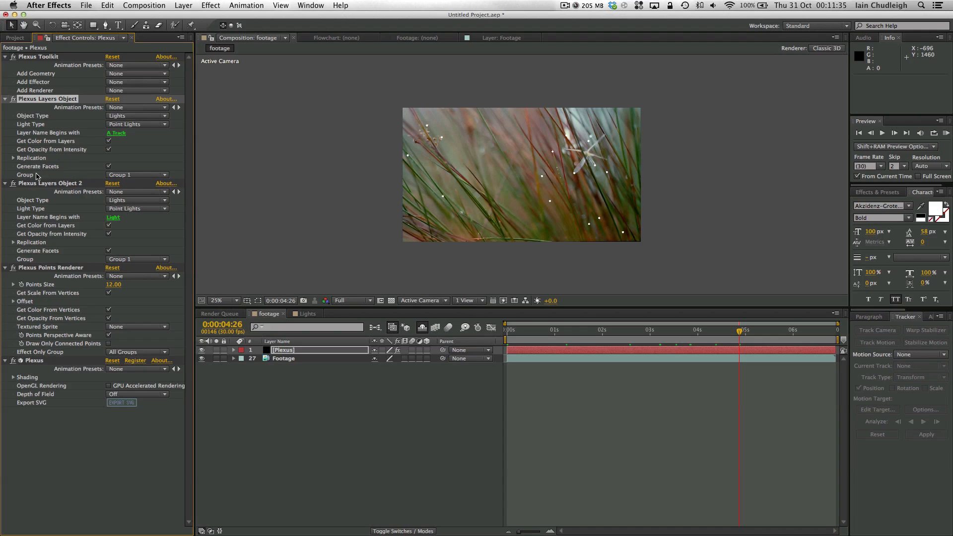
left_click(126, 259)
left_click(128, 279)
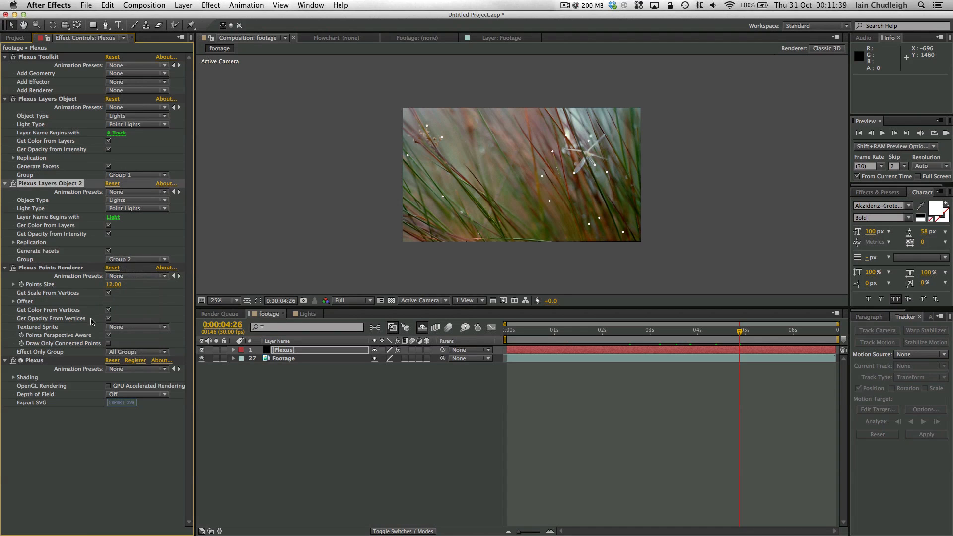
left_click(50, 268)
left_click(135, 352)
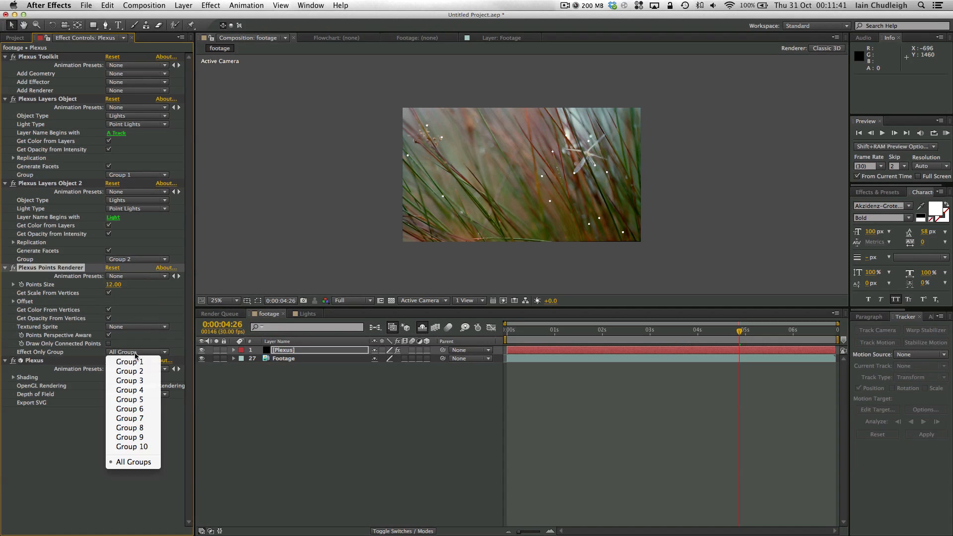
left_click(134, 365)
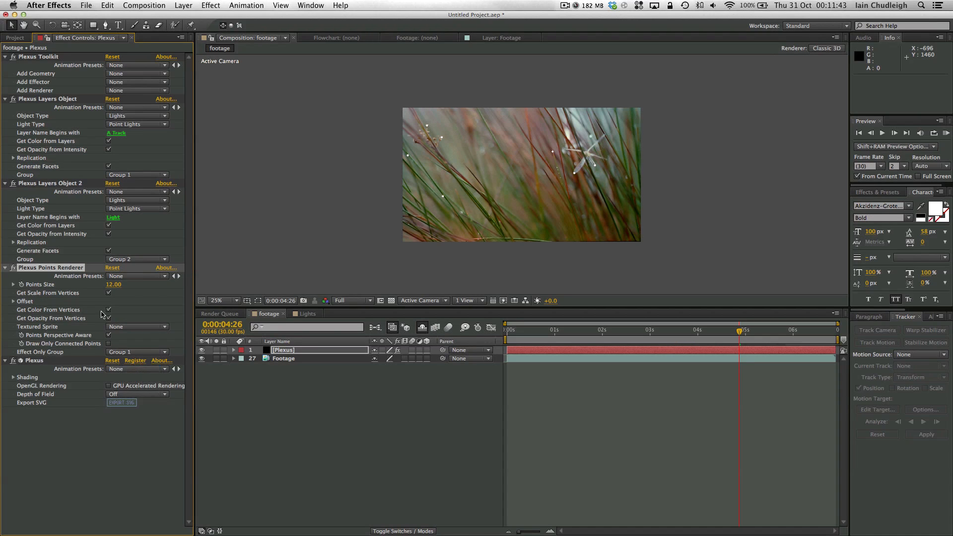
Step: Duplicate the Plexus Points Renderer, limit the copy to Group 2, and set its points size to 3
key("super+d")
left_click(125, 444)
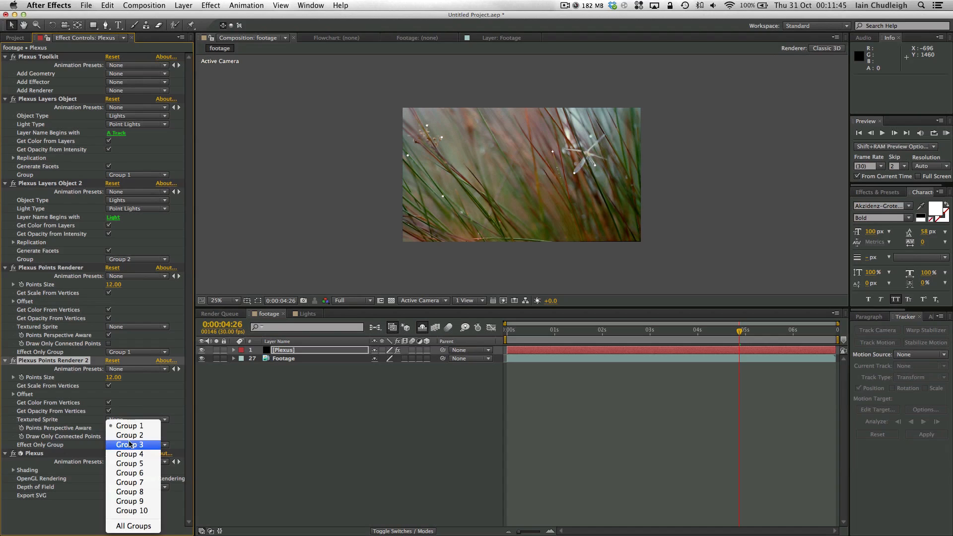
left_click(135, 436)
left_click_drag(113, 378, 73, 386)
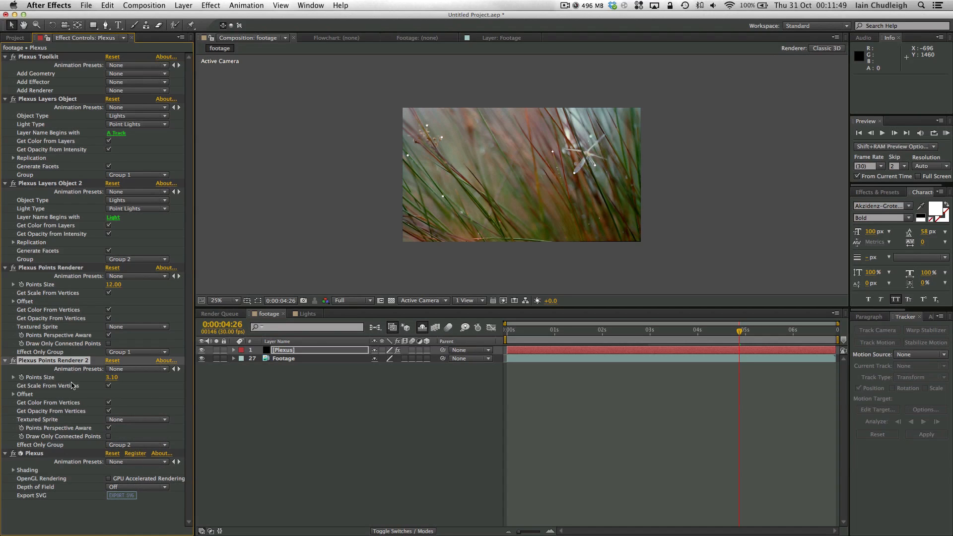
left_click(112, 377)
type("3")
key("Return")
Step: Scrub and play the footage composition at 50% magnification to check the small moving points against the tracked ones
left_click(557, 332)
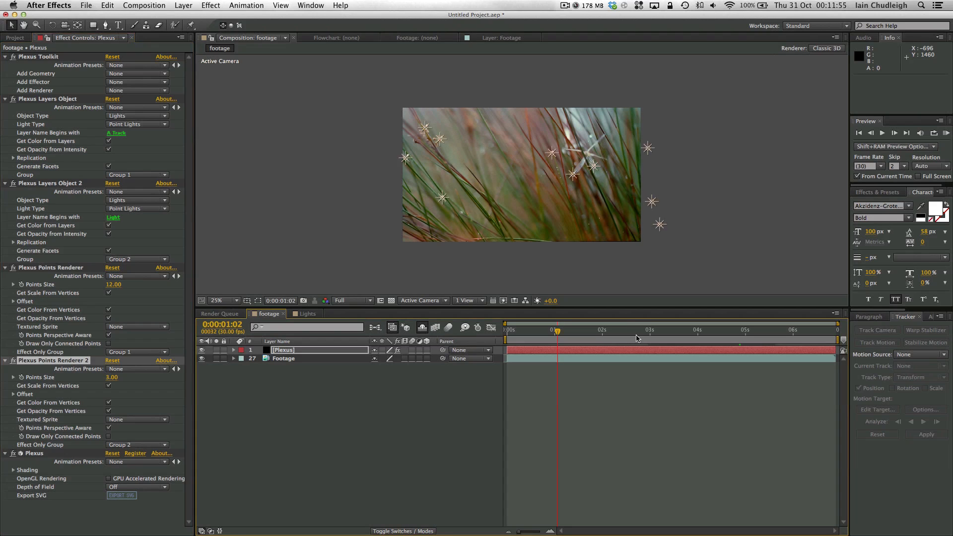
left_click(634, 333)
left_click_drag(661, 336, 763, 337)
key("period")
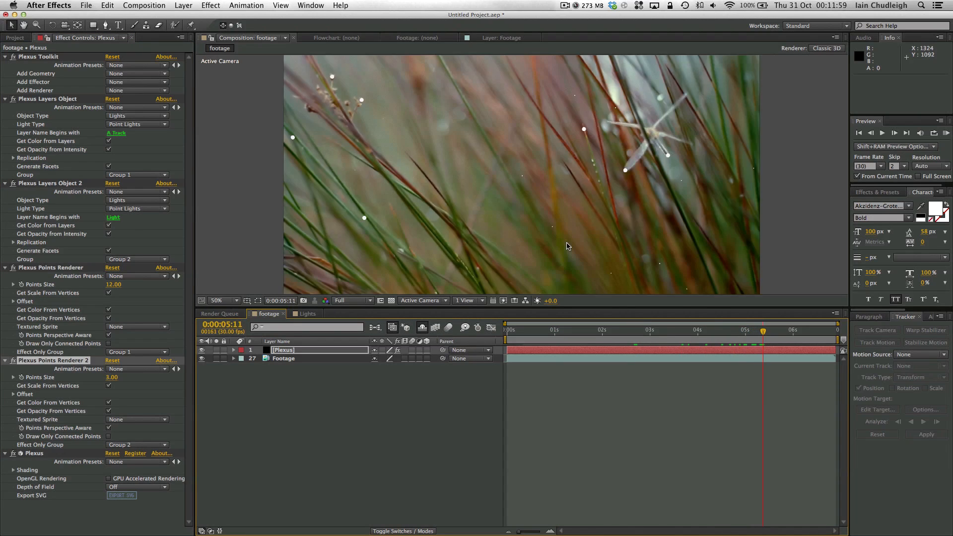
left_click(655, 330)
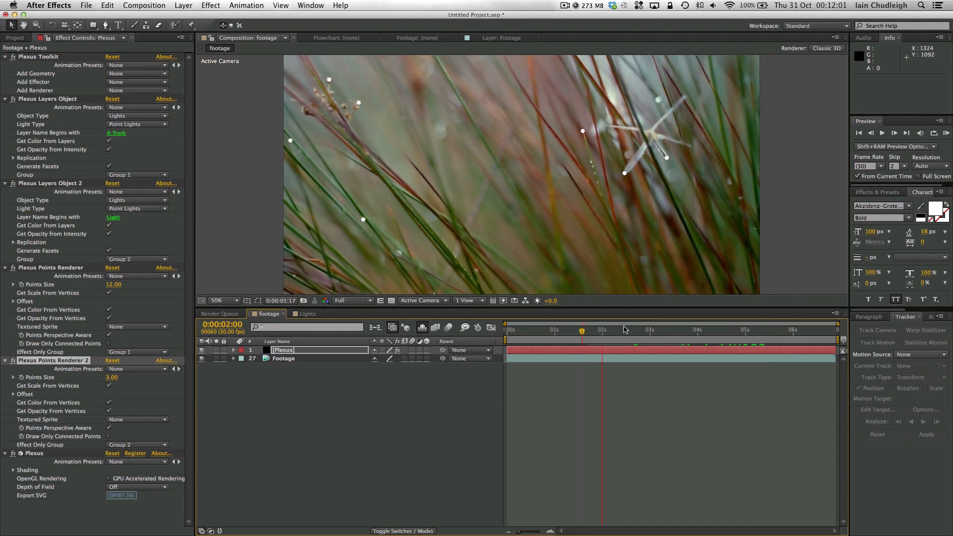
key("space")
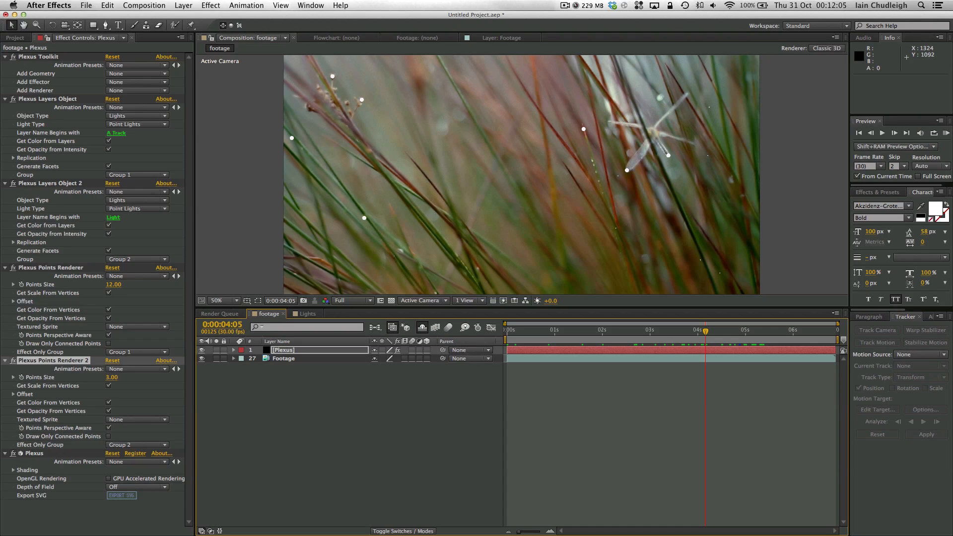
Step: Collapse the settings of both Plexus Layers Objects and both Points Renderers
left_click(5, 100)
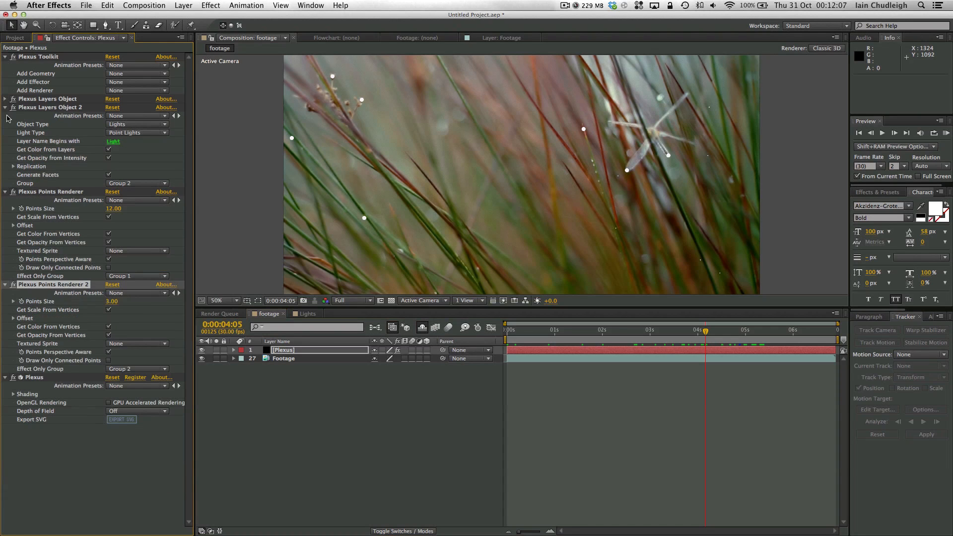
left_click(6, 107)
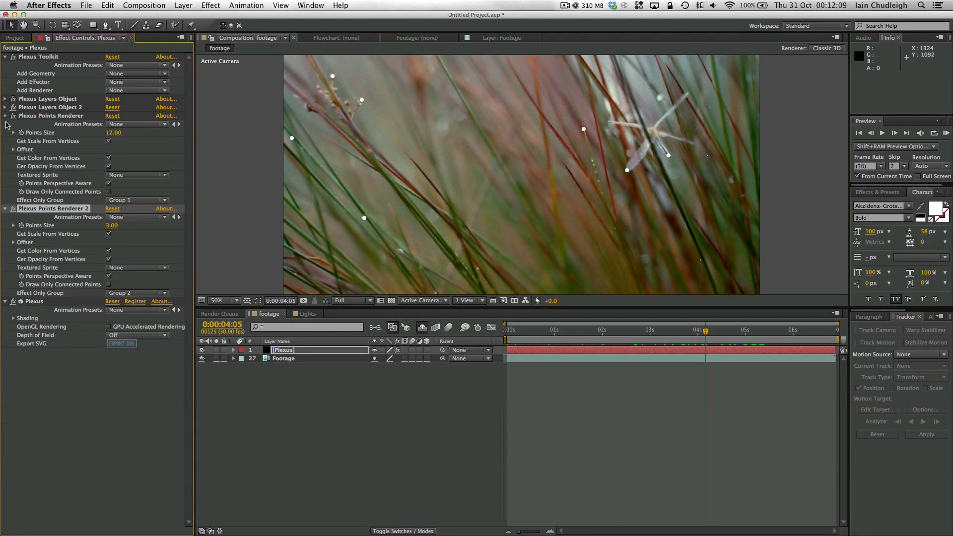
left_click(6, 115)
left_click(5, 124)
left_click(56, 242)
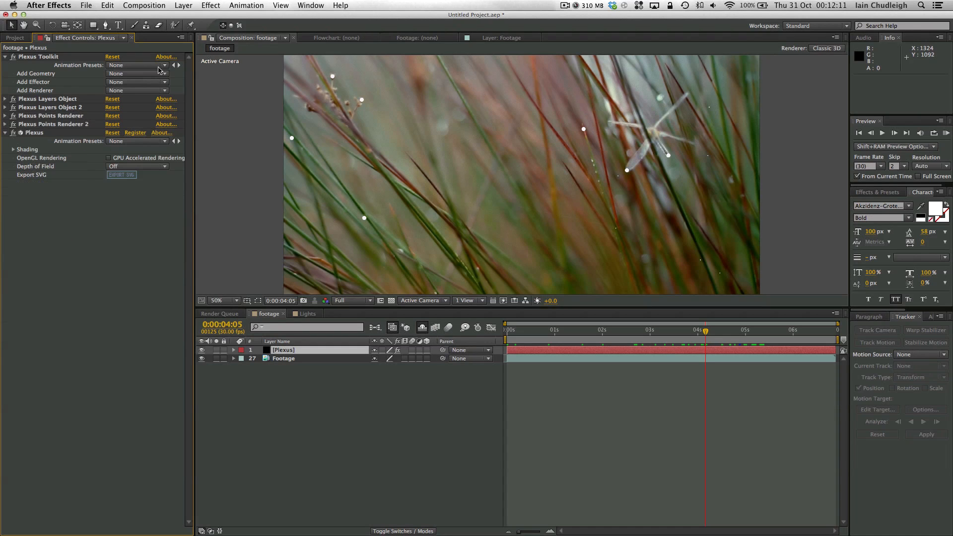
Step: Add a Plexus Lines Renderer and set its maximum distance to 269
left_click(119, 90)
left_click(120, 119)
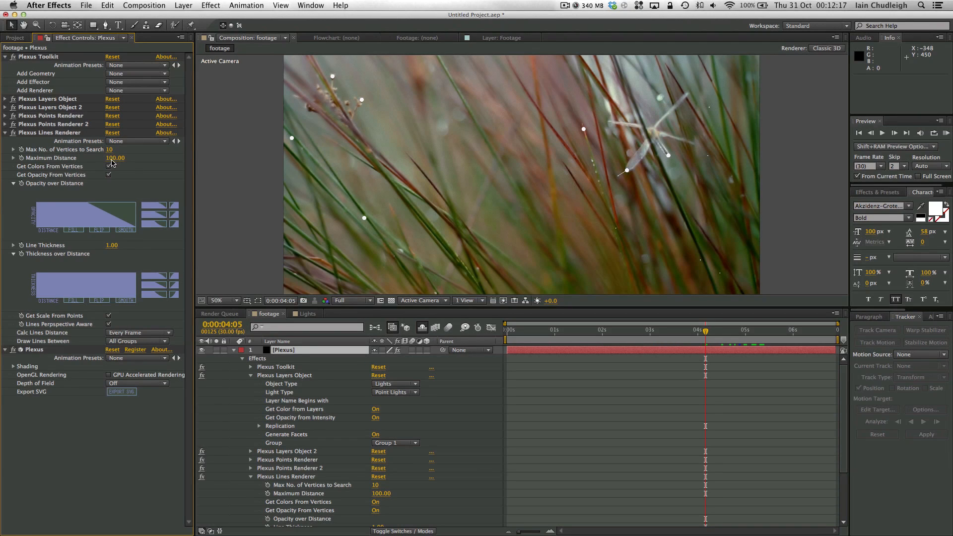
left_click_drag(115, 158, 208, 167)
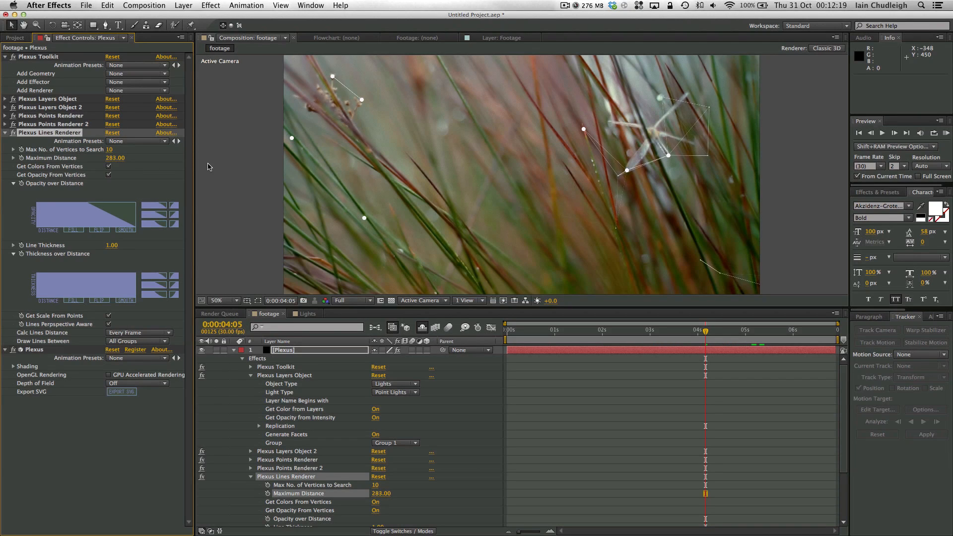
Step: Set the preview resolution to Half, enlarge the composition view, and scrub the timeline to check the connecting lines
left_click(555, 337)
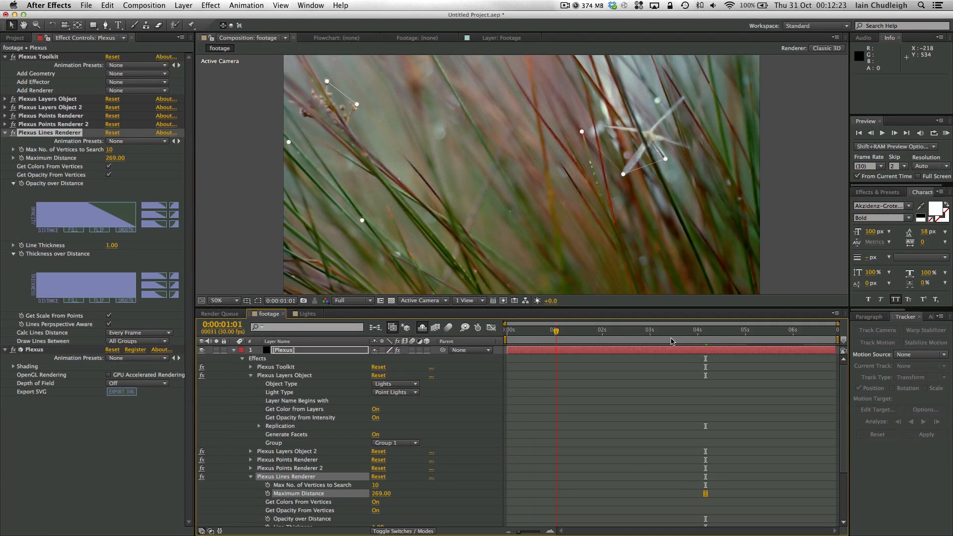
left_click(685, 341)
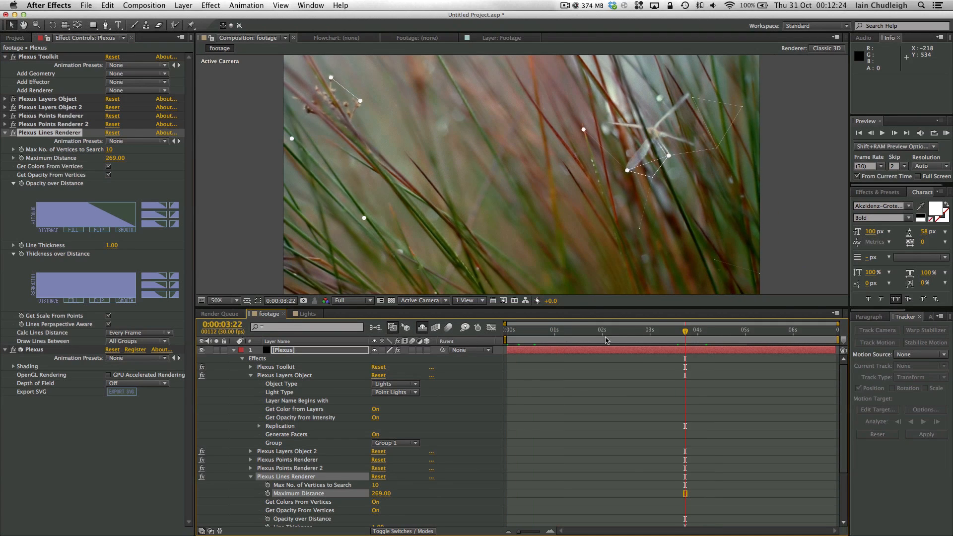
left_click(368, 300)
left_click(355, 336)
left_click_drag(577, 334, 745, 334)
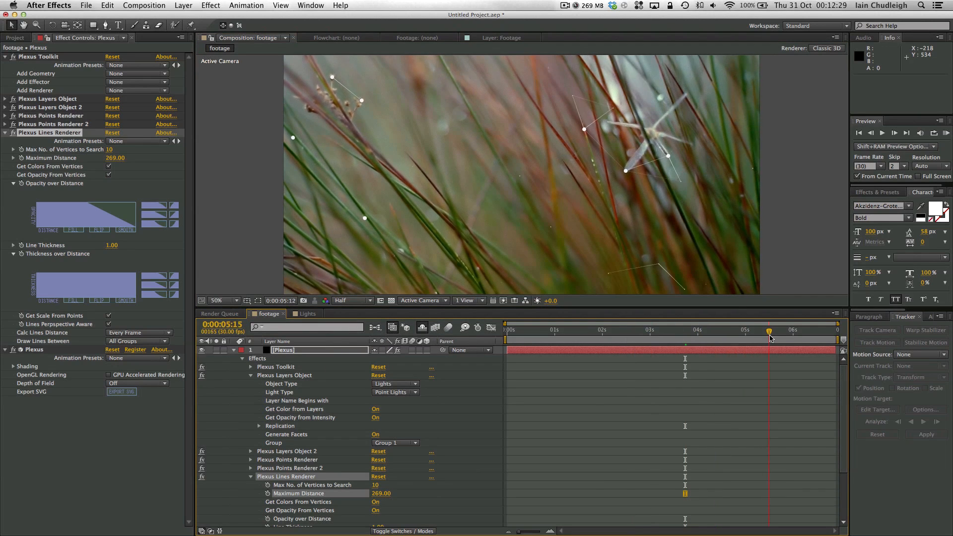
key("F12")
key("F12")
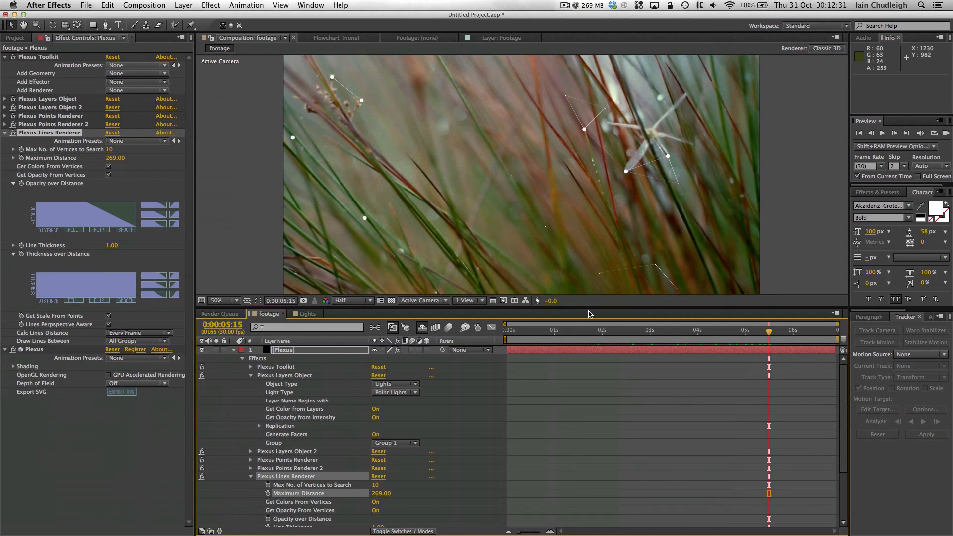
left_click_drag(545, 333, 794, 340)
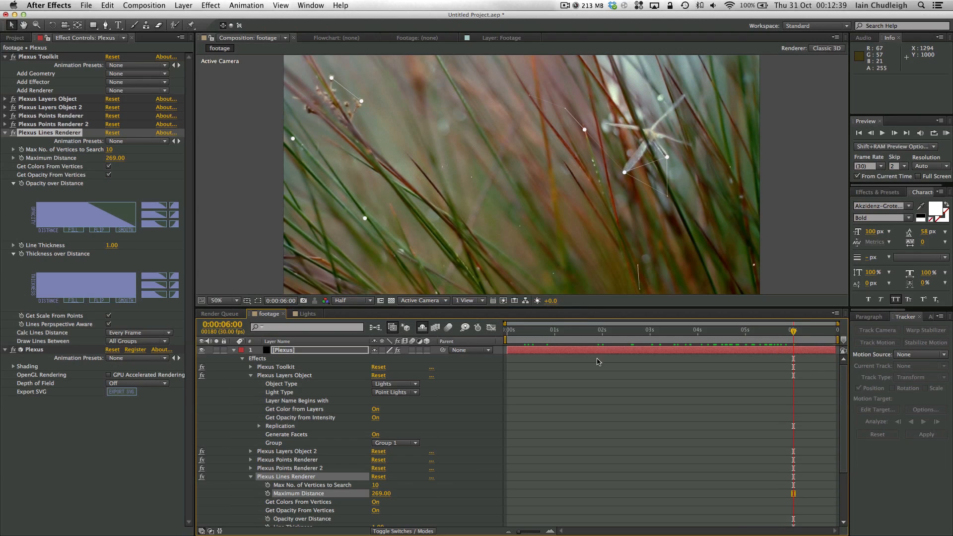
left_click_drag(584, 307, 554, 435)
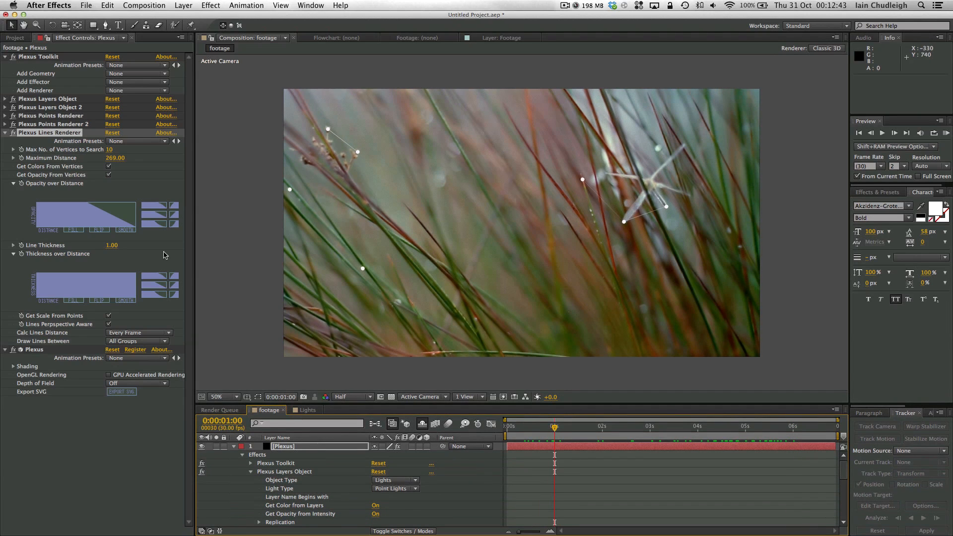
Step: Reduce the points size of the Group 1 Plexus Points Renderer to 5
left_click(5, 116)
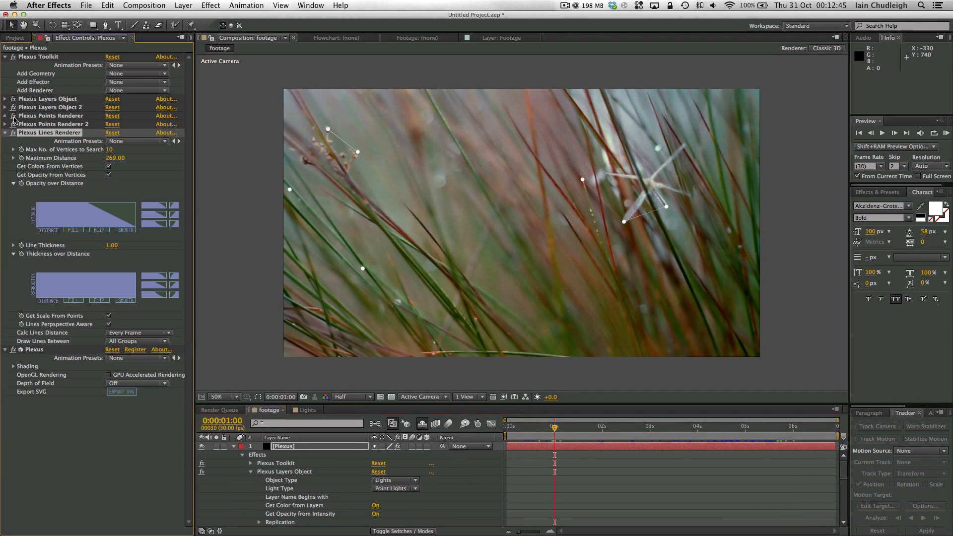
left_click(113, 133)
type("5")
key("Return")
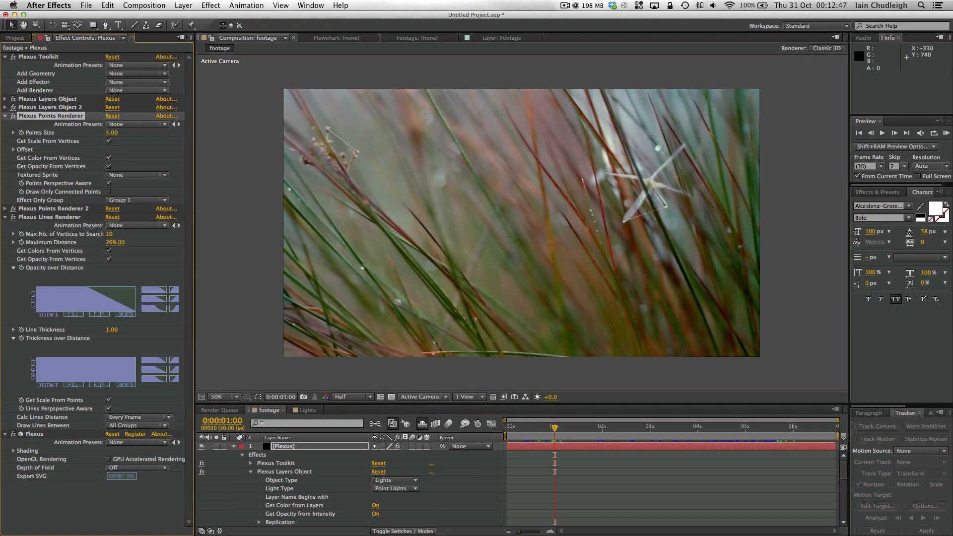
left_click_drag(110, 134, 116, 137)
Step: Collapse the open Plexus effect settings and the Plexus layer's properties in the timeline
left_click(4, 116)
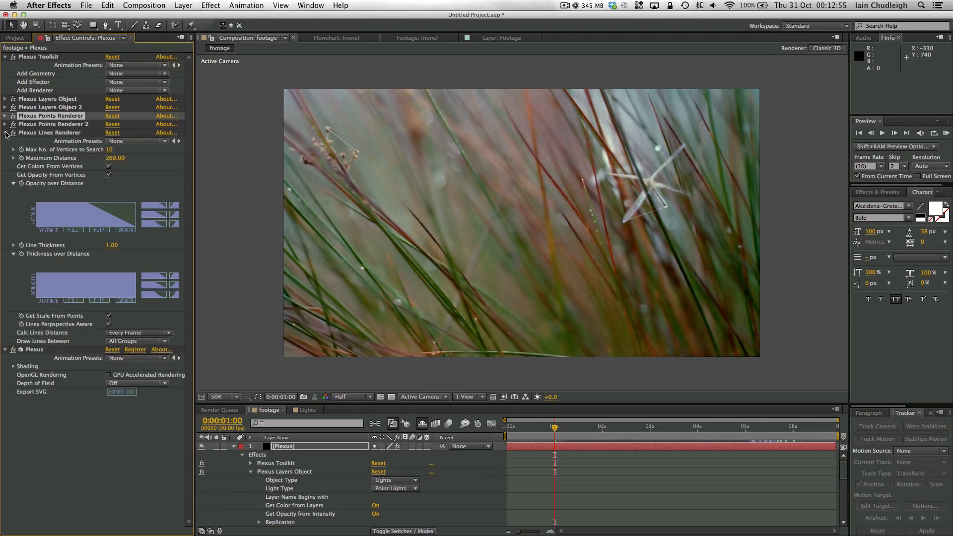
left_click(4, 133)
left_click(5, 141)
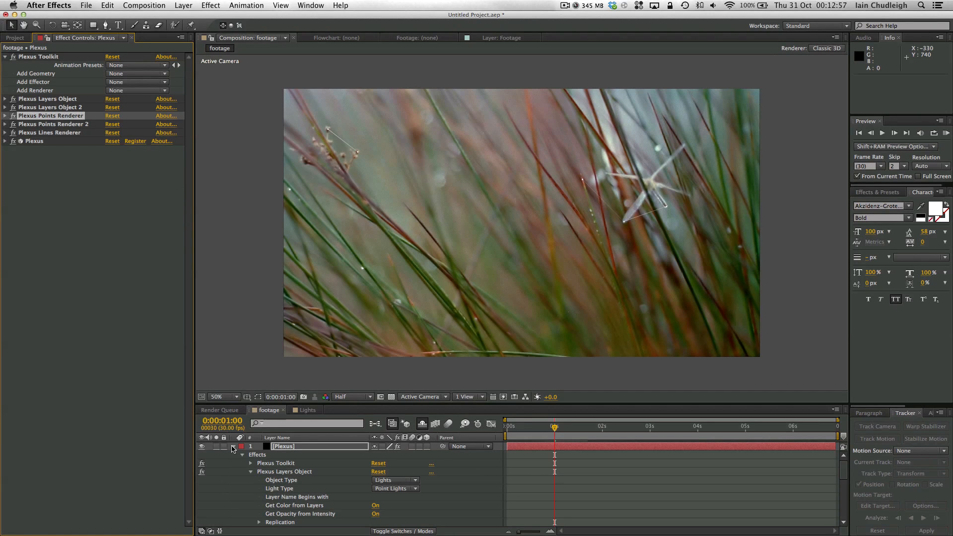
left_click(234, 446)
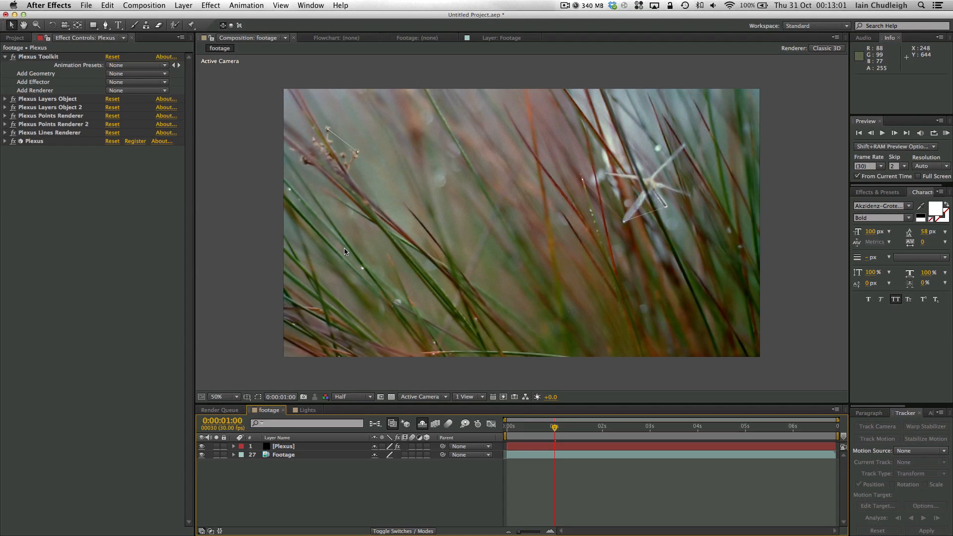
Step: Create a new 1920 × 1080 solid named Flare in the footage composition
right_click(300, 483)
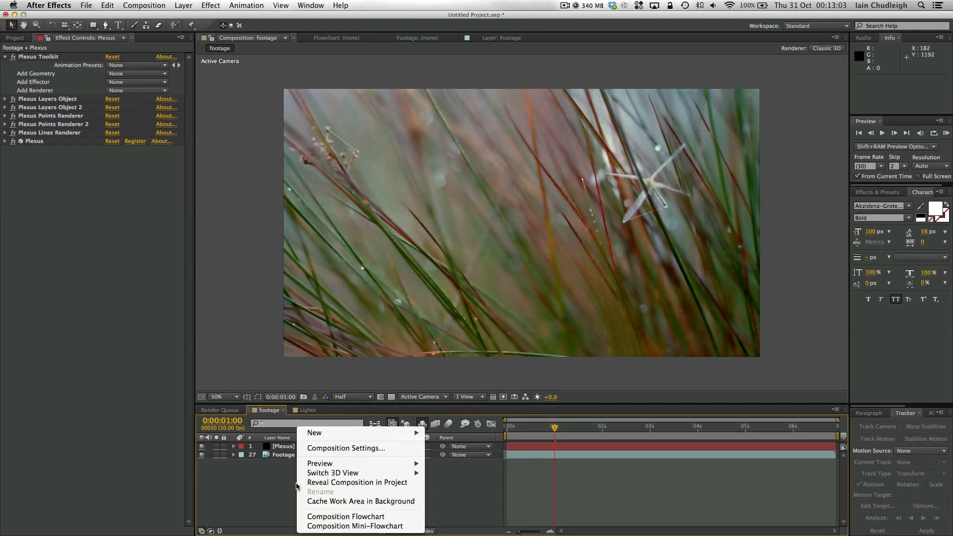
mouse_move(400, 438)
left_click(449, 458)
type("F")
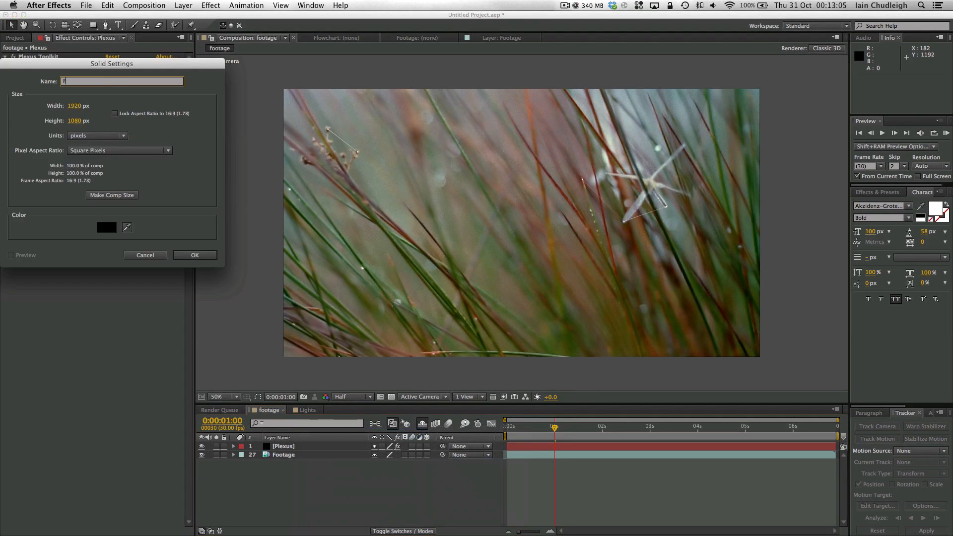
key("Return")
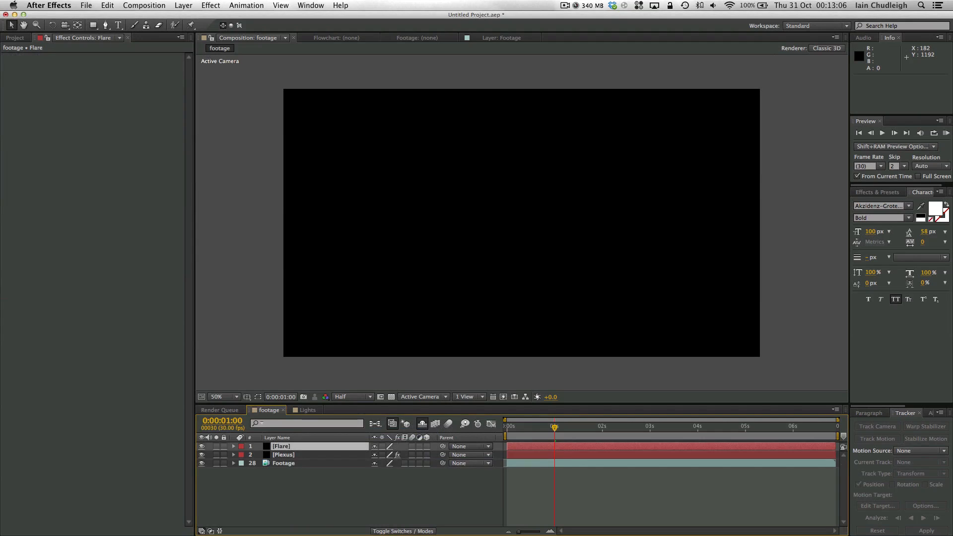
Step: Apply Optical Flares to the Flare solid with source type Track Lights, using lights whose names start with A
right_click(55, 103)
mouse_move(97, 527)
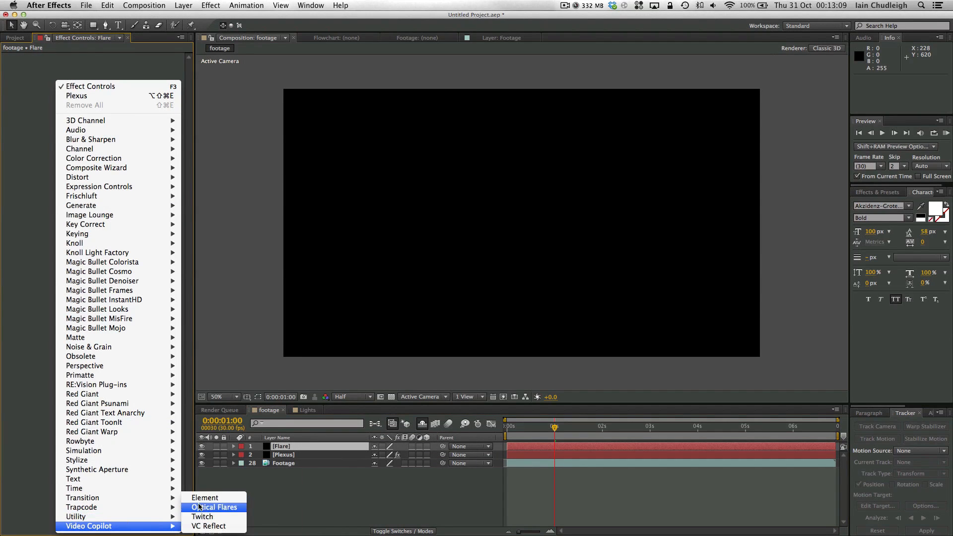
left_click(198, 507)
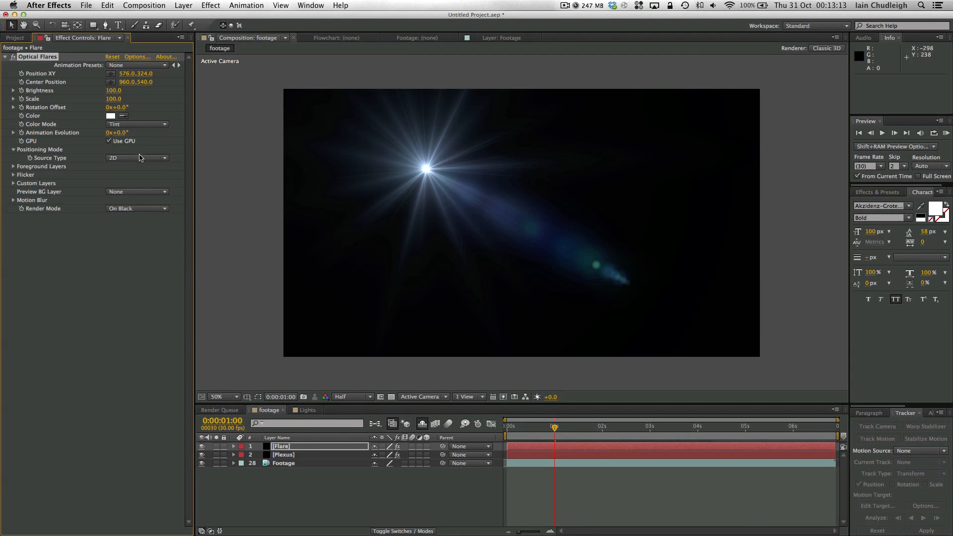
left_click(139, 157)
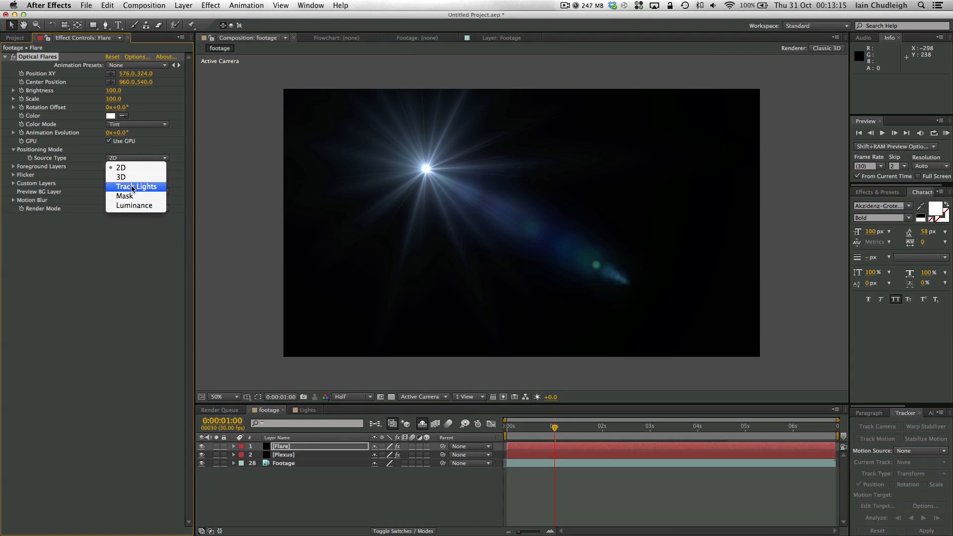
left_click(132, 188)
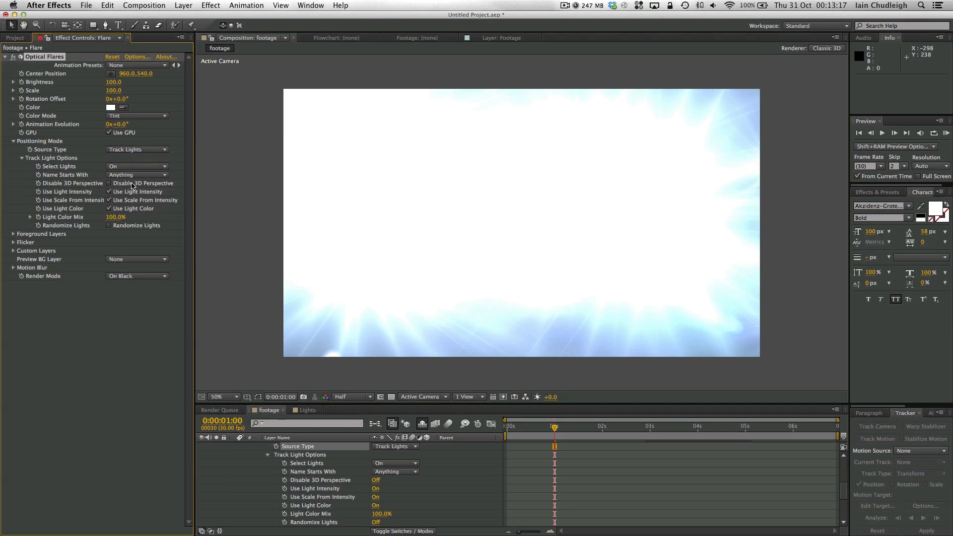
left_click(125, 175)
left_click(121, 194)
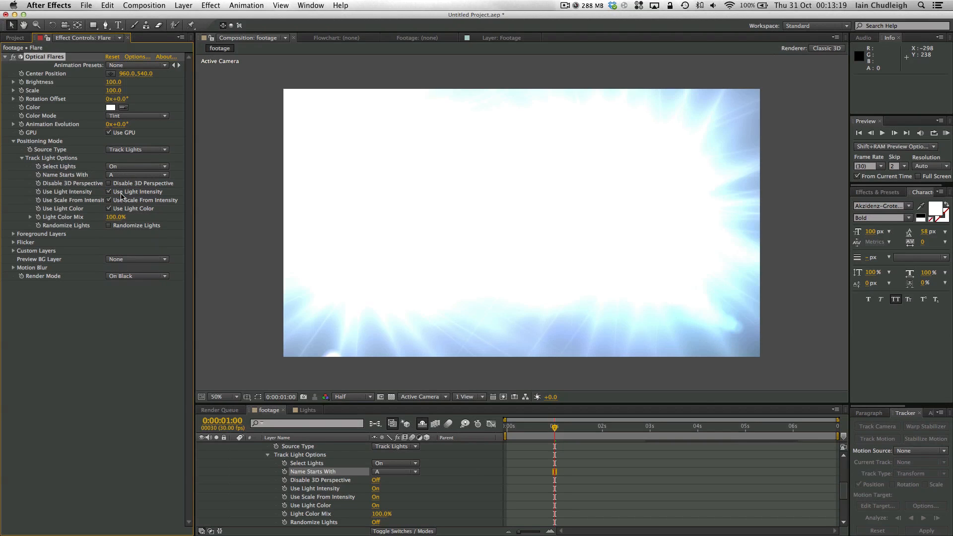
Step: Look over the default flare design in the Optical Flares options and switch the light name filter to Light
left_click(130, 56)
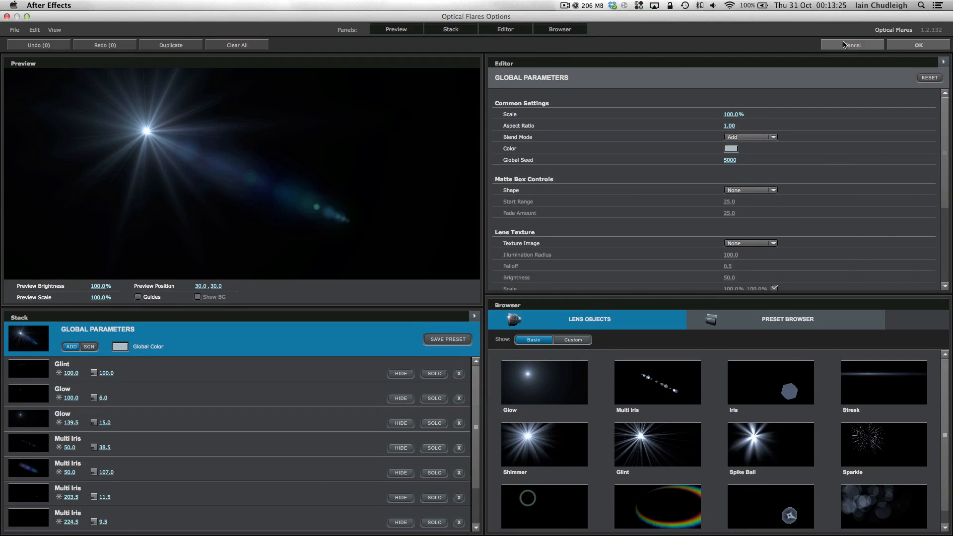
left_click(917, 44)
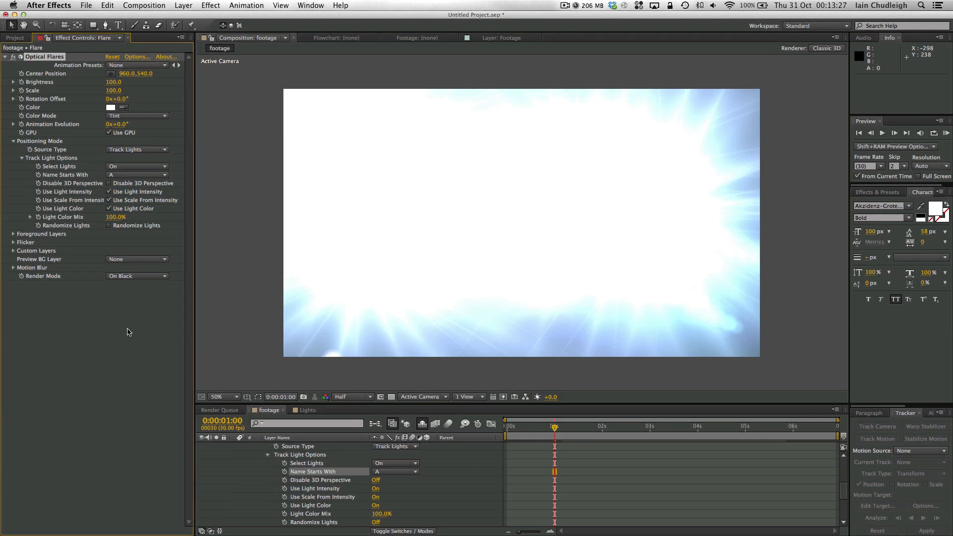
left_click(136, 175)
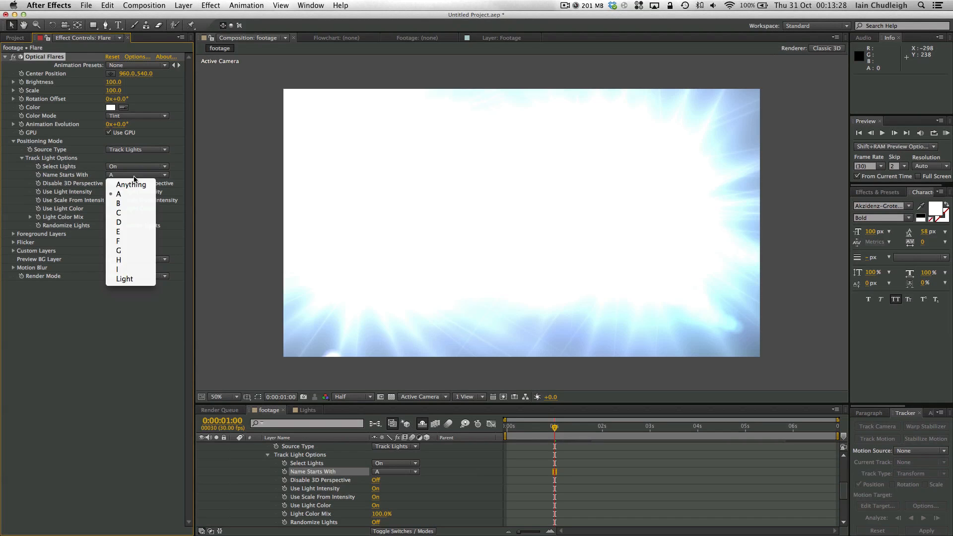
left_click(126, 276)
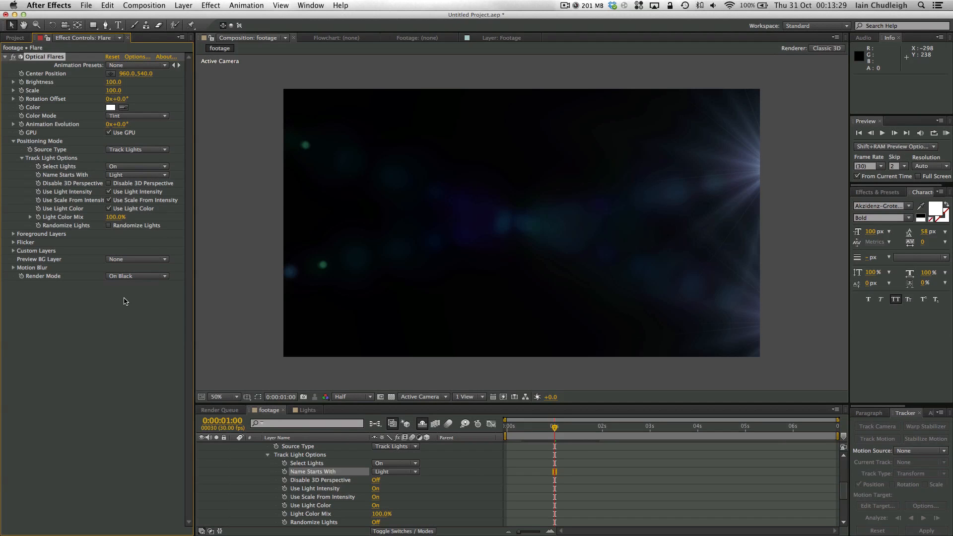
Step: Clear all elements from the Optical Flares design and add a single Glow object
left_click(137, 57)
left_click(237, 45)
left_click(447, 290)
left_click(537, 394)
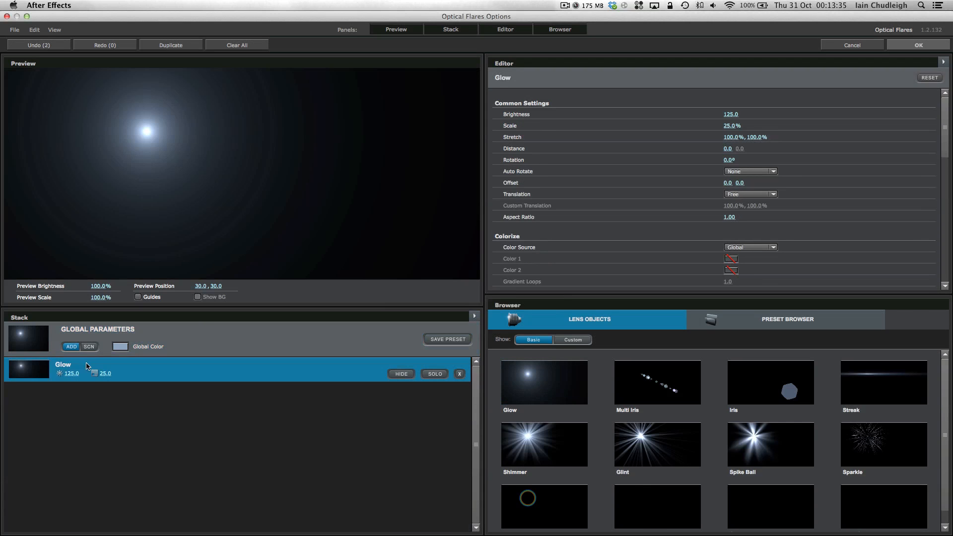
Step: Set the Glow's brightness to 53 and scale to 12.5, adjust its gamma, and apply the flare design
left_click_drag(35, 378, 24, 387)
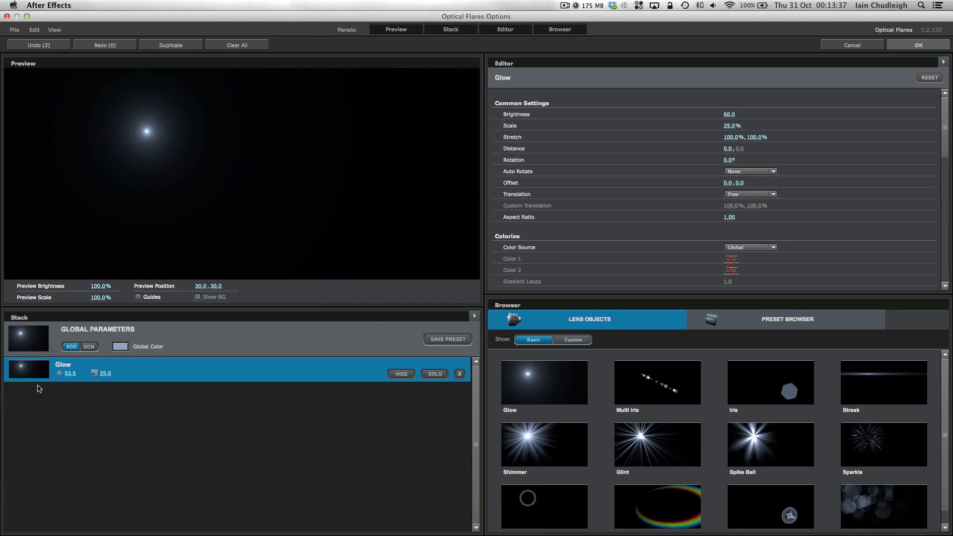
left_click_drag(103, 379, 92, 380)
left_click_drag(945, 106, 943, 161)
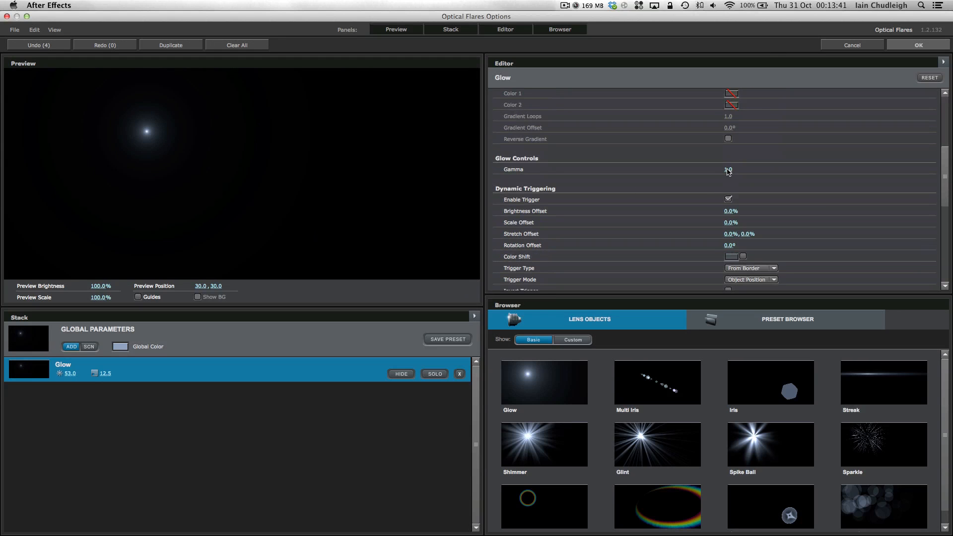
left_click_drag(728, 171, 724, 171)
left_click(918, 46)
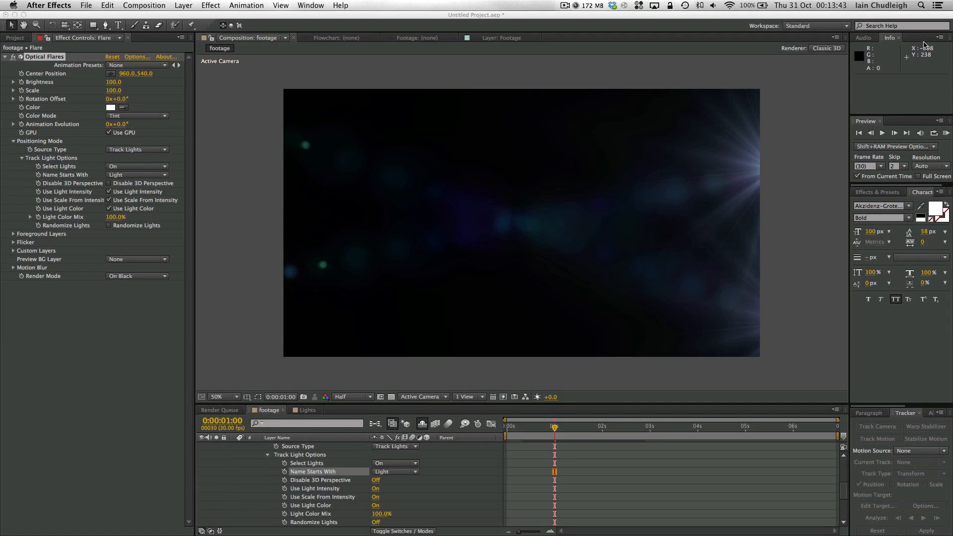
Step: Move to 0:00:04:05 and limit the flares to lights whose names start with A
left_click_drag(591, 431, 705, 420)
left_click(118, 175)
left_click(124, 194)
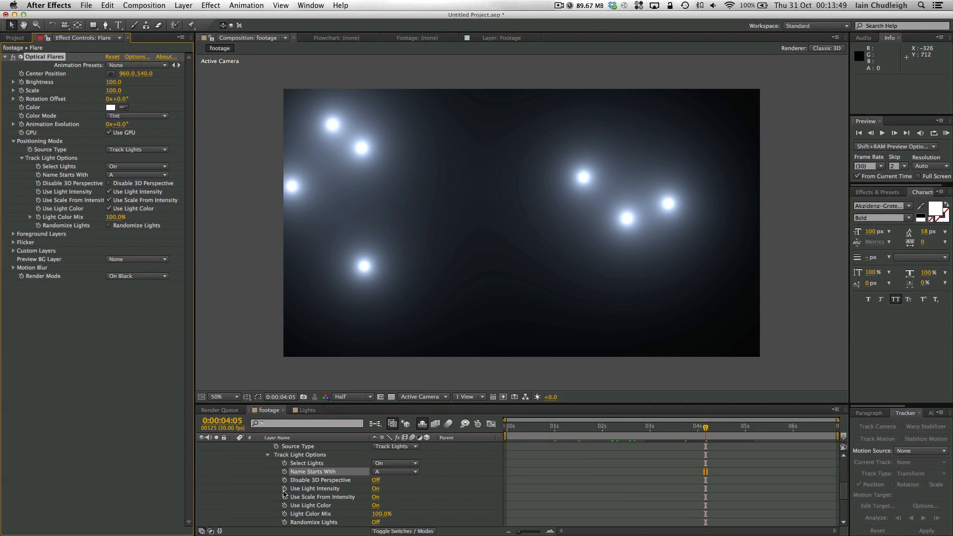
Step: Collapse the Flare layer's properties and show the layer blending modes in the timeline
scroll(241, 476, "up", 5)
left_click(234, 446)
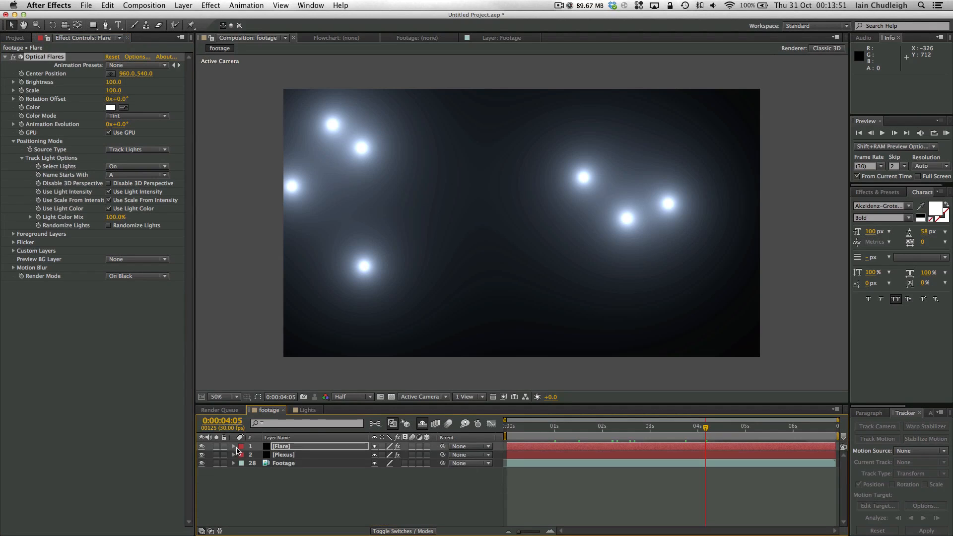
left_click(372, 476)
key("F4")
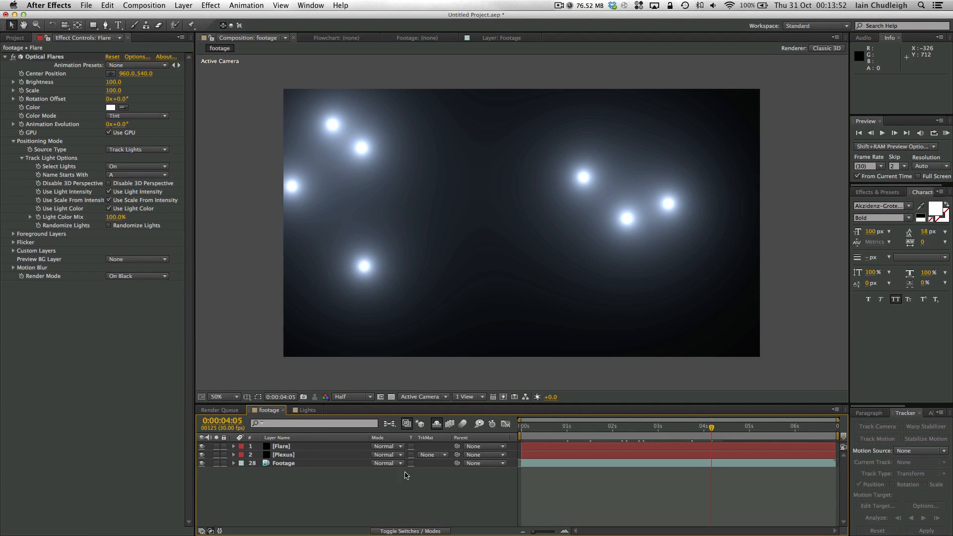
Step: Set the Flare layer's blending mode to Screen and its Optical Flares scale to 30
left_click(391, 449)
left_click(403, 252)
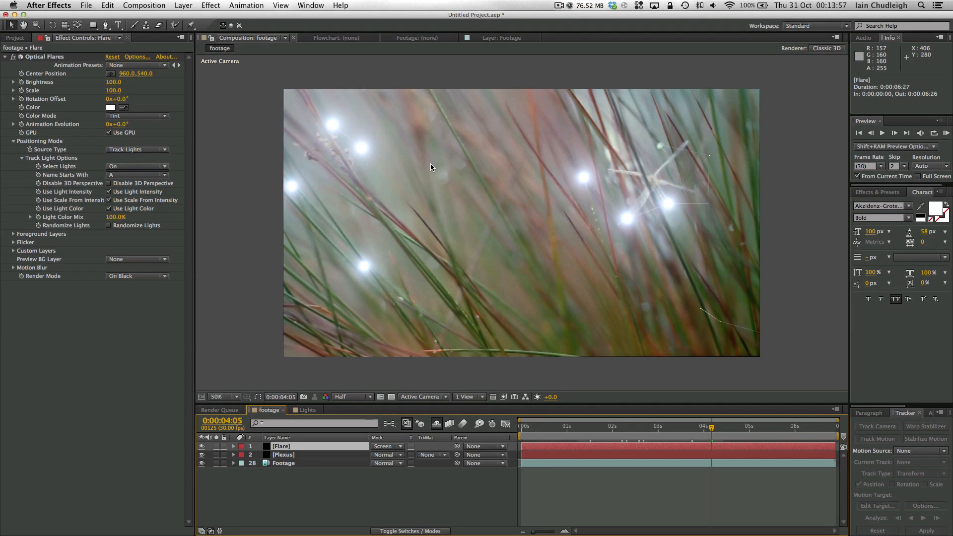
left_click(115, 91)
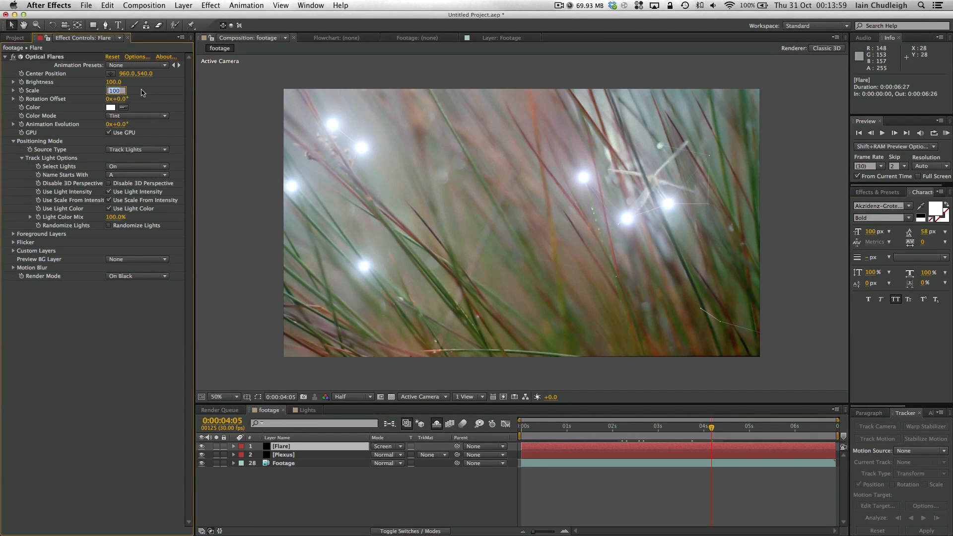
type("30")
key("Return")
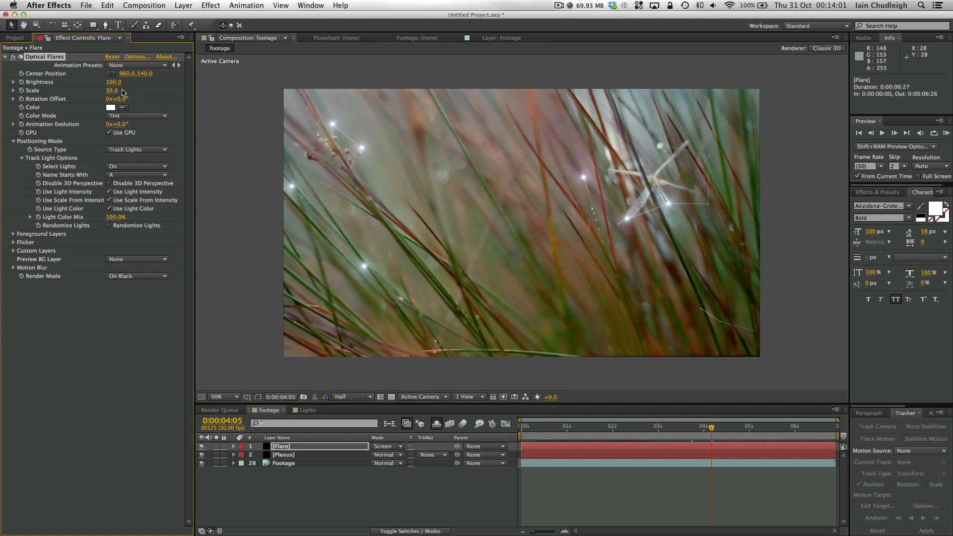
Step: Set the Optical Flares brightness to 40 and review the glows through the footage up to 0:00:04:25
left_click_drag(112, 83, 106, 83)
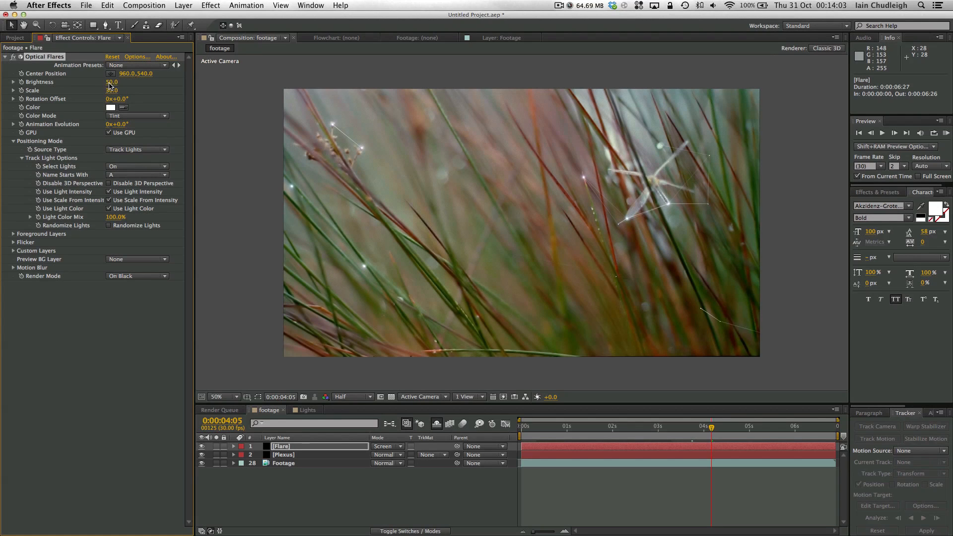
left_click_drag(109, 86, 120, 92)
left_click_drag(536, 431, 742, 428)
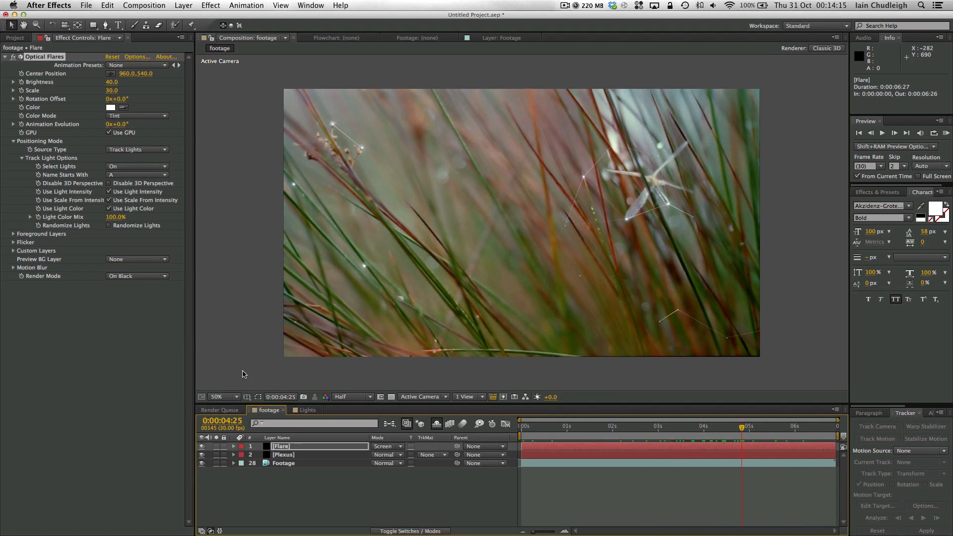
Step: Add a Triangulation renderer to the Plexus layer and set its Maximum Distance to 289
left_click(281, 454)
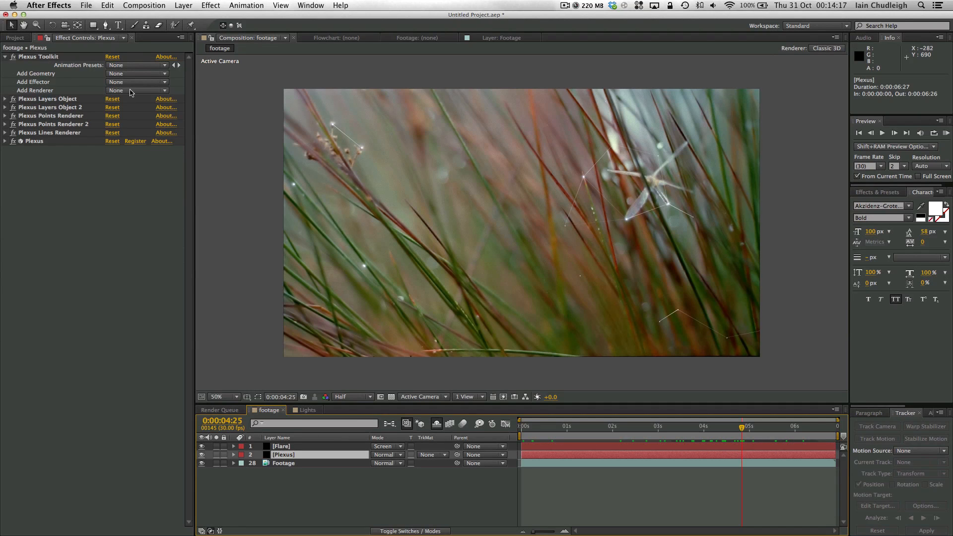
left_click(110, 91)
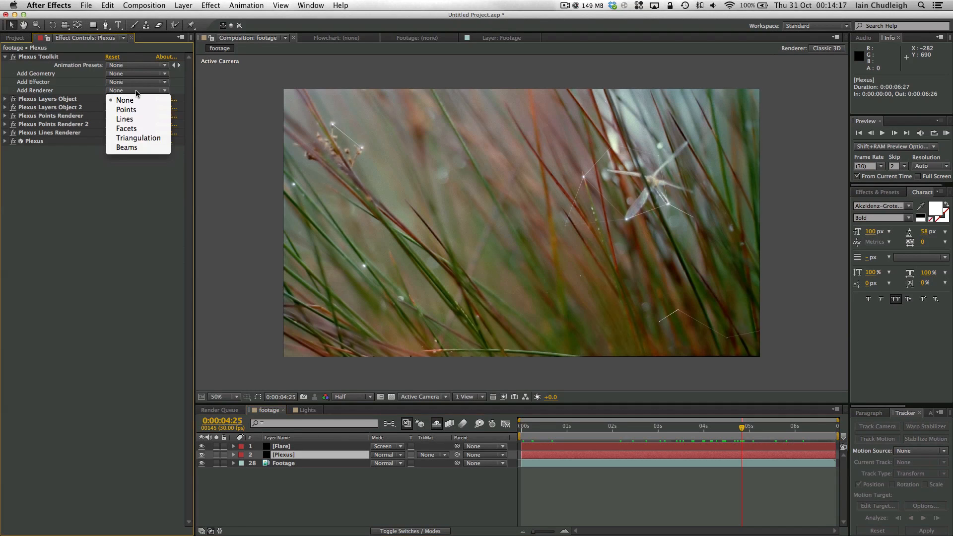
left_click(132, 137)
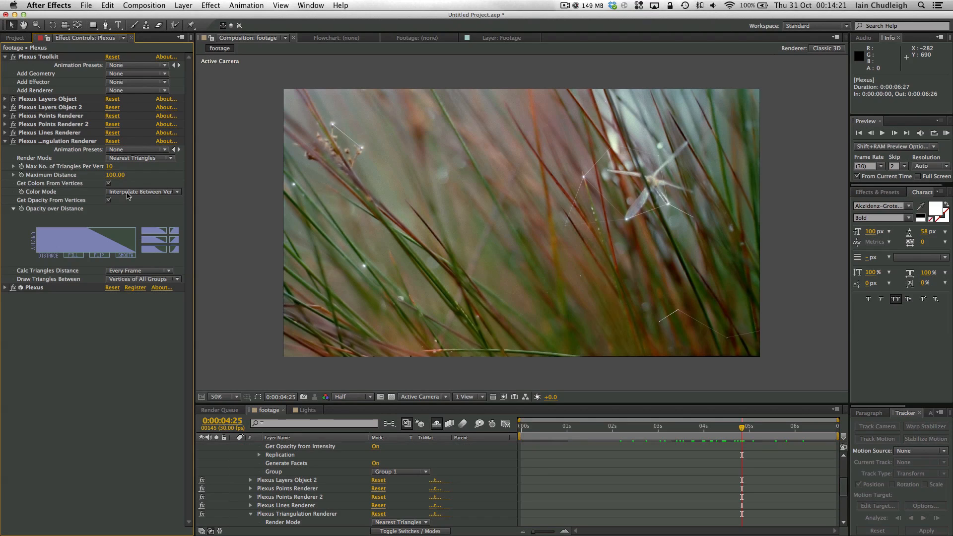
left_click_drag(118, 174, 219, 185)
left_click_drag(114, 177, 118, 178)
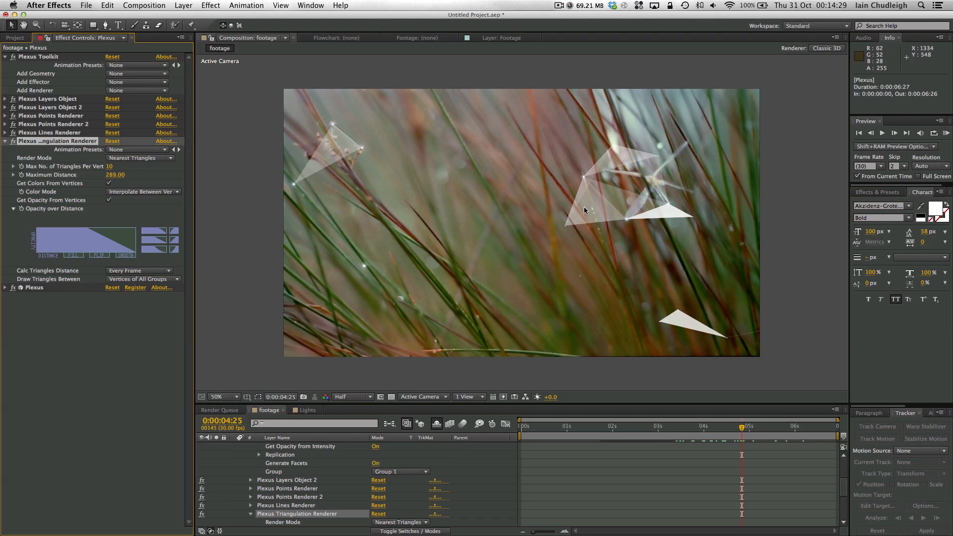
Step: Limit the triangulation to 1 triangle per vertex and review the footage up to 0:00:04:02
left_click(110, 166)
key("Return")
left_click(107, 166)
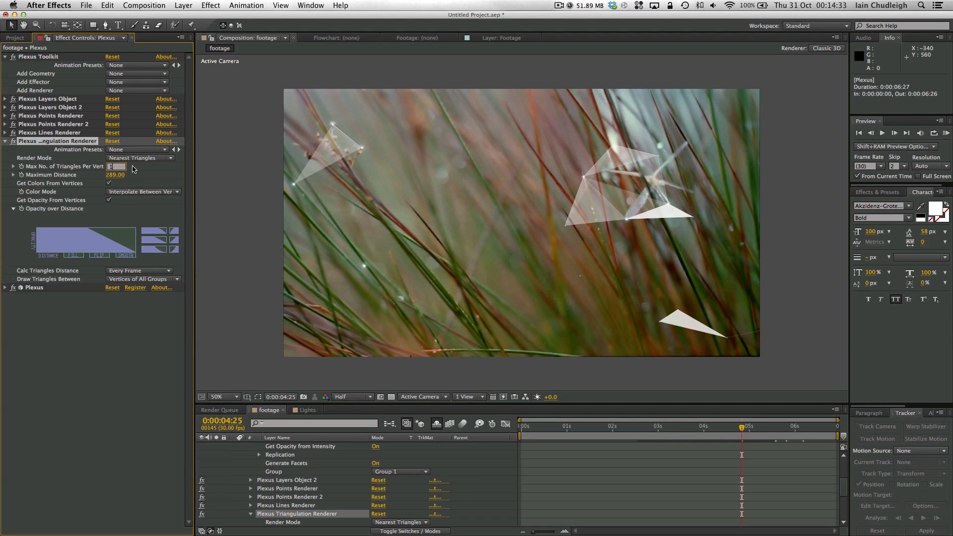
key("Return")
left_click_drag(568, 428, 706, 429)
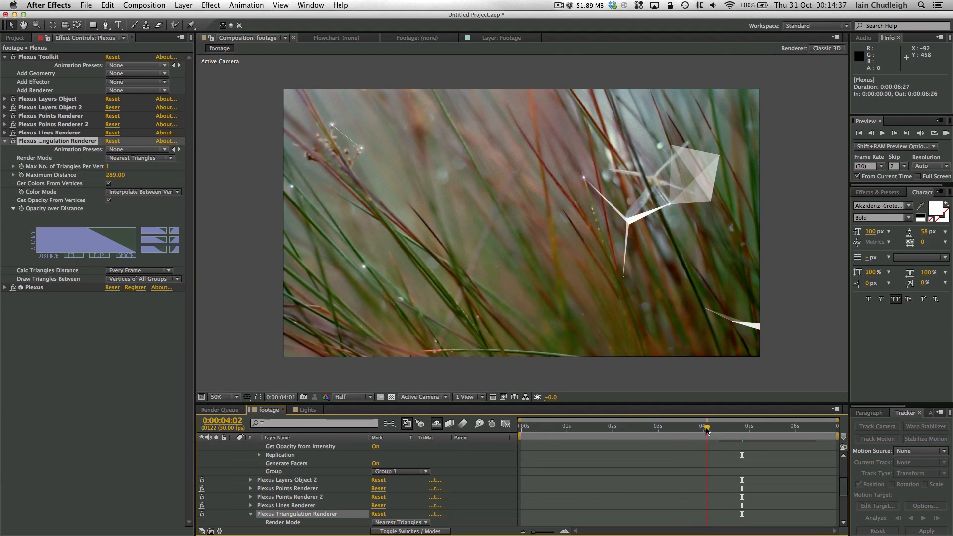
Step: Turn off Get Opacity From Vertices for the Triangulation renderer and set Triangles Opacity to 12%
left_click(108, 200)
left_click(113, 208)
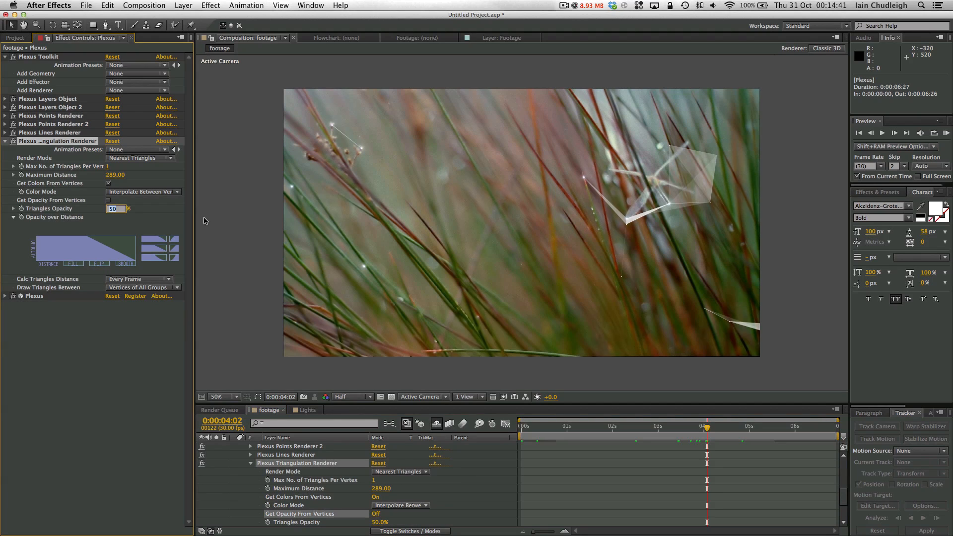
key("Return")
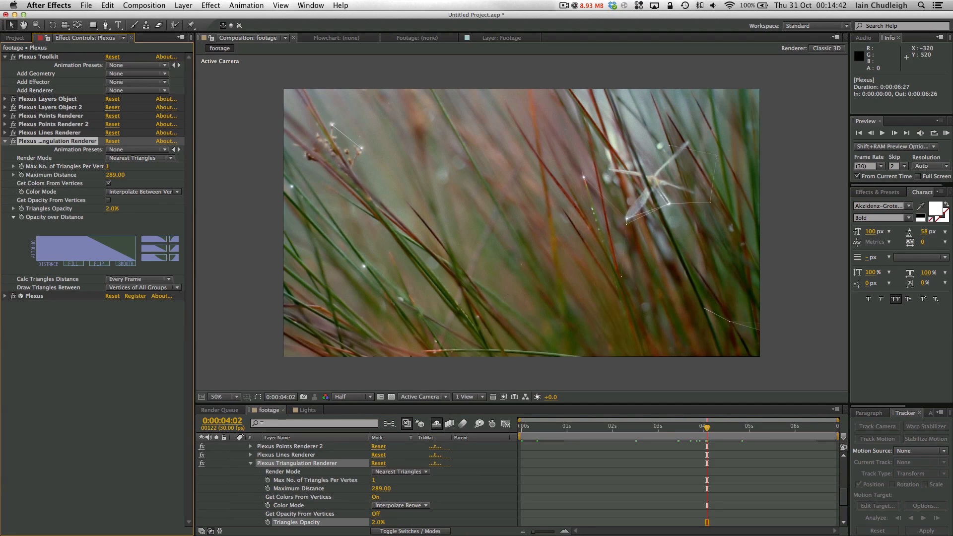
left_click(114, 208)
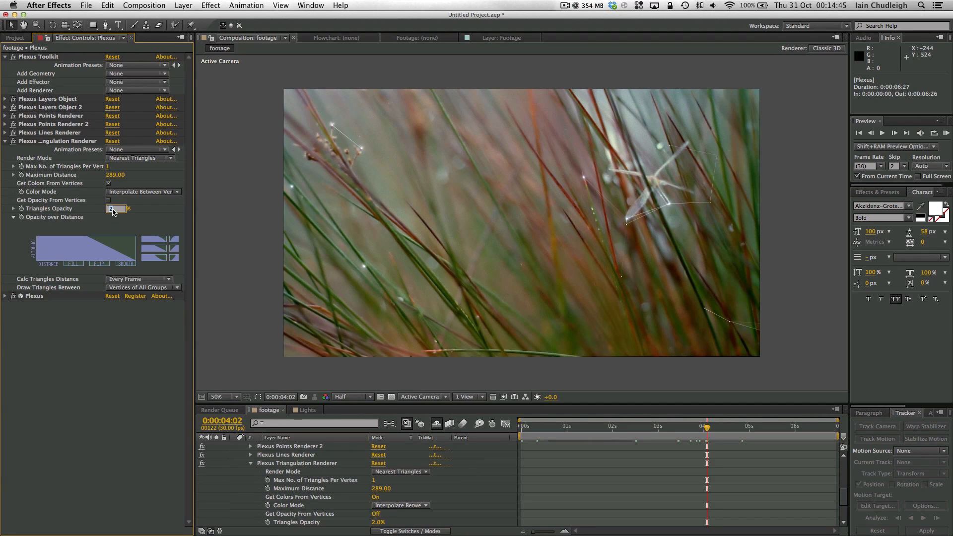
type("12")
key("Return")
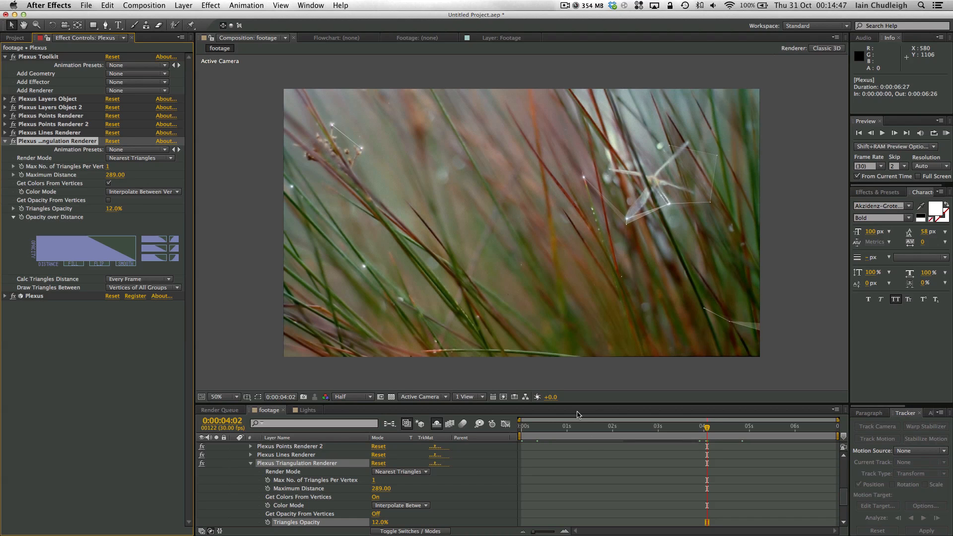
Step: Review the triangles over time up to 0:00:04:13 and set Triangles Opacity to 8%
left_click(593, 427)
left_click_drag(610, 429, 723, 431)
left_click(112, 209)
type("8")
key("Return")
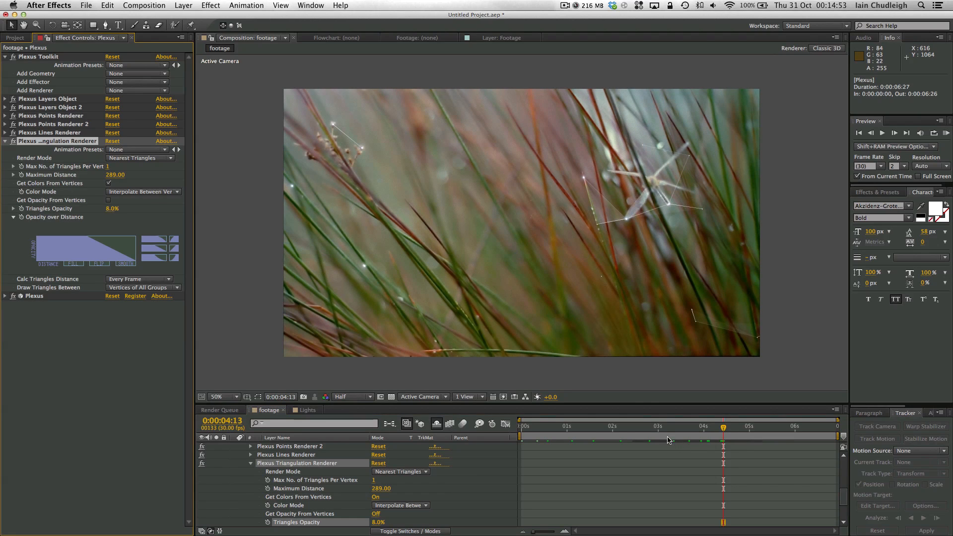
Step: Play back the footage composition to check the triangles in motion, stopping at 0:00:04:07
key("space")
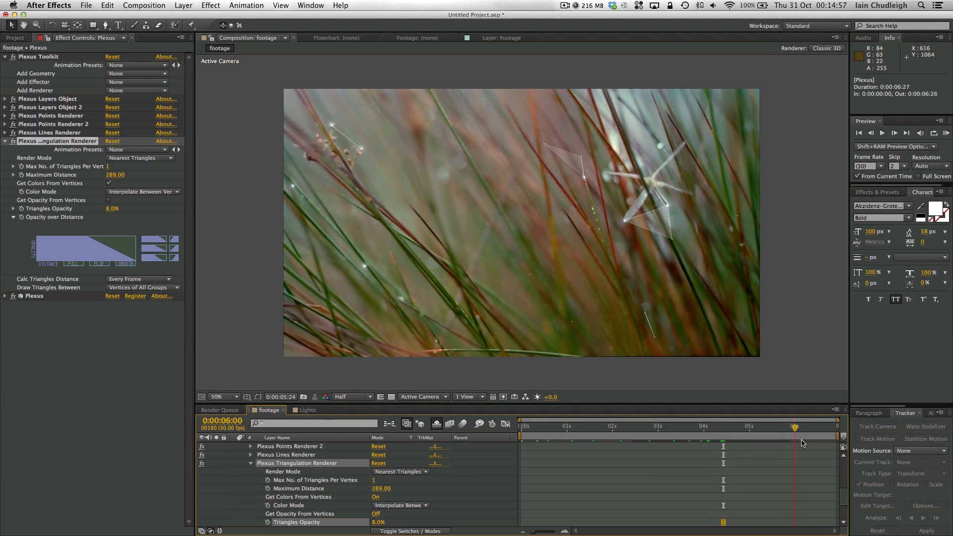
left_click_drag(821, 444, 702, 442)
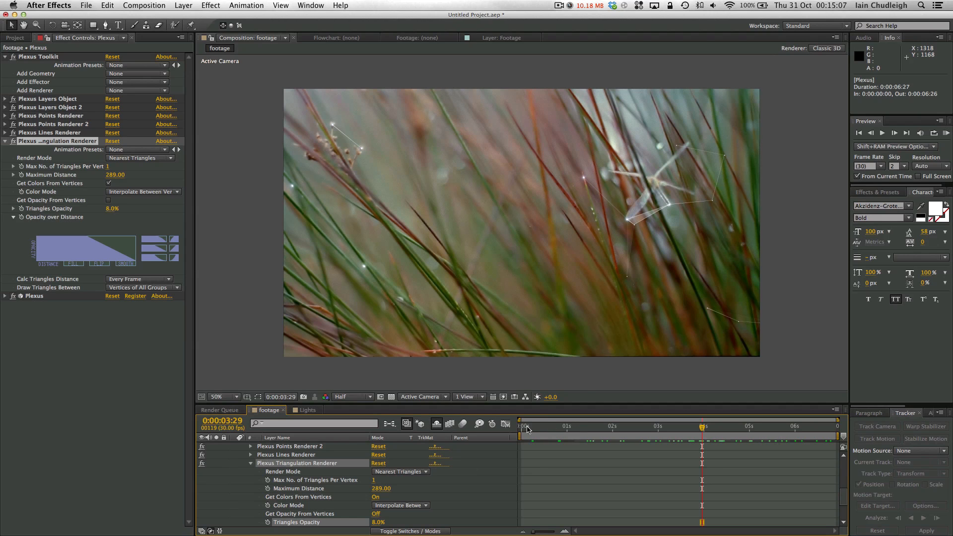
key("space")
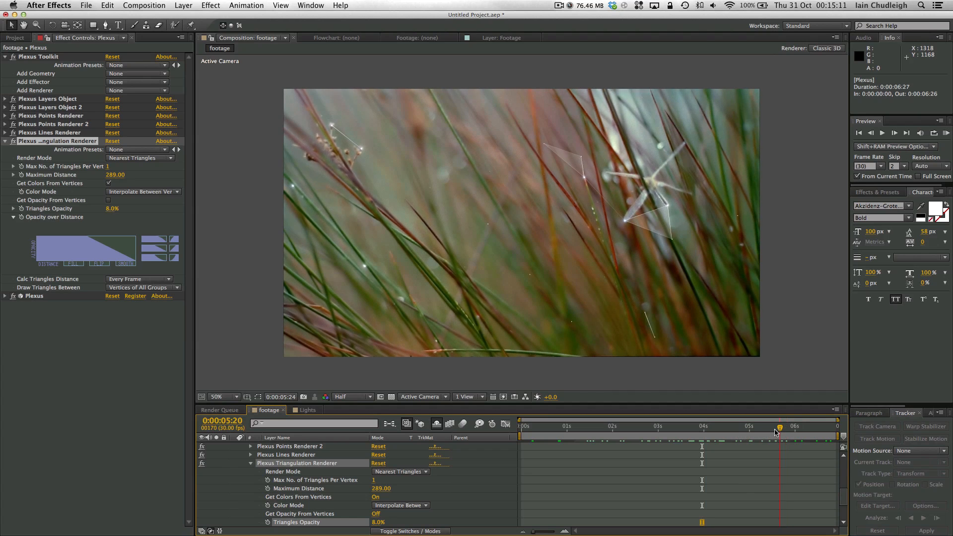
left_click_drag(641, 432, 714, 429)
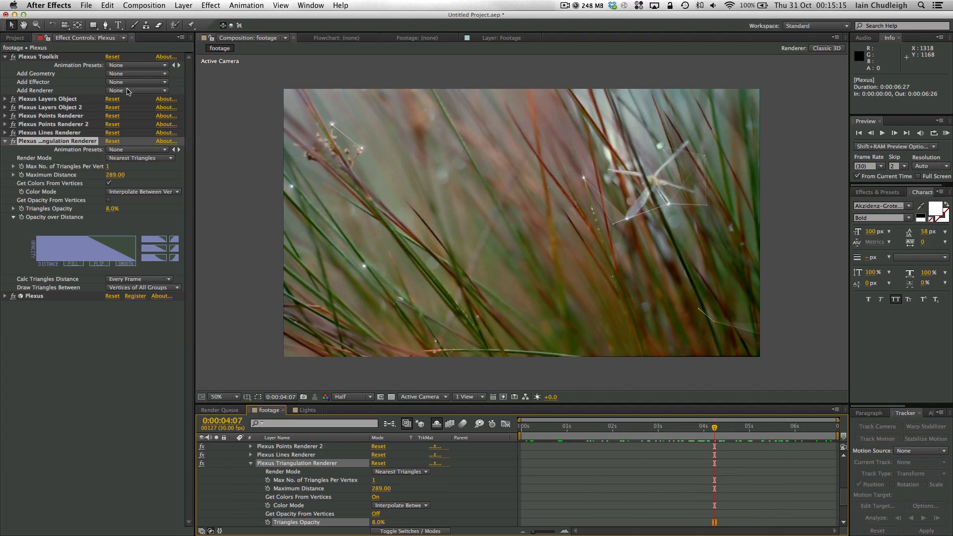
Step: Collapse the Triangulation renderer's settings and expand those of the Plexus Lines Renderer
left_click(5, 141)
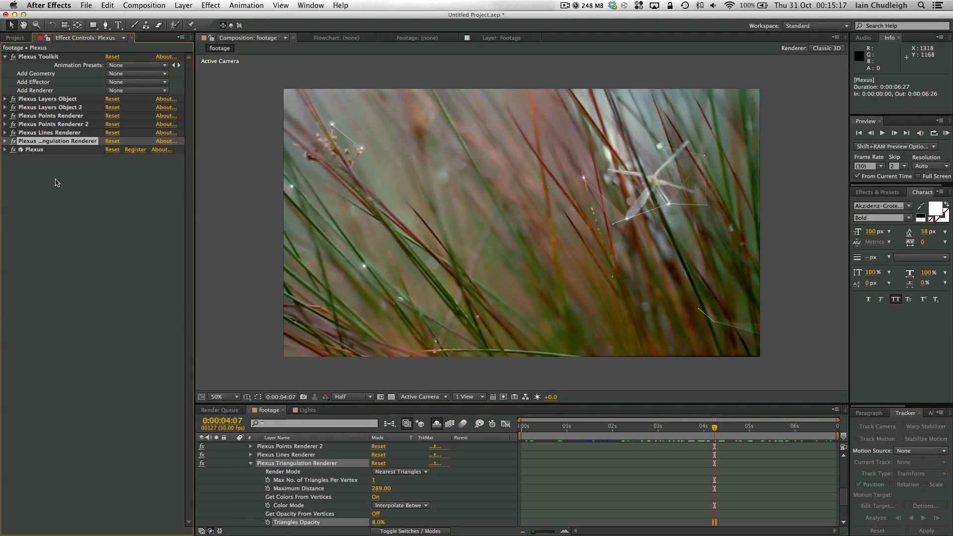
left_click(26, 159)
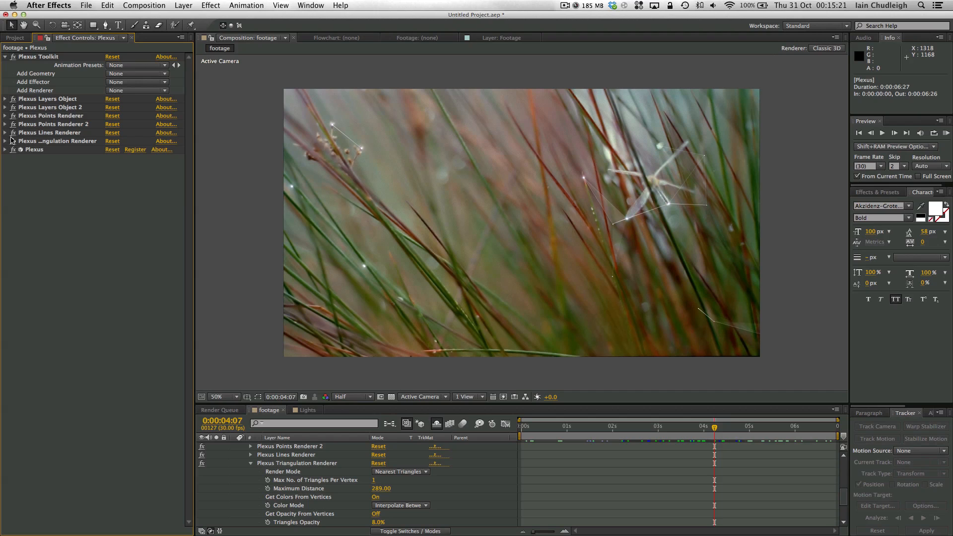
left_click(4, 133)
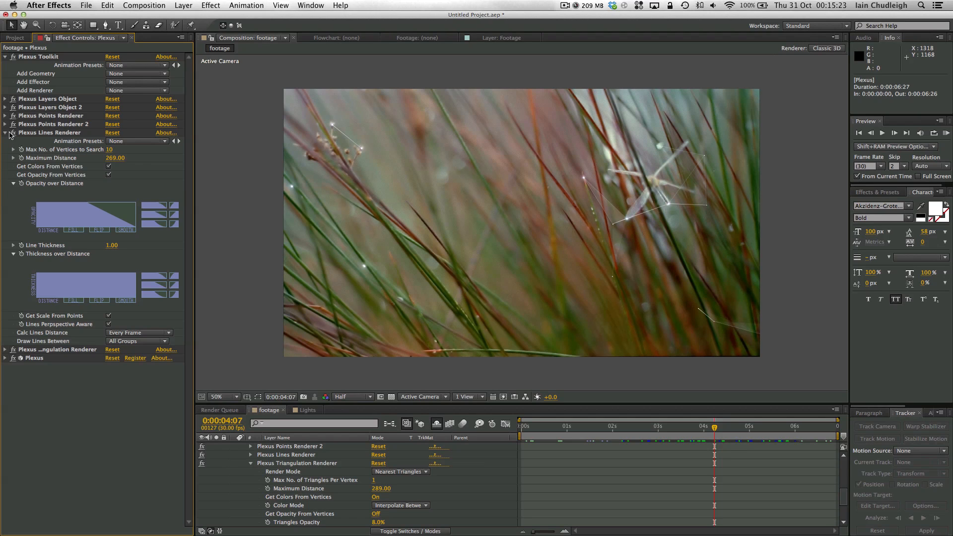
Step: Raise the Lines Renderer's Maximum Distance to 1620 and check the denser lines up to 0:00:04:13
left_click_drag(115, 158, 156, 158)
left_click_drag(325, 173, 326, 172)
left_click_drag(539, 177, 754, 180)
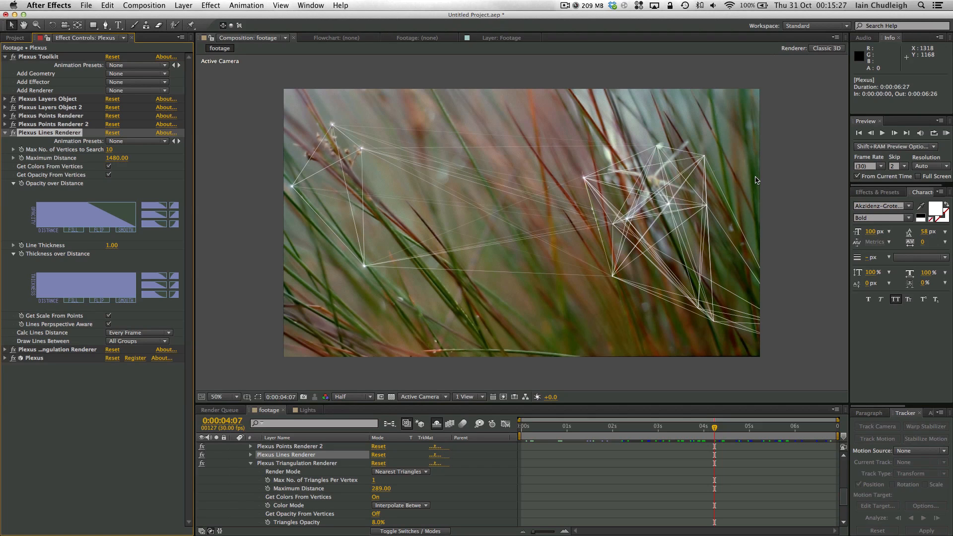
left_click_drag(608, 426, 722, 426)
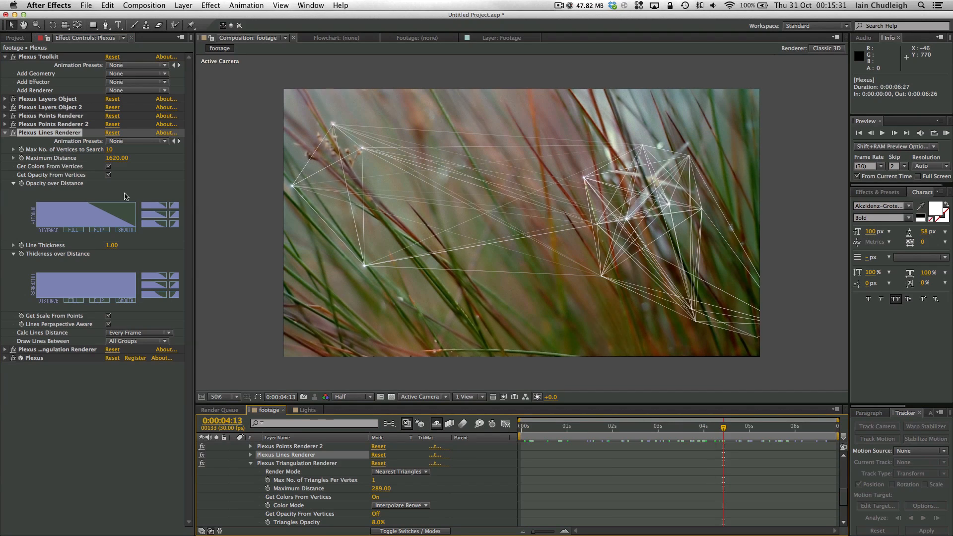
Step: Draw the Plexus lines between Different Groups and check the result up to 0:00:04:28
left_click(121, 344)
left_click(124, 358)
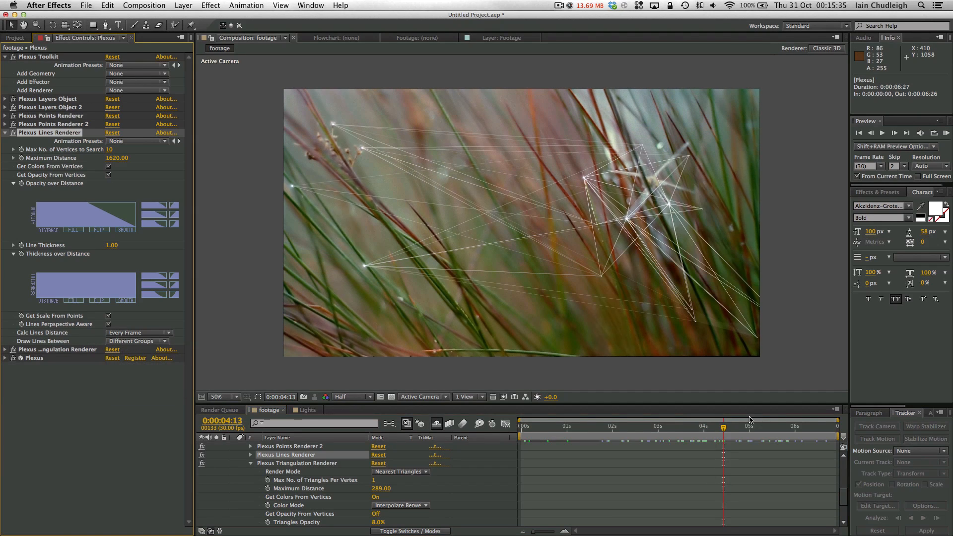
left_click_drag(570, 428, 744, 432)
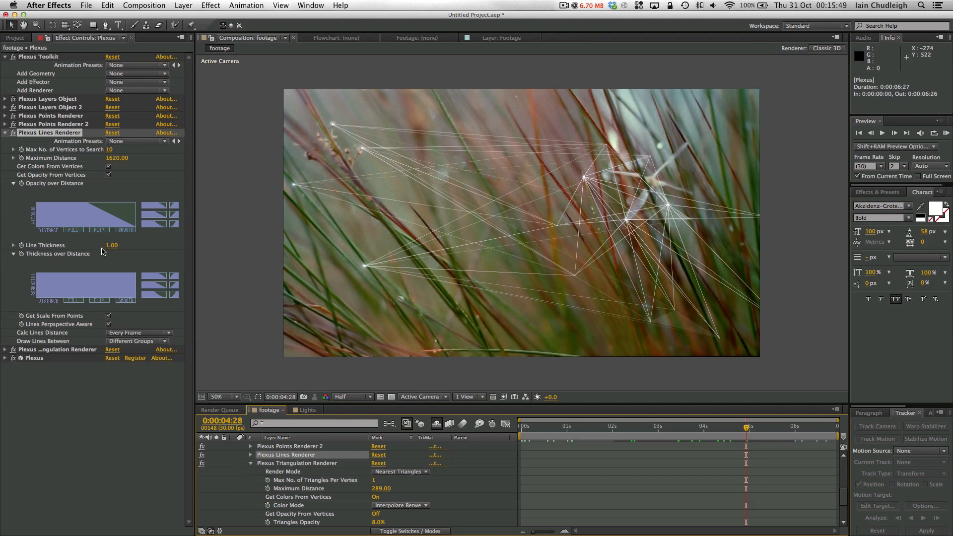
Step: Draw the Plexus lines within the Same Group only and check the result at 0:00:04:12
left_click(125, 340)
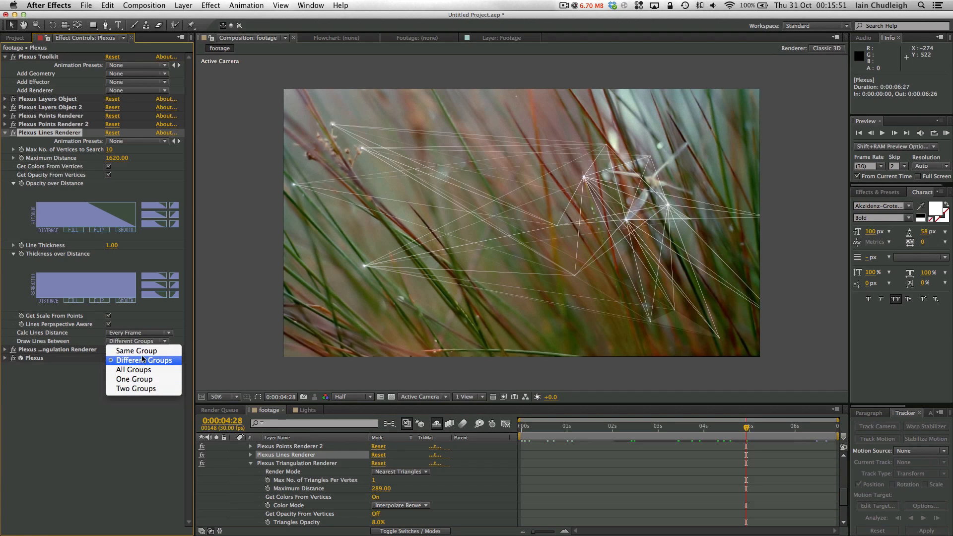
left_click(138, 351)
left_click(521, 428)
left_click_drag(630, 429, 662, 433)
left_click(721, 428)
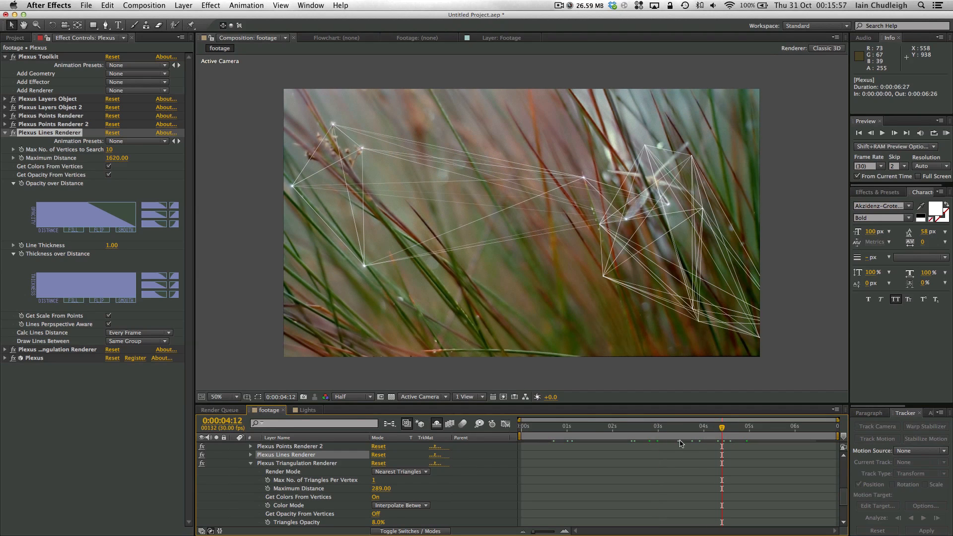
Step: Draw the lines between Different Groups again, try a Maximum Distance of 558, and undo the distance change
left_click(135, 333)
left_click(133, 341)
left_click(130, 342)
left_click(133, 360)
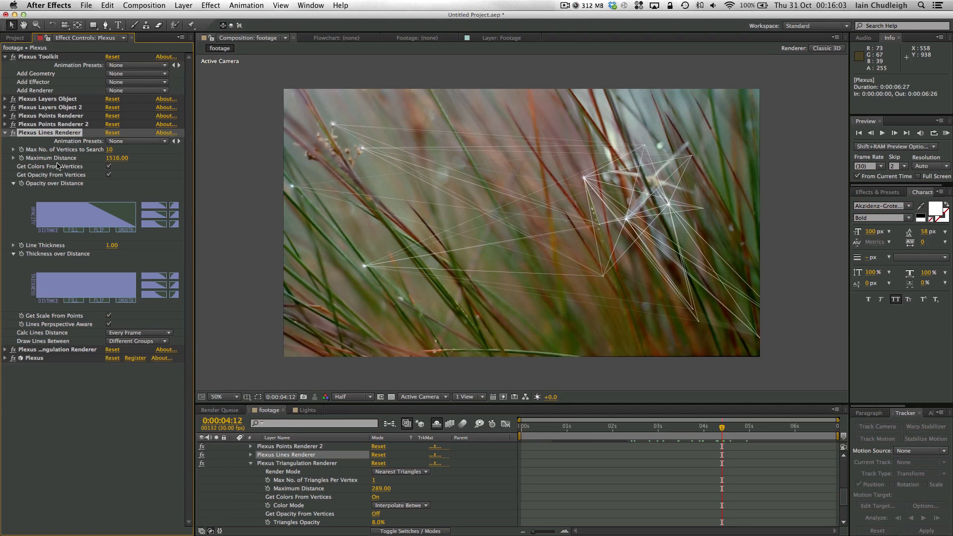
left_click_drag(117, 157, 20, 153)
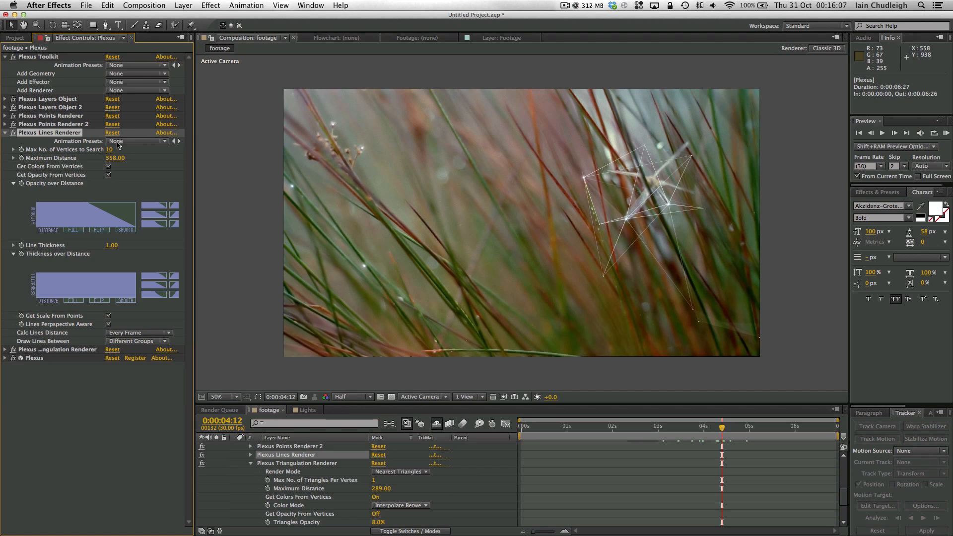
key("super+z")
Step: Draw the Plexus lines between All Groups with a Maximum Distance of 244 and review up to 0:00:05:25
left_click(134, 341)
left_click(133, 370)
mouse_move(116, 158)
left_mouse_down()
mouse_move(5, 171)
mouse_move(43, 163)
left_mouse_up()
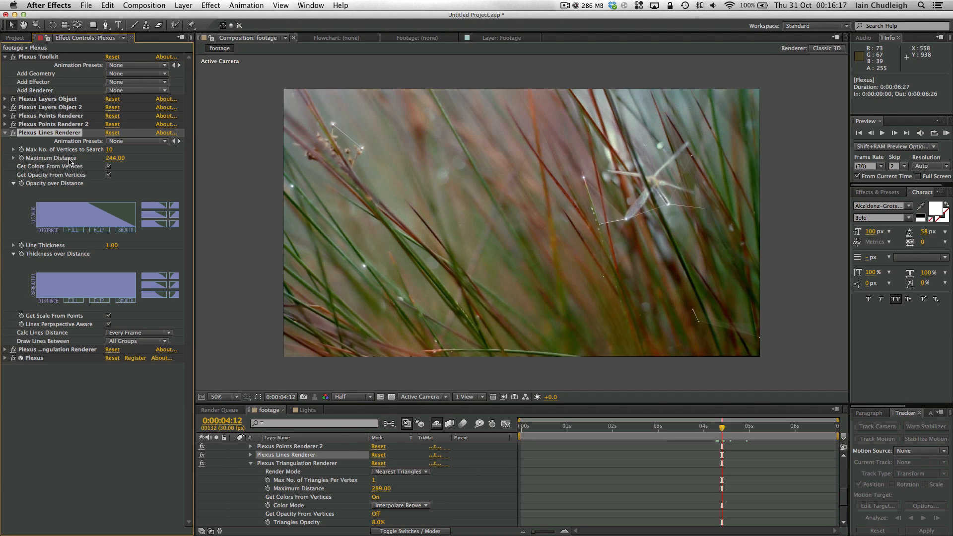
left_click_drag(576, 431, 788, 430)
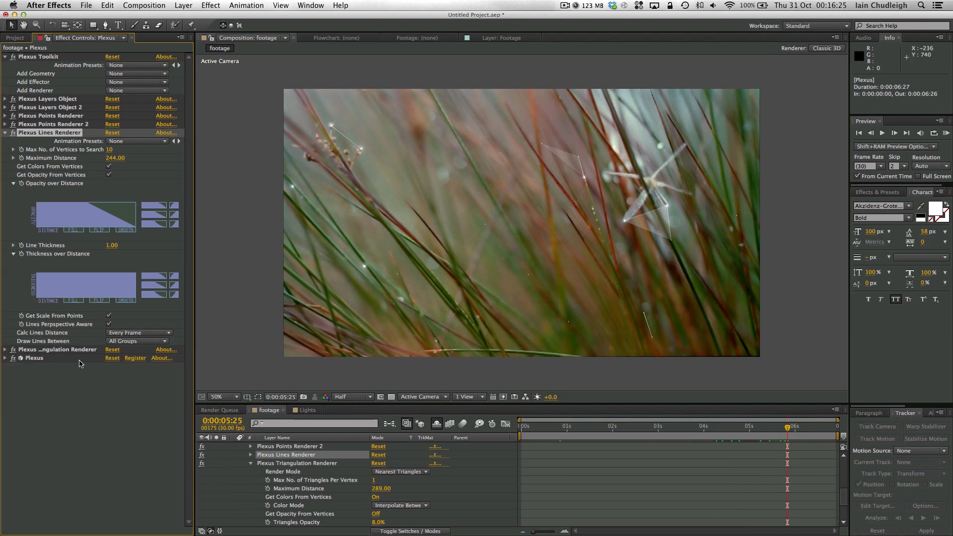
Step: Expand the Triangulation renderer's settings and set Triangles Opacity to 5%
left_click(7, 351)
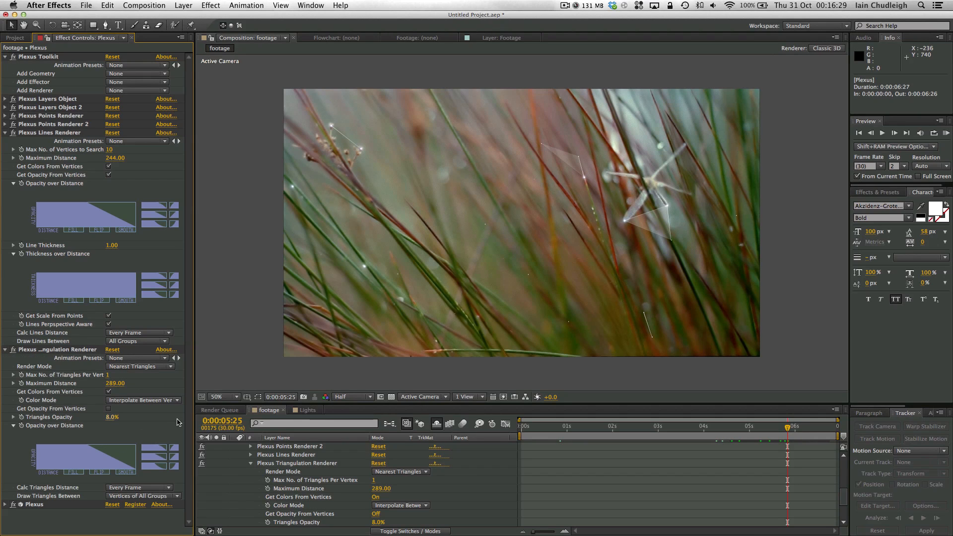
left_click(112, 417)
type("4")
type("5")
key("Return")
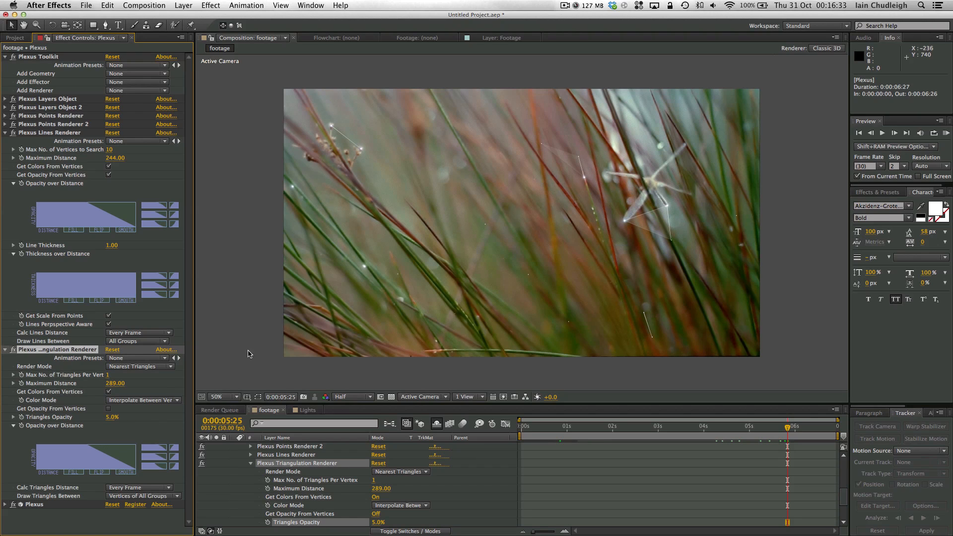
Step: Check the triangles at 0:00:03:27 and collapse the Plexus layer's properties in the timeline
left_click_drag(627, 427, 698, 428)
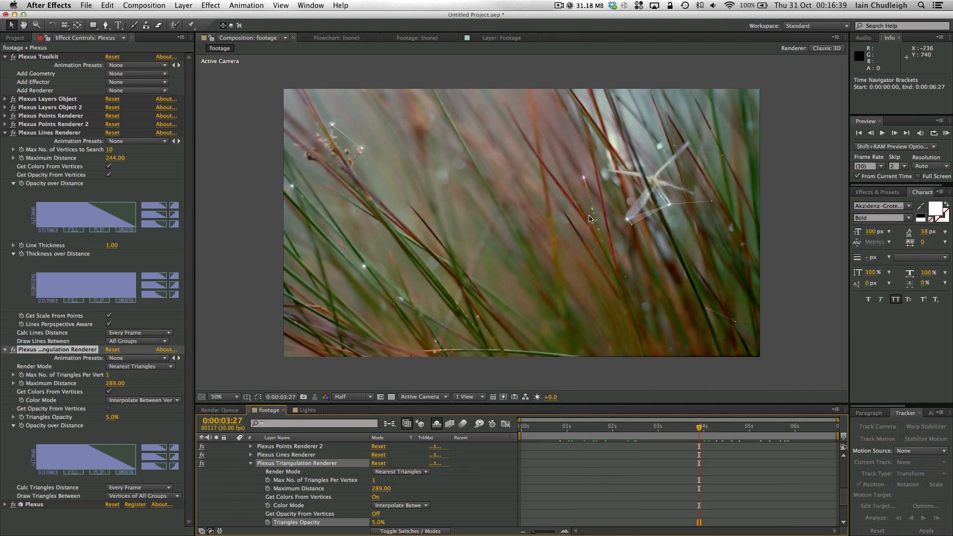
left_click(251, 463)
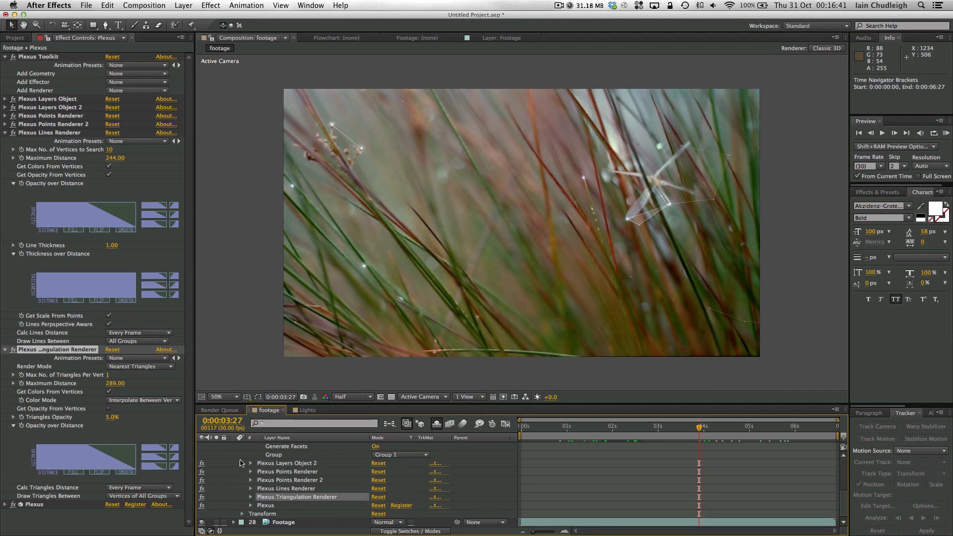
scroll(237, 466, "up", 5)
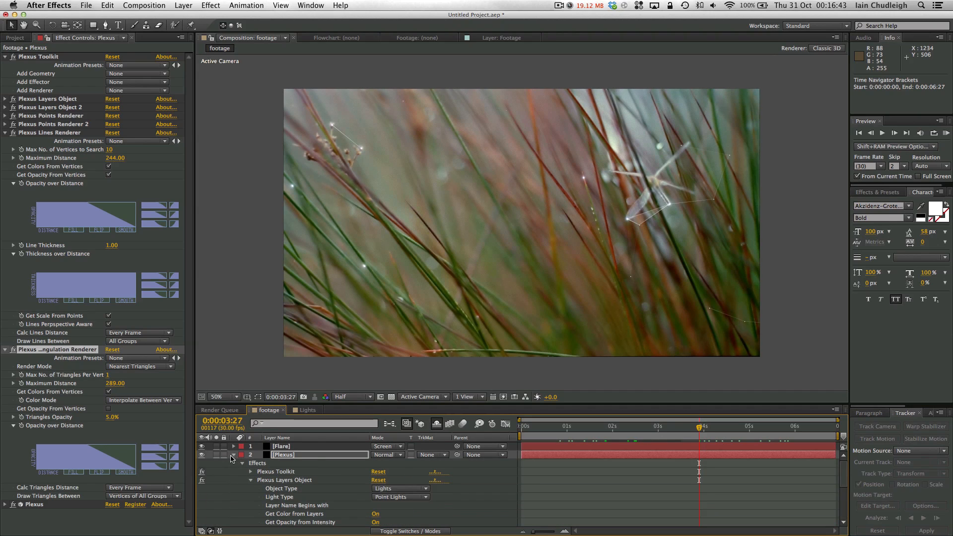
left_click(232, 455)
left_click(304, 490)
left_click(326, 457)
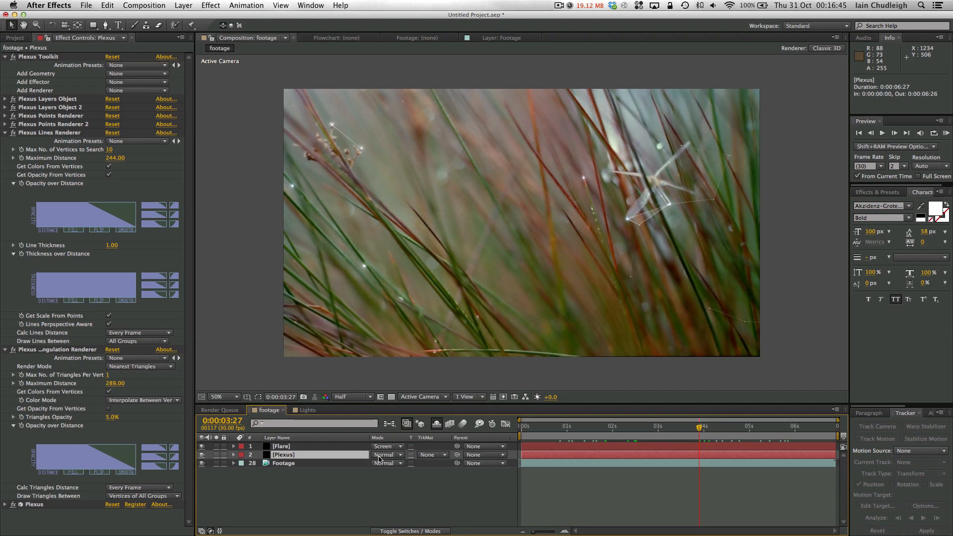
Step: Set the Plexus layer's blending mode to Screen and review the result back to 0:00:00:18
left_click(386, 455)
left_click(426, 252)
right_click(302, 456)
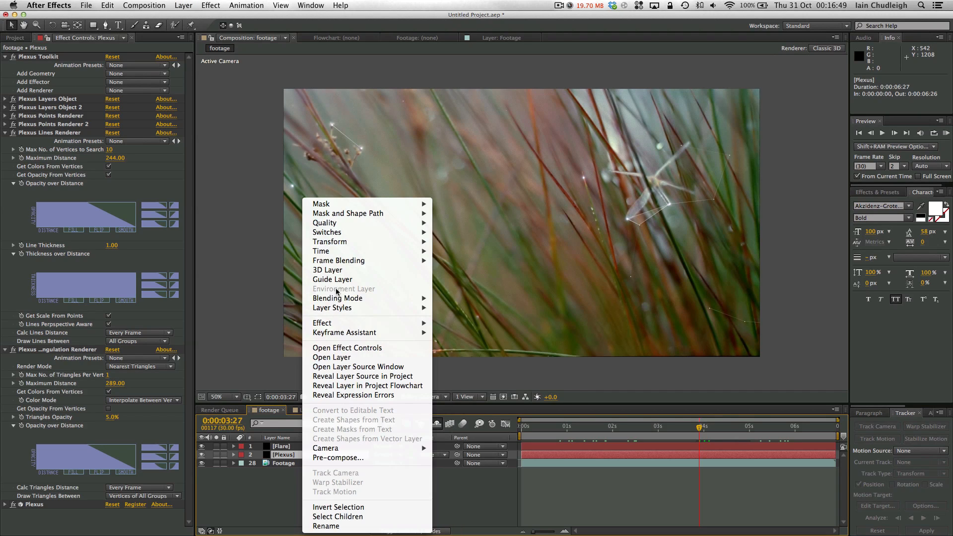
mouse_move(337, 308)
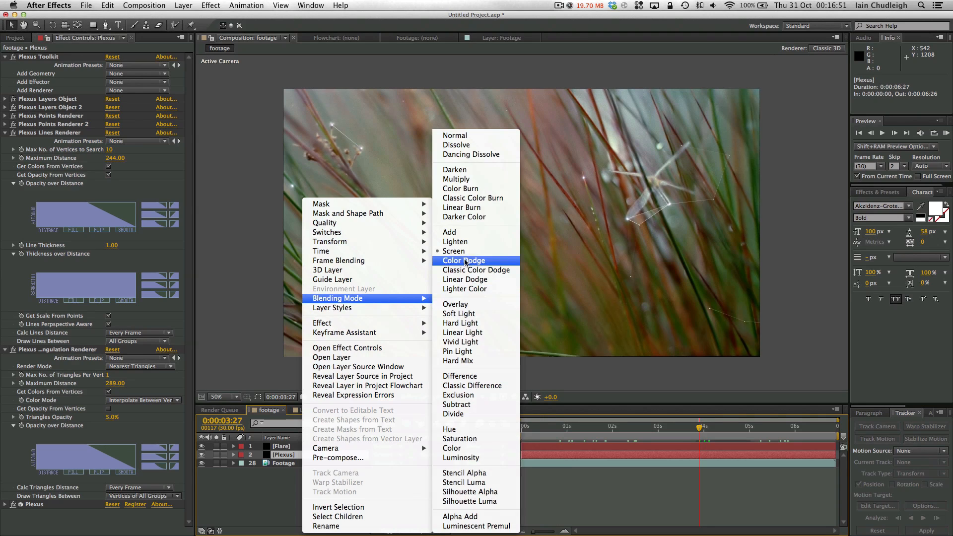
left_click(454, 251)
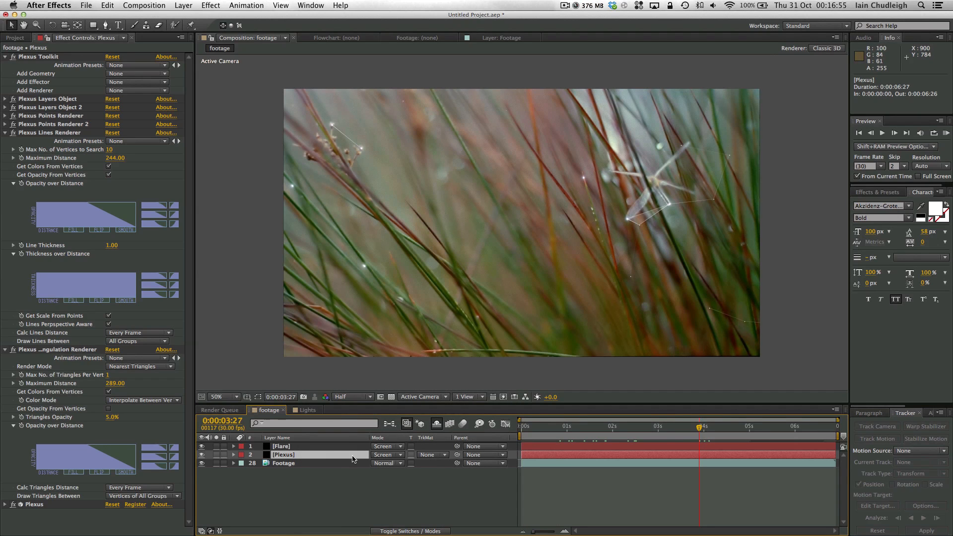
left_click(340, 497)
left_click_drag(580, 427, 548, 427)
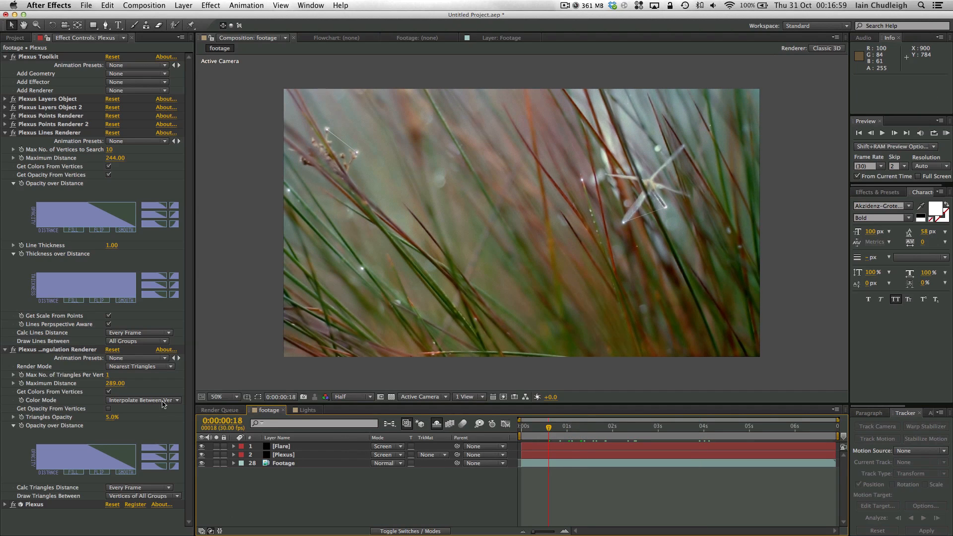
Step: Nest the footage composition in a new composition and scrub through it to check the result
left_click(16, 37)
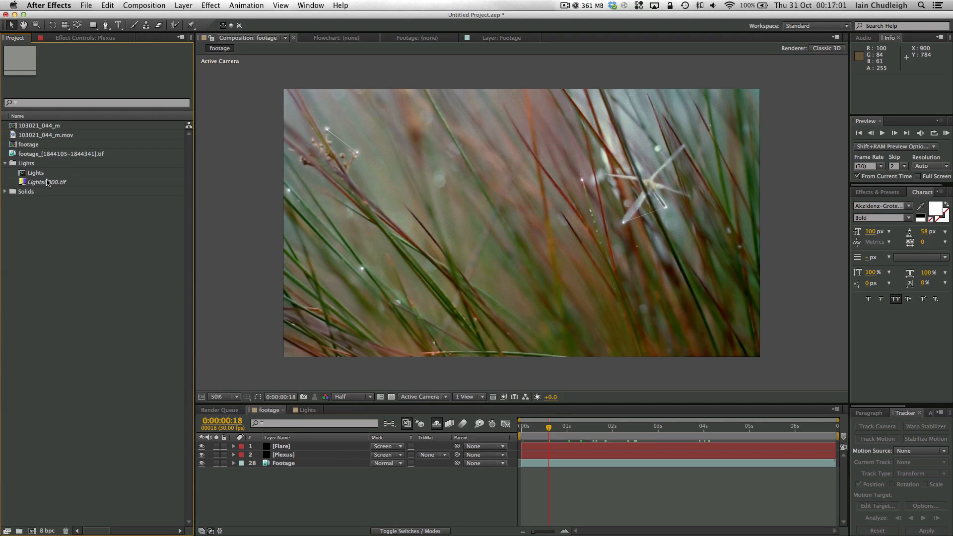
left_click_drag(27, 145, 31, 530)
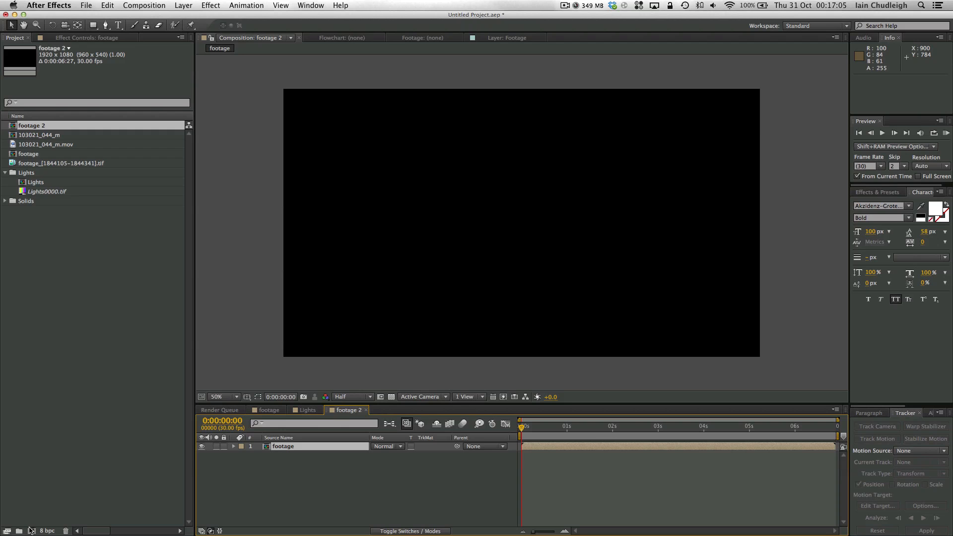
left_click_drag(521, 428, 723, 431)
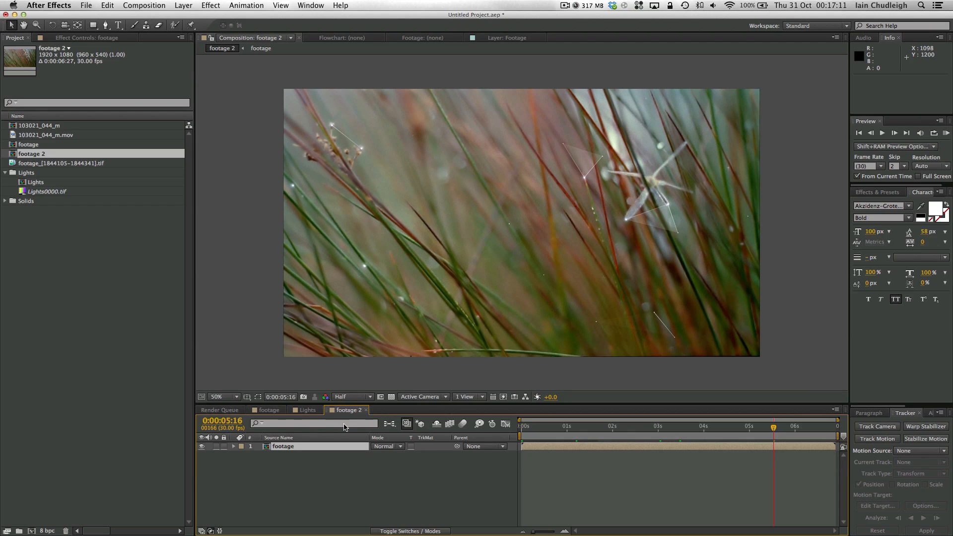
Step: Inspect the shy track layers in the footage composition, hide them again, and return to the footage 2 composition
left_click(272, 410)
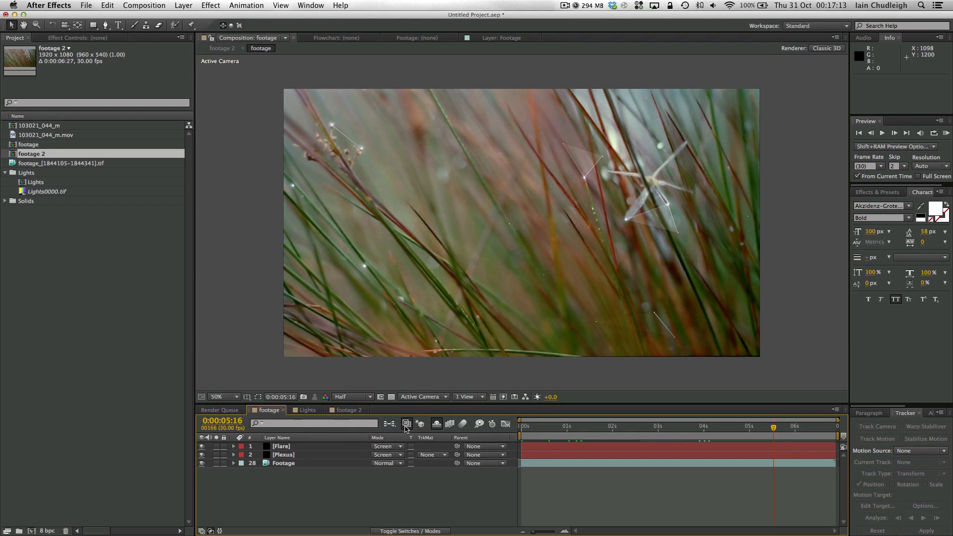
left_click(436, 424)
scroll(354, 443, "down", 4)
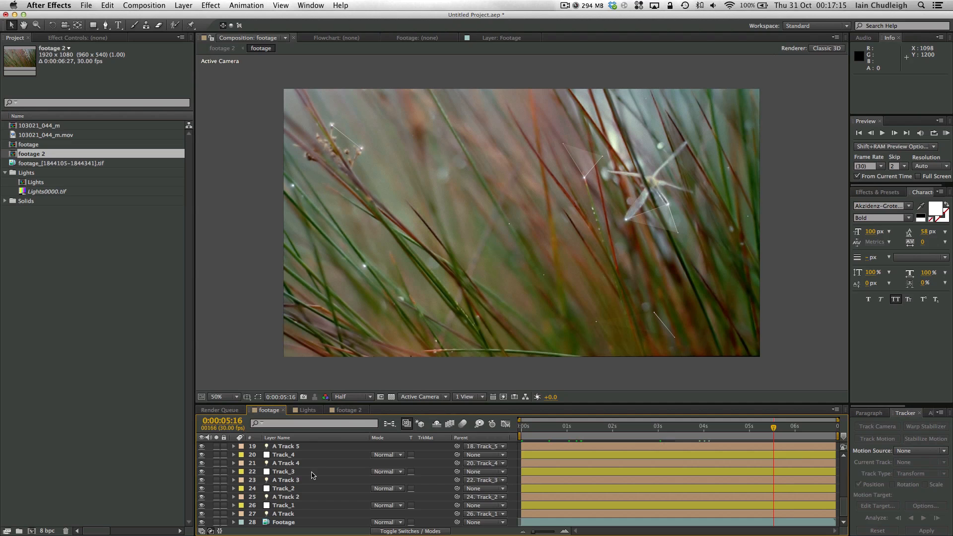
scroll(354, 443, "up", 4)
left_click(441, 425)
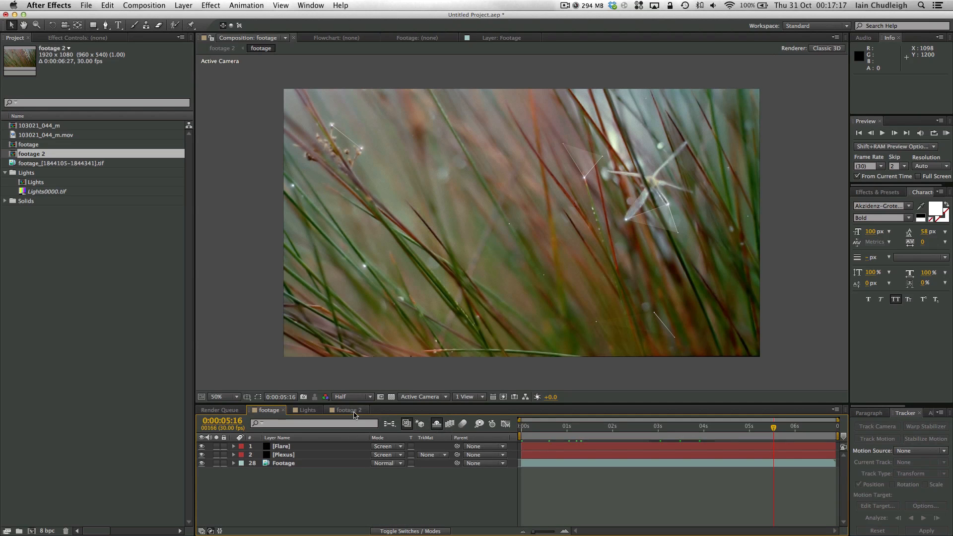
left_click(345, 410)
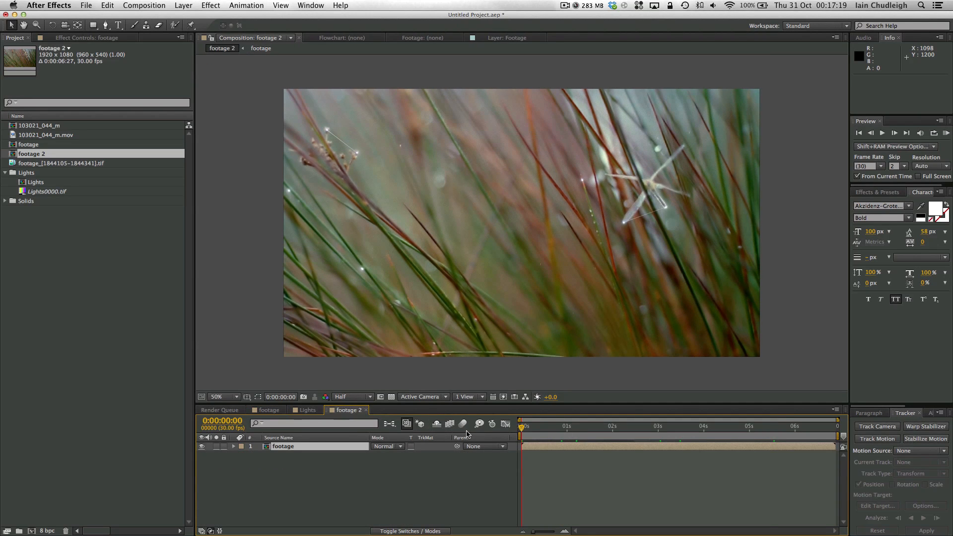
Step: Keyframe the nested footage layer's Scale from 100% at 0:00:00:00 to 110% at 0:00:06:26
left_click(262, 462)
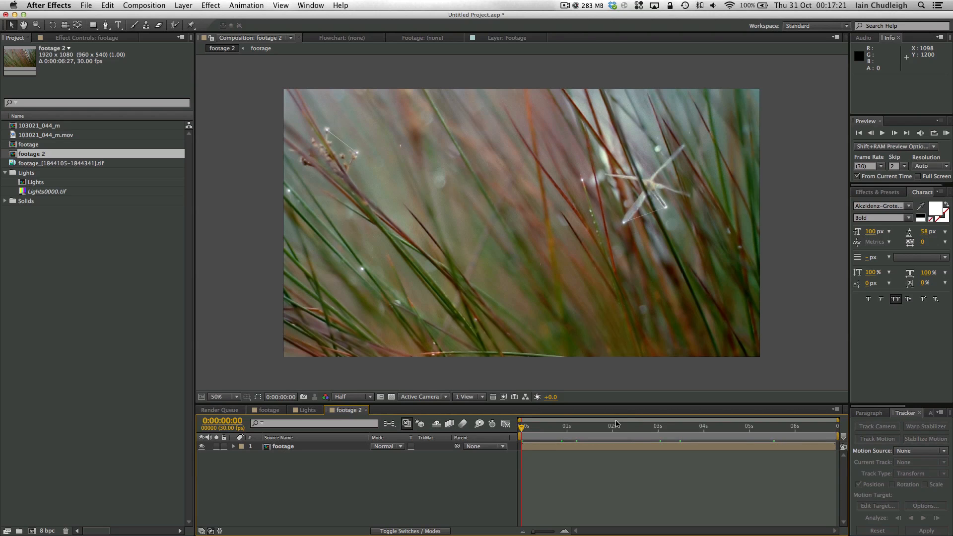
left_click(262, 449)
key("s")
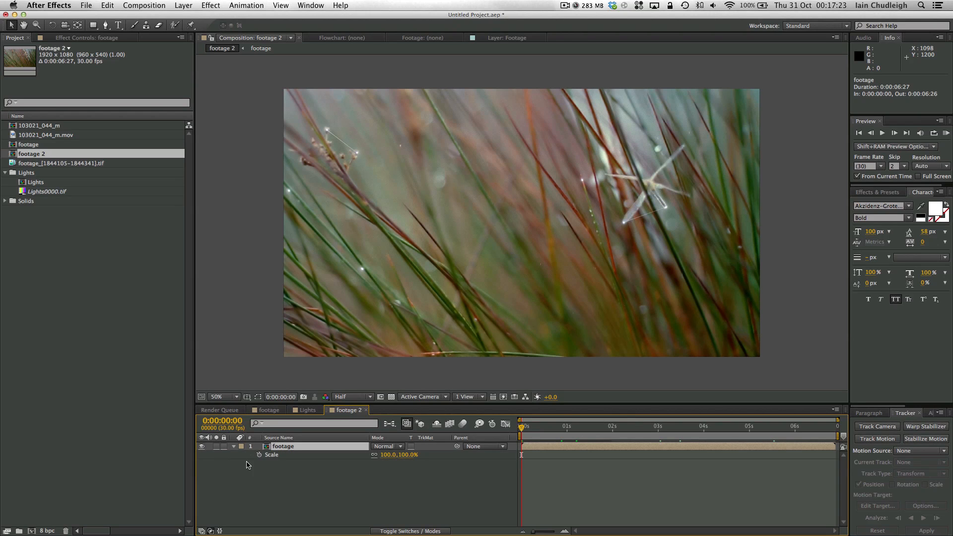
left_click(259, 455)
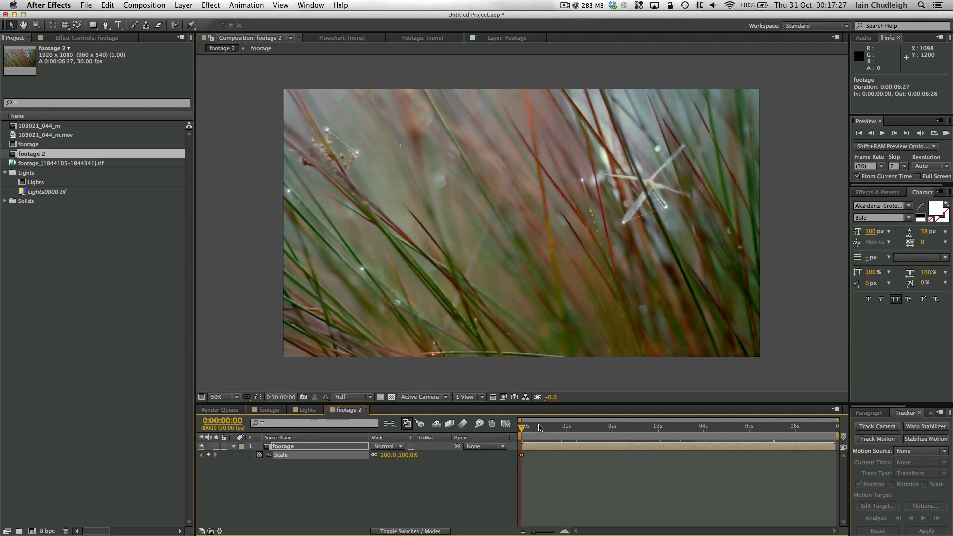
left_click_drag(623, 427, 896, 436)
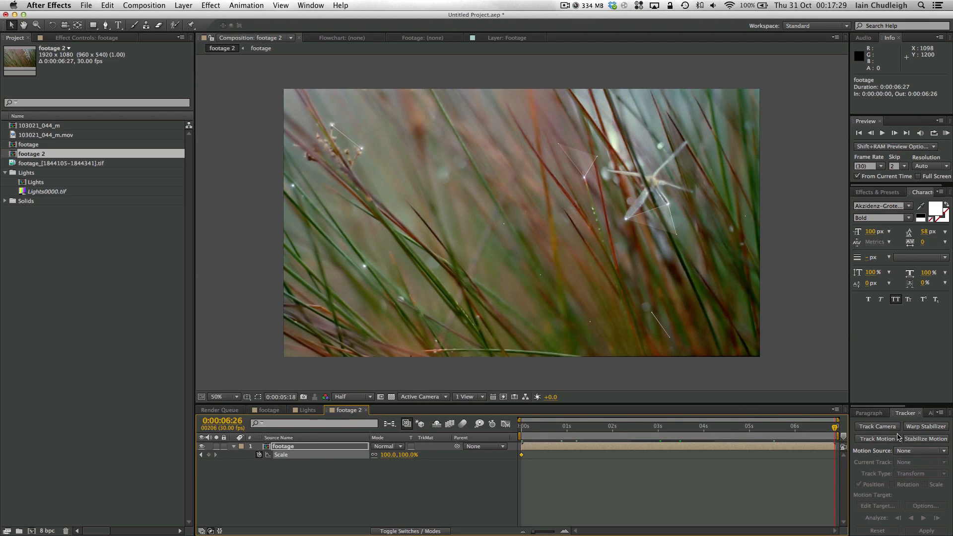
left_click(388, 454)
type("110")
key("Return")
left_click_drag(547, 430, 498, 445)
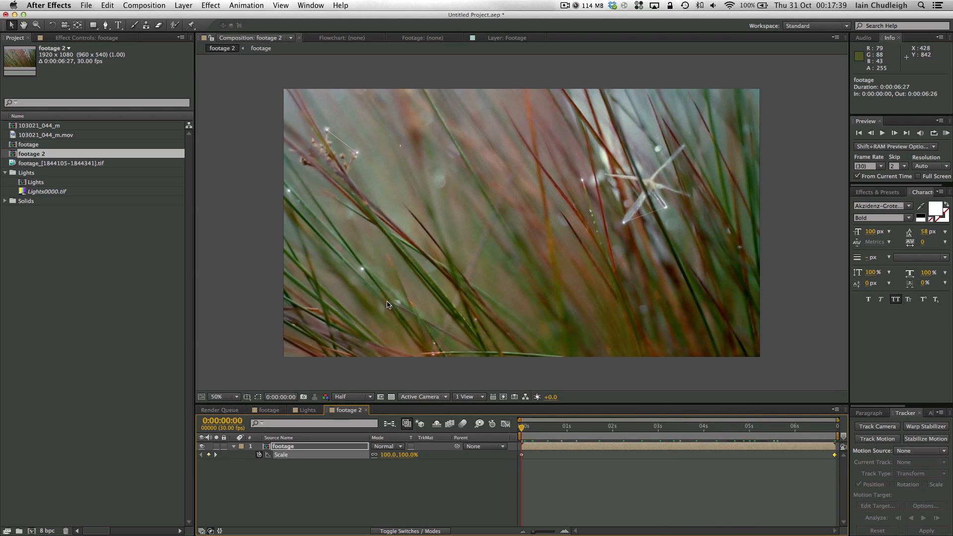
Step: Move the nested layer's anchor point onto the star-shaped flower at 1468, 398 and preview the zoom
left_click(279, 448)
key("a")
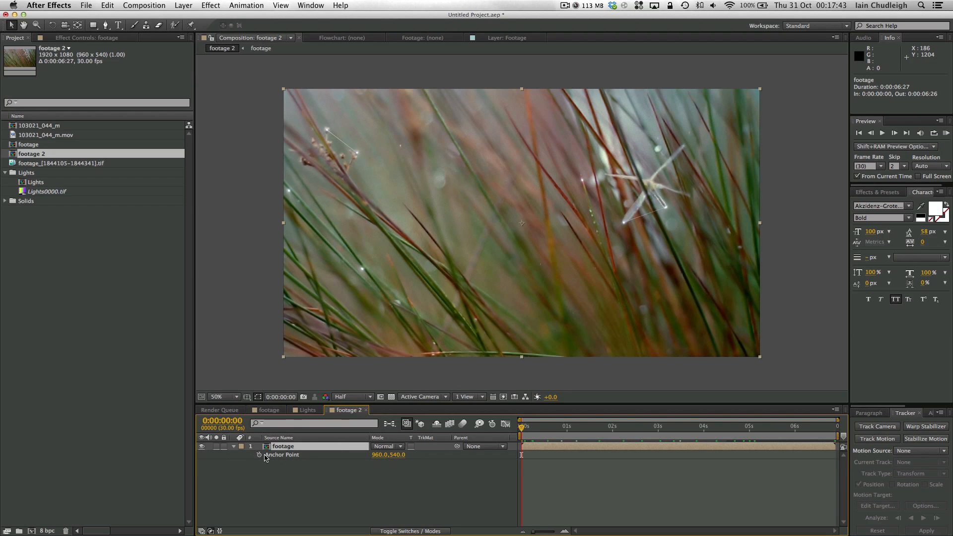
left_click(78, 25)
left_click_drag(522, 224, 581, 214)
left_click_drag(643, 193, 648, 189)
left_click_drag(521, 426, 742, 426)
key("space")
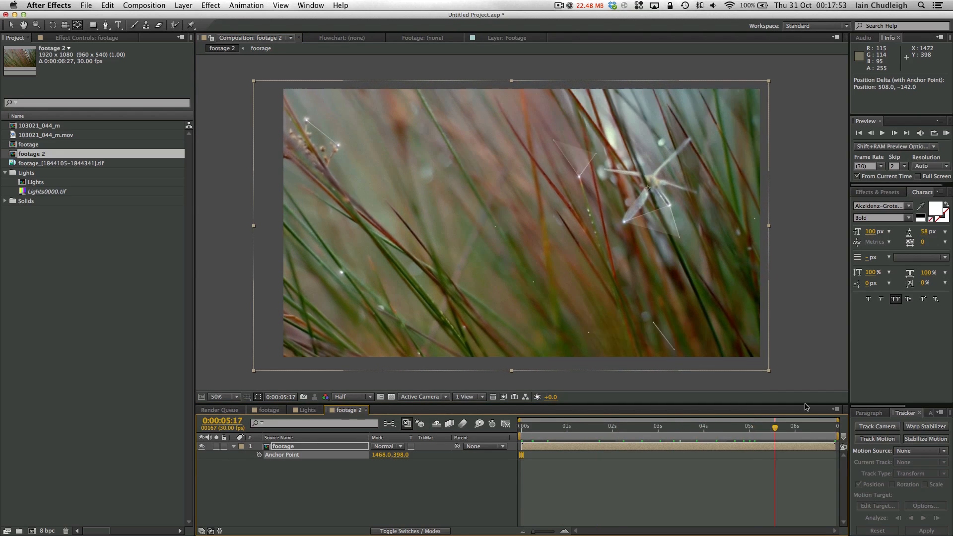
left_click(517, 427)
left_click(396, 489)
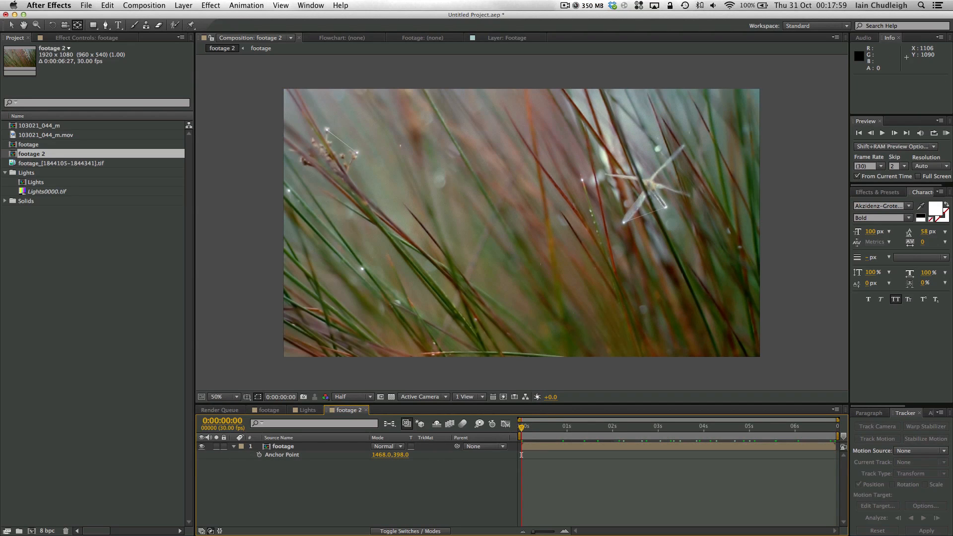
Step: Add an adjustment layer above the nested footage and apply the Tint effect to it
left_click(15, 27)
right_click(290, 514)
left_click(437, 501)
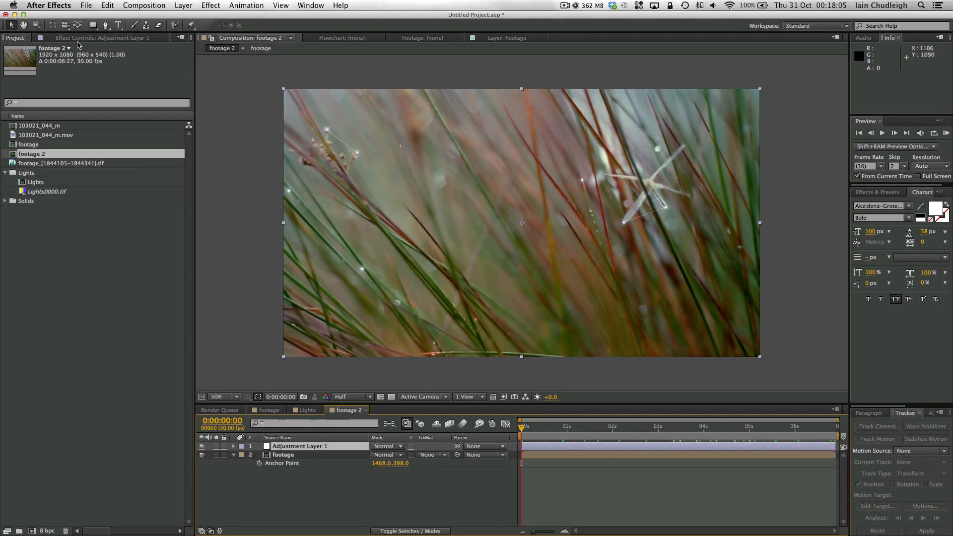
left_click(102, 38)
right_click(49, 114)
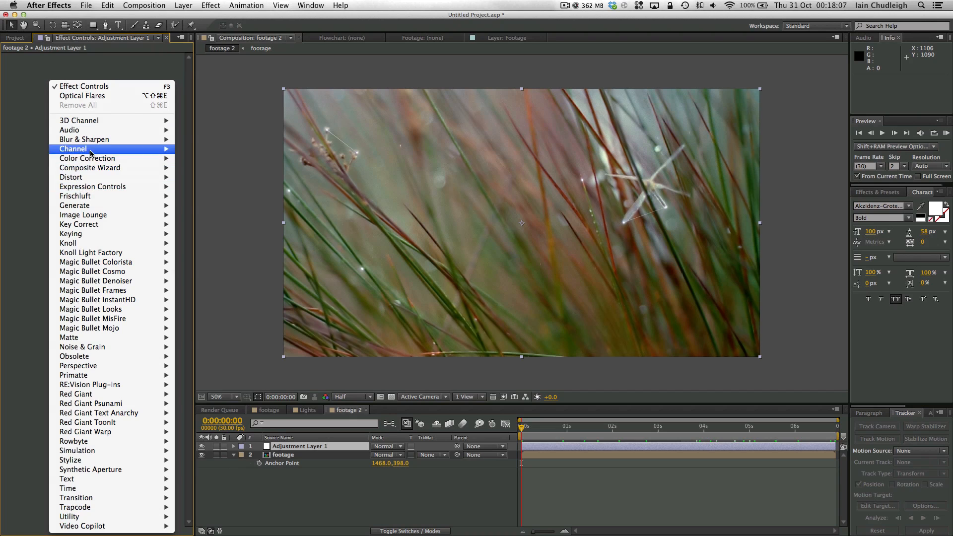
mouse_move(84, 158)
left_click(233, 444)
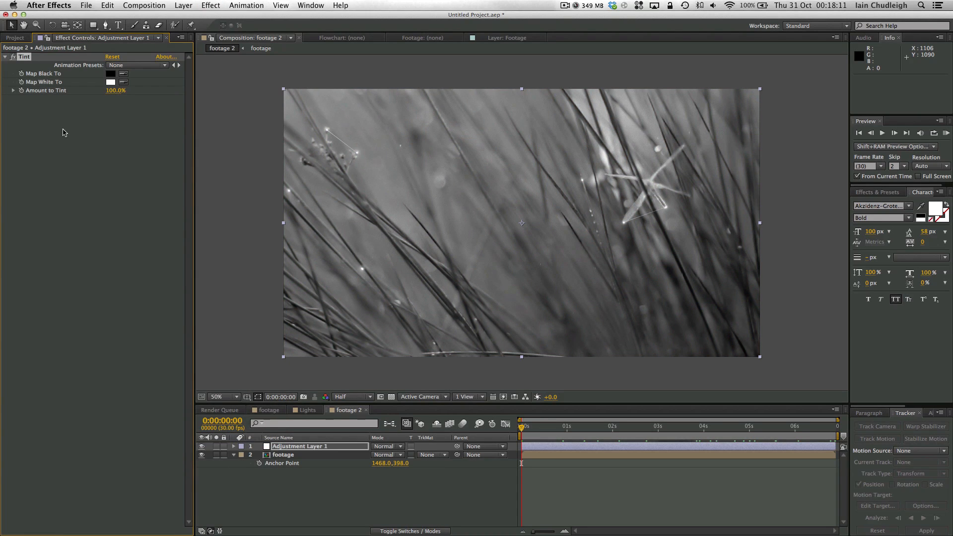
Step: Add the Curves and MisFire Grain effects to the adjustment layer
right_click(28, 125)
mouse_move(172, 158)
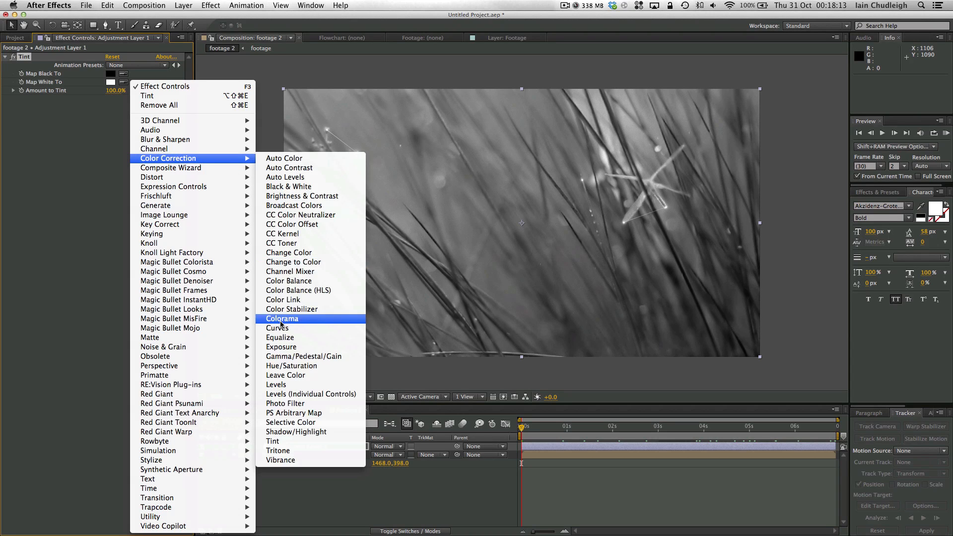
left_click(283, 328)
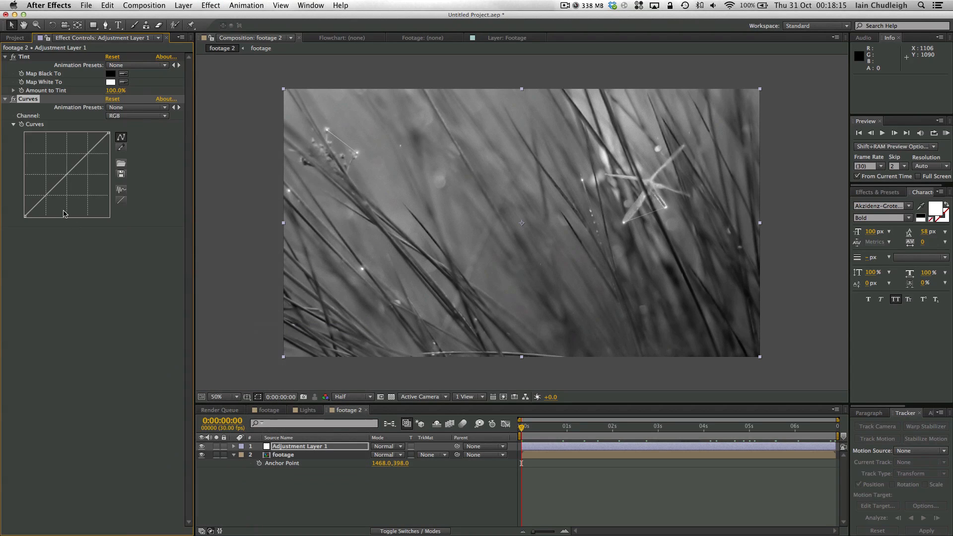
right_click(64, 246)
mouse_move(119, 319)
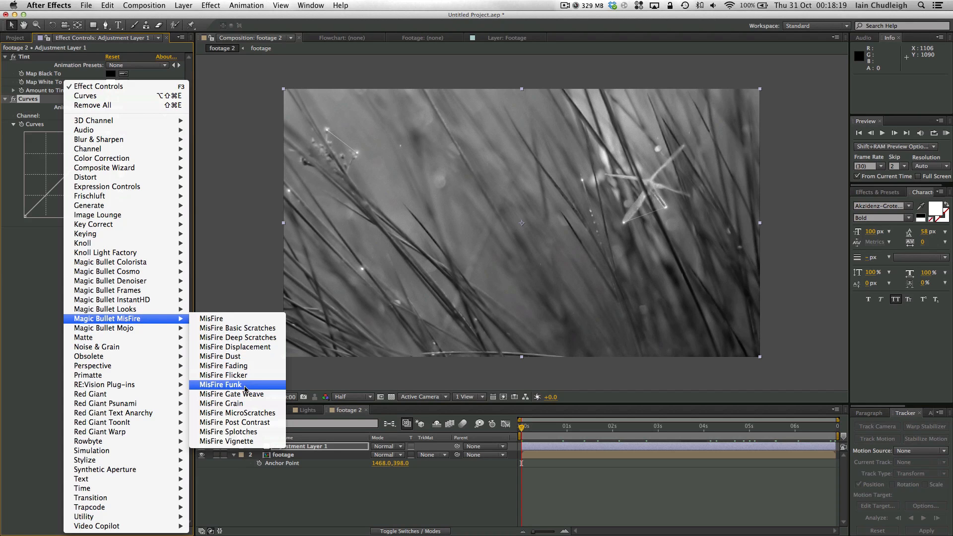
left_click(233, 403)
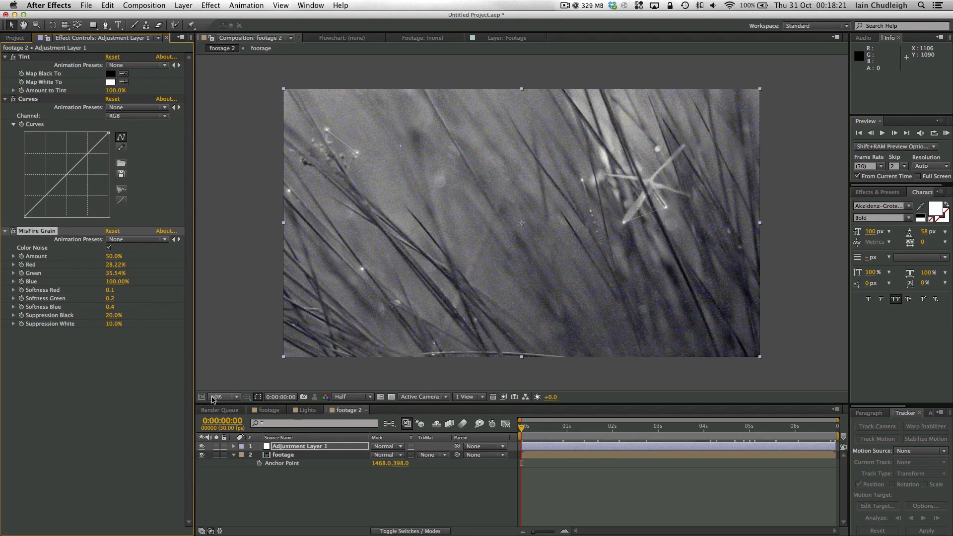
Step: Add the Letterboxer effect to the adjustment layer and set its Aspect Ratio to 2.1
right_click(106, 374)
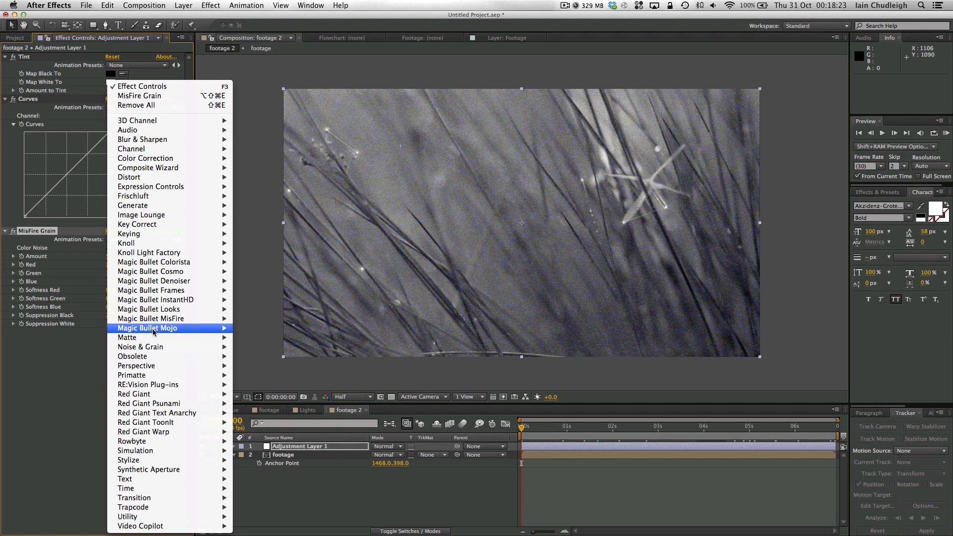
mouse_move(159, 310)
mouse_move(164, 291)
left_click(277, 328)
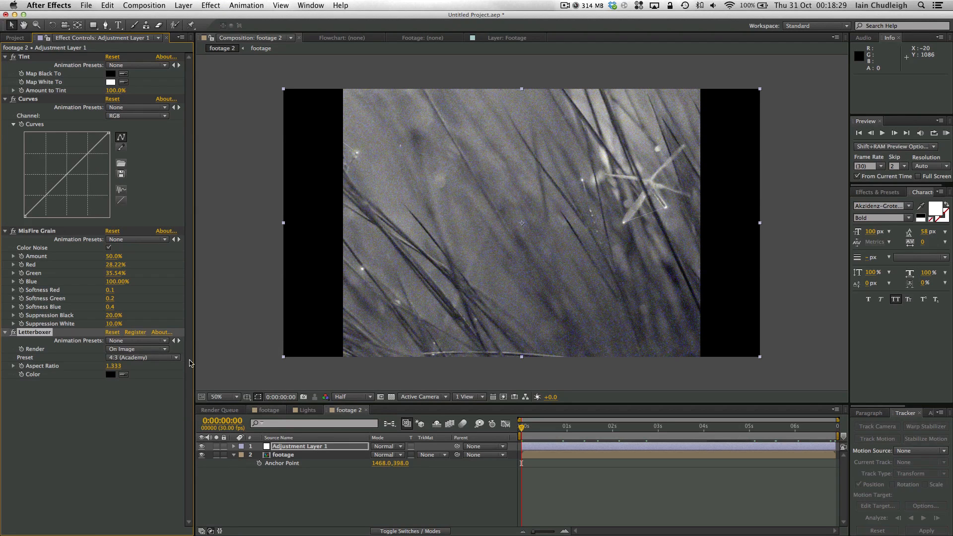
left_click(151, 366)
type("2.1")
key("Return")
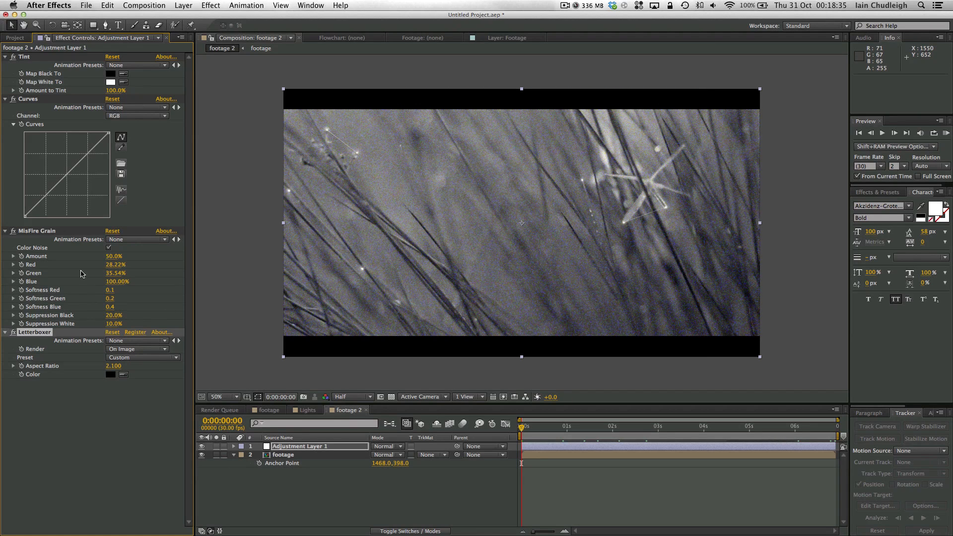
Step: Turn off Color Noise in MisFire Grain and set Amount to 15% and Red, Green and Blue to 10%
left_click(108, 248)
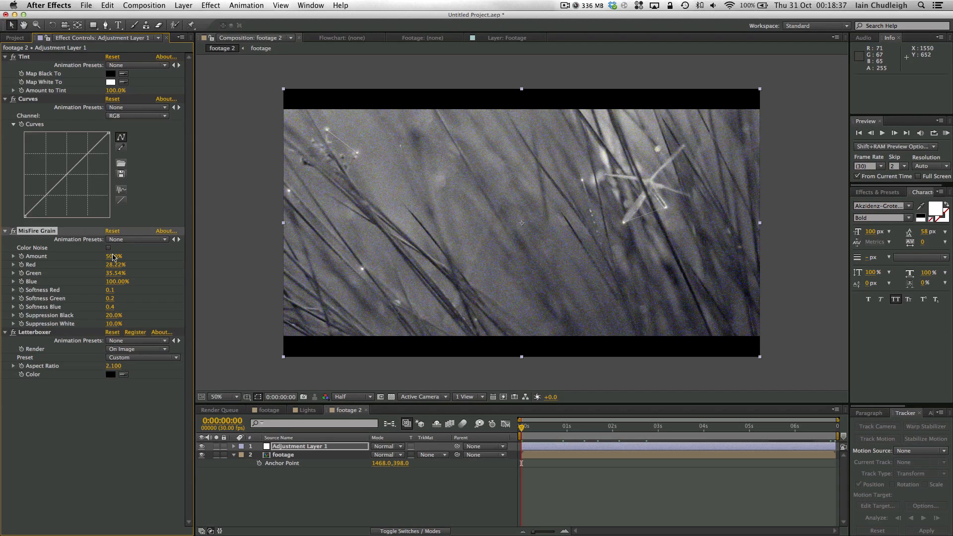
left_click(114, 257)
type("15")
key("Tab")
type("10")
key("Tab")
type("10")
key("Tab")
key("Return")
Step: Set the Tint effect's Amount to Tint to 30%
left_click(114, 90)
type("30")
key("Return")
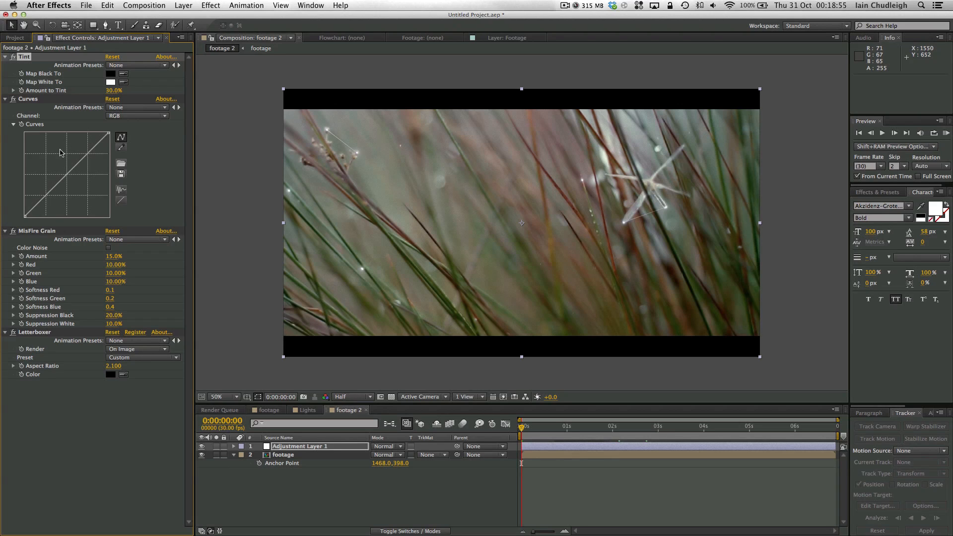
Step: Shape a gentle contrast S-curve in the Curves effect's RGB channel and slightly raise the Green channel's midtones
left_click_drag(43, 197, 48, 199)
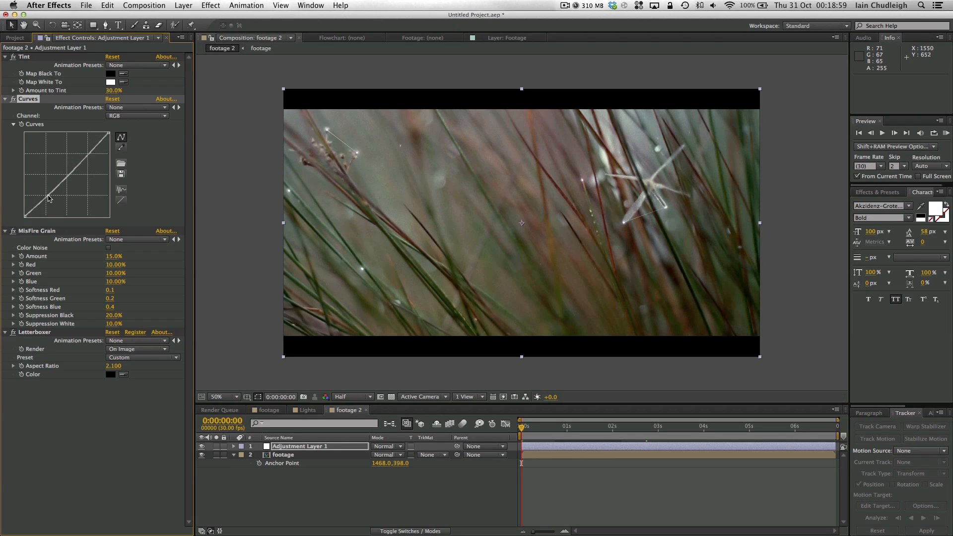
left_click_drag(80, 167, 92, 147)
left_click(121, 115)
left_click(120, 134)
left_click_drag(59, 176, 64, 179)
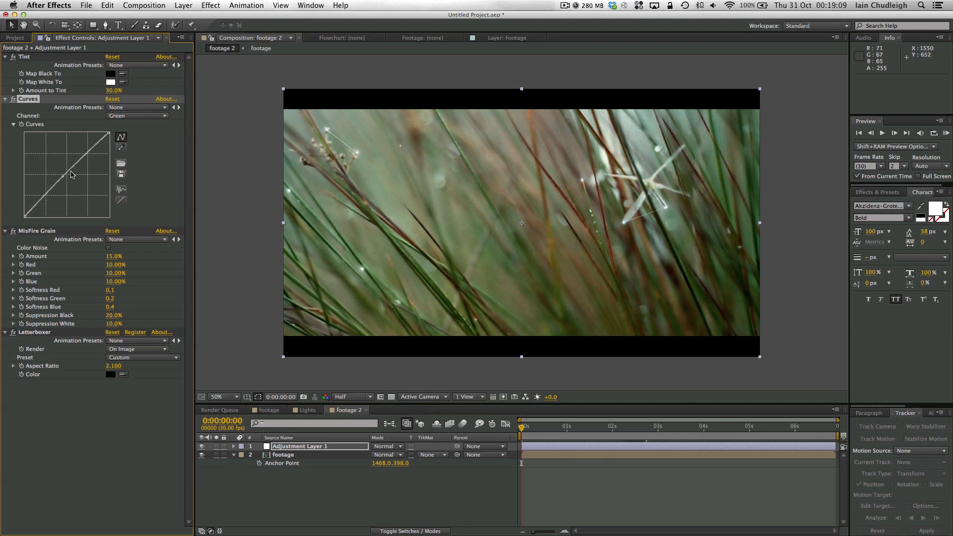
Step: Lower the midtones of the Red channel in the Curves effect to cool the grade
left_click(122, 115)
left_click(119, 137)
left_click_drag(65, 181, 66, 182)
key("super+z")
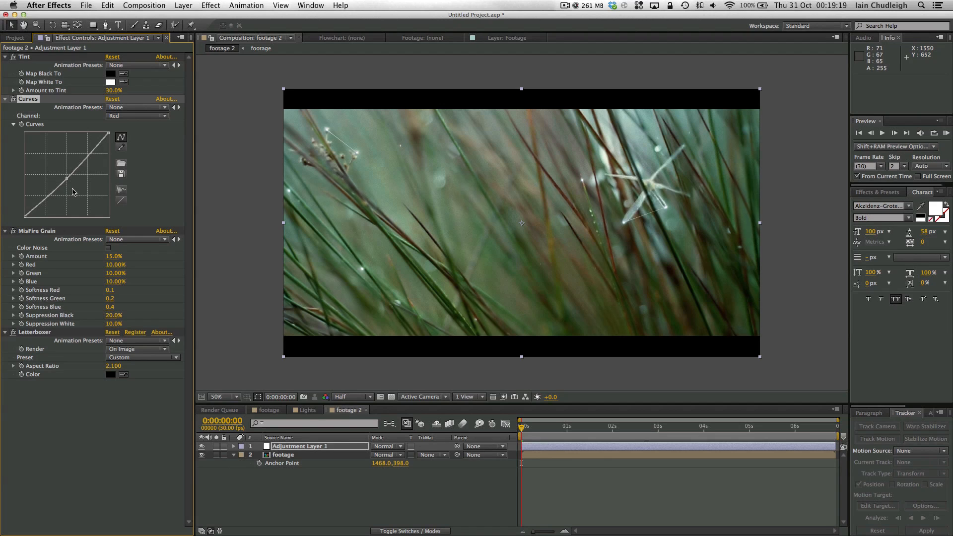
left_click_drag(68, 181, 67, 180)
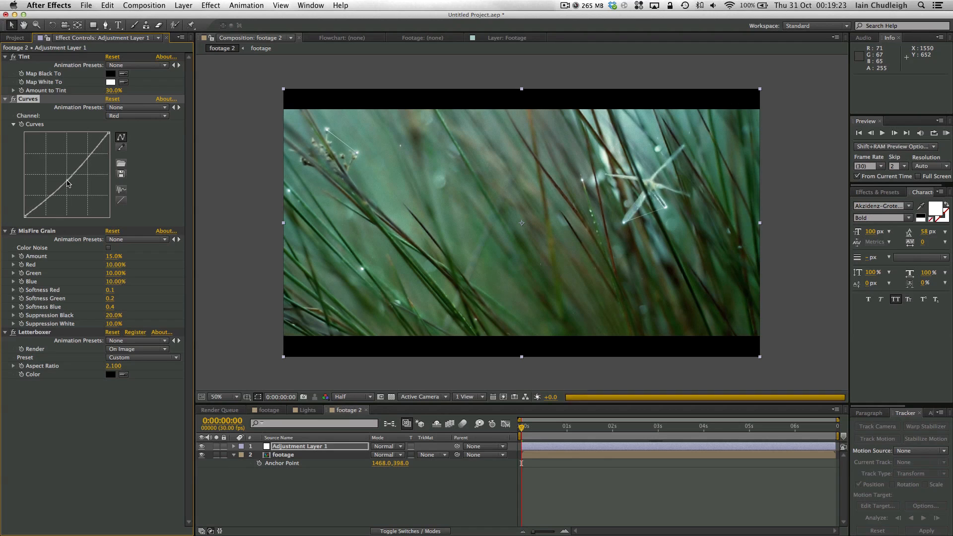
Step: Create a black 1920 × 1080 px solid layer named Vignette in the footage 2 composition
left_click(313, 465)
left_click(297, 488)
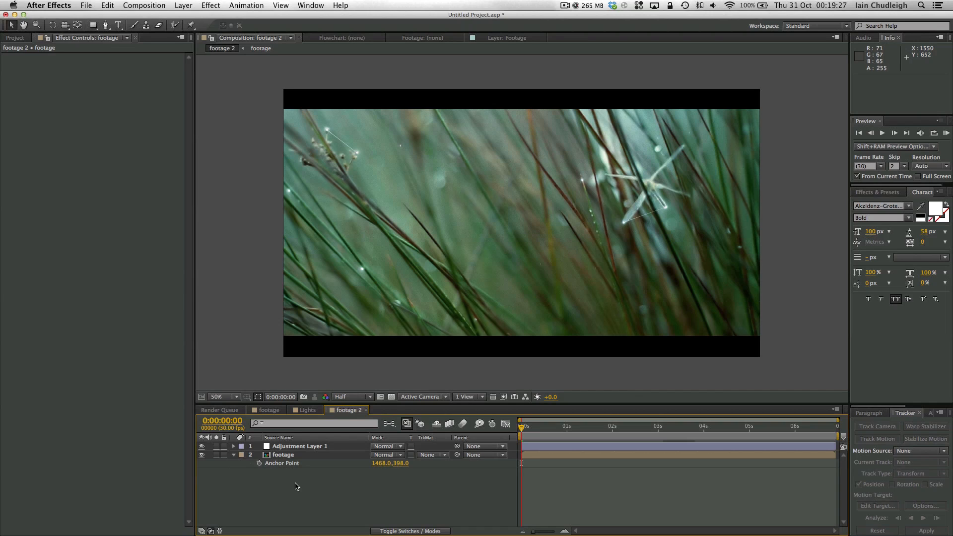
key("super+y")
type("Vig")
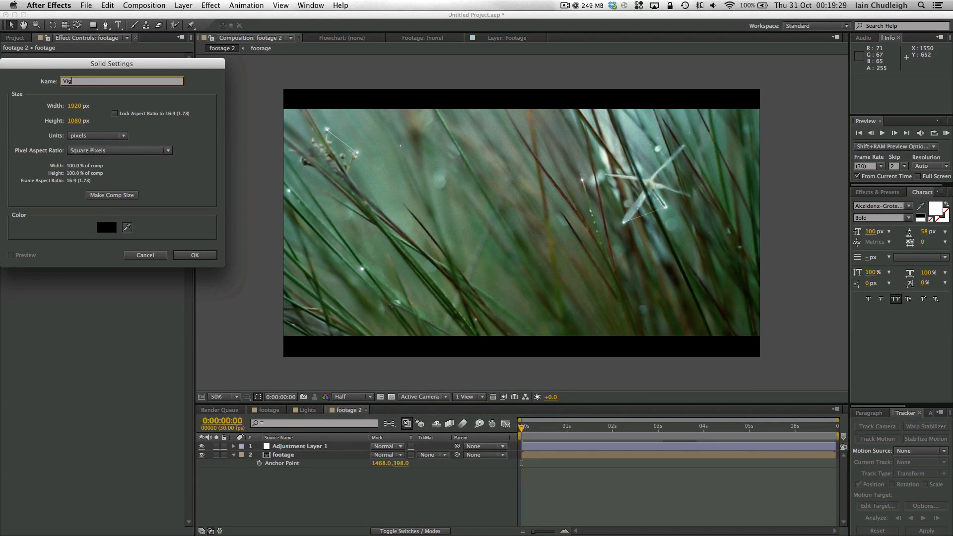
type("nette")
key("Return")
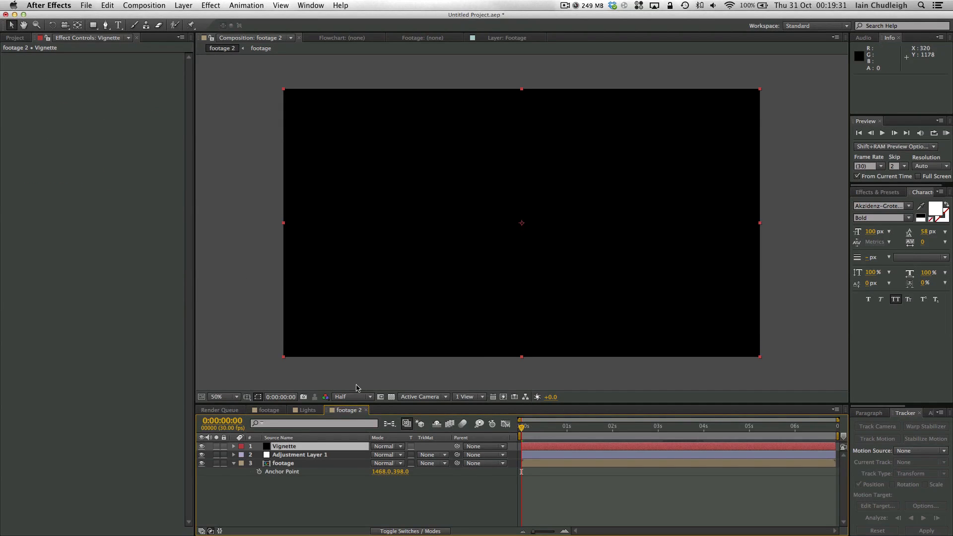
Step: Place the Vignette layer beneath the adjustment layer and rename the adjustment layer CC
left_click_drag(306, 446, 303, 456)
left_click(301, 447)
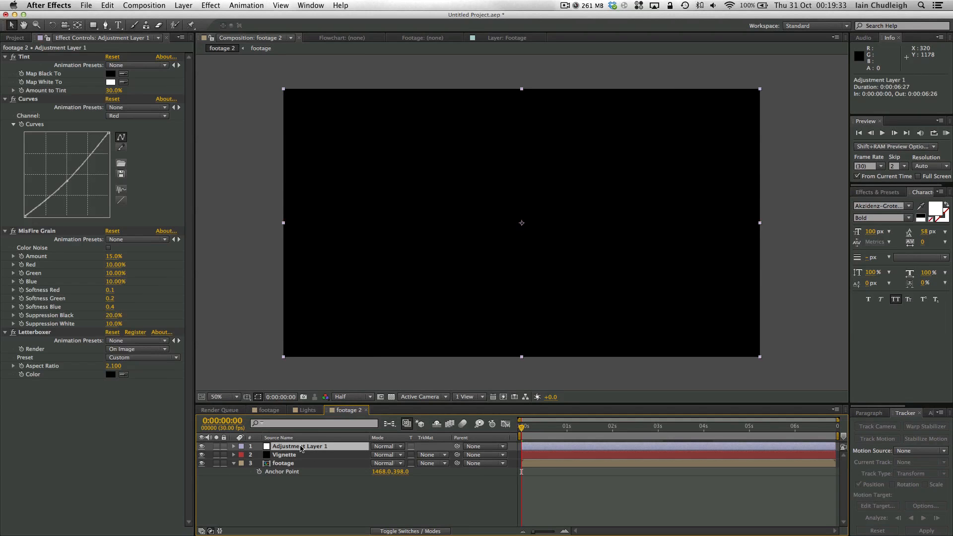
key("Return")
type("CC")
key("Return")
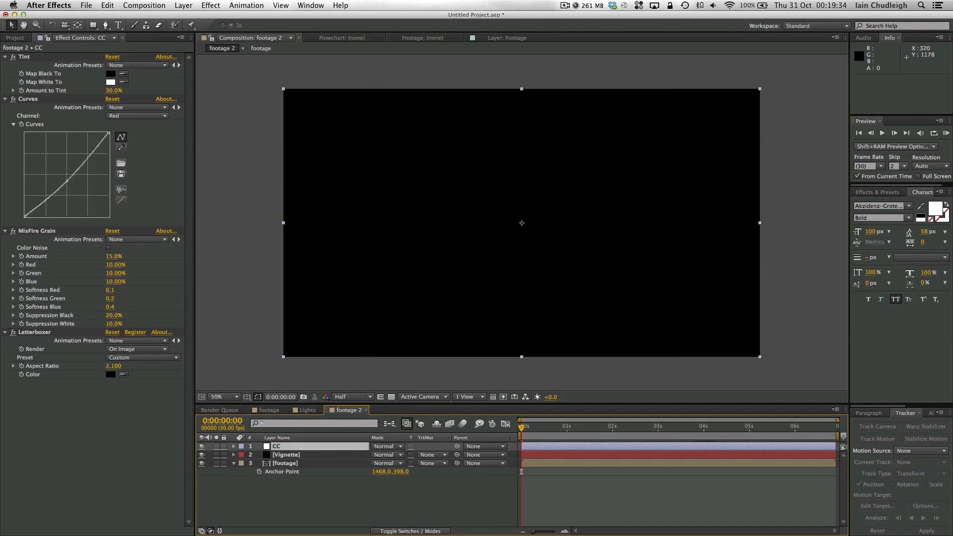
Step: Add a full-frame elliptical mask to the Vignette layer and set its mode to Subtract
left_click(292, 454)
left_click_drag(92, 27, 126, 69)
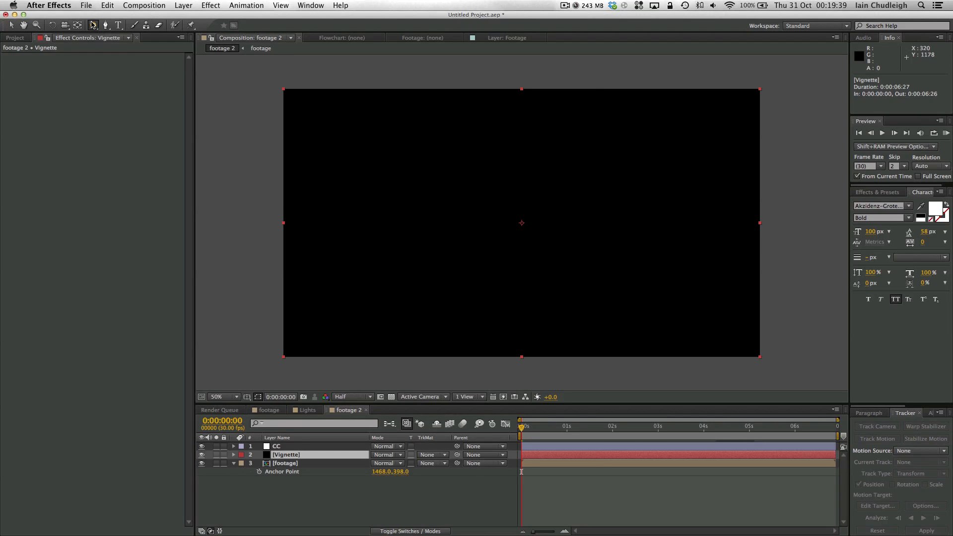
double_click(93, 25)
key("v")
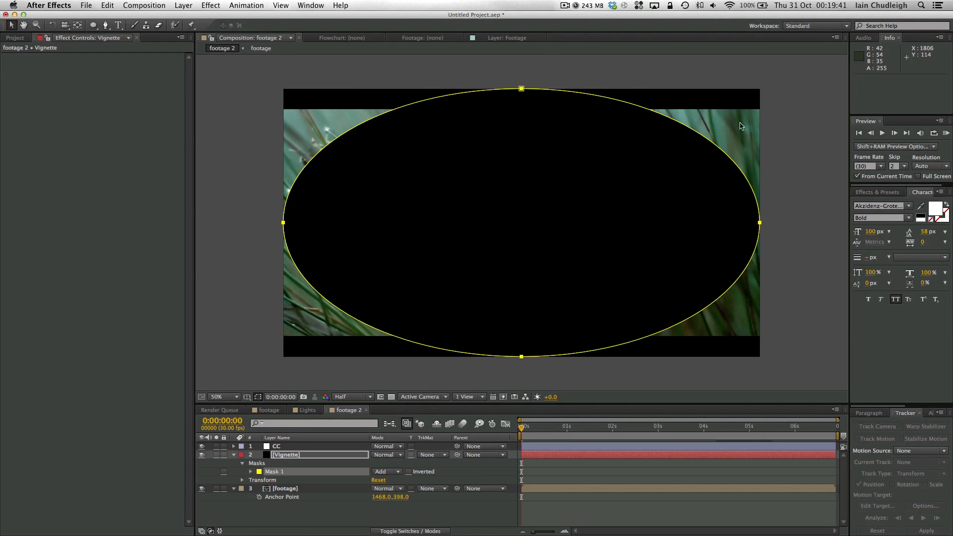
left_click(389, 472)
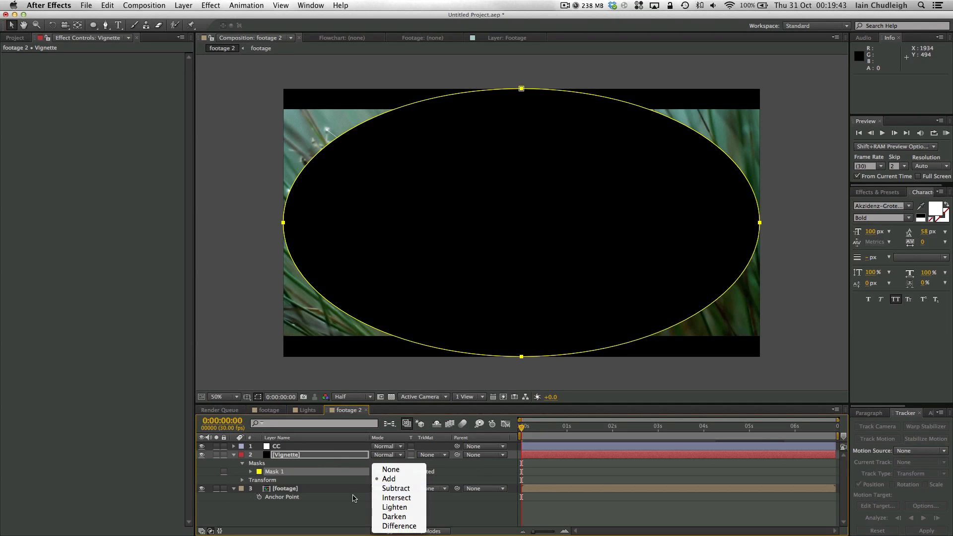
left_click(392, 491)
Step: Set the vignette mask's Mask Feather to 362 pixels and Mask Expansion to 45 pixels
left_click(251, 472)
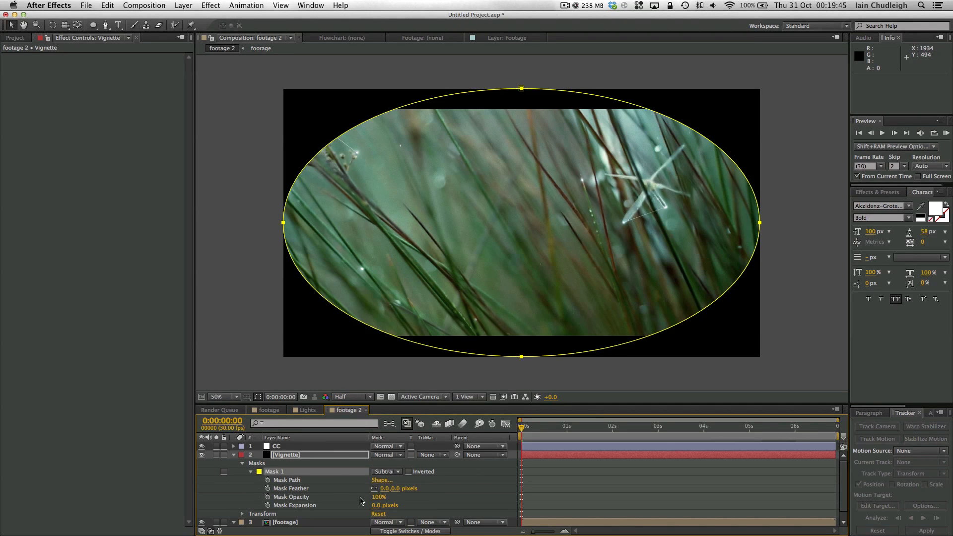
left_click_drag(388, 491, 502, 490)
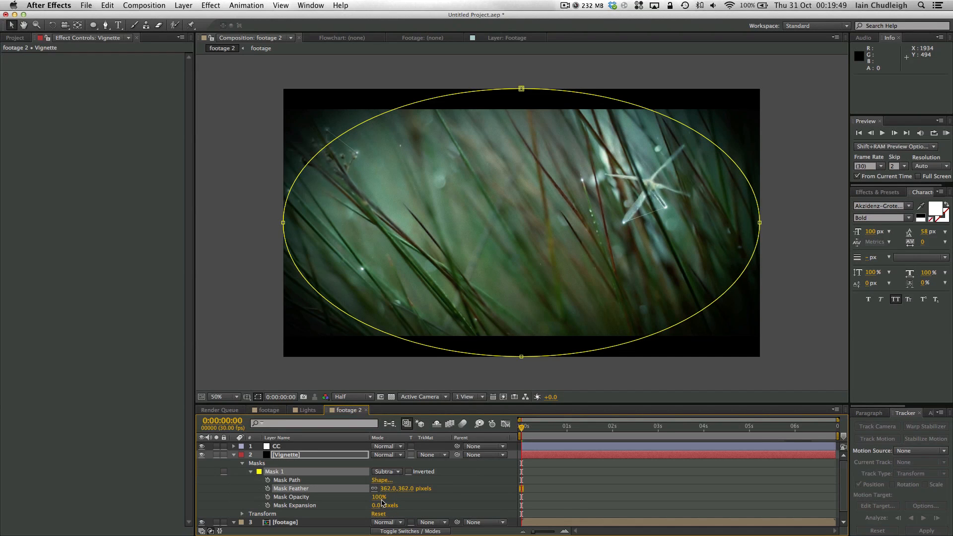
left_click_drag(377, 506, 403, 511)
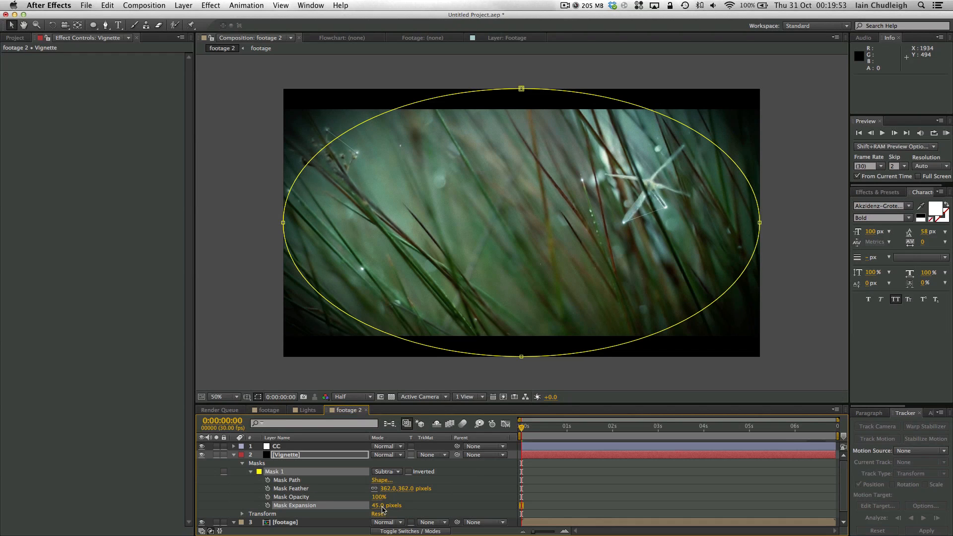
Step: Try a Mask Opacity of 10%, settle on 20%, and hide the mask outline in the viewer
left_click(379, 497)
type("10")
key("Return")
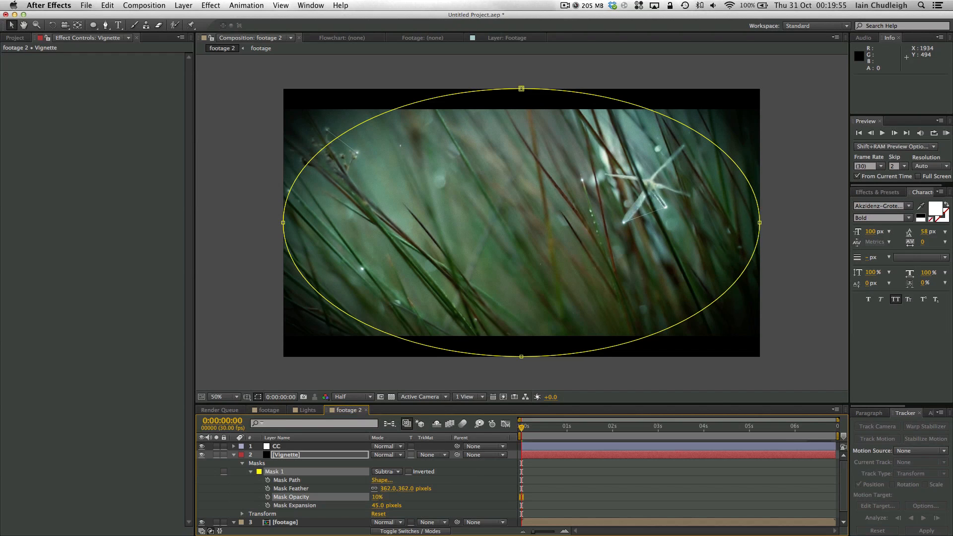
left_click(376, 497)
type("20")
key("Return")
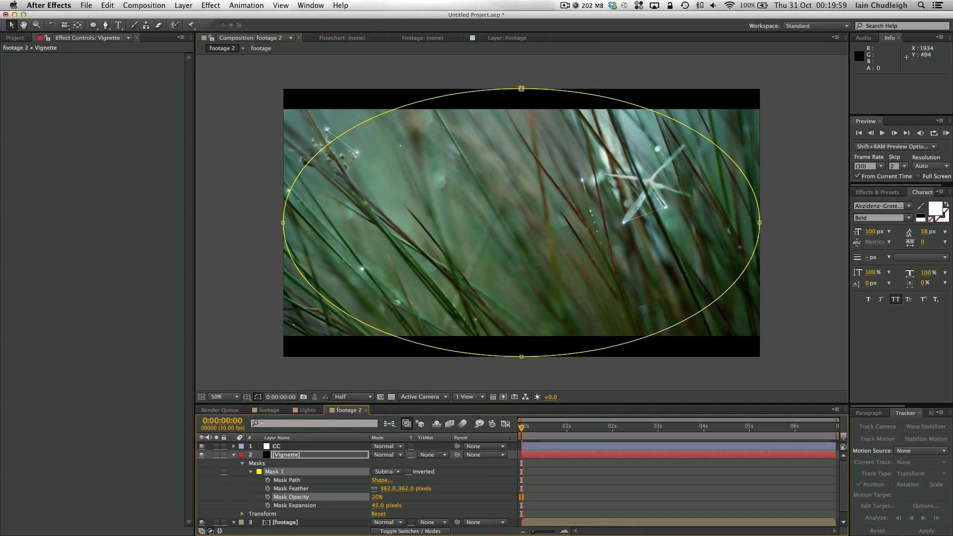
left_click(257, 397)
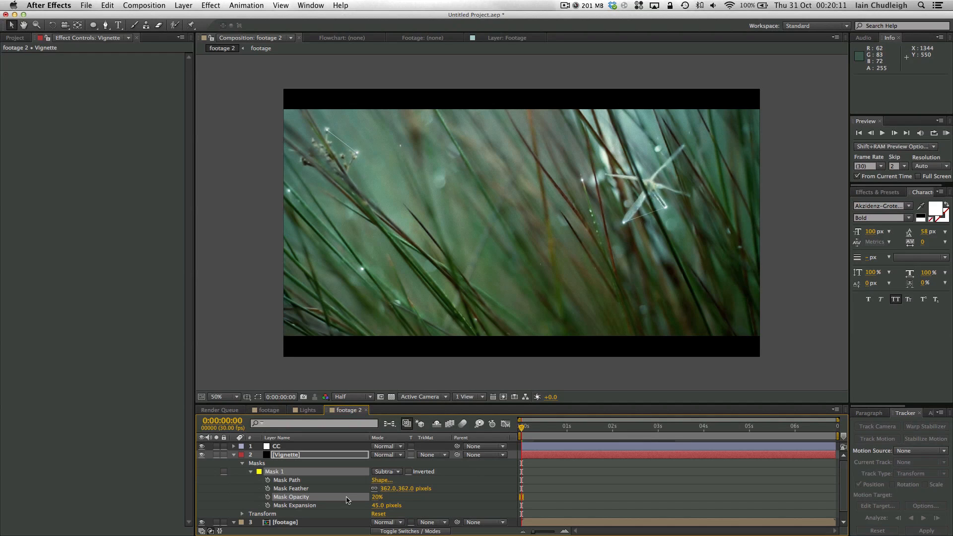
Step: Add the Fast Blur effect to the Plexus layer in the footage composition
left_click(269, 411)
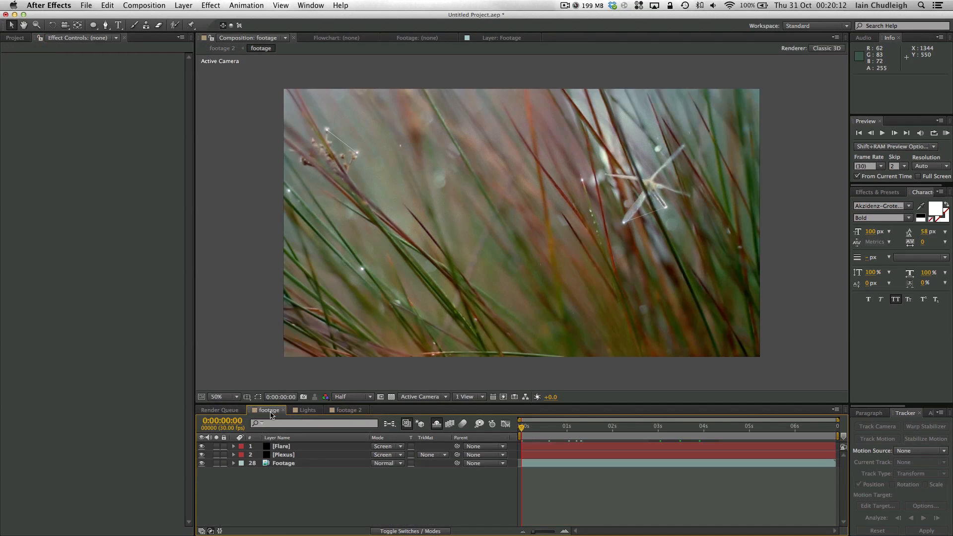
left_click(284, 454)
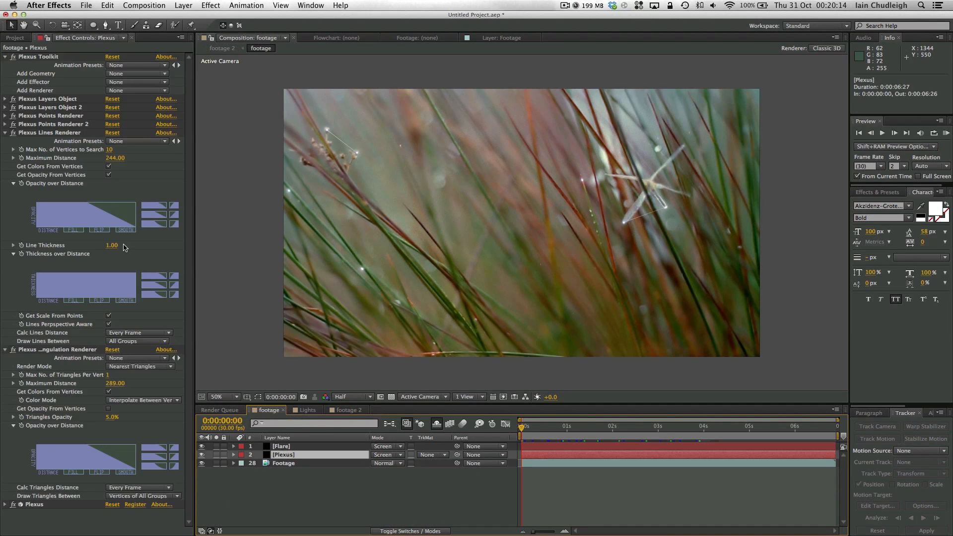
left_click(5, 133)
left_click(5, 56)
right_click(28, 333)
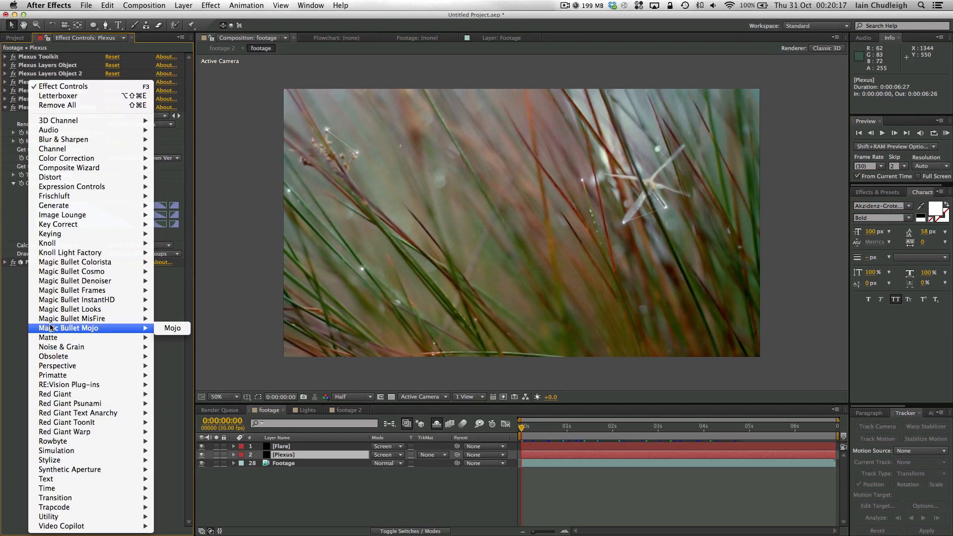
mouse_move(79, 139)
left_click(178, 233)
Step: Try a Fast Blur Blurriness of 2 on the Plexus layer, then set it to 1
left_click(110, 288)
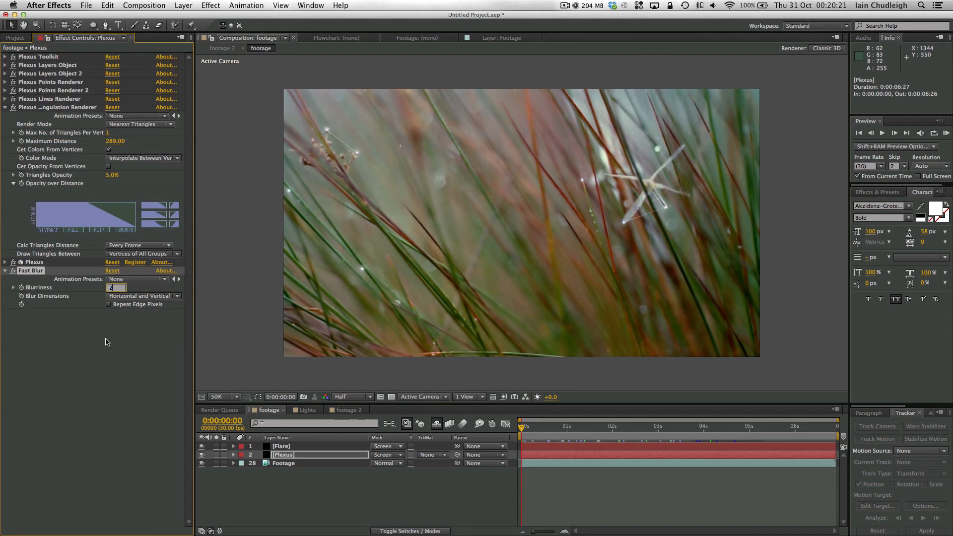
type("2")
key("Return")
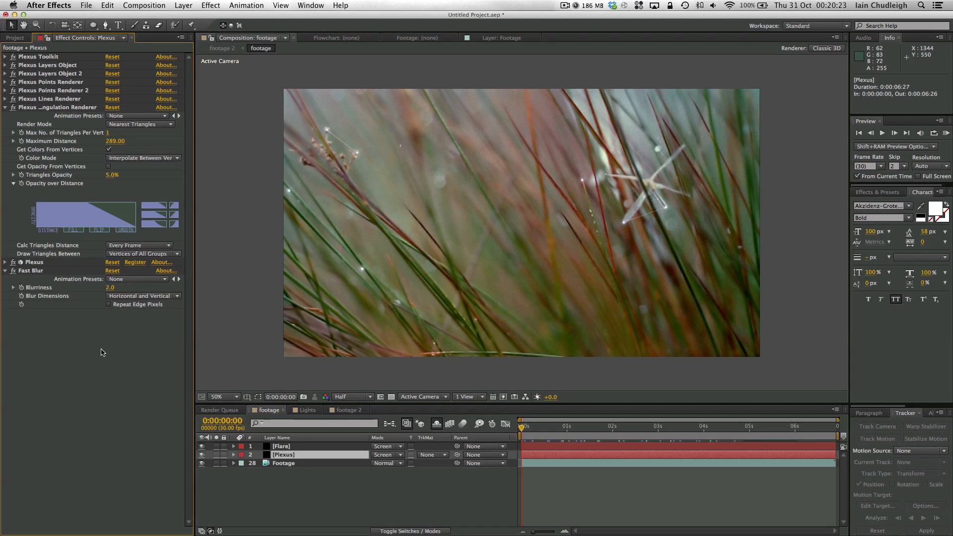
left_click(110, 288)
type("1")
key("Return")
Step: Review the footage 2 composition over its whole duration, inspecting the graded Plexus details closely, and return to the first frame
left_click(343, 410)
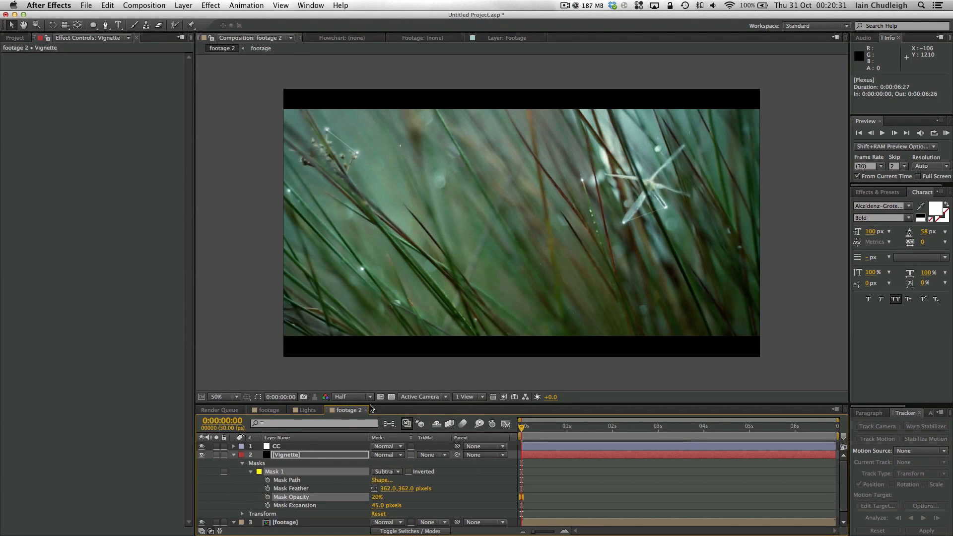
left_click_drag(407, 407, 371, 369)
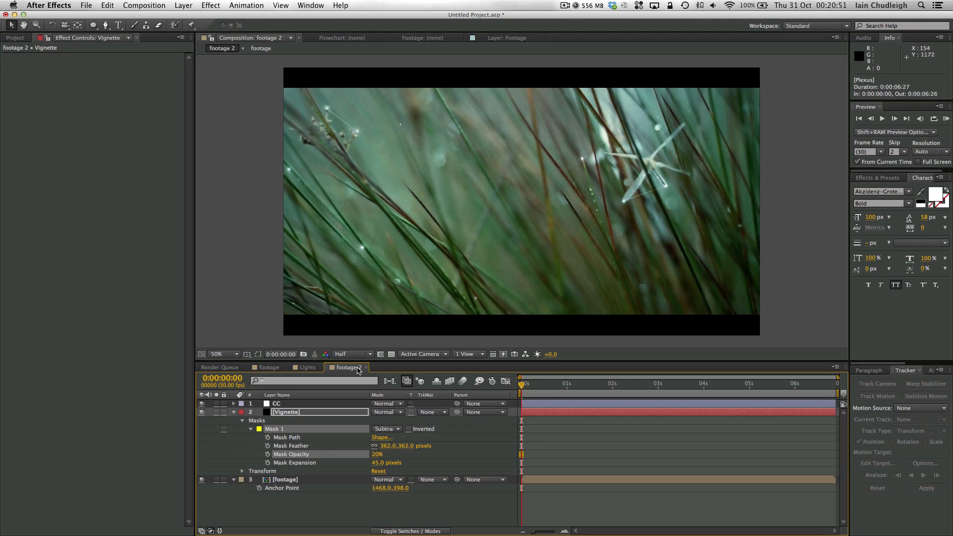
key("space")
left_click_drag(644, 386, 718, 388)
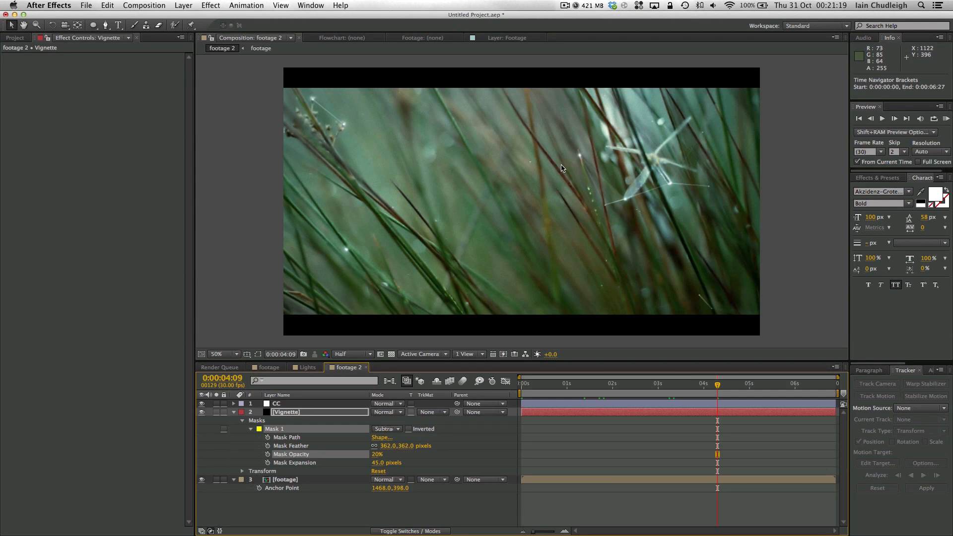
scroll(562, 168, "up", 2)
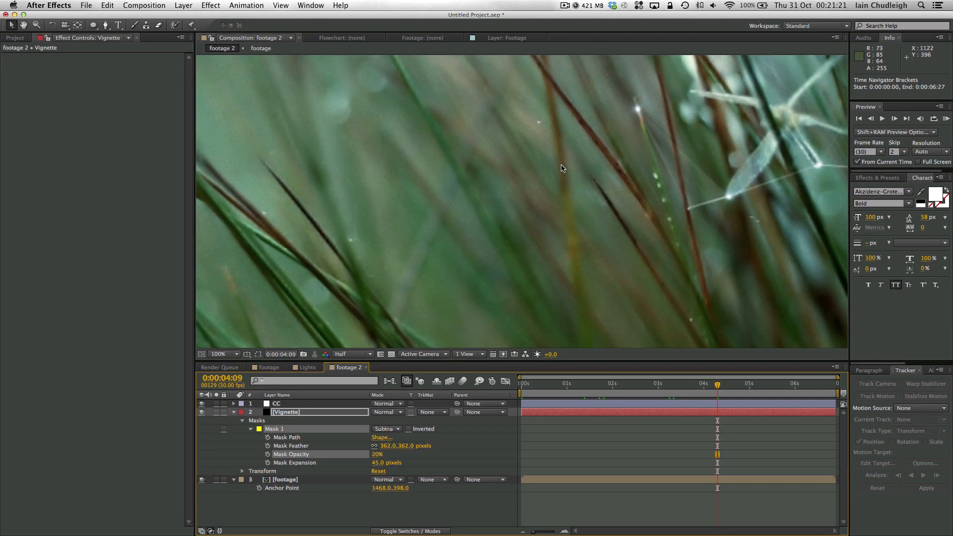
scroll(561, 167, "down", 2)
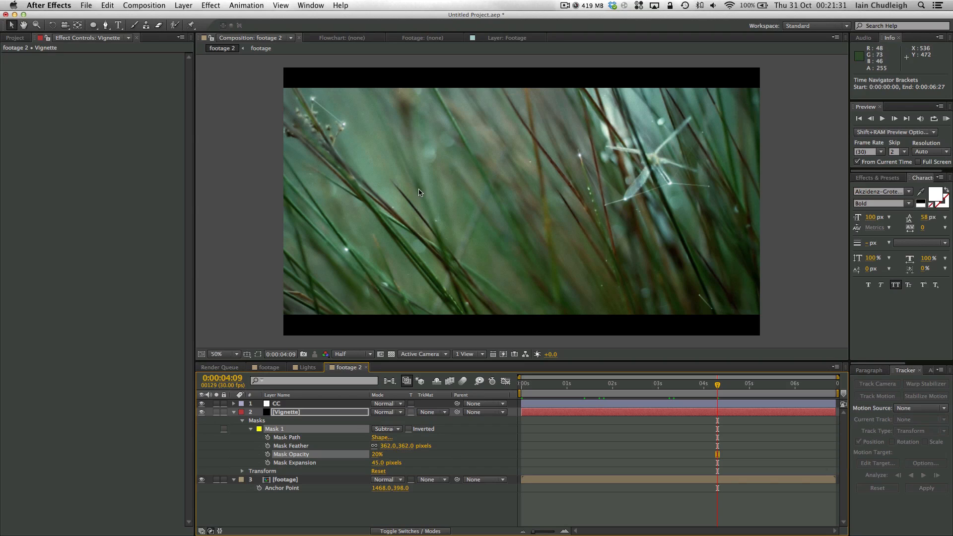
left_click_drag(602, 390, 784, 387)
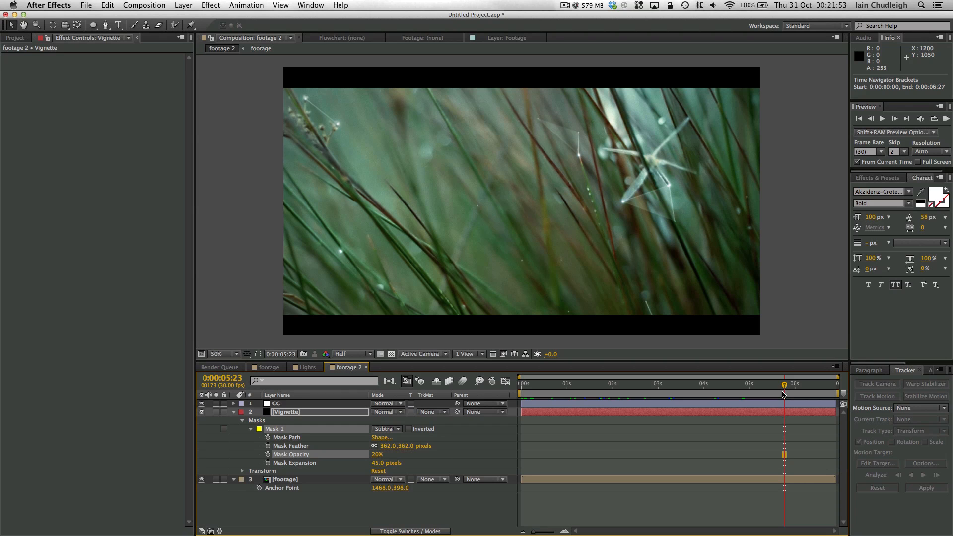
key("space")
left_click_drag(757, 389, 656, 397)
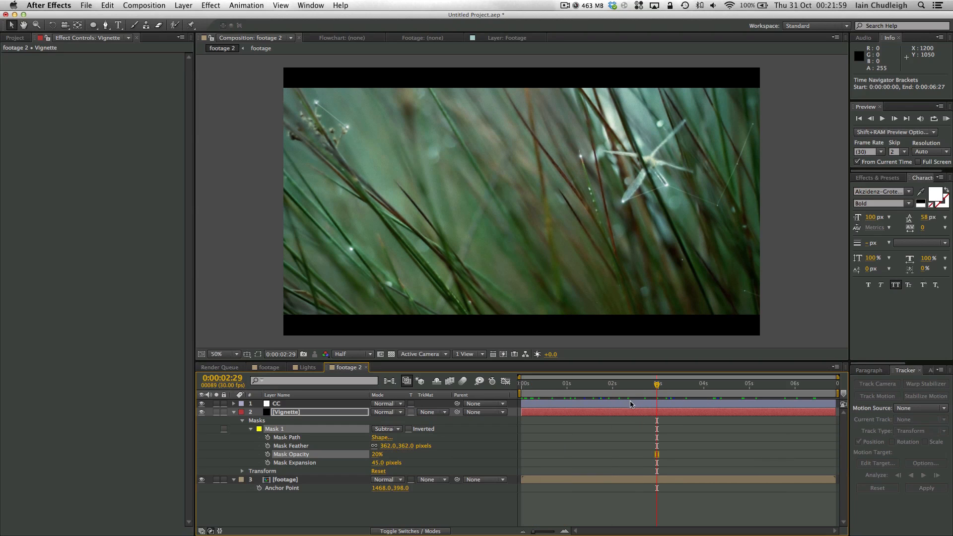
left_click(620, 391)
left_click(519, 385)
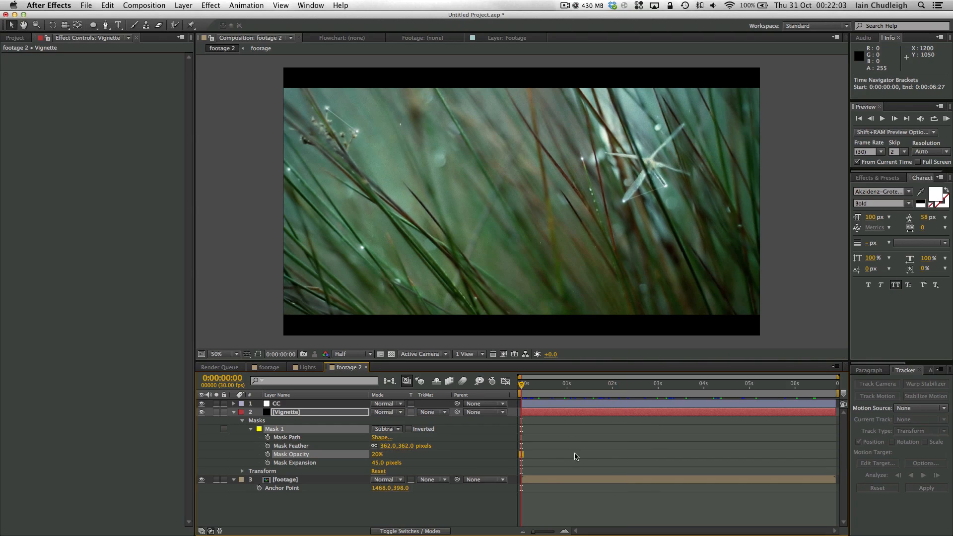